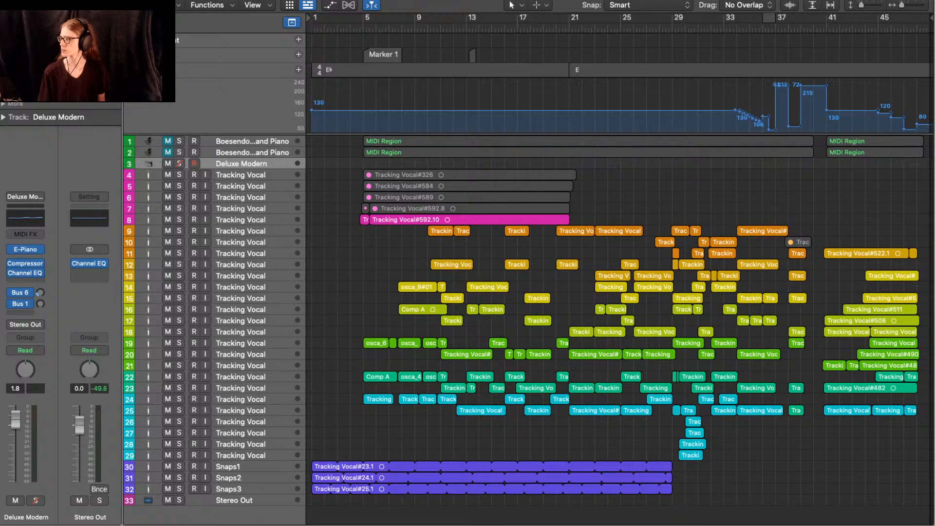
pyautogui.press('space')
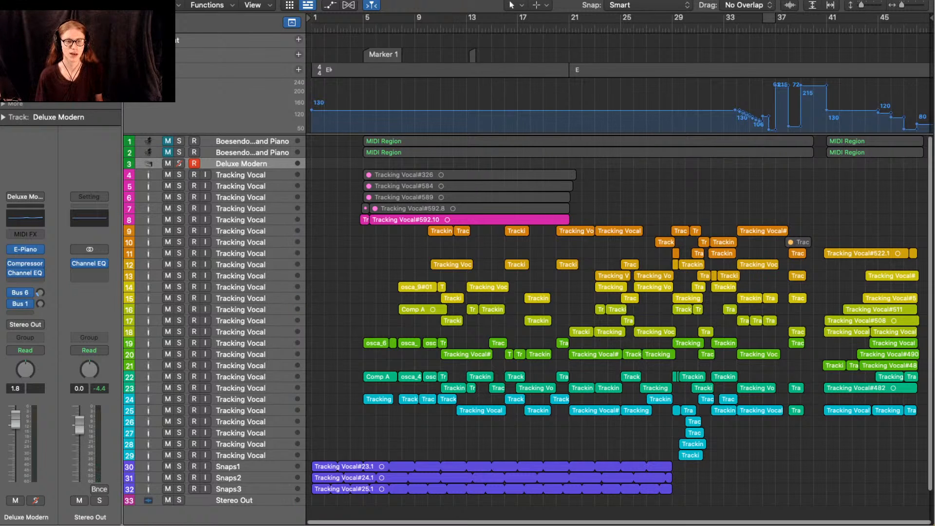
pyautogui.scroll(3, 404, 292)
pyautogui.scroll(-2, 406, 292)
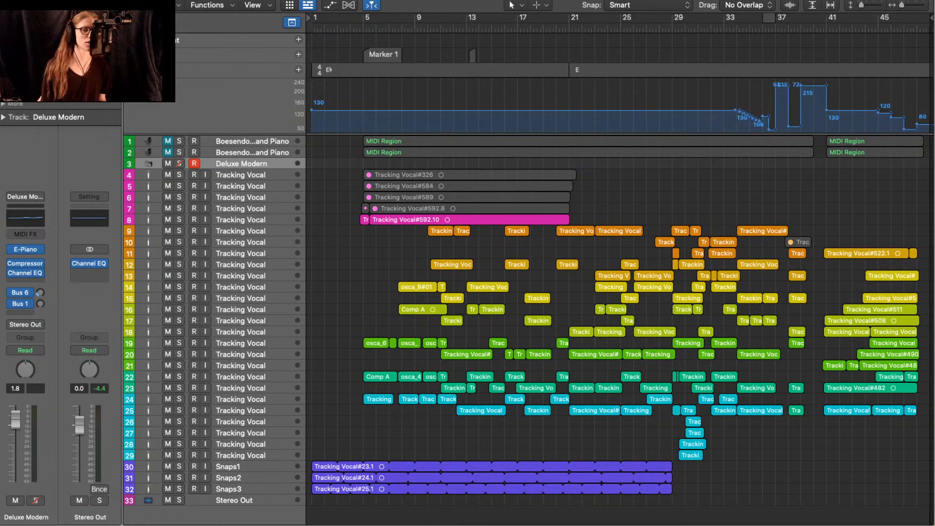
pyautogui.press('space')
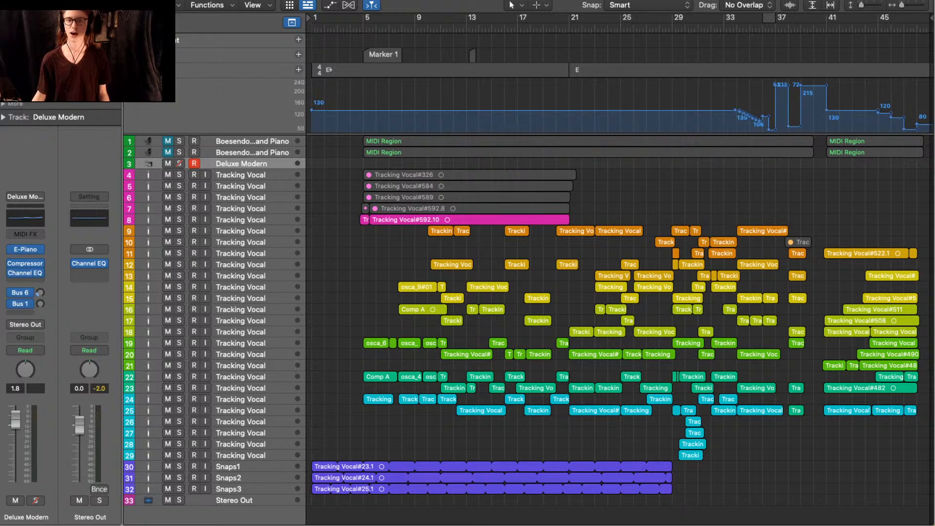
pyautogui.scroll(-2, 527, 329)
pyautogui.scroll(2, 528, 329)
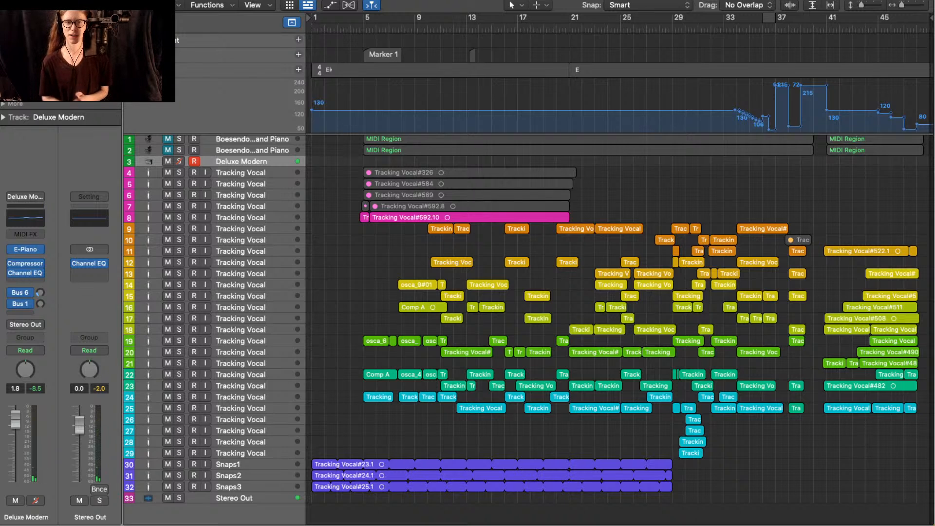
pyautogui.scroll(2, 527, 326)
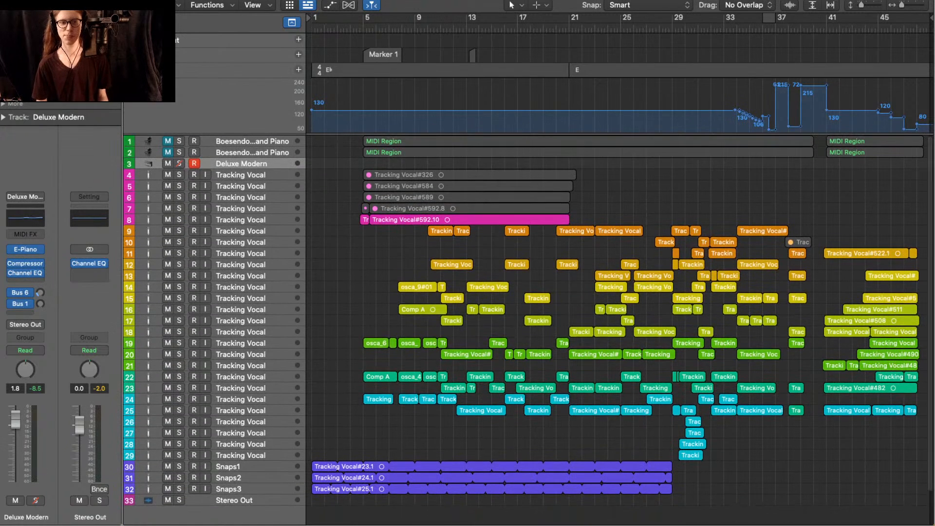
# - Unmute and solo the two Boesendorfer Grand Piano tracks
pyautogui.click(167, 141)
pyautogui.click(168, 152)
pyautogui.click(167, 152)
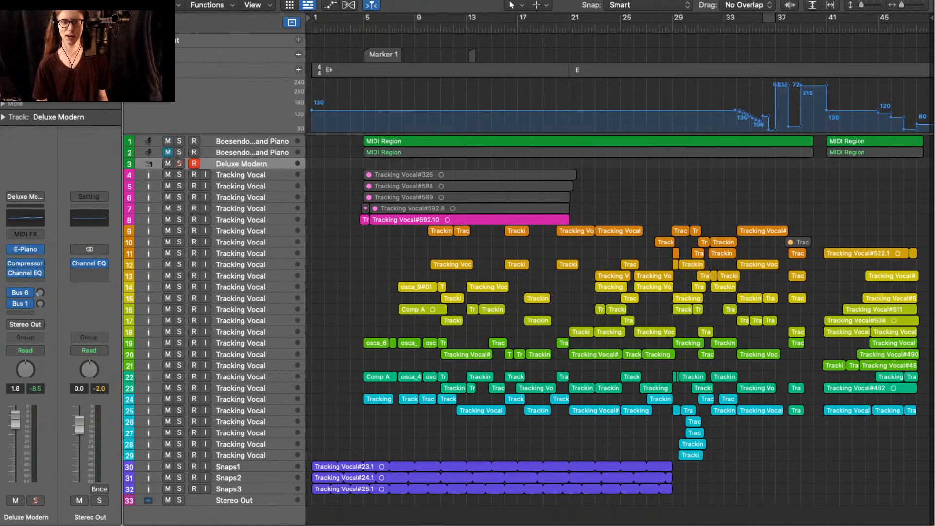
pyautogui.click(167, 141)
pyautogui.click(179, 153)
pyautogui.click(179, 141)
# - Examine the MIDI regions of the two grand piano tracks enlarged in the arrangement from bar 5 onward
pyautogui.press('super+Right')
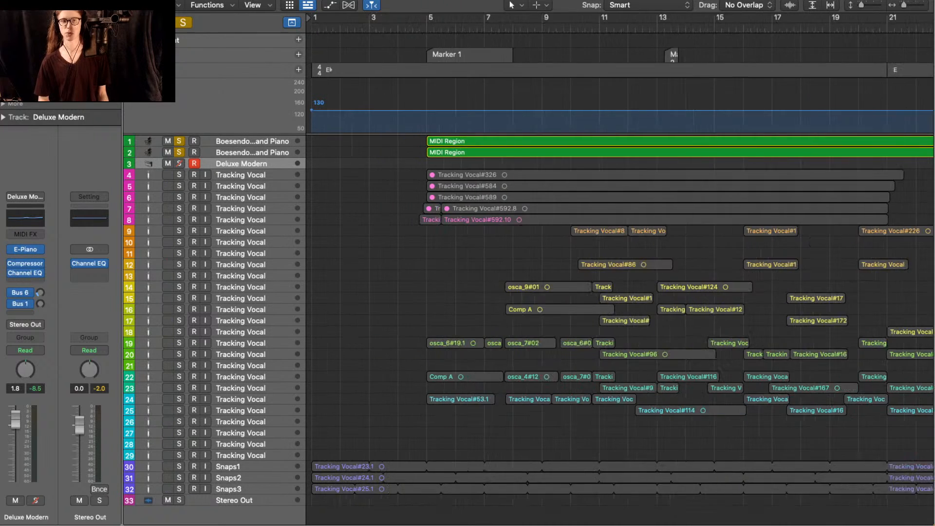
pyautogui.press('super+Left')
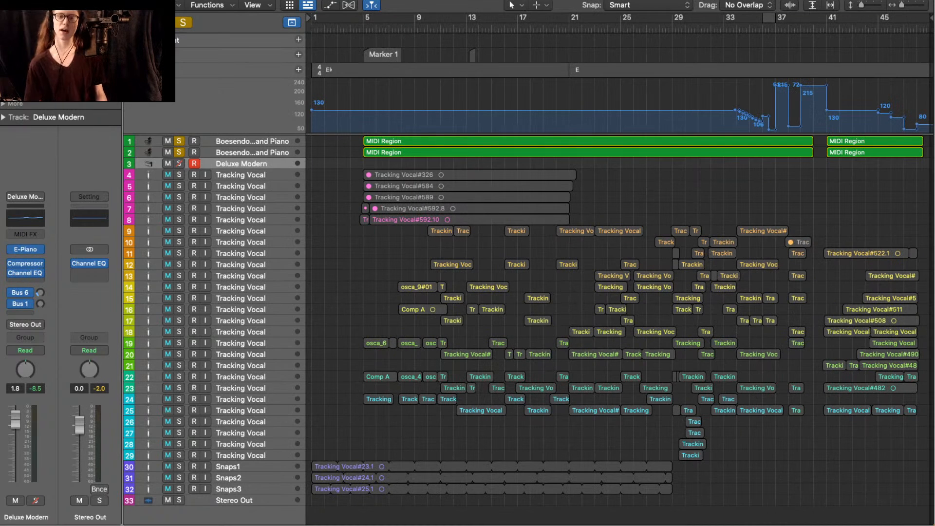
pyautogui.press('super+Right')
pyautogui.press('super+Left')
pyautogui.press('super+Down')
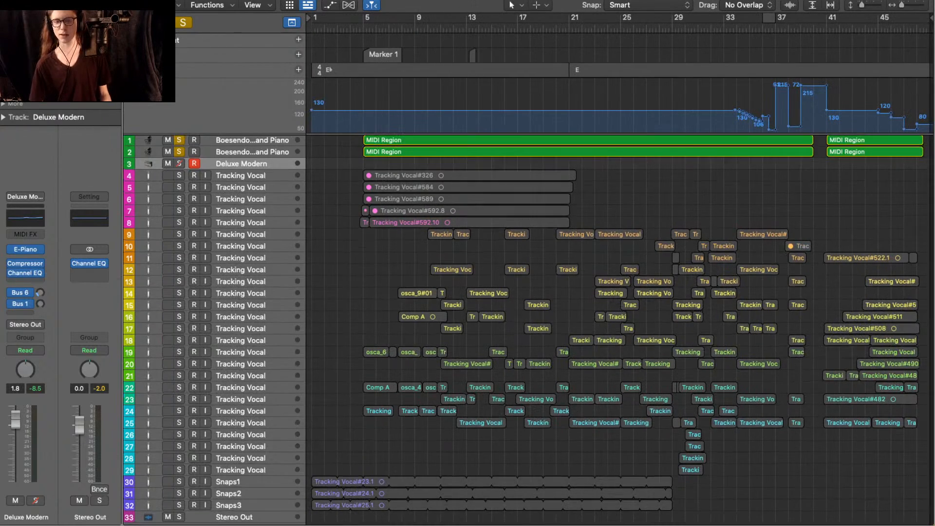
pyautogui.press('super+Down')
pyautogui.press('super+Down')
pyautogui.press('super+Down')
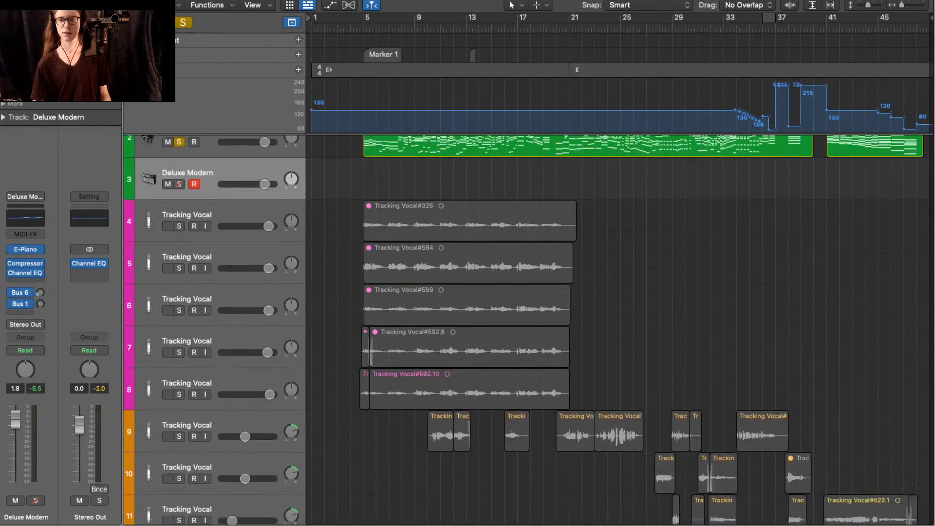
pyautogui.press('super+Down')
pyautogui.press('super+Down')
pyautogui.press('super+Down')
pyautogui.press('super+Down')
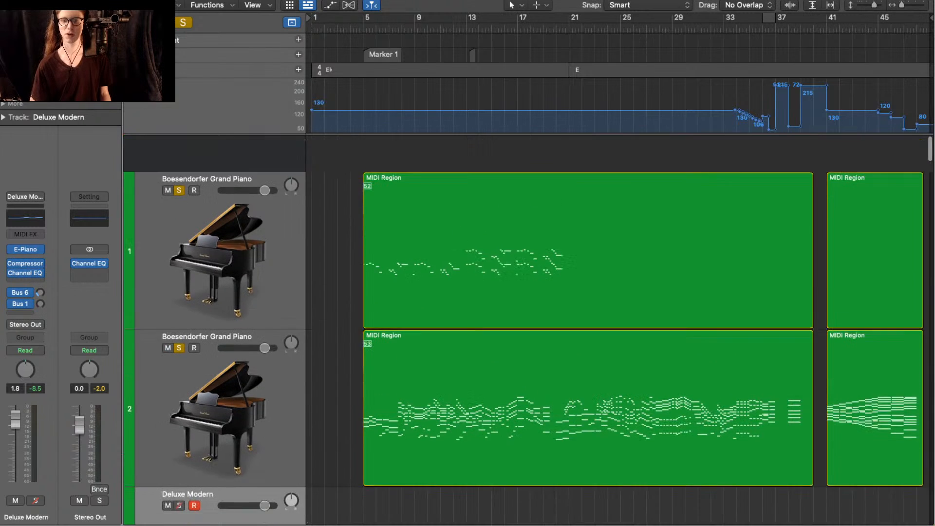
pyautogui.press('super+Right')
pyautogui.press('super+Right')
pyautogui.press('super+Right')
pyautogui.press('super+Left')
pyautogui.press('super+Left')
pyautogui.press('super+Left')
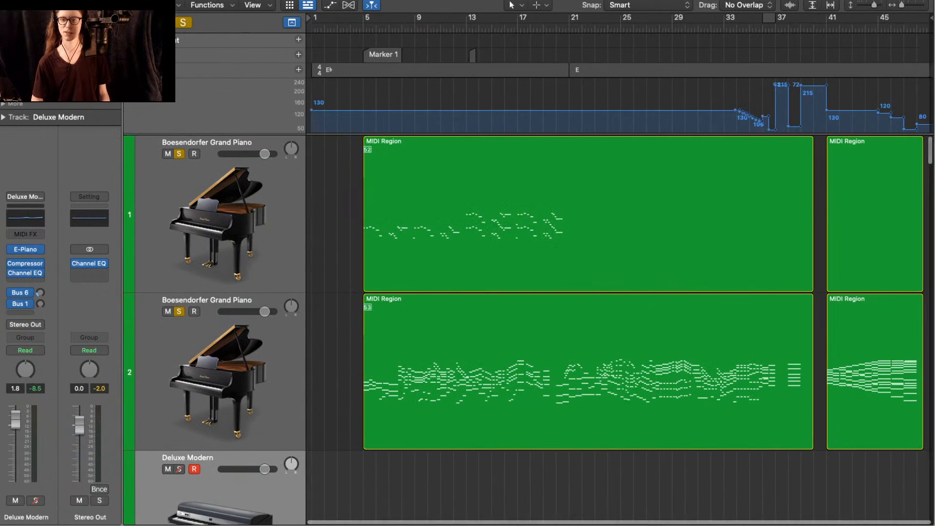
pyautogui.press('super+Right')
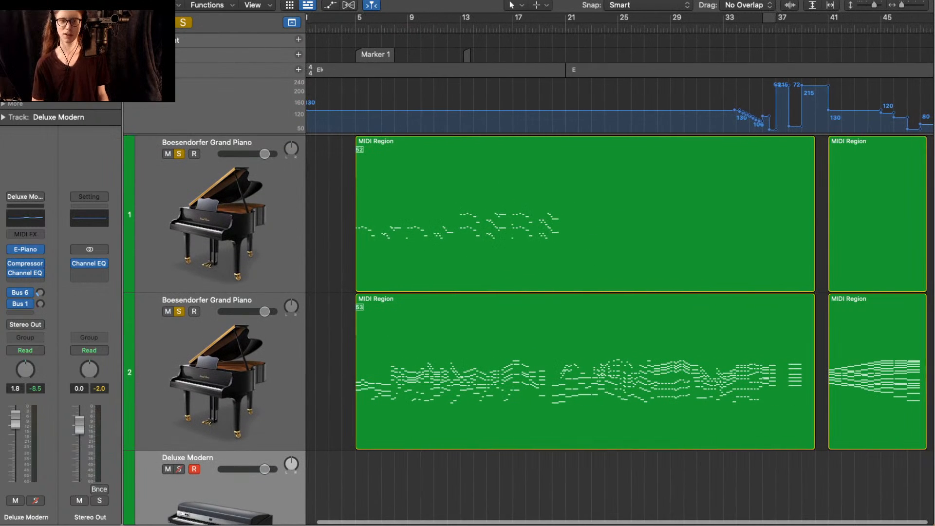
pyautogui.press('super+Right')
pyautogui.press('super+Right')
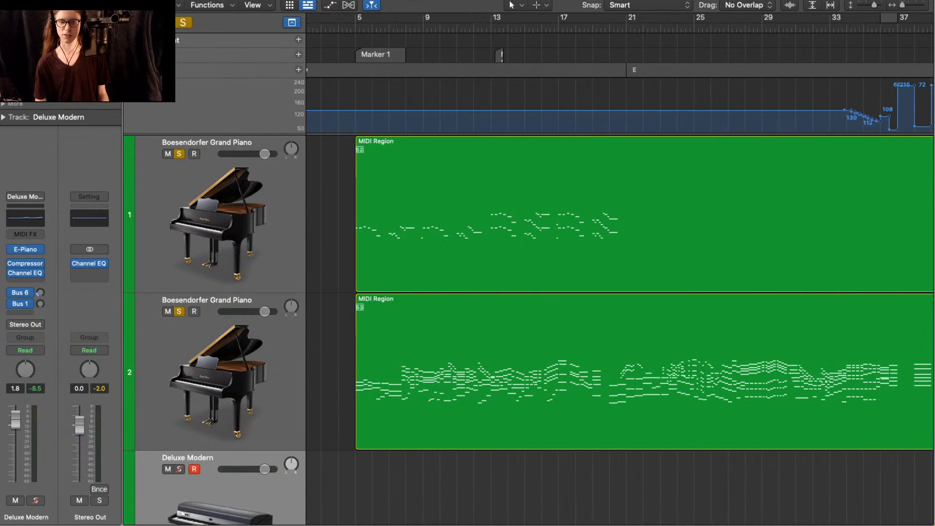
# - Open the second grand piano track's MIDI region in the Piano Roll and enlarge the editor to nearly the full window height
pyautogui.doubleClick(491, 334)
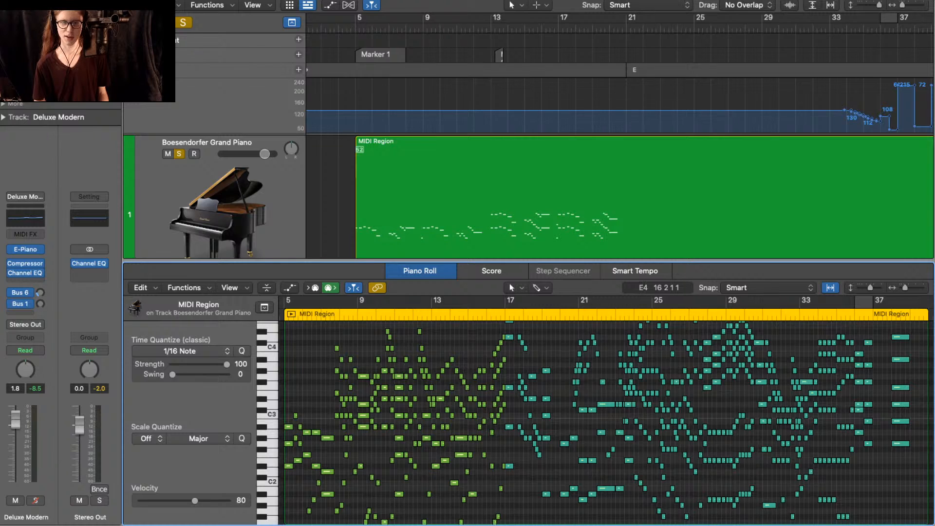
pyautogui.moveTo(509, 280); pyautogui.dragTo(510, 68)
pyautogui.press('z')
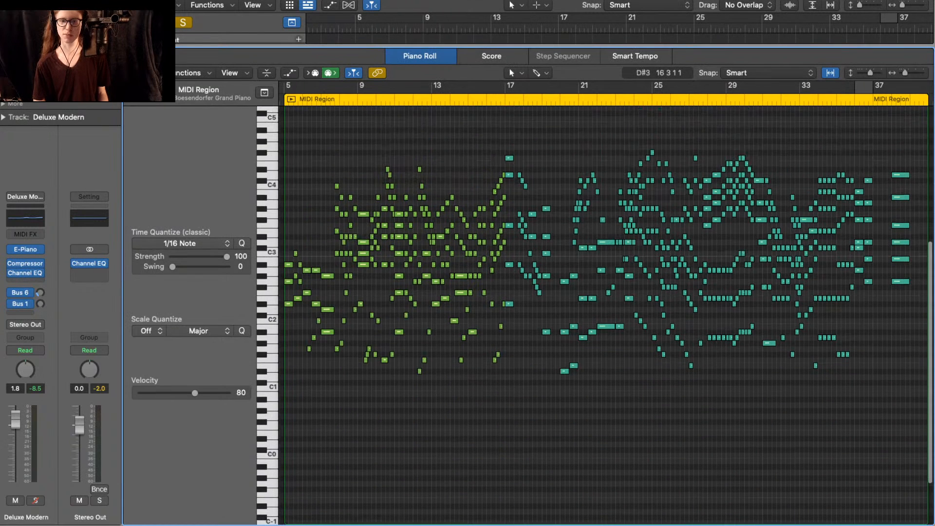
# - Examine the second grand piano's notes in the Piano Roll from bar 5 to the end of the region
pyautogui.hscroll(-5, 494, 237)
pyautogui.scroll(5, 495, 237)
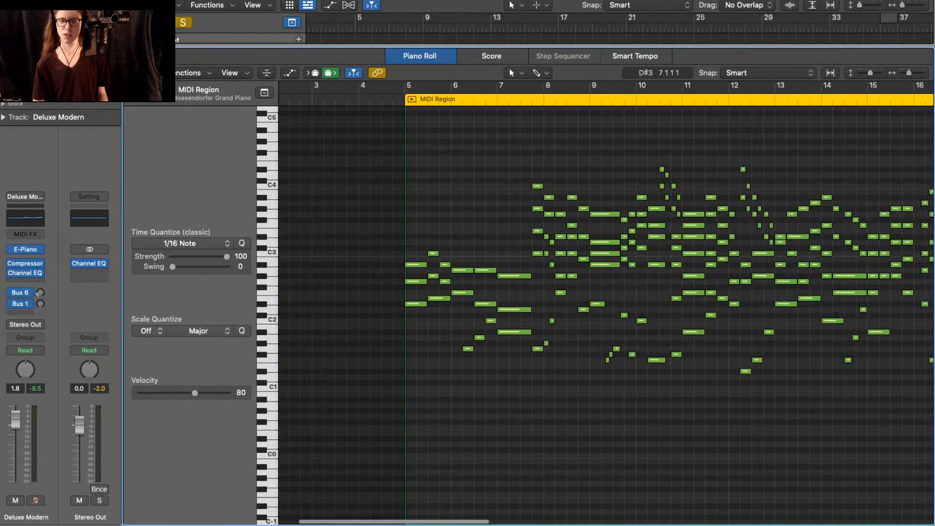
pyautogui.hscroll(3, 495, 236)
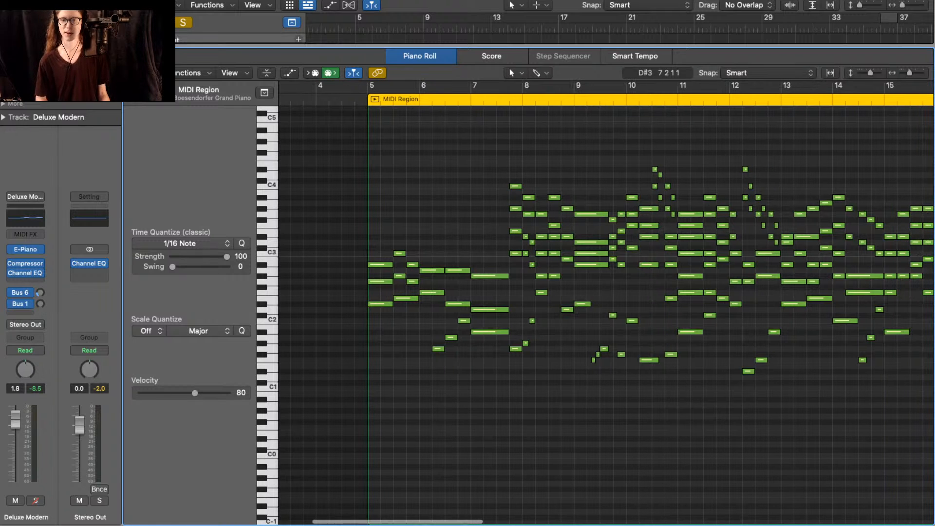
pyautogui.hscroll(15, 486, 236)
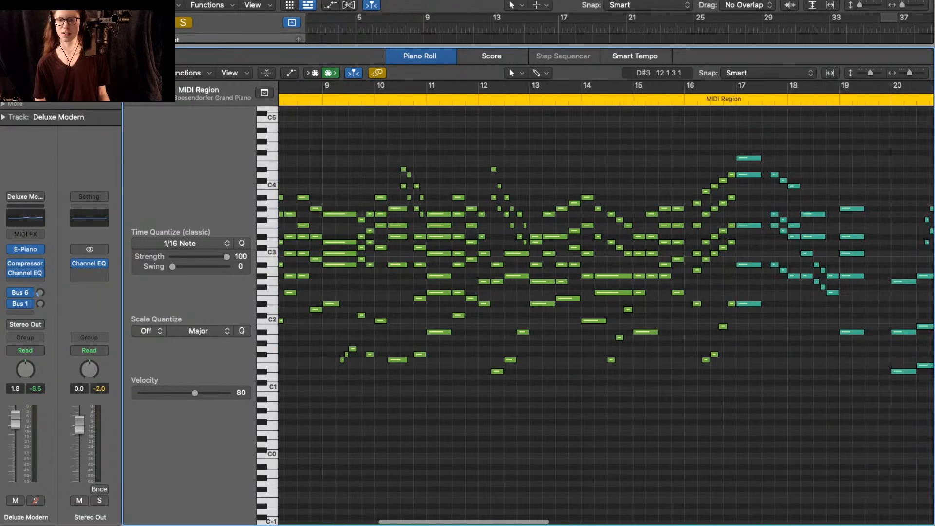
pyautogui.hscroll(20, 486, 235)
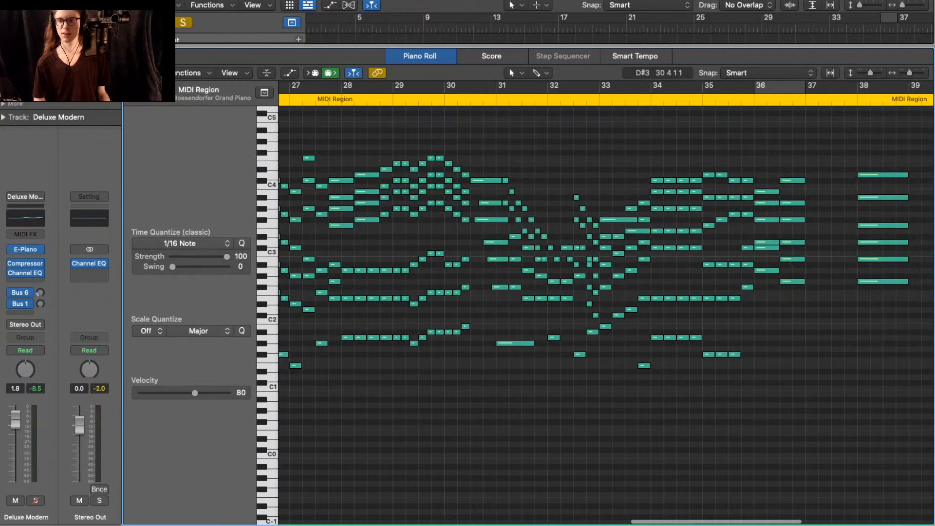
pyautogui.hscroll(14, 486, 236)
pyautogui.hscroll(-17, 485, 235)
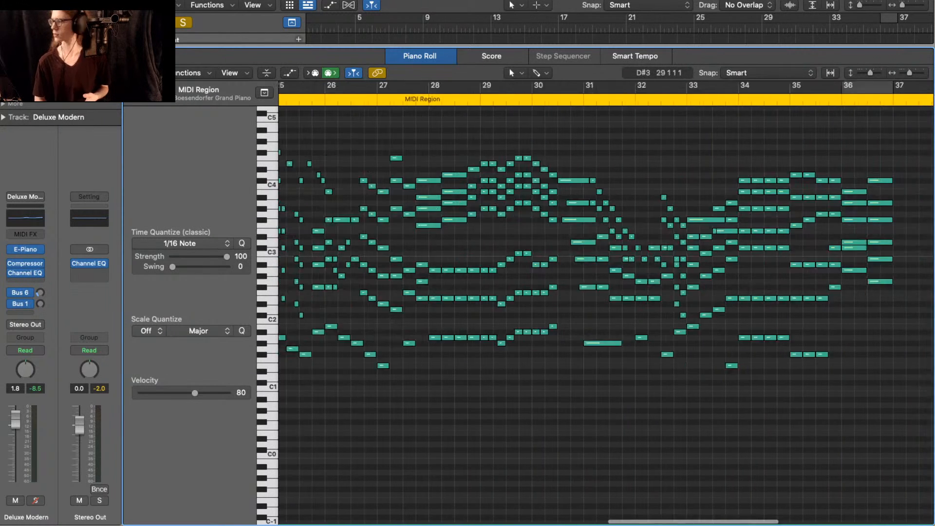
pyautogui.hscroll(-3, 606, 314)
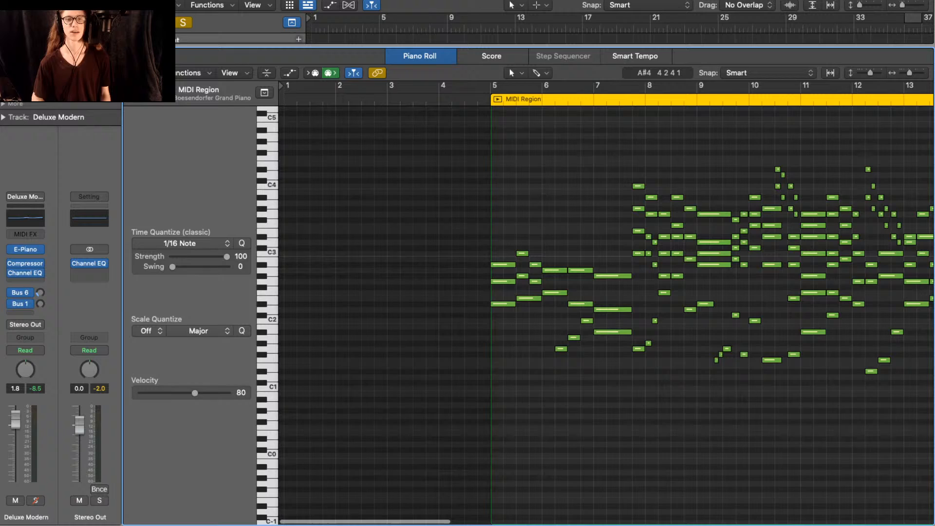
# - Close the Piano Roll and take the second grand piano track out of solo
pyautogui.press('e')
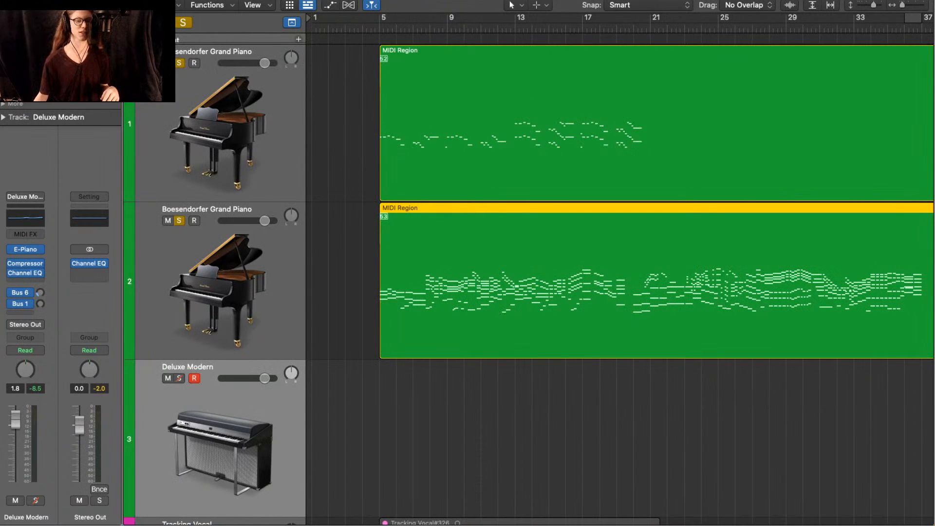
pyautogui.scroll(-2, 528, 284)
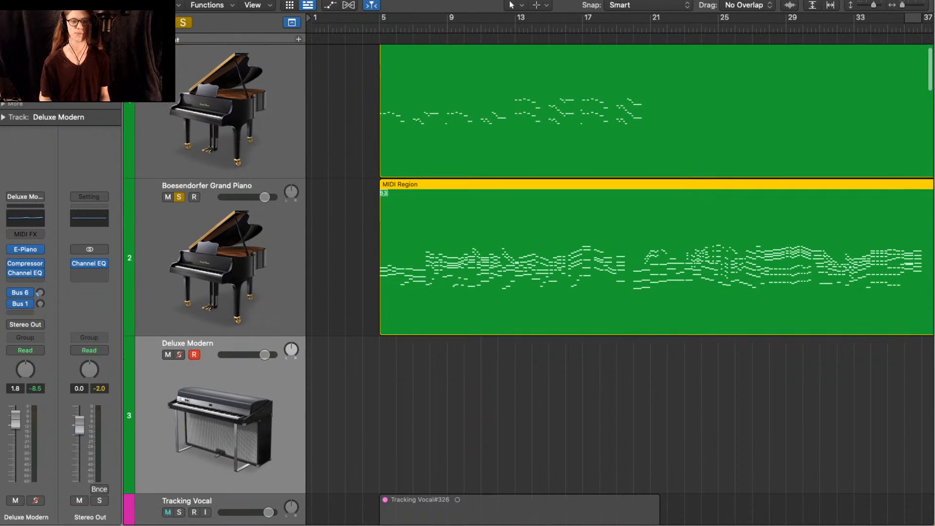
pyautogui.press('super+Up')
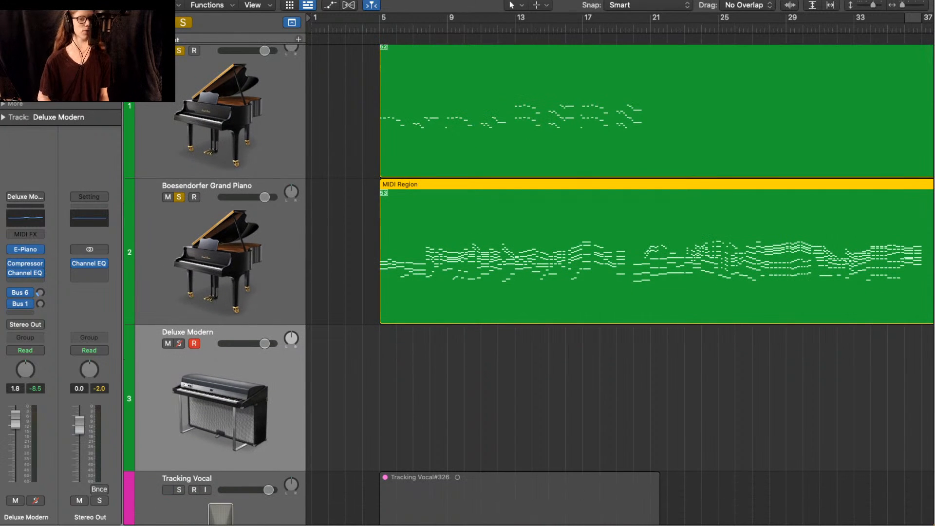
pyautogui.scroll(1, 528, 284)
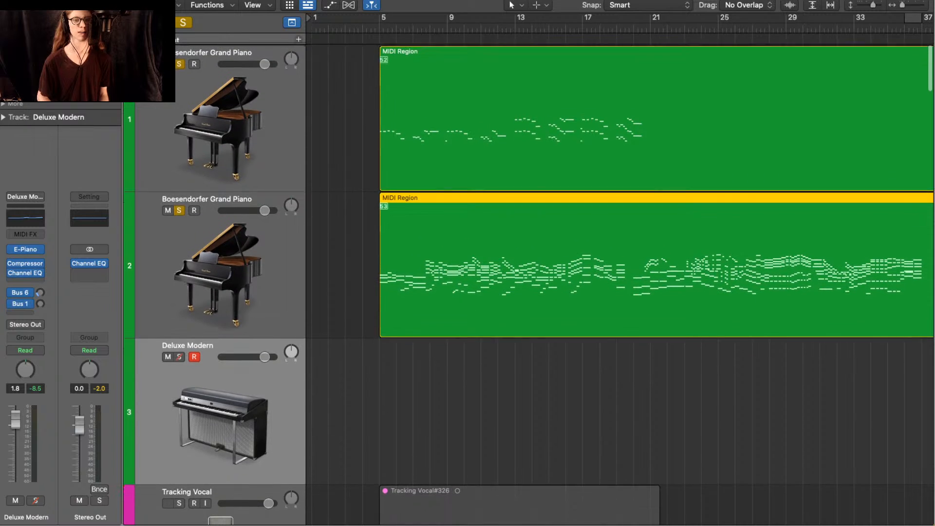
pyautogui.click(179, 210)
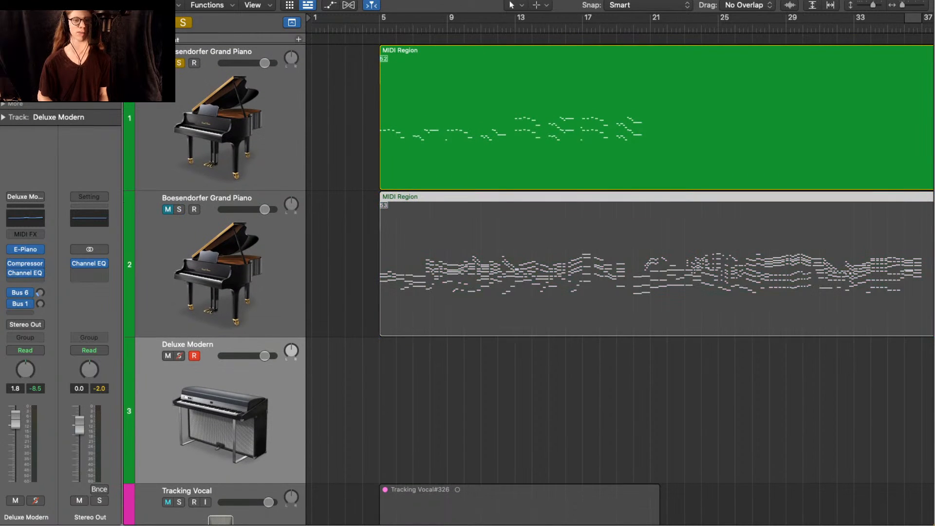
# - Play back the first grand piano track's part on its own
pyautogui.press('super+Right')
pyautogui.press('super+Right')
pyautogui.press('super+Right')
pyautogui.press('space')
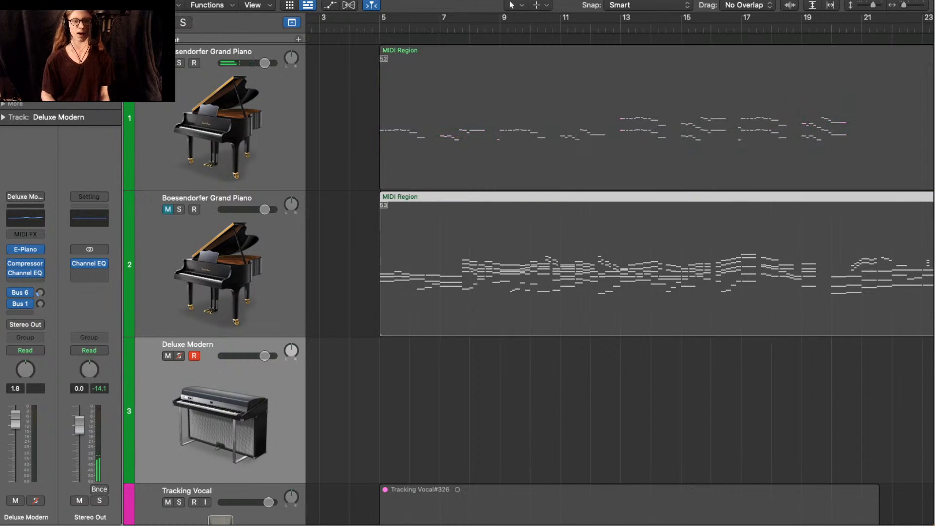
# - Solo the second grand piano track again and reopen its MIDI region in the Piano Roll at bars 5 to 14
pyautogui.click(179, 209)
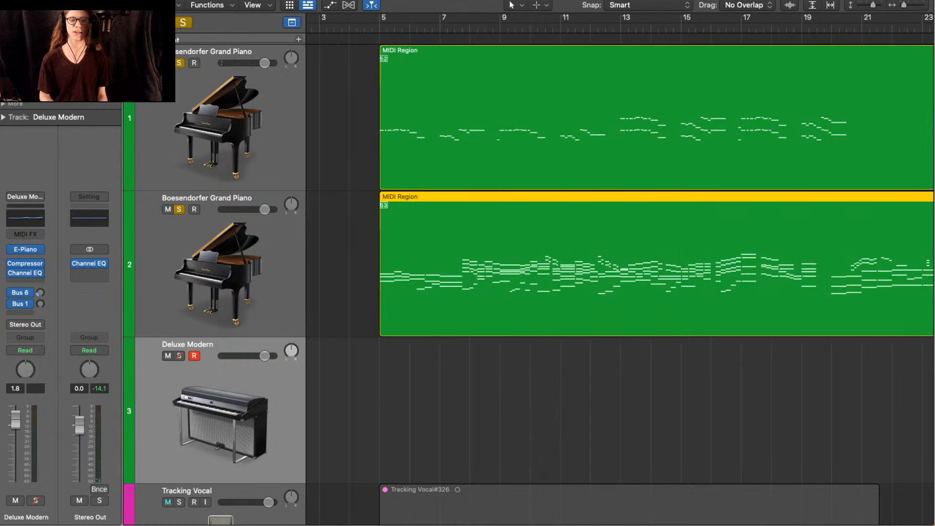
pyautogui.press('p')
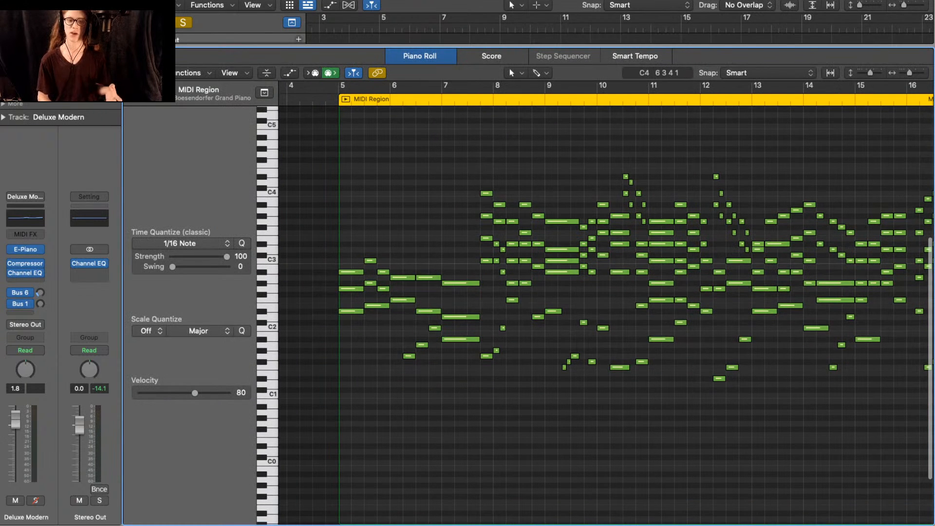
pyautogui.scroll(2, 568, 125)
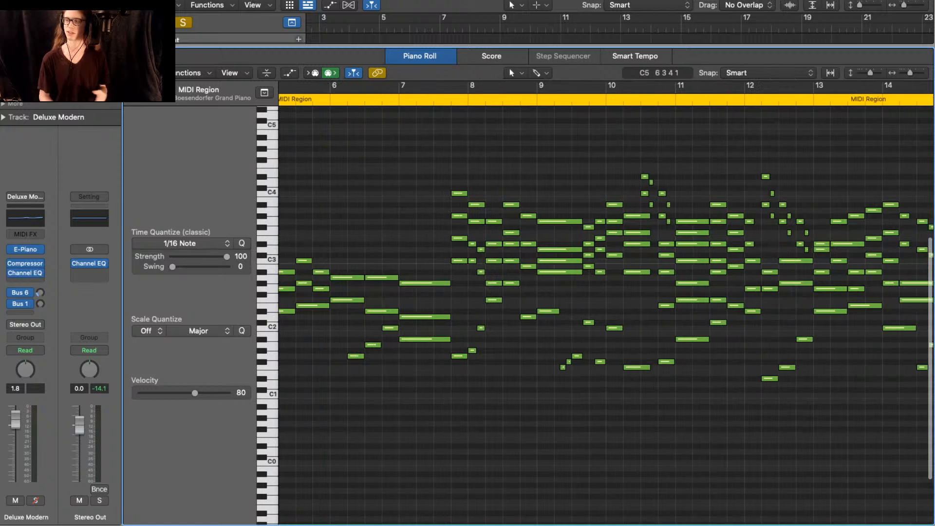
pyautogui.scroll(-1, 569, 124)
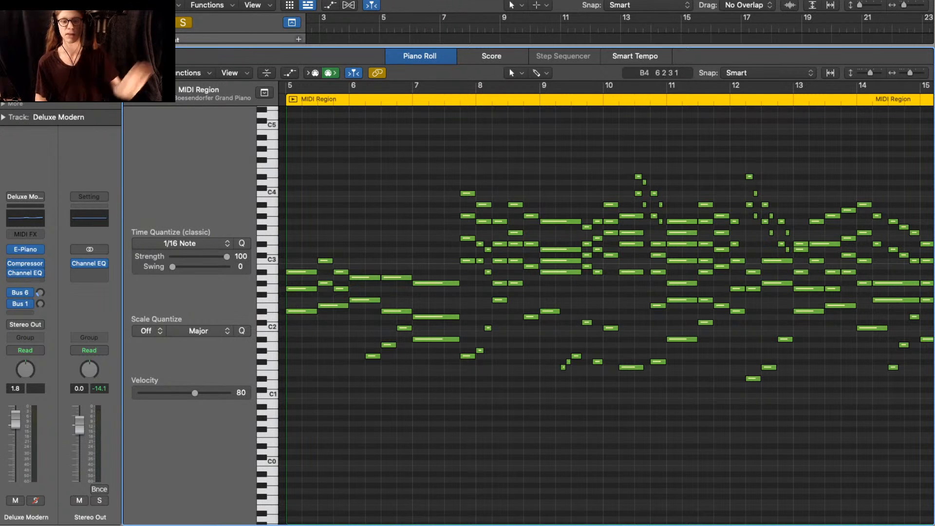
pyautogui.hscroll(-3, 606, 302)
pyautogui.hscroll(-3, 606, 302)
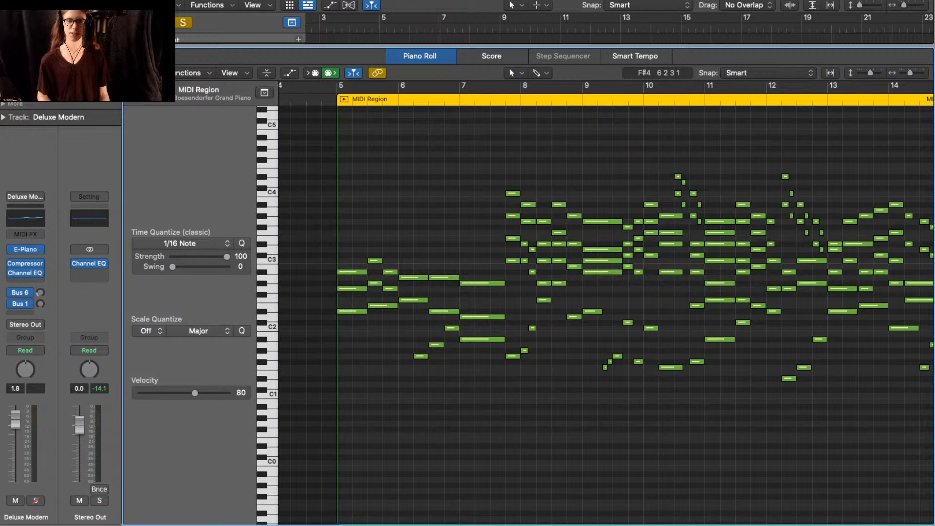
# - Reduce the Piano Roll's height so that the first grand piano track's region shows above the second piano's notes
pyautogui.scroll(5, 595, 296)
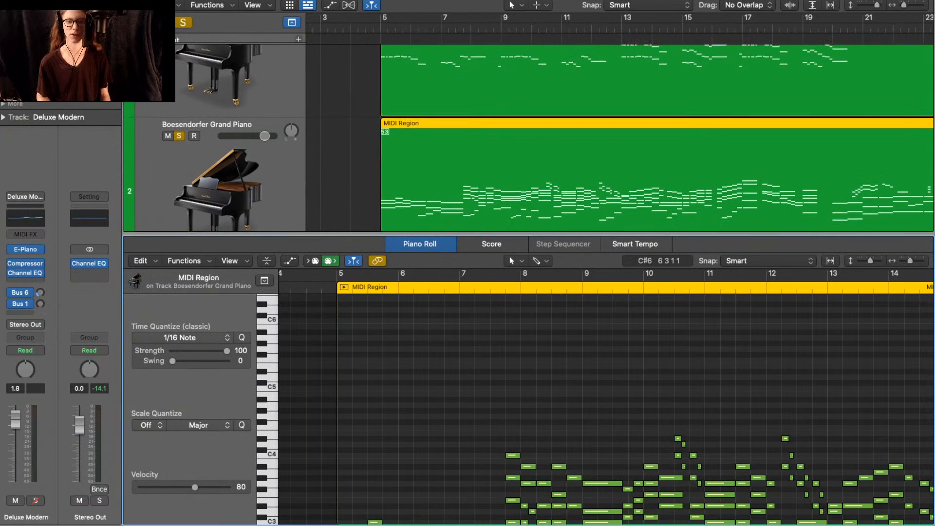
pyautogui.scroll(-3, 600, 444)
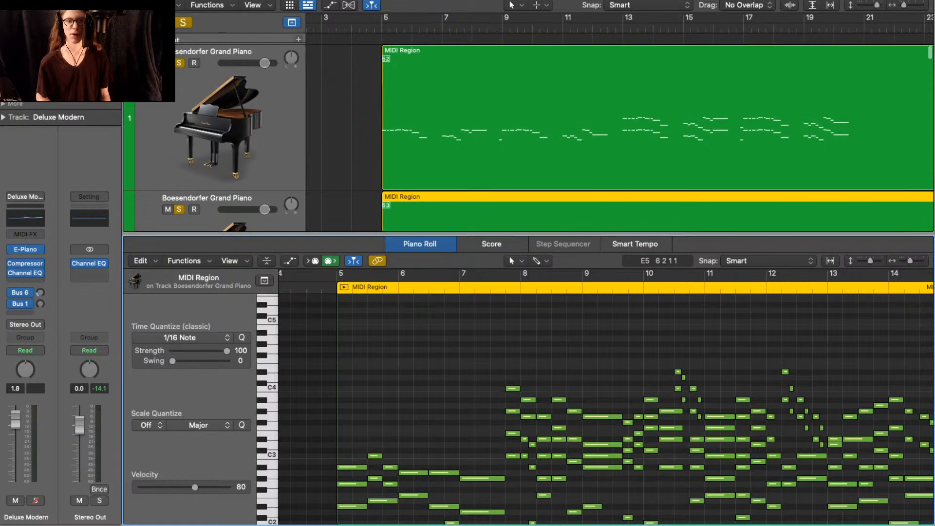
# - Take the first grand piano track out of solo and play back the second grand piano's part on its own
pyautogui.click(179, 64)
pyautogui.scroll(-5, 527, 138)
pyautogui.scroll(3, 528, 138)
pyautogui.press('super+Right')
pyautogui.press('super+Right')
pyautogui.press('super+Right')
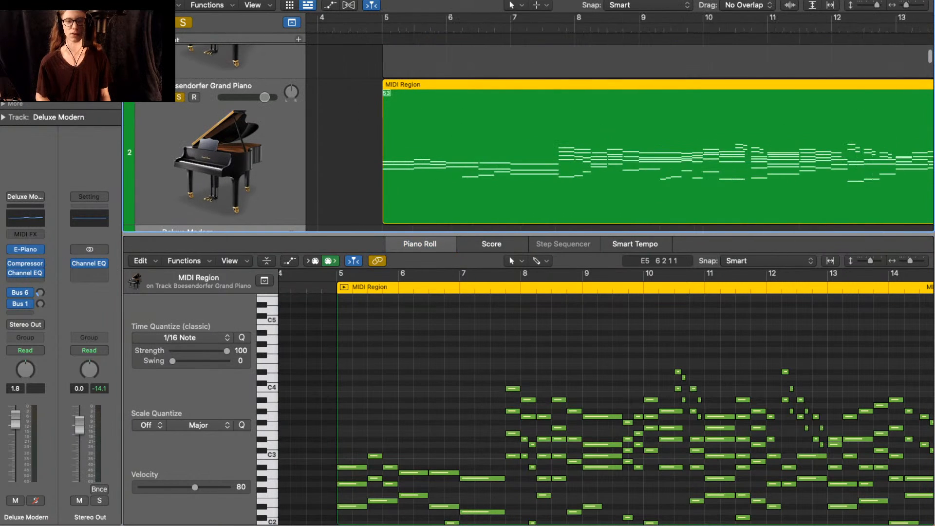
pyautogui.press('space')
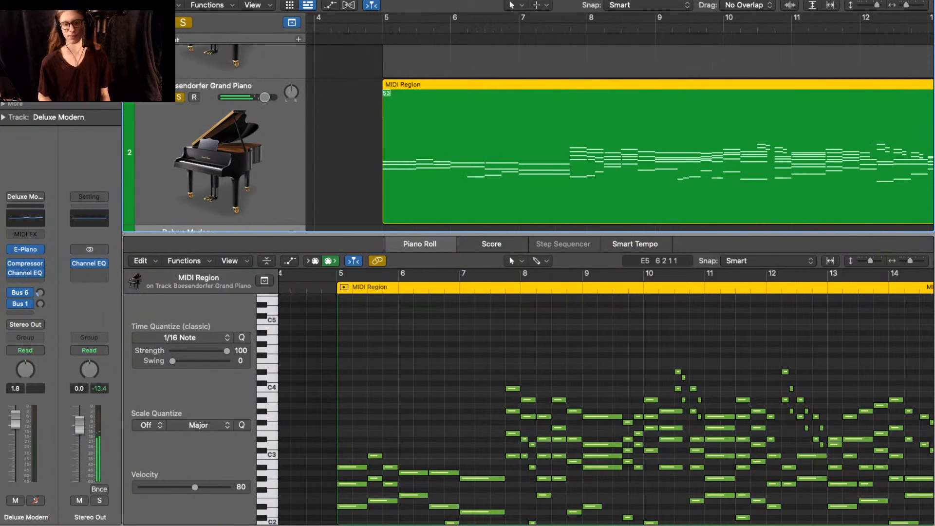
pyautogui.scroll(-2, 535, 136)
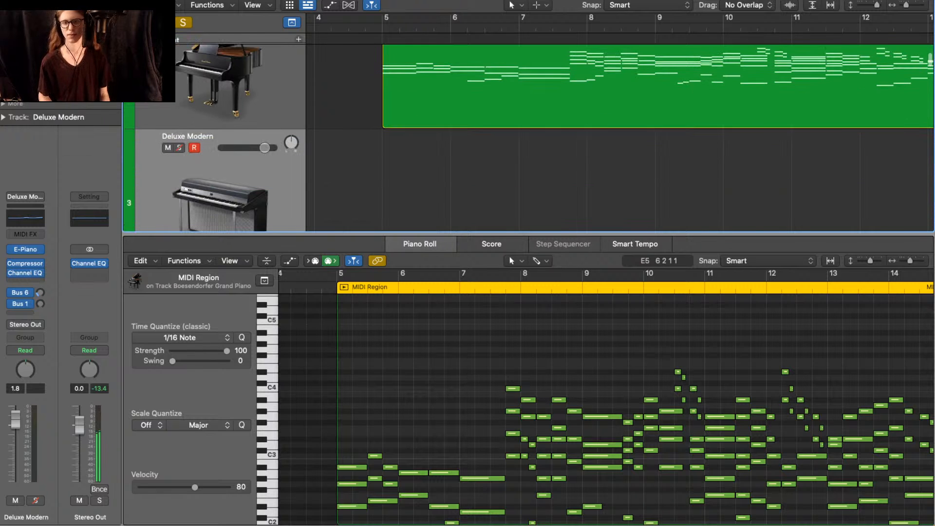
pyautogui.scroll(4, 536, 137)
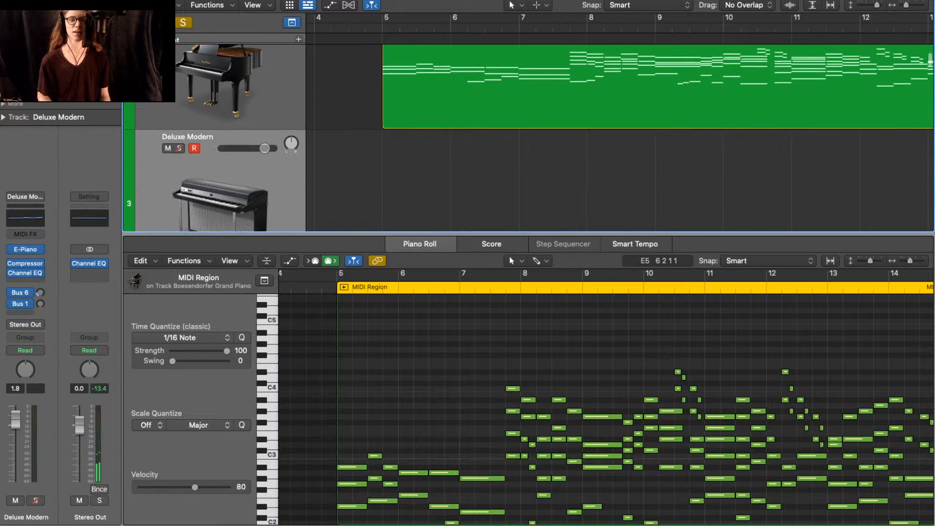
# - Close the Piano Roll and take the second grand piano track out of solo
pyautogui.scroll(-1, 536, 137)
pyautogui.press('p')
pyautogui.scroll(2, 535, 244)
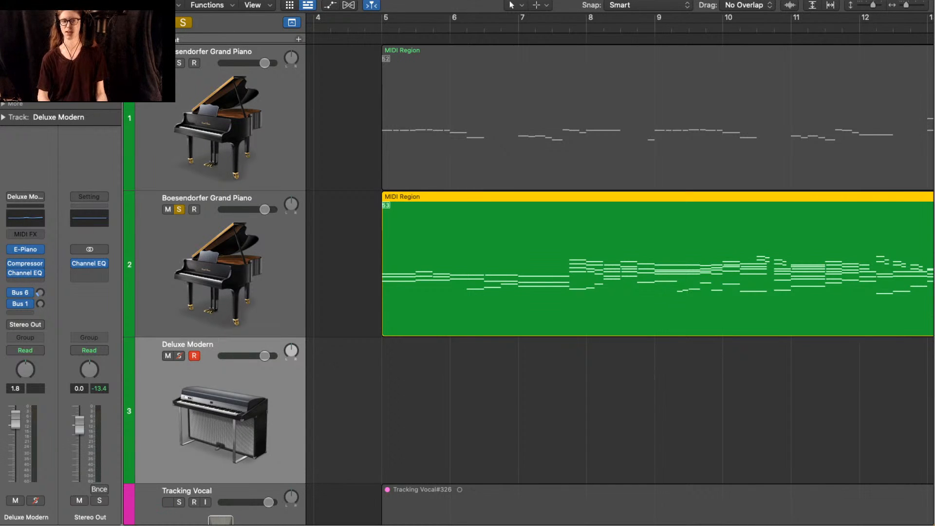
pyautogui.click(179, 210)
# - Look through the whole track list, from the grand pianos down through the colour-coded Tracking Vocal tracks and their regions
pyautogui.scroll(-5, 528, 285)
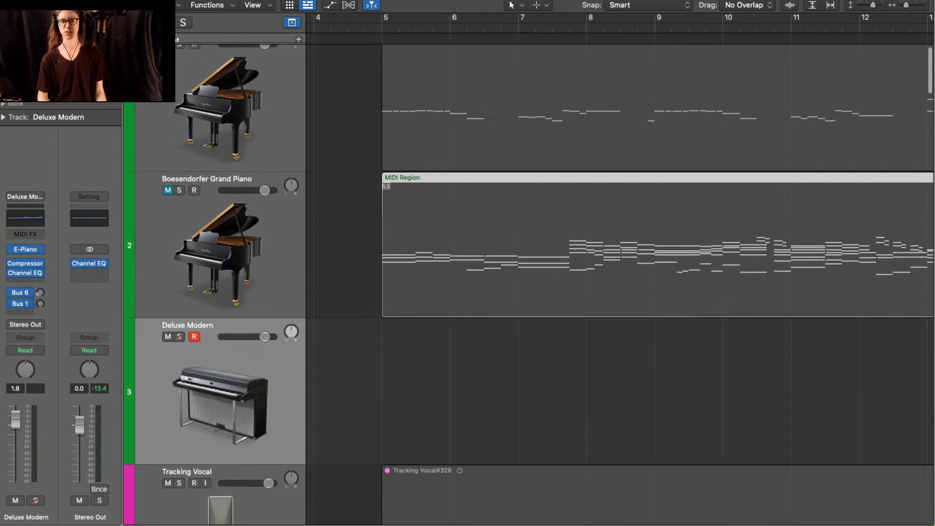
pyautogui.press('super+Up')
pyautogui.press('super+Up')
pyautogui.press('super+Up')
pyautogui.press('super+Up')
pyautogui.press('super+Up')
pyautogui.press('super+Up')
pyautogui.press('super+Up')
pyautogui.press('super+Up')
pyautogui.press('super+Up')
pyautogui.press('super+Up')
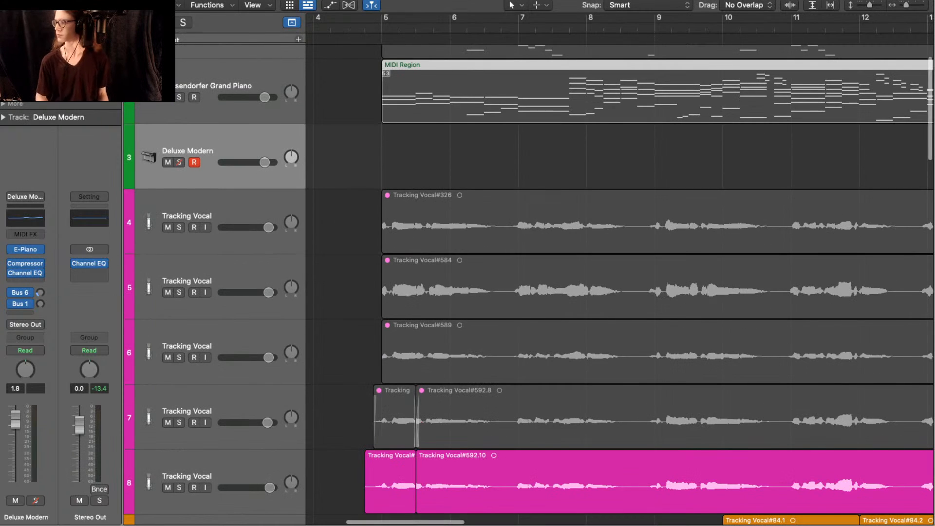
pyautogui.scroll(-2, 528, 285)
pyautogui.scroll(-8, 528, 285)
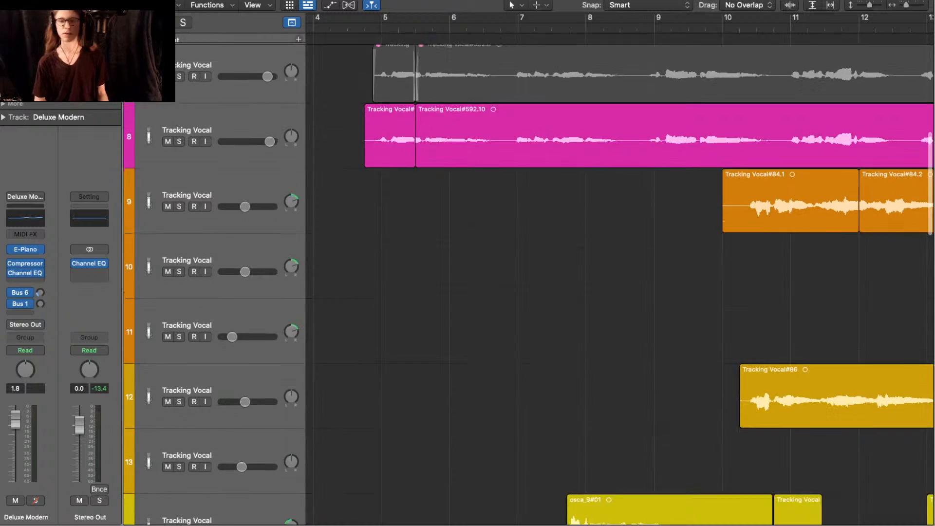
pyautogui.press('super+Up')
pyautogui.press('super+Up')
pyautogui.press('super+Up')
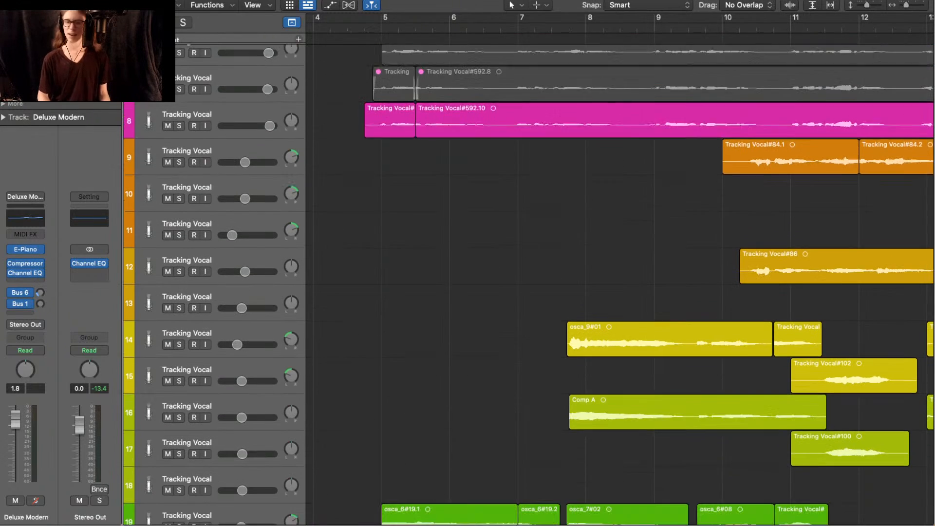
pyautogui.scroll(-8, 528, 285)
pyautogui.press('super+Up')
pyautogui.press('super+Up')
pyautogui.press('super+Up')
pyautogui.press('super+Up')
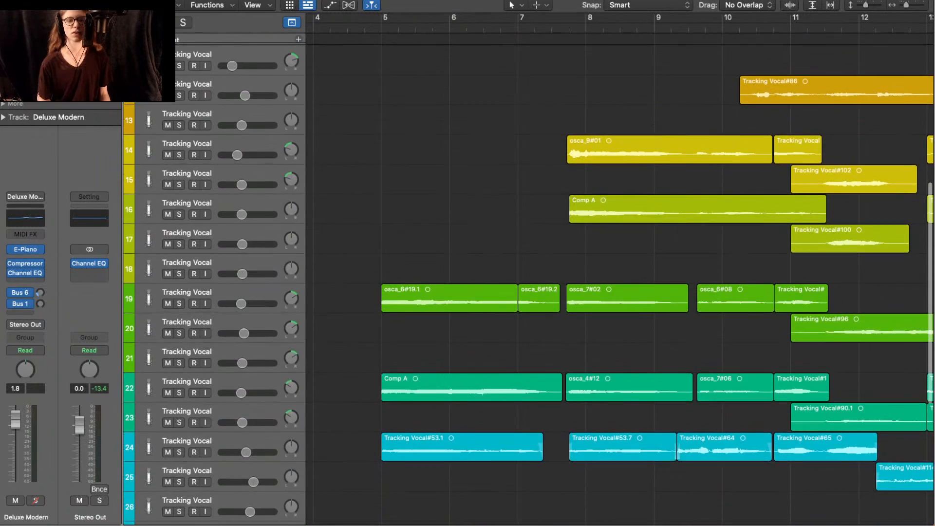
pyautogui.scroll(8, 528, 284)
pyautogui.scroll(-1, 529, 285)
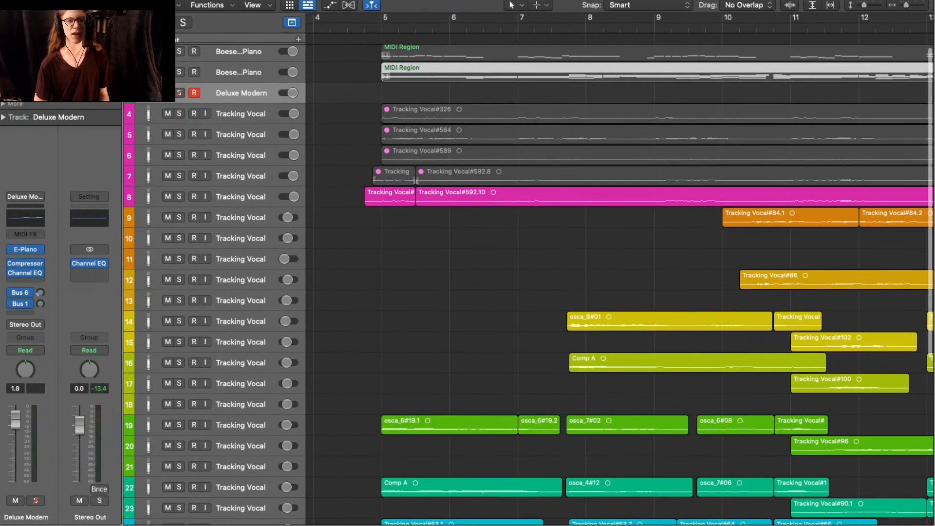
# - Solo both grand piano tracks and listen to them together while looking over the muted vocal tracks
pyautogui.click(179, 72)
pyautogui.click(179, 51)
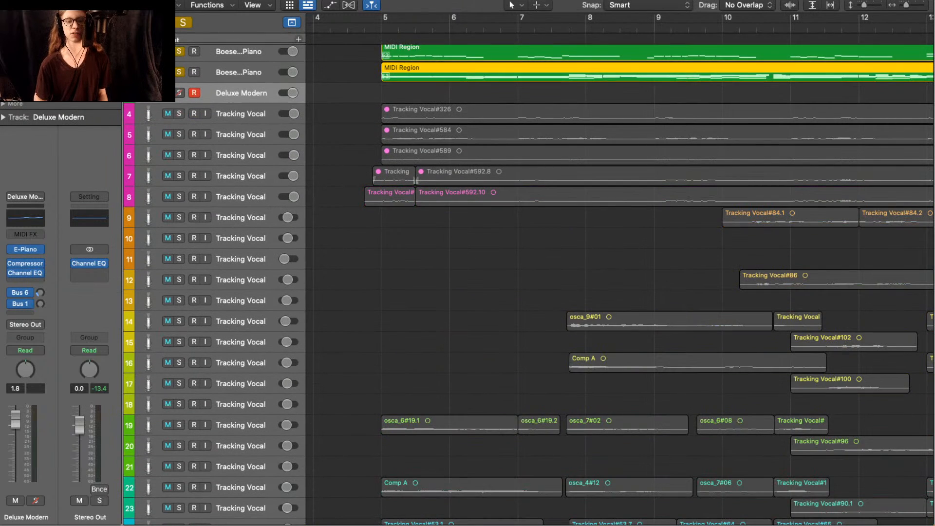
pyautogui.scroll(-5, 179, 52)
pyautogui.scroll(-4, 528, 285)
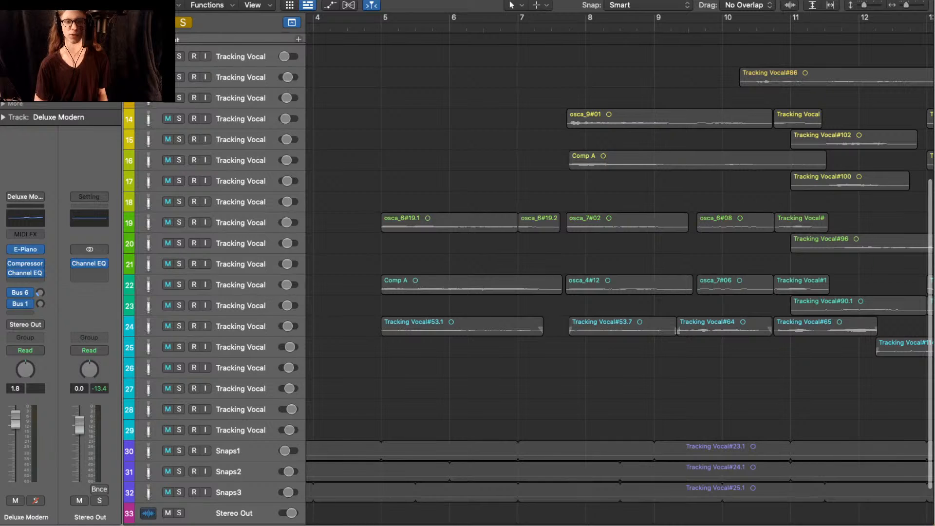
pyautogui.scroll(10, 528, 285)
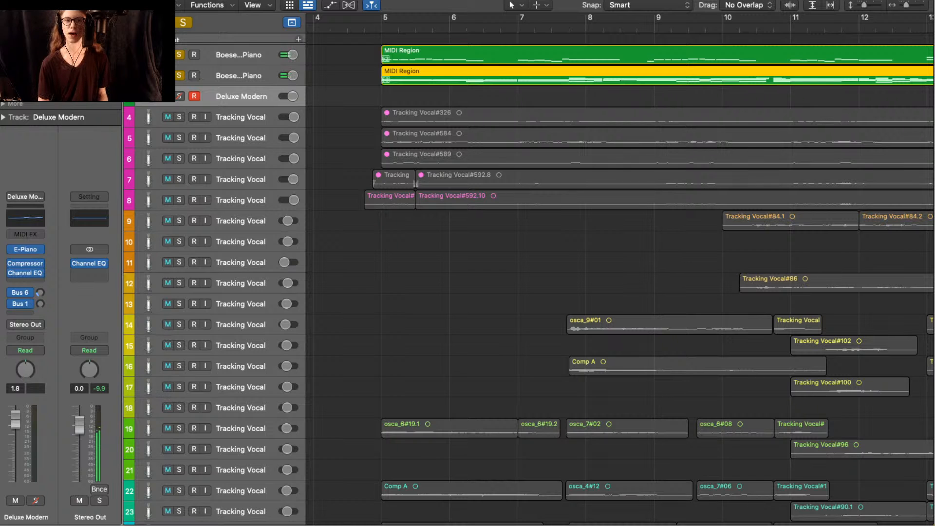
# - Clear the solo from both grand piano tracks and play the vocal arrangement
pyautogui.press('ctrl+alt+super+s')
pyautogui.scroll(-5, 528, 284)
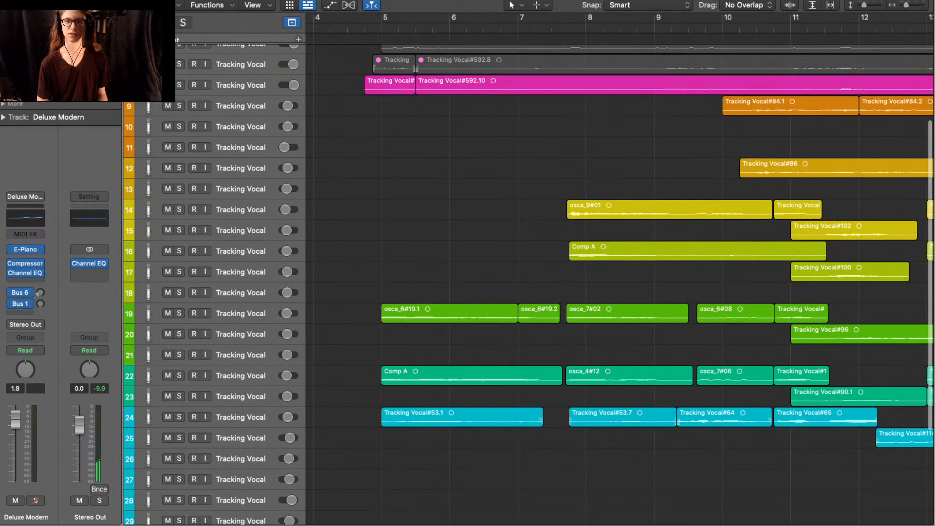
pyautogui.scroll(-1, 528, 285)
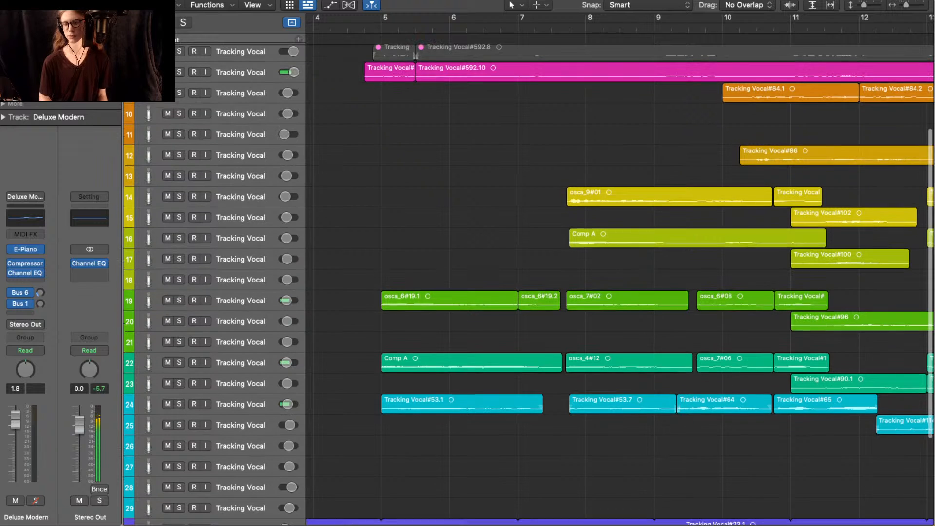
pyautogui.scroll(1, 528, 284)
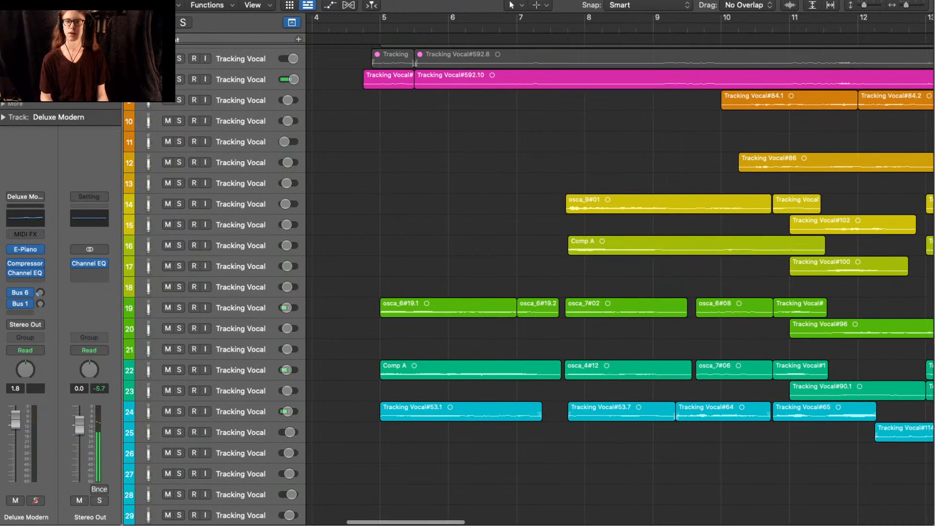
pyautogui.scroll(6, 528, 285)
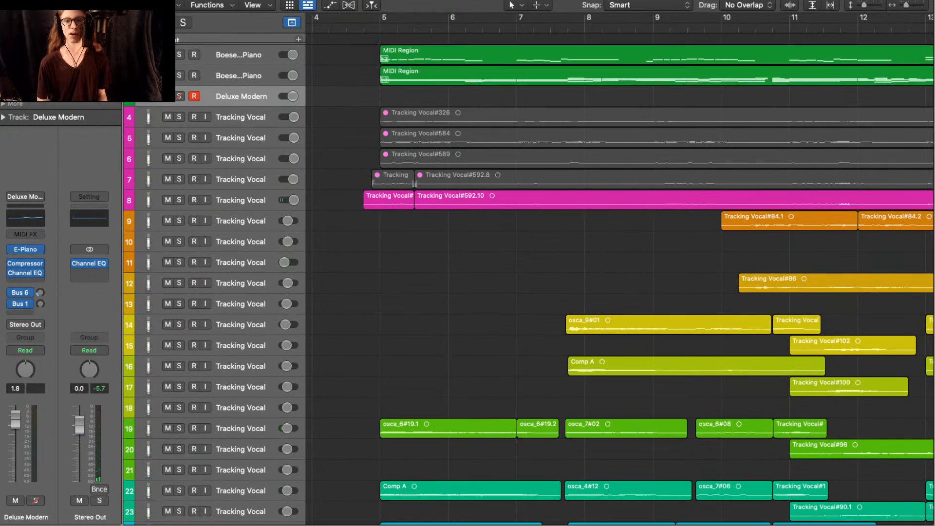
# - Solo both grand piano tracks again and examine their notes up close around bars 7 to 9
pyautogui.press('s')
pyautogui.press('super+Down')
pyautogui.press('super+Down')
pyautogui.press('super+Down')
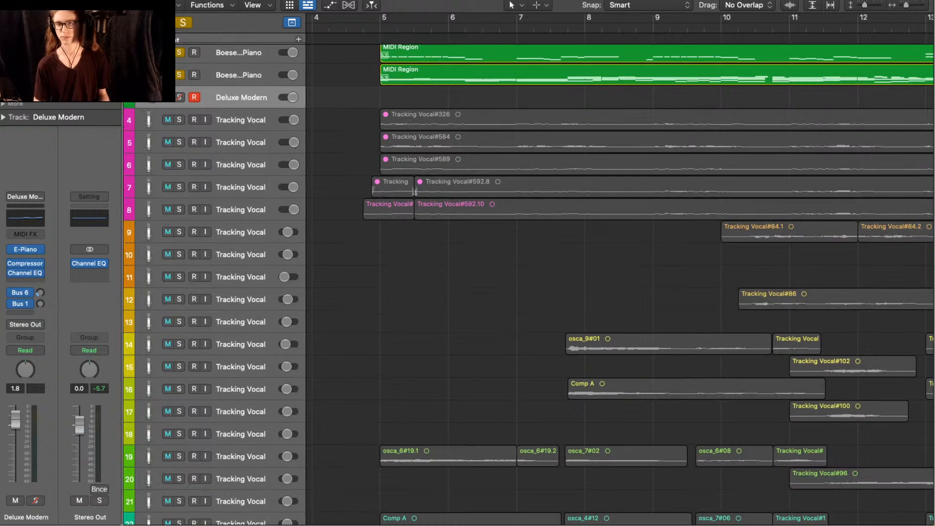
pyautogui.press('super+Down')
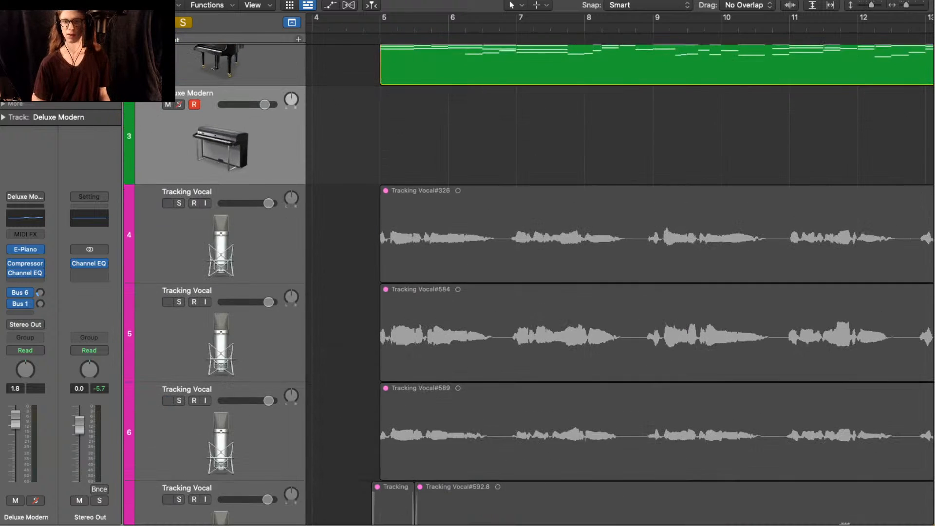
pyautogui.scroll(5, 620, 272)
pyautogui.press('super+Right')
pyautogui.press('super+Right')
pyautogui.press('super+Right')
pyautogui.press('super+Right')
pyautogui.hscroll(2, 619, 272)
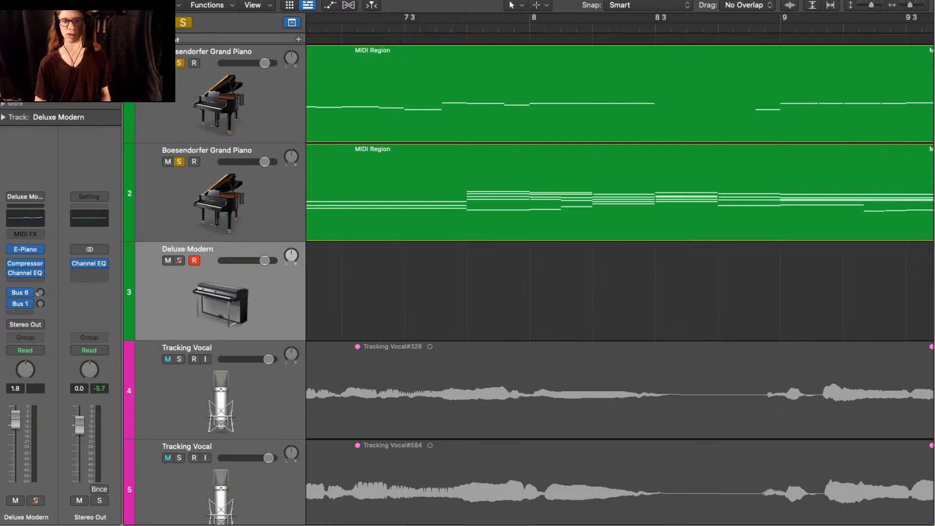
# - Select the first grand piano track, take both grand pianos out of solo and mute them
pyautogui.click(453, 92)
pyautogui.click(452, 292)
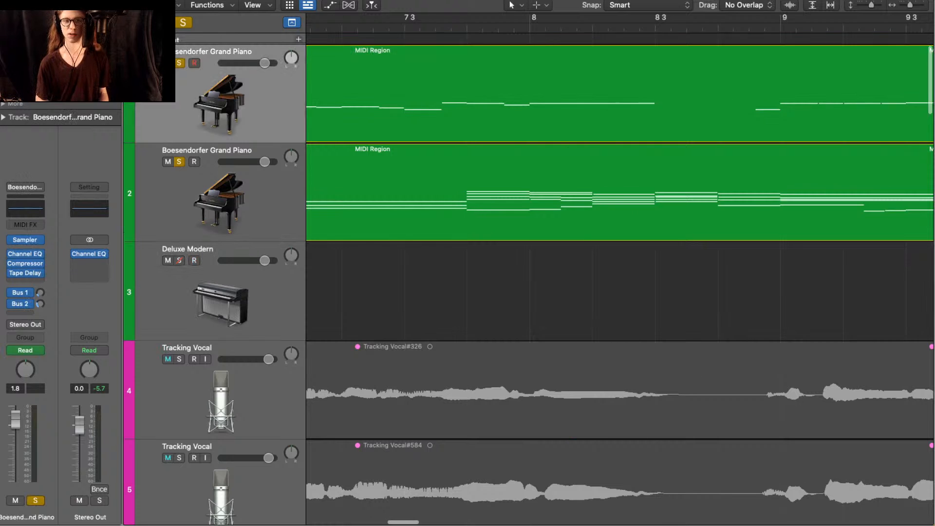
pyautogui.press('super+Left')
pyautogui.press('s')
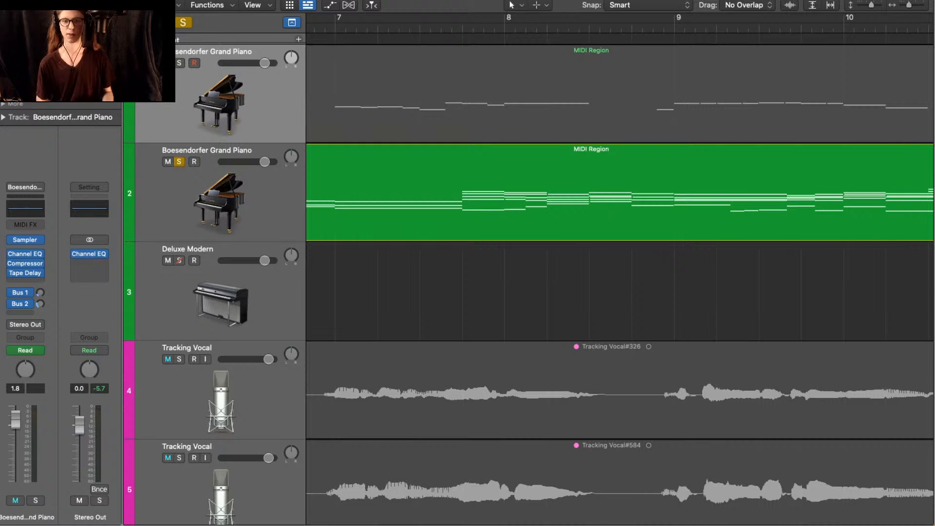
pyautogui.click(179, 161)
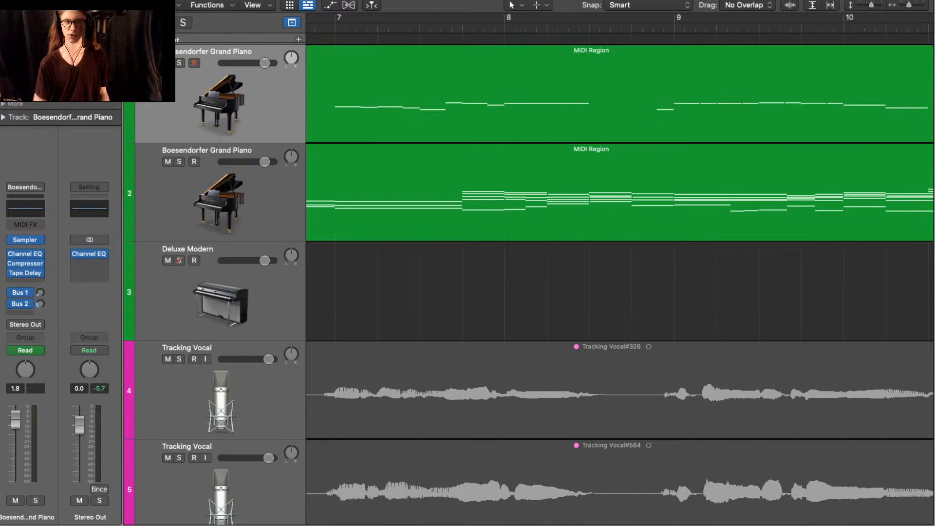
pyautogui.press('m')
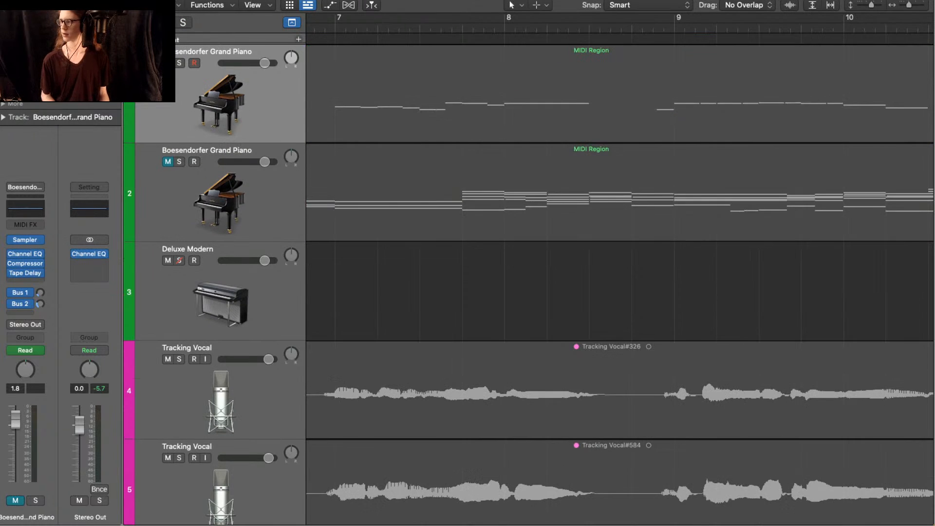
# - Examine the layout of all vocal regions and Snaps tracks across the full arrangement, including bars 7 to 13
pyautogui.press('super+Up')
pyautogui.press('super+Up')
pyautogui.press('super+Up')
pyautogui.press('super+Up')
pyautogui.press('super+Up')
pyautogui.press('super+Up')
pyautogui.press('super+Up')
pyautogui.press('super+Up')
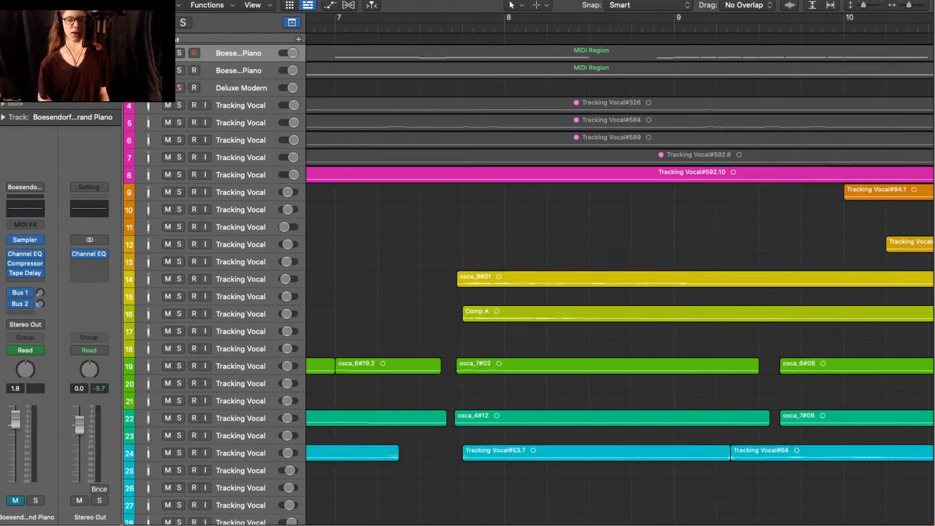
pyautogui.press('super+Up')
pyautogui.press('super+Up')
pyautogui.press('super+Left')
pyautogui.press('super+Left')
pyautogui.press('super+Left')
pyautogui.press('super+Left')
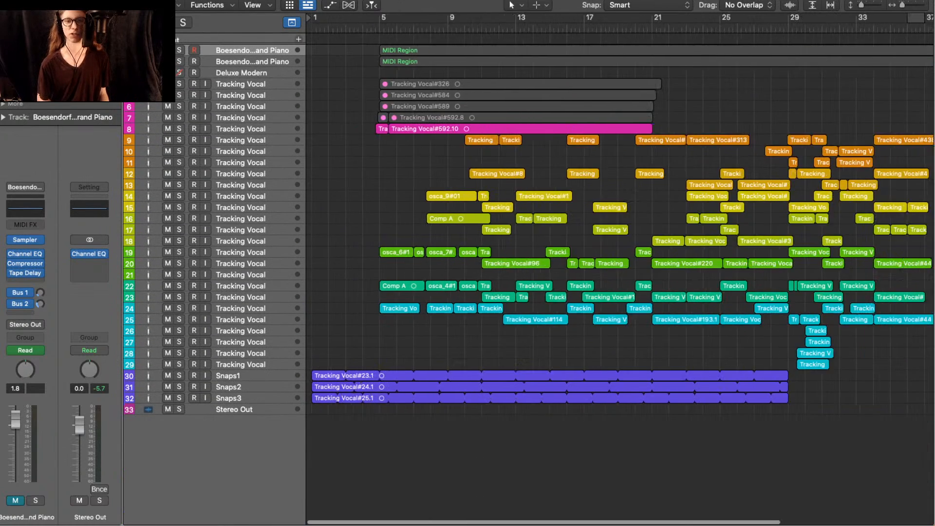
pyautogui.press('super+Right')
pyautogui.press('super+Right')
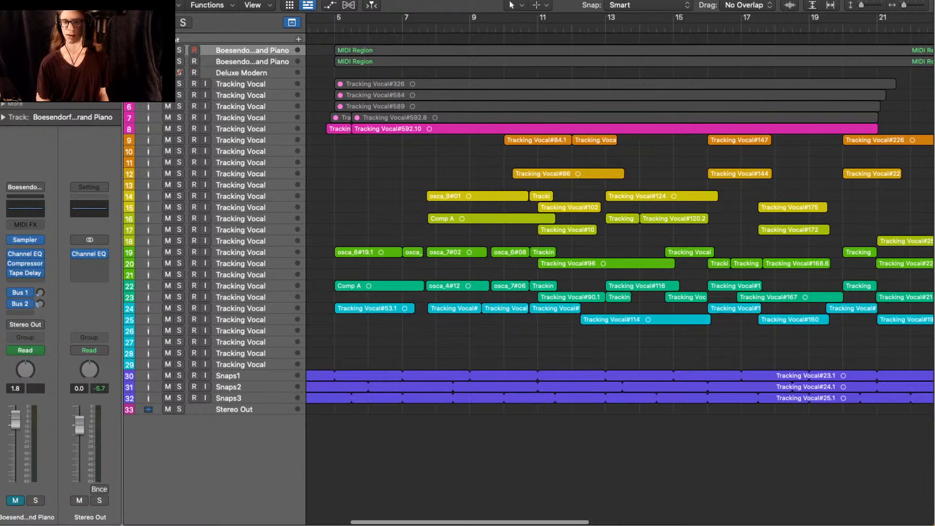
pyautogui.press('super+Right')
pyautogui.press('super+Right')
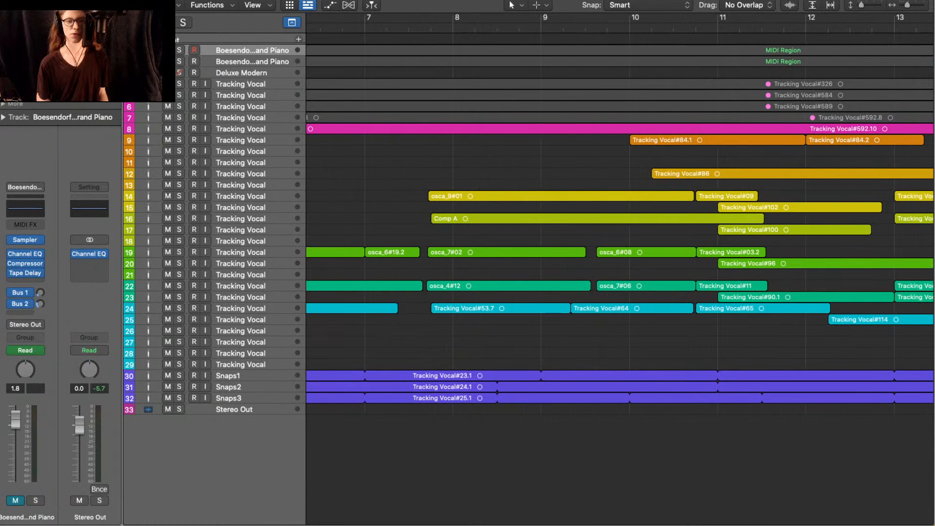
pyautogui.hscroll(3, 619, 220)
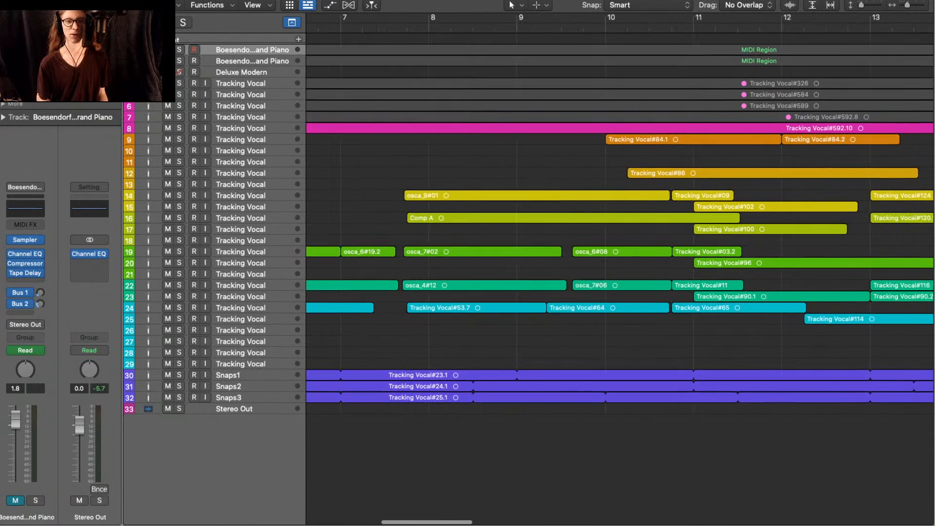
# - Play the arrangement from bar 1, select the first Snaps1 region and enlarge the three Snaps tracks to show their waveforms
pyautogui.hscroll(-10, 619, 219)
pyautogui.press('space')
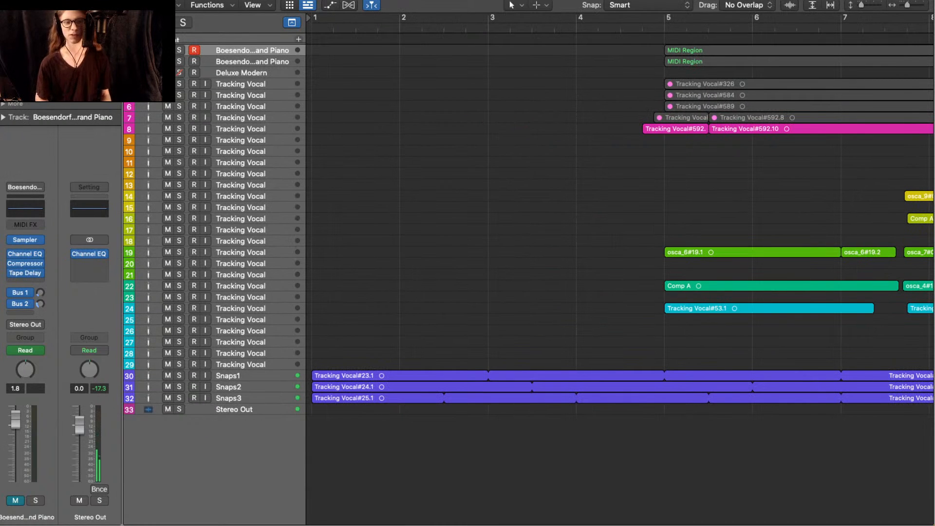
pyautogui.click(439, 375)
pyautogui.press('super+Down')
pyautogui.press('super+Down')
pyautogui.press('super+Down')
pyautogui.press('super+Down')
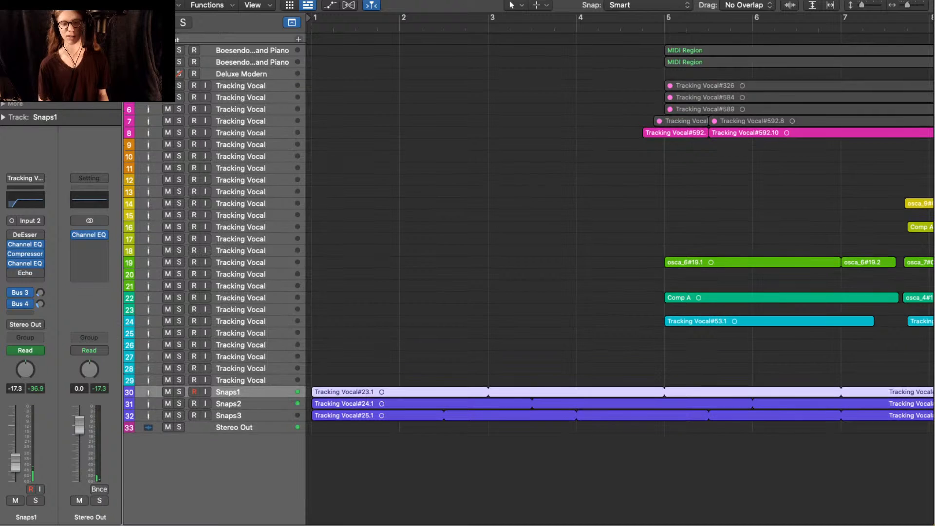
pyautogui.press('super+Down')
pyautogui.press('super+Down')
pyautogui.press('super+Down')
pyautogui.press('super+Down')
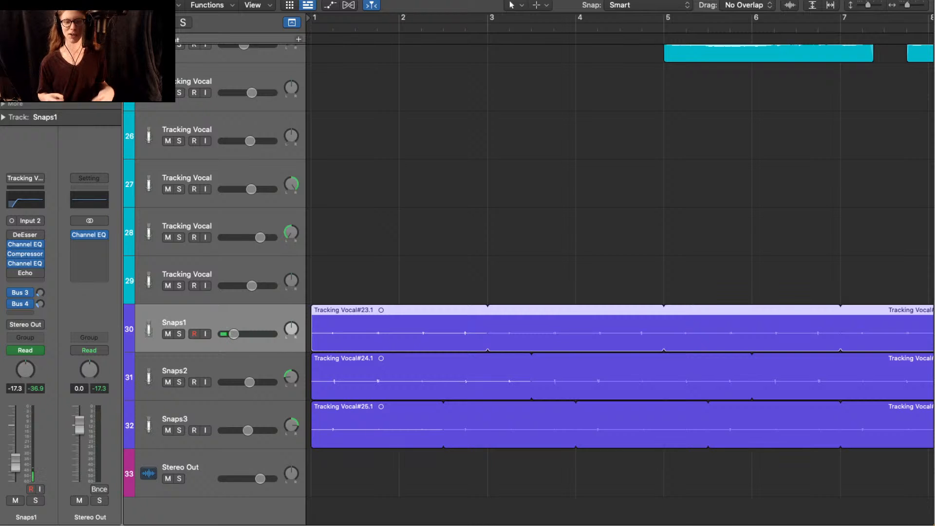
pyautogui.scroll(3, 414, 336)
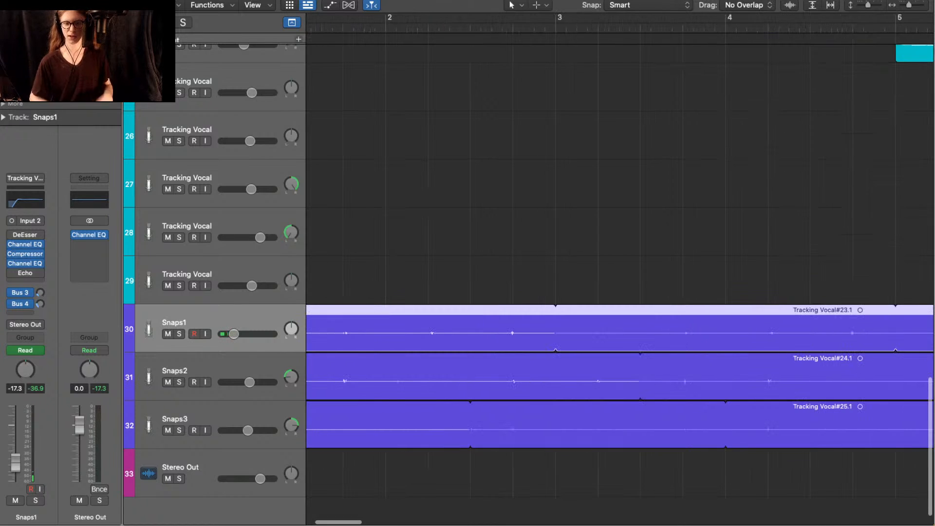
pyautogui.hscroll(-3, 413, 336)
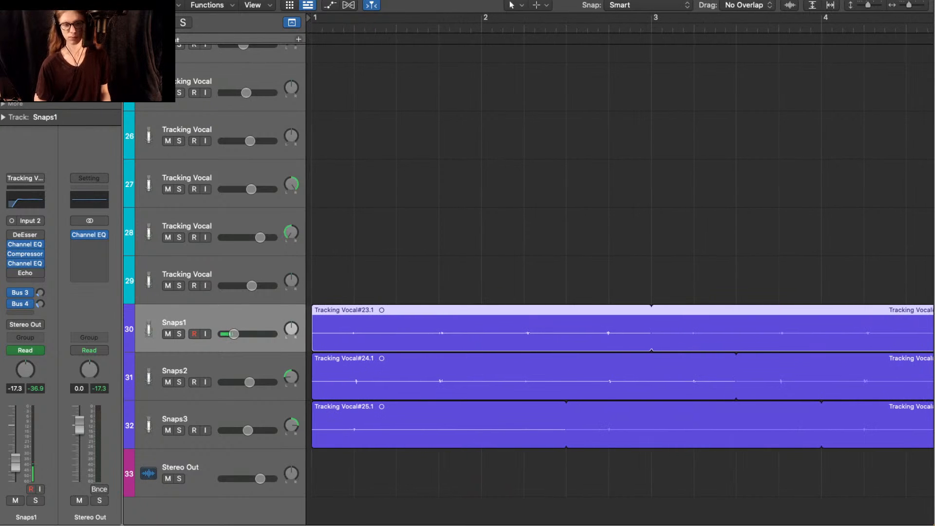
# - Solo the Snaps1, Snaps2 and Snaps3 tracks and play them together
pyautogui.click(487, 219)
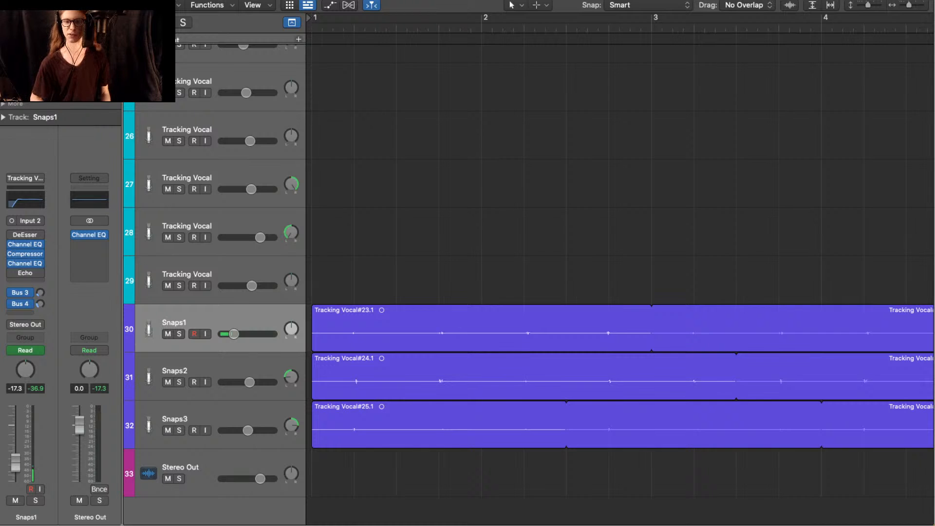
pyautogui.scroll(-5, 618, 268)
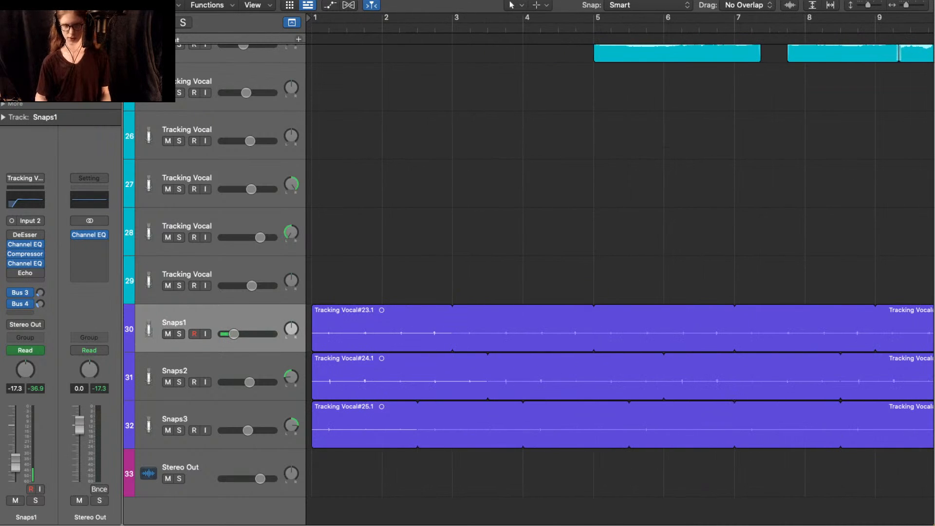
pyautogui.press('s')
pyautogui.press('Down')
pyautogui.press('s')
pyautogui.press('Down')
pyautogui.press('s')
pyautogui.press('space')
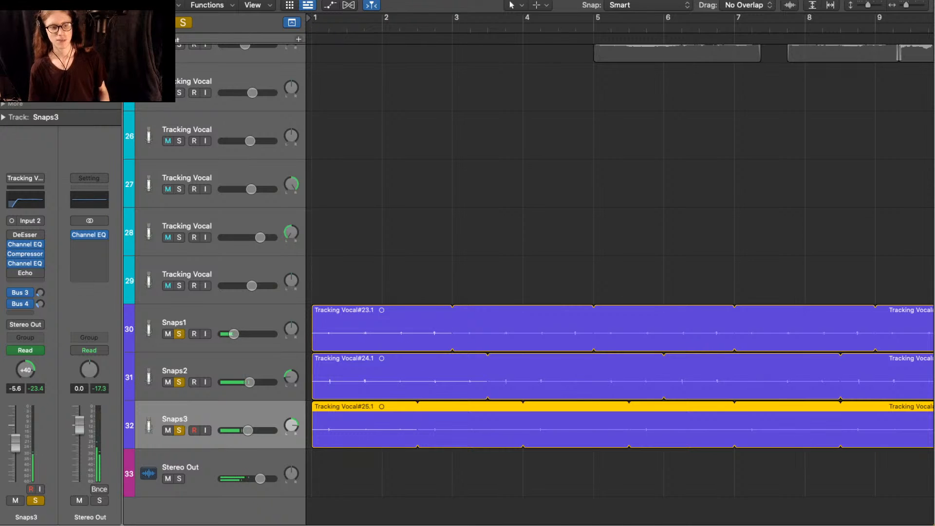
# - Take the three Snaps tracks out of solo, working back up to Snaps1
pyautogui.press('s')
pyautogui.press('Up')
pyautogui.press('s')
pyautogui.press('Up')
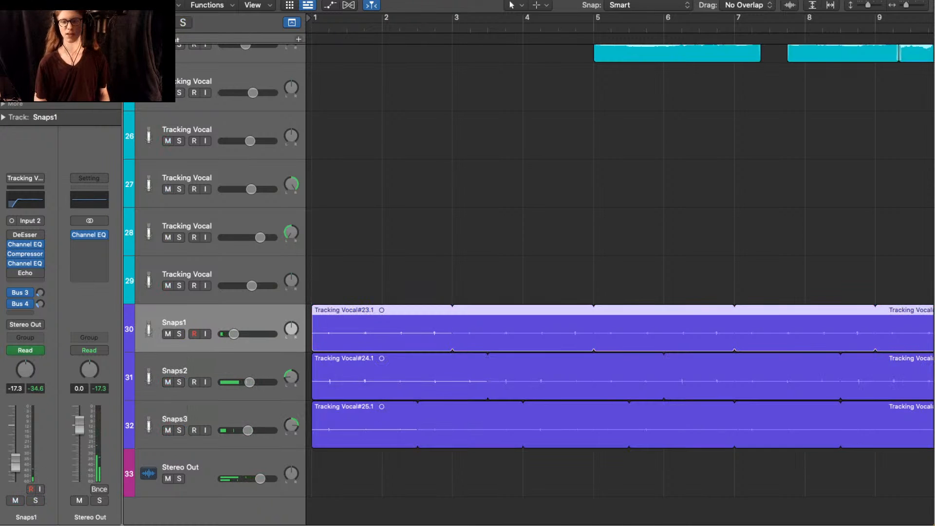
pyautogui.press('s')
# - Examine how the vocal layers on tracks 12 to 25 are laid out between bars 5 and 13
pyautogui.scroll(5, 618, 267)
pyautogui.scroll(4, 618, 285)
pyautogui.scroll(-2, 618, 285)
pyautogui.scroll(-3, 619, 322)
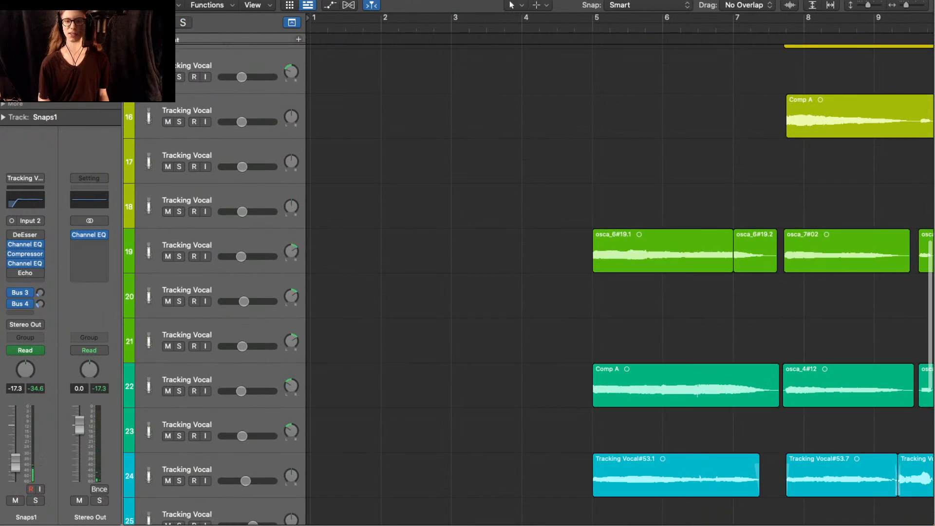
pyautogui.scroll(-3, 618, 321)
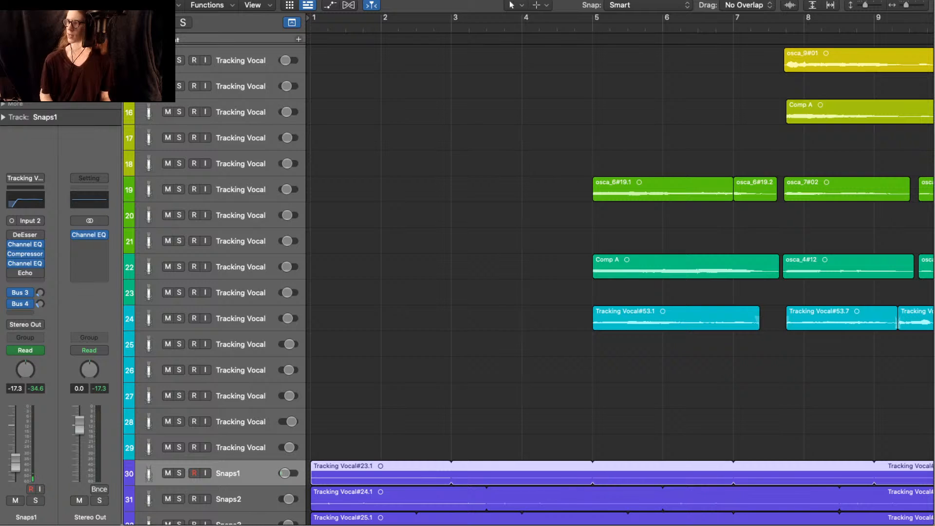
pyautogui.hscroll(8, 619, 269)
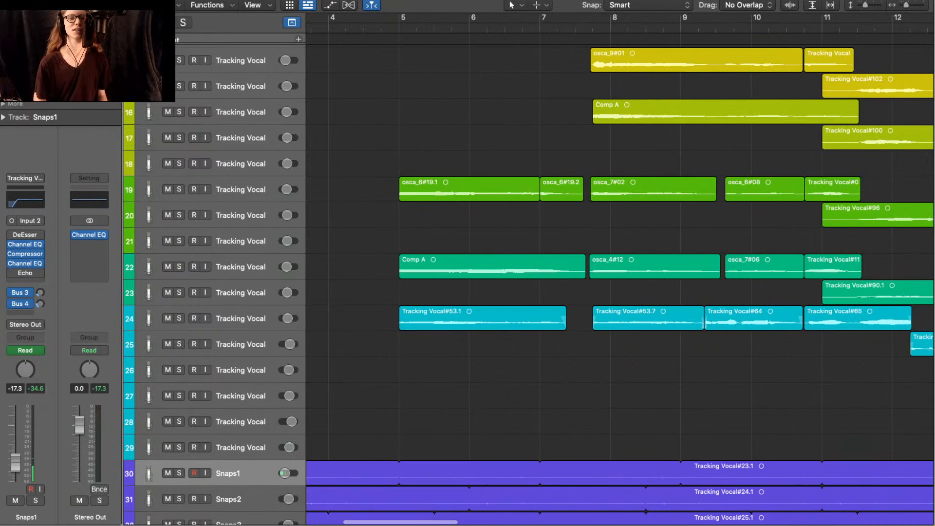
pyautogui.scroll(2, 619, 272)
pyautogui.scroll(2, 620, 269)
pyautogui.hscroll(3, 619, 268)
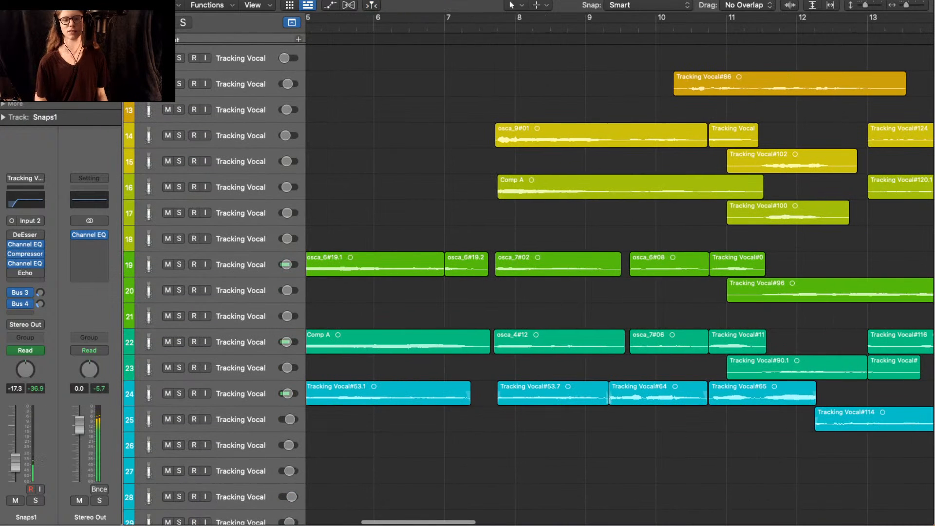
pyautogui.hscroll(2, 619, 269)
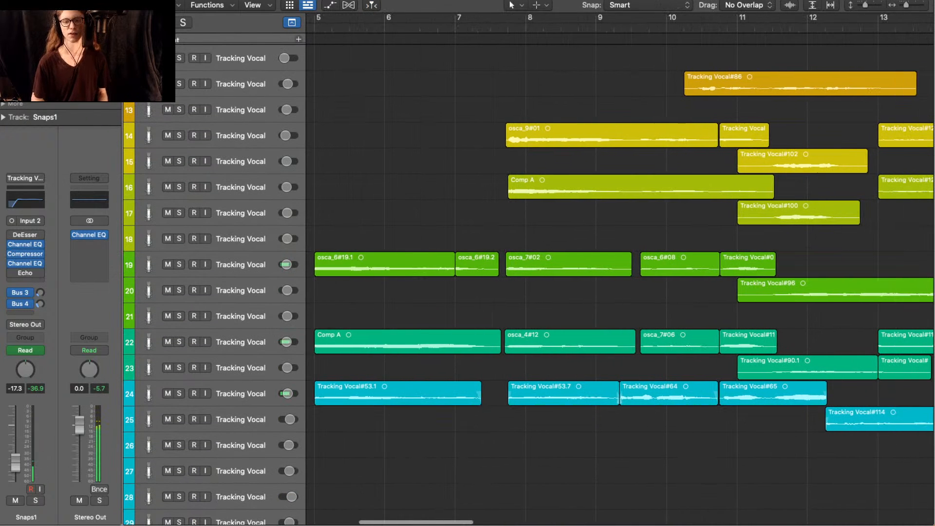
# - Solo the regions starting at bar 5 on tracks 19, 22 and 24, add osca_6#19.2, and listen to them
pyautogui.moveTo(345, 115); pyautogui.dragTo(380, 394)
pyautogui.press('s')
pyautogui.press('s')
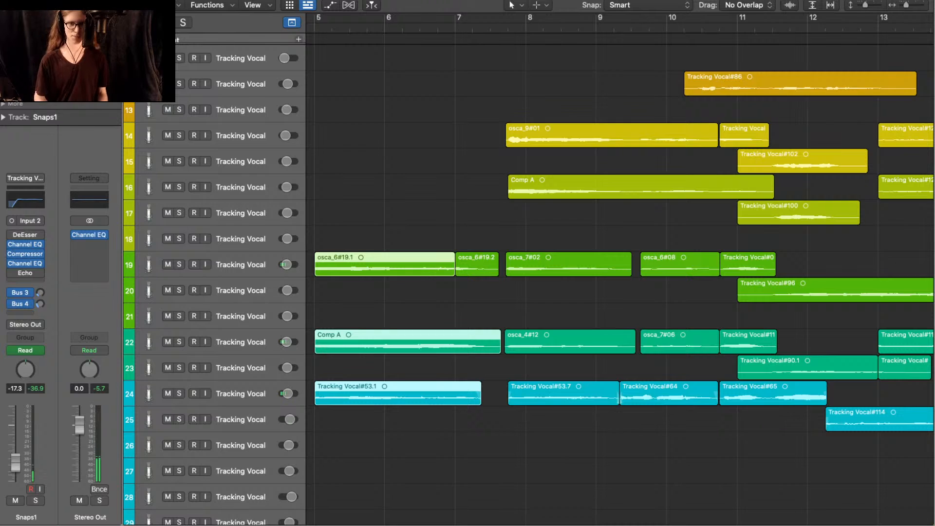
pyautogui.hotkey('ctrl', 's')
pyautogui.hscroll(-4, 619, 269)
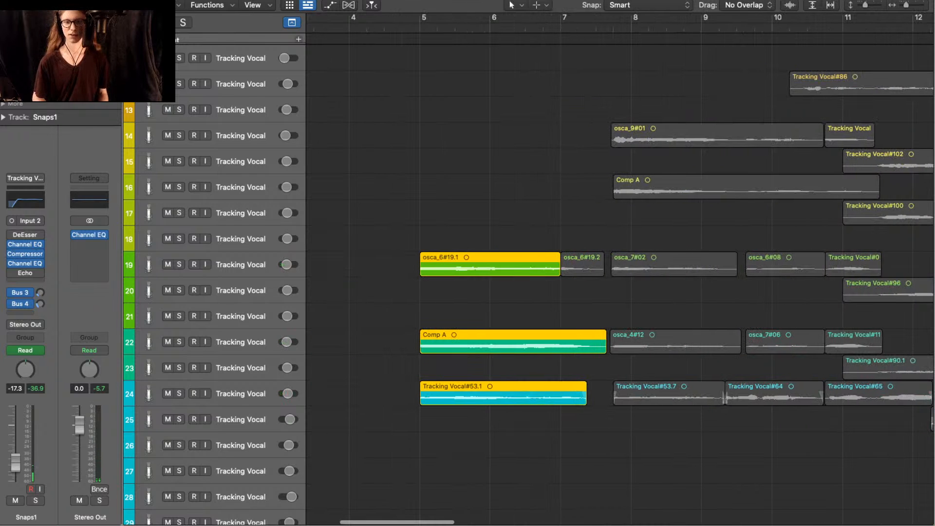
pyautogui.keyDown('shift'); pyautogui.click(582, 265); pyautogui.keyUp('shift')
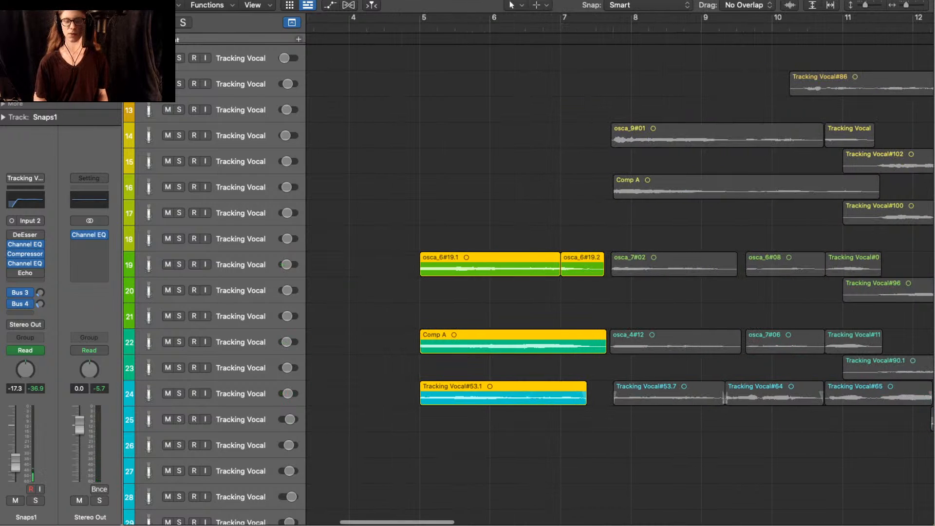
pyautogui.hscroll(3, 619, 269)
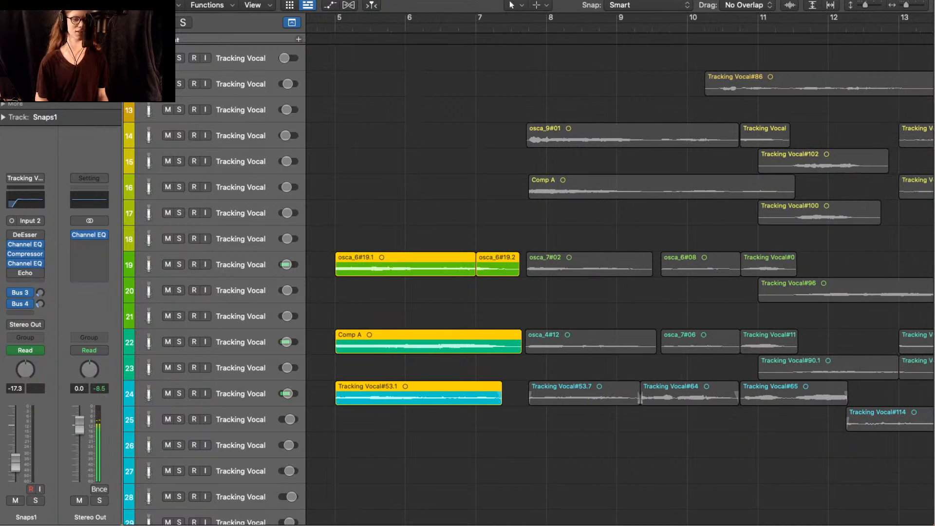
pyautogui.hscroll(2, 620, 269)
pyautogui.scroll(-3, 410, 269)
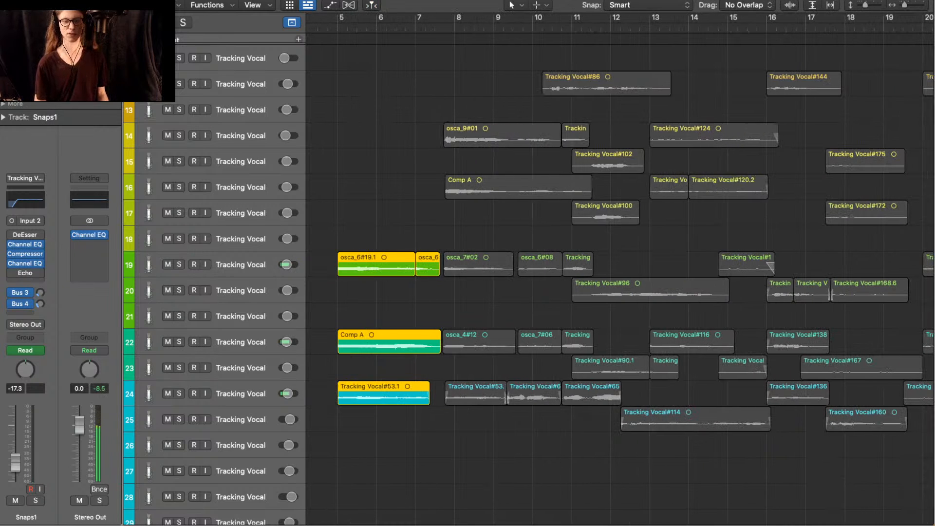
# - Solo the harmony regions around bars 8 to 11 on tracks 12 to 24 together with the lead region Tracking Vocal#592.10
pyautogui.scroll(3, 619, 285)
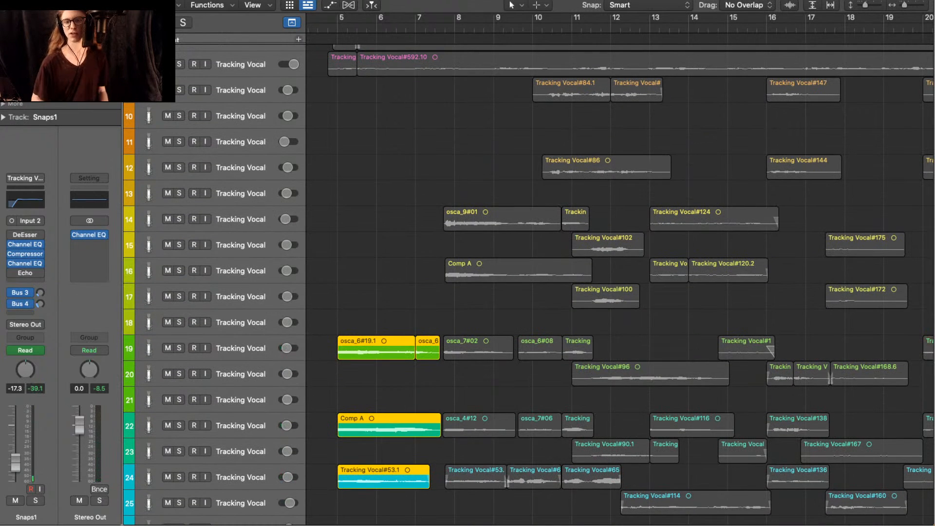
pyautogui.moveTo(476, 169); pyautogui.dragTo(566, 492)
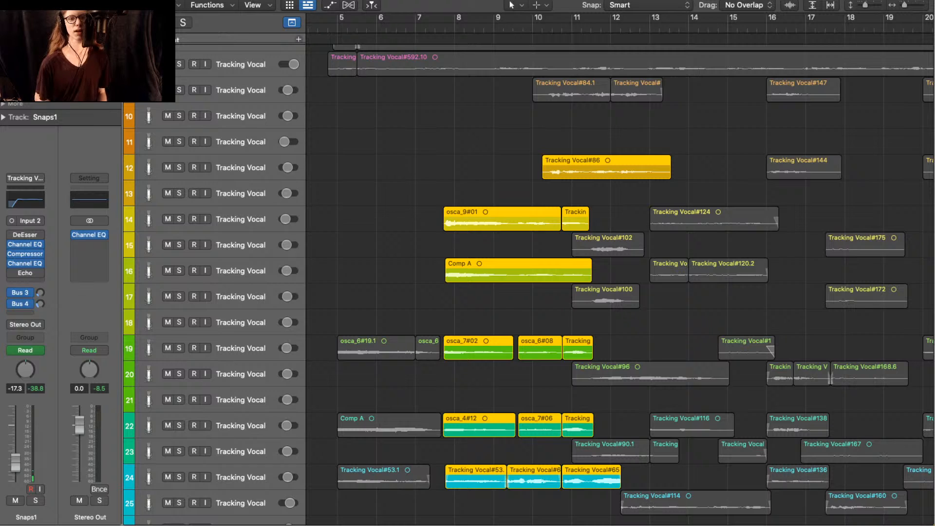
pyautogui.keyDown('shift'); pyautogui.click(516, 64); pyautogui.keyUp('shift')
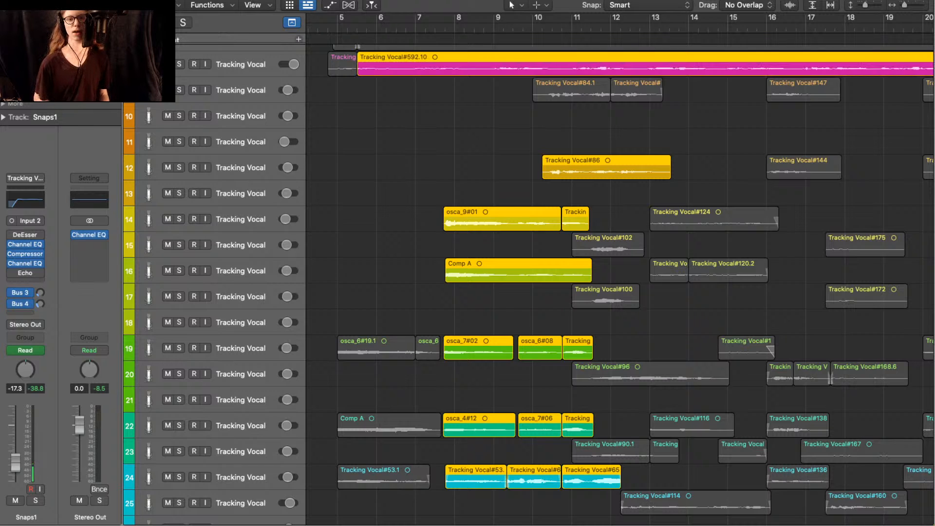
pyautogui.press('super+f')
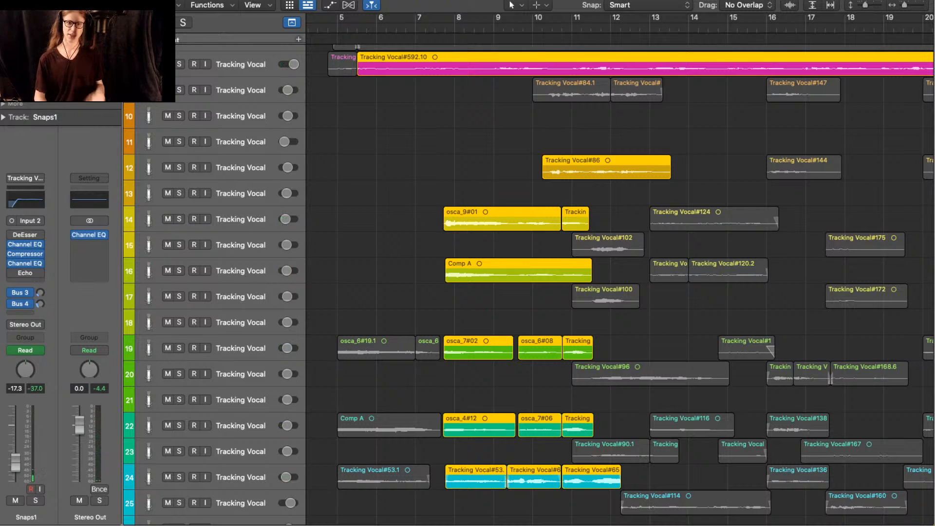
# - Clear the region selection and play only the lead vocal region Tracking Vocal#592.10
pyautogui.hotkey('alt', 'shift', 'd')
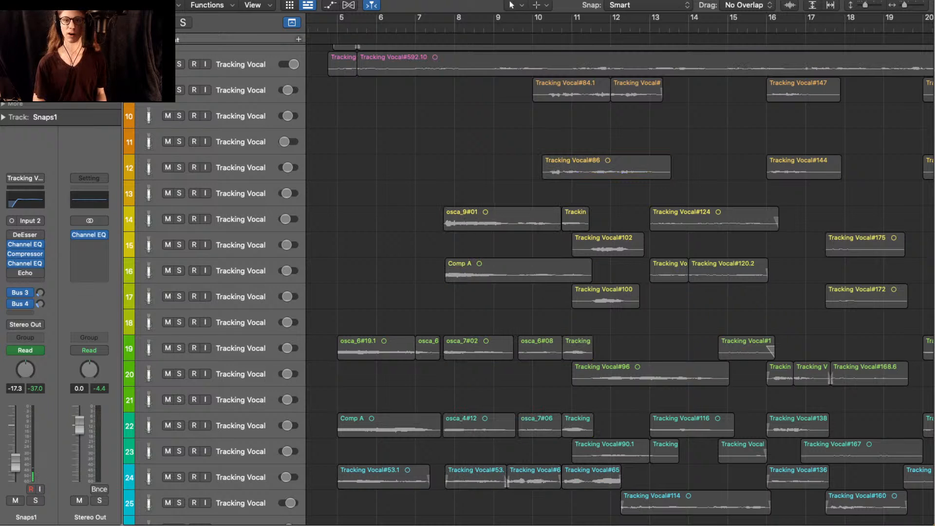
pyautogui.click(645, 64)
pyautogui.press('space')
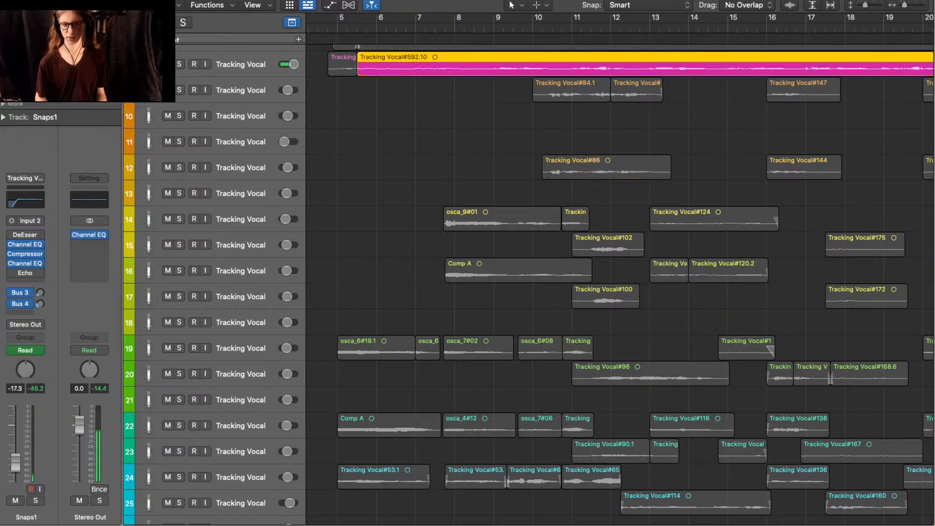
# - Solo the harmony regions starting between bars 8 and 10 on tracks 14 to 24 with the lead vocal region and view them closer
pyautogui.scroll(-8, 528, 285)
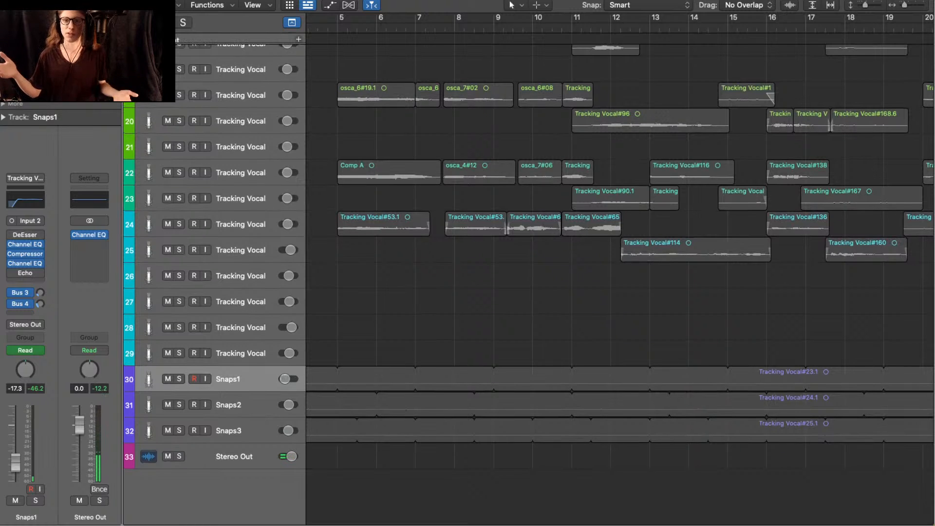
pyautogui.scroll(7, 529, 285)
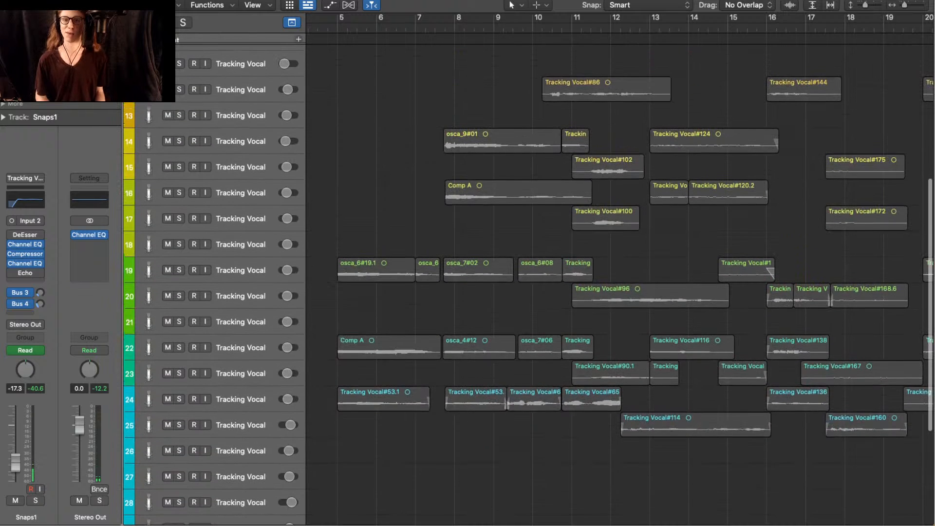
pyautogui.moveTo(474, 82); pyautogui.dragTo(526, 56)
pyautogui.scroll(3, 492, 496)
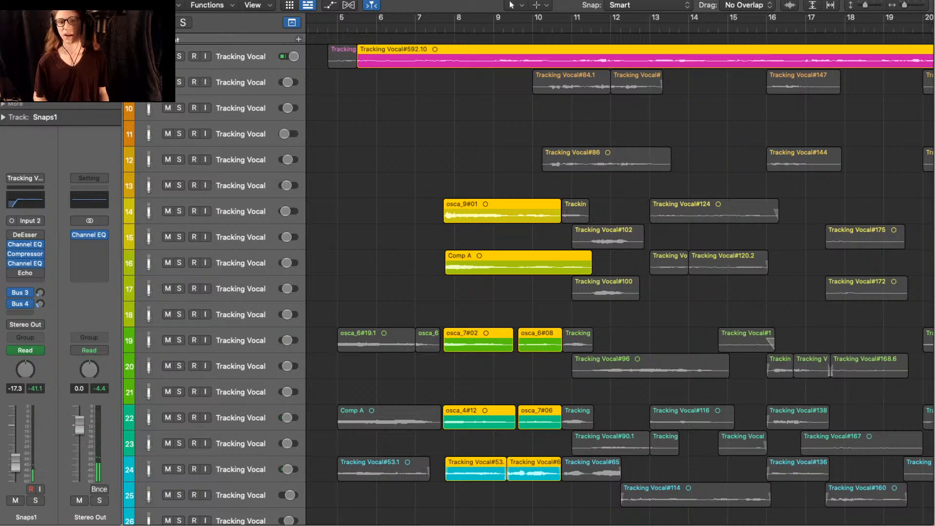
pyautogui.scroll(10, 445, 268)
pyautogui.scroll(-5, 445, 268)
pyautogui.scroll(-2, 445, 268)
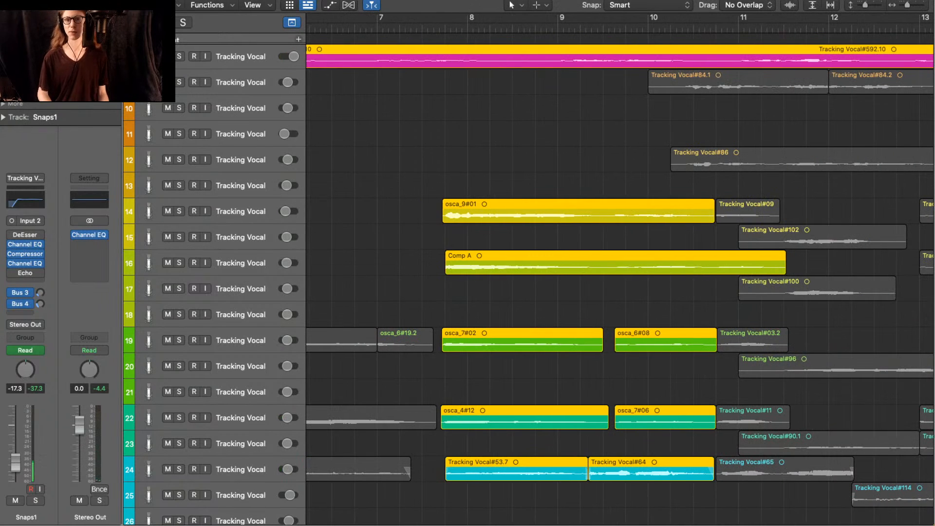
# - Remove the lead vocal region from the soloed selection, listen to the harmony regions alone, and clear the selection
pyautogui.keyDown('shift'); pyautogui.click(535, 57); pyautogui.keyUp('shift')
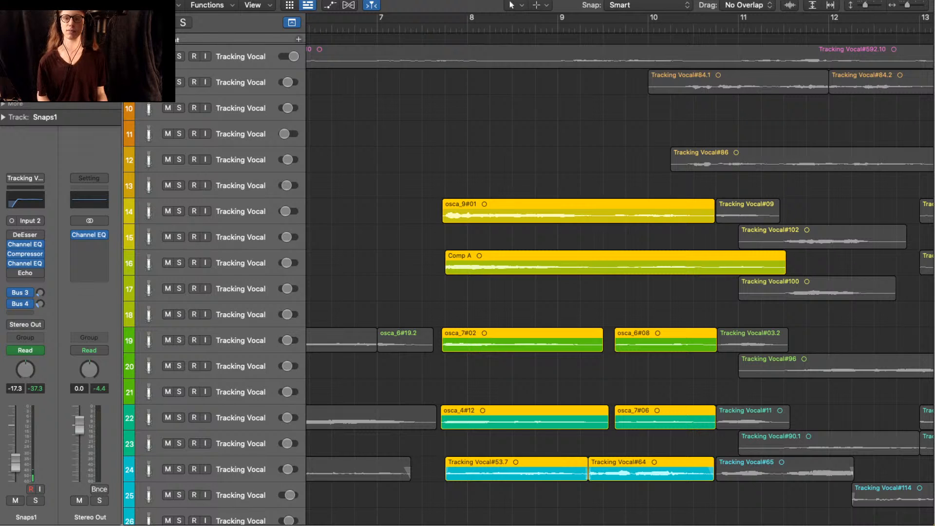
pyautogui.press('space')
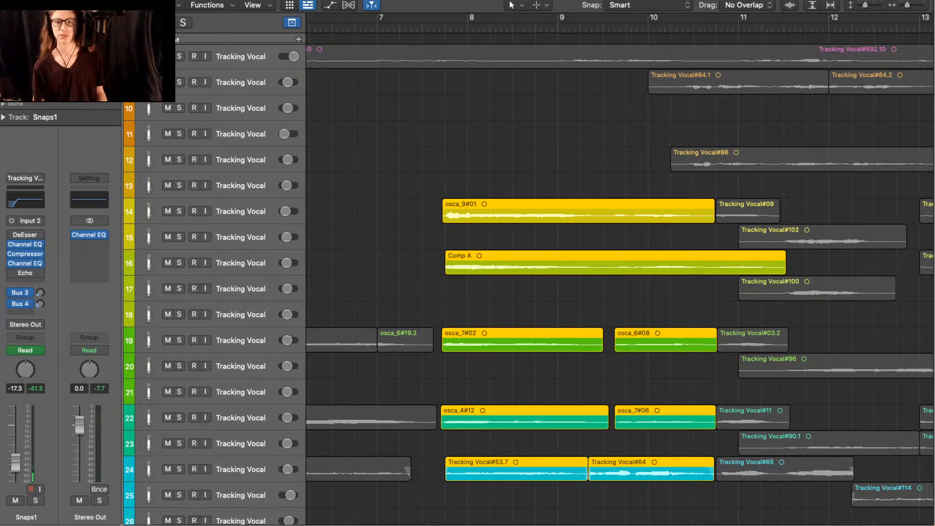
pyautogui.press('space')
pyautogui.hotkey('alt', 'shift', 'd')
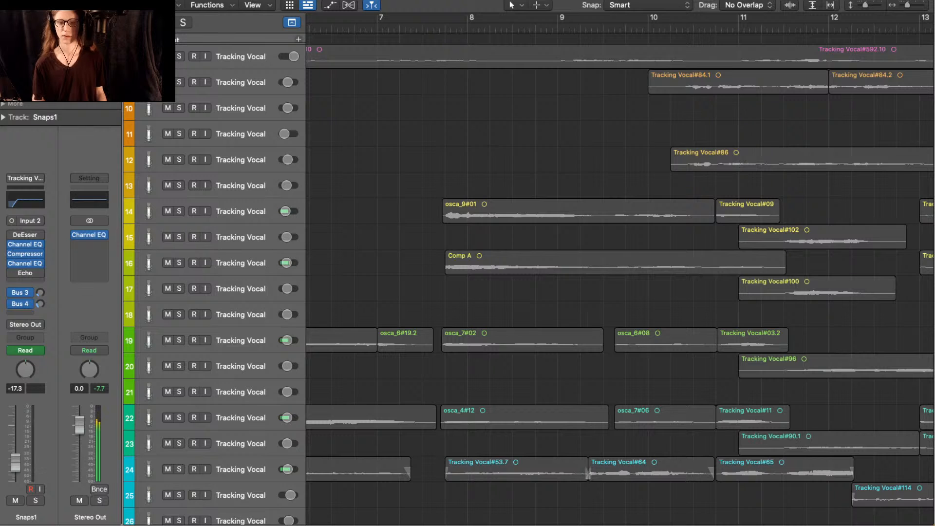
# - Solo the harmony regions around bars 8 to 11 including Tracking Vocal#86, and play them alone and with the lead vocal region
pyautogui.moveTo(511, 167); pyautogui.dragTo(685, 499)
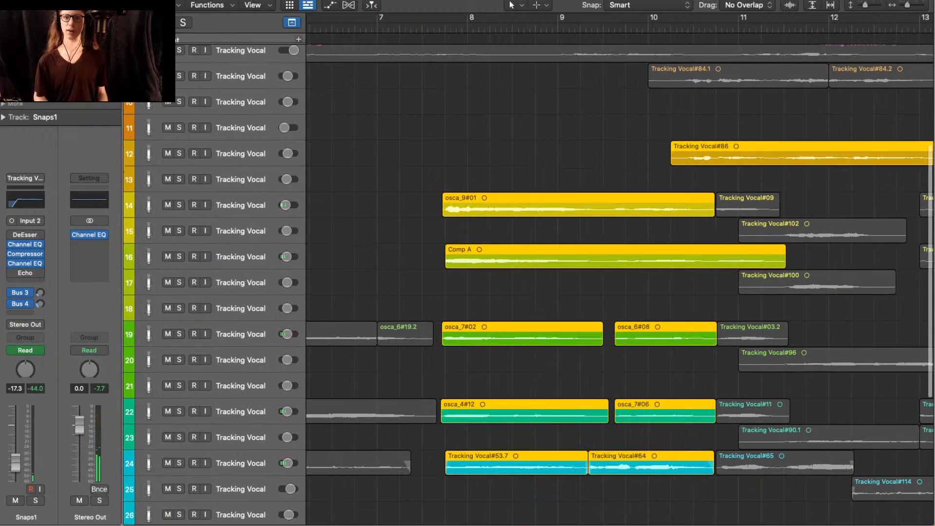
pyautogui.press('space')
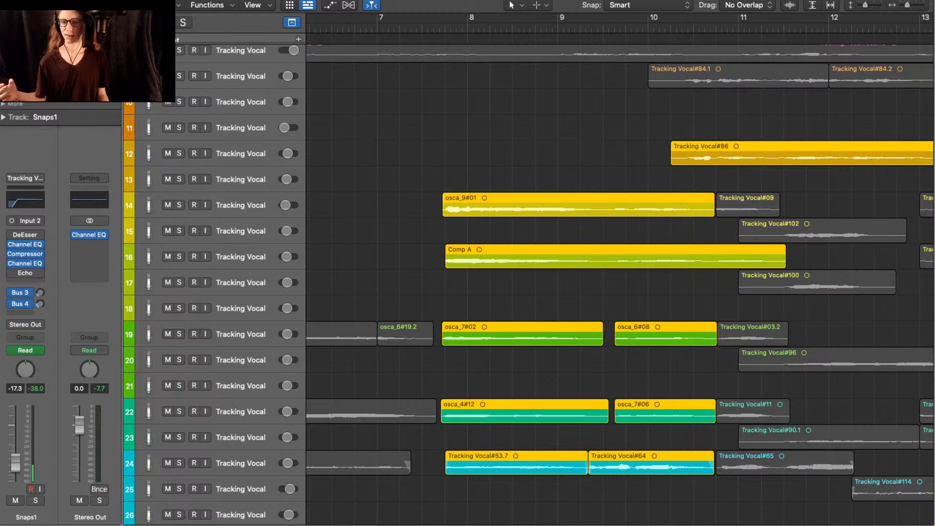
pyautogui.scroll(4, 618, 285)
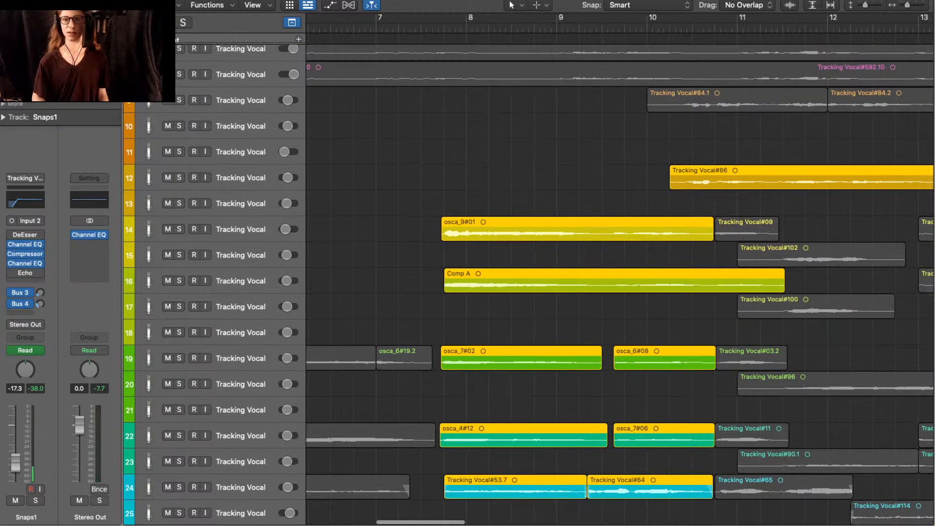
pyautogui.hscroll(4, 618, 284)
pyautogui.press('space')
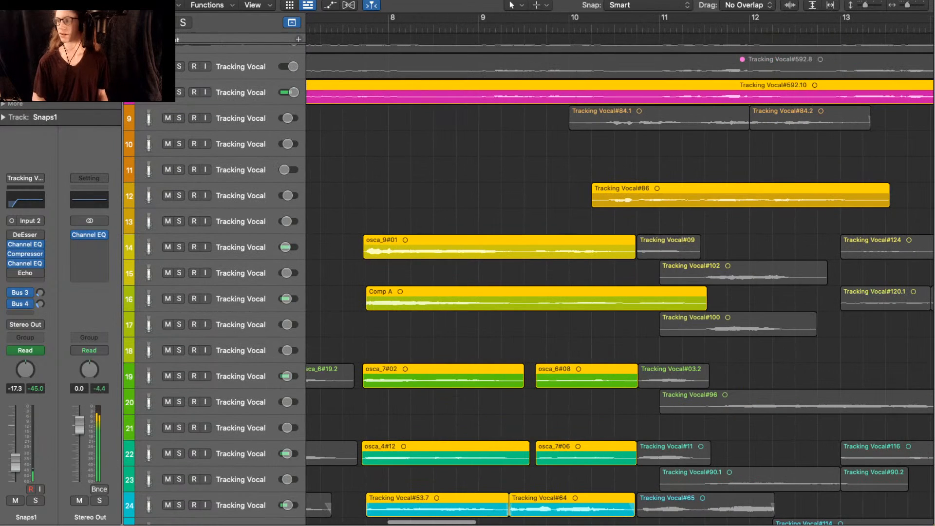
pyautogui.press('super+Left')
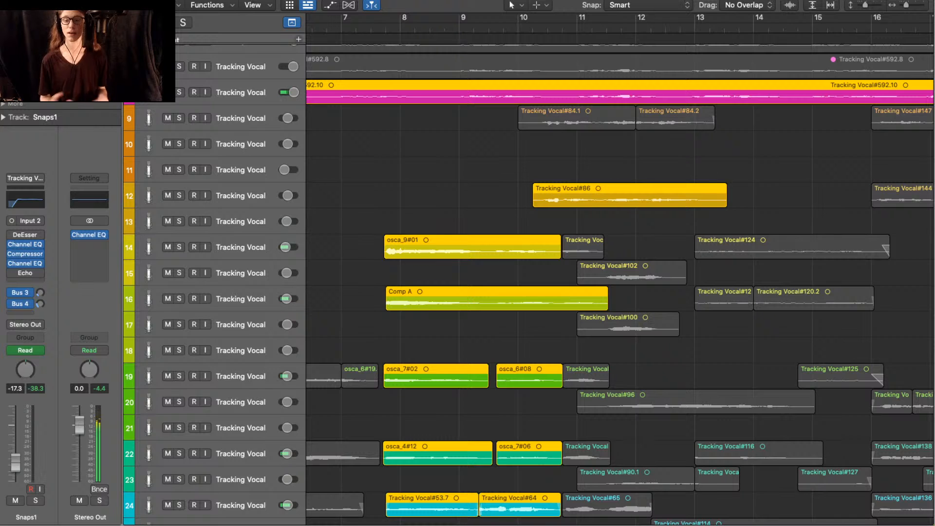
pyautogui.hscroll(3, 392, 262)
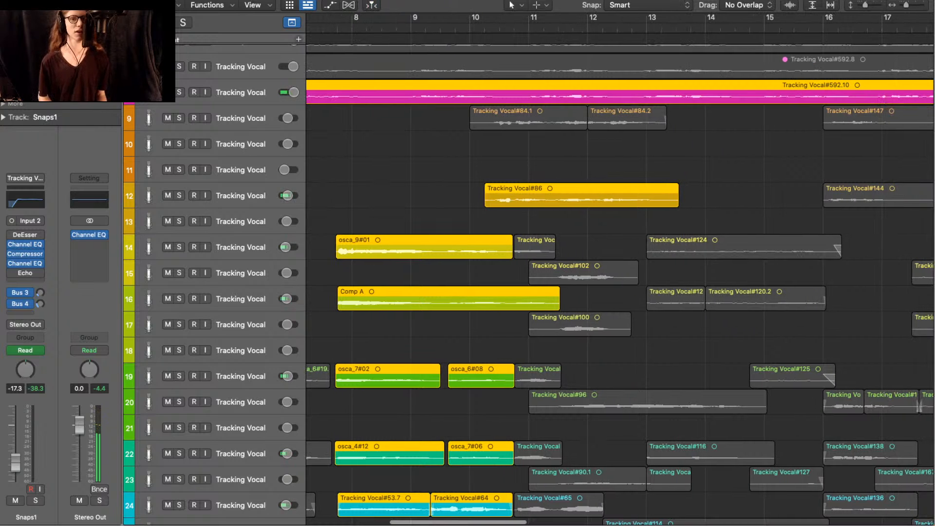
# - Stop playback and solo only the lead vocal region Tracking Vocal#592.10 around bars 10 and 11
pyautogui.press('space')
pyautogui.scroll(1, 448, 262)
pyautogui.scroll(5, 455, 262)
pyautogui.hscroll(2, 455, 262)
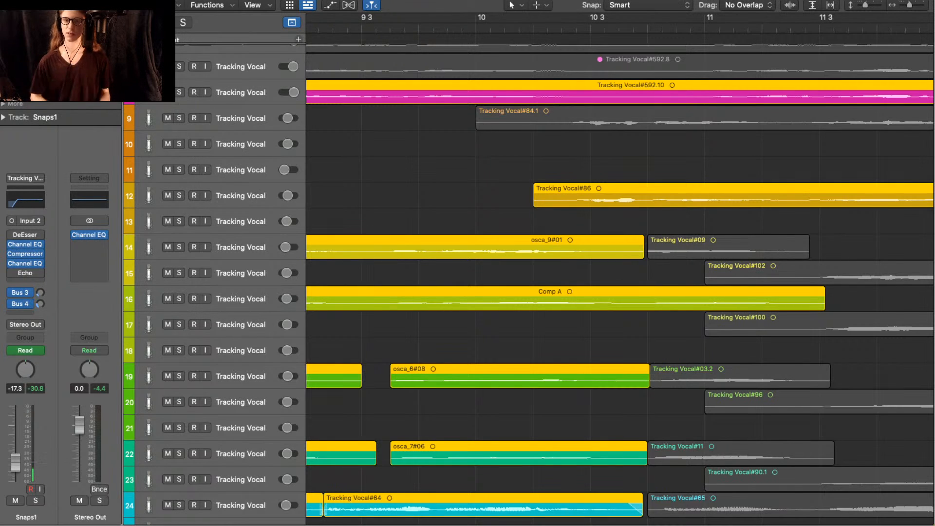
pyautogui.click(584, 151)
pyautogui.click(584, 93)
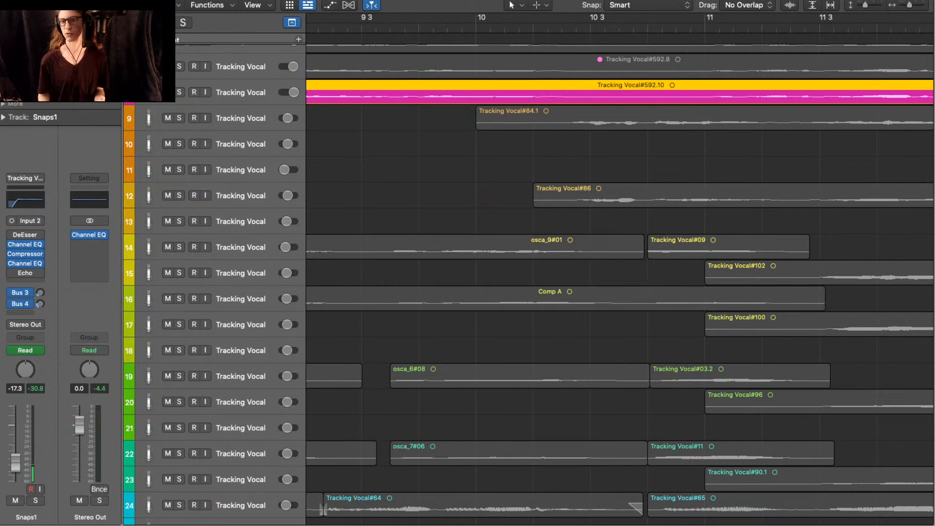
# - Solo the harmony regions starting before bar 10.3 on tracks 14 to 24, from osca_9#01 to Tracking Vocal#64, and listen to them alone
pyautogui.scroll(-3, 618, 282)
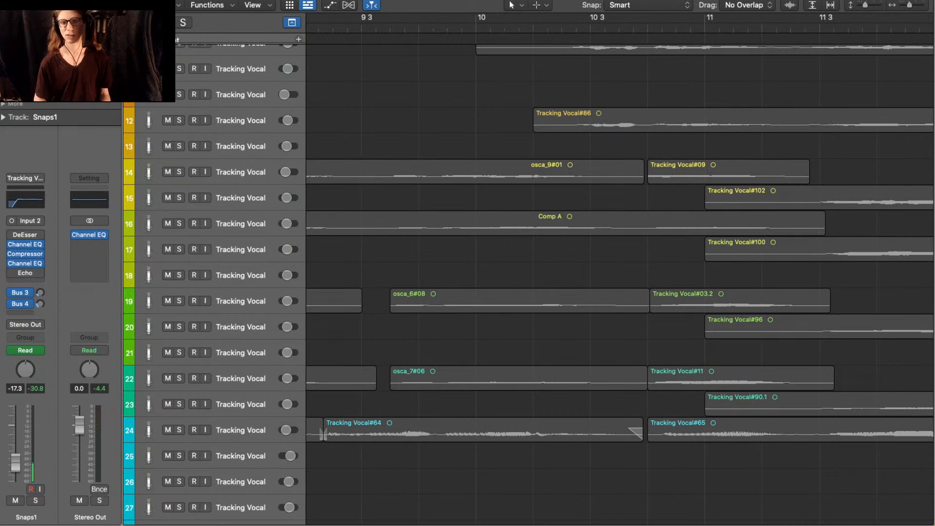
pyautogui.moveTo(465, 139); pyautogui.dragTo(480, 522)
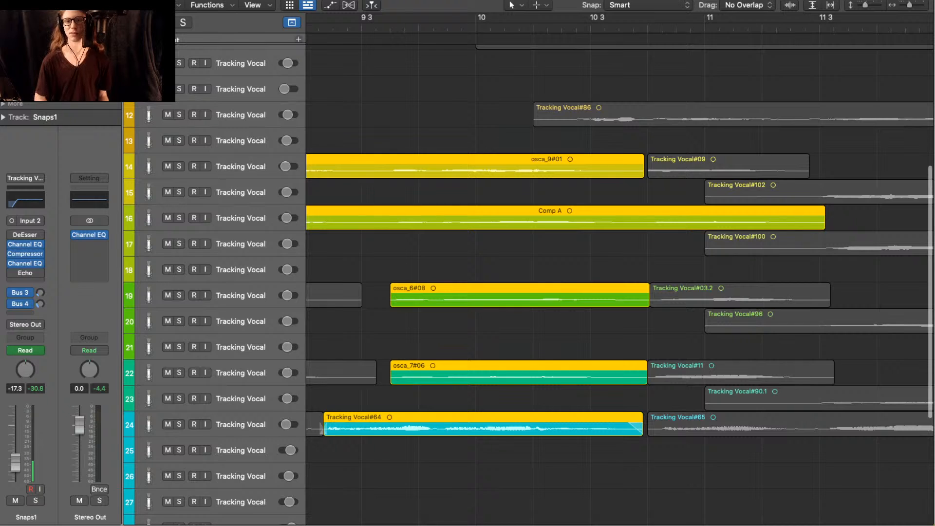
pyautogui.press('space')
pyautogui.hscroll(2, 619, 279)
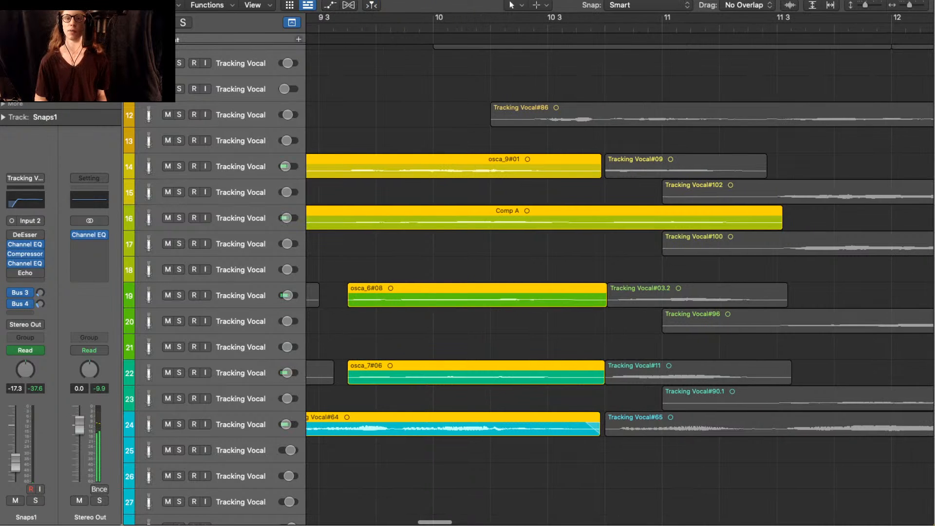
pyautogui.press('space')
# - Add Tracking Vocal#592.10, Tracking Vocal#84.1 and Tracking Vocal#86 to the soloed harmony regions and play them together
pyautogui.scroll(6, 619, 278)
pyautogui.keyDown('shift'); pyautogui.click(619, 164); pyautogui.keyUp('shift')
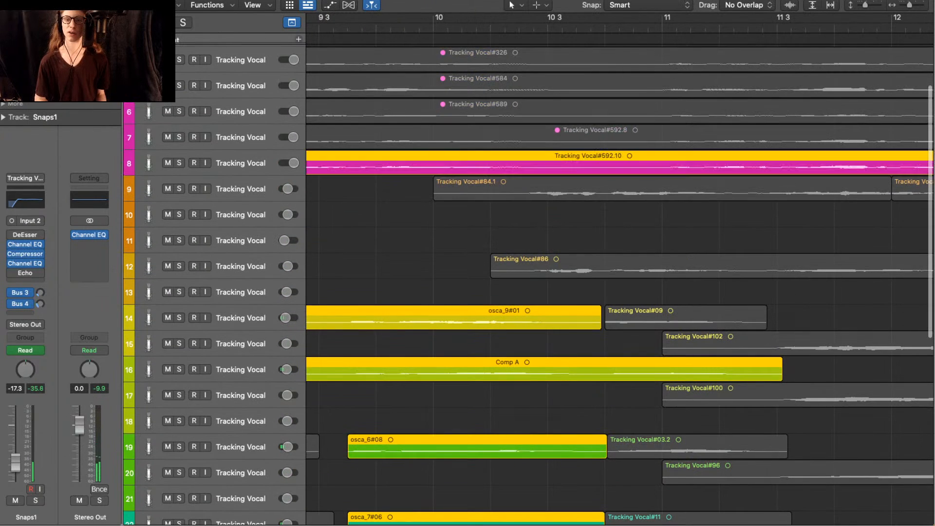
pyautogui.keyDown('shift'); pyautogui.click(619, 190); pyautogui.keyUp('shift')
pyautogui.keyDown('shift'); pyautogui.click(619, 267); pyautogui.keyUp('shift')
pyautogui.press('space')
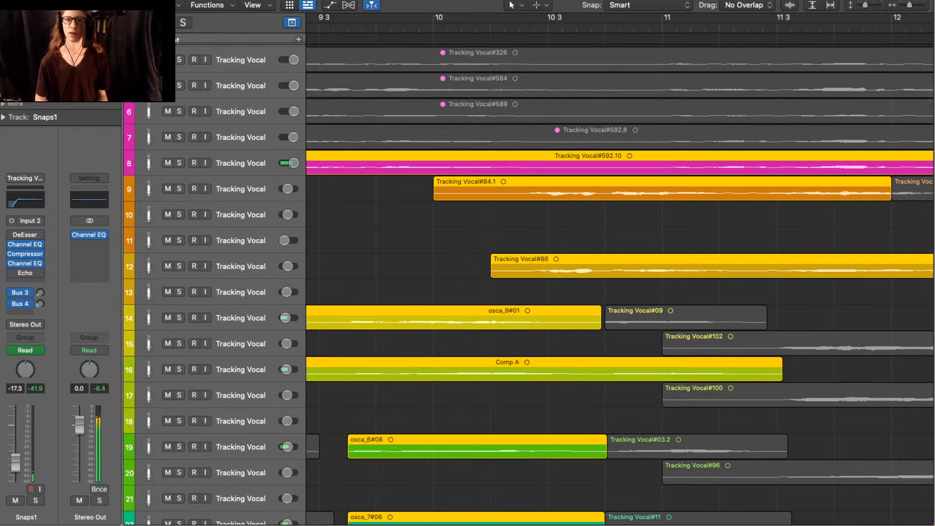
pyautogui.press('space')
# - Play the soloed lead and harmony regions from around bar 8, view the wider arrangement, and clear the selection
pyautogui.hscroll(-10, 619, 279)
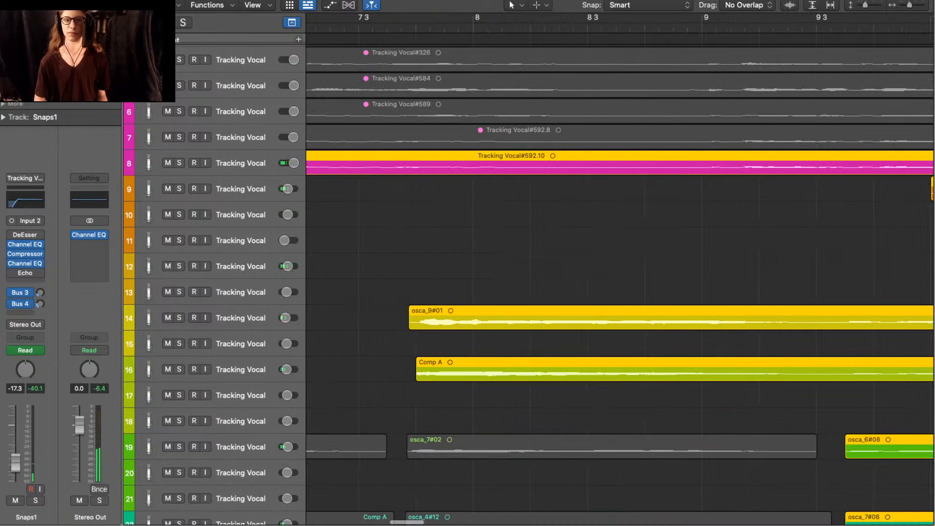
pyautogui.press('space')
pyautogui.scroll(-5, 477, 279)
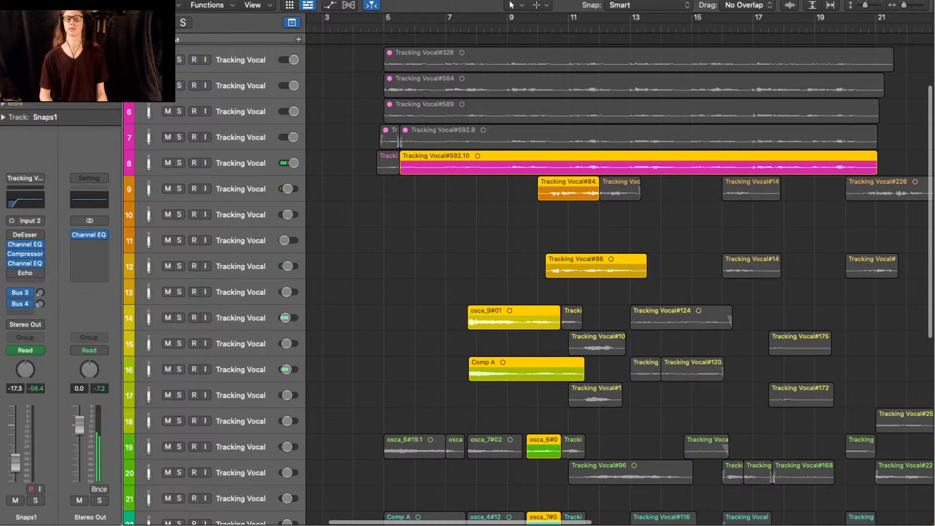
pyautogui.scroll(-3, 619, 278)
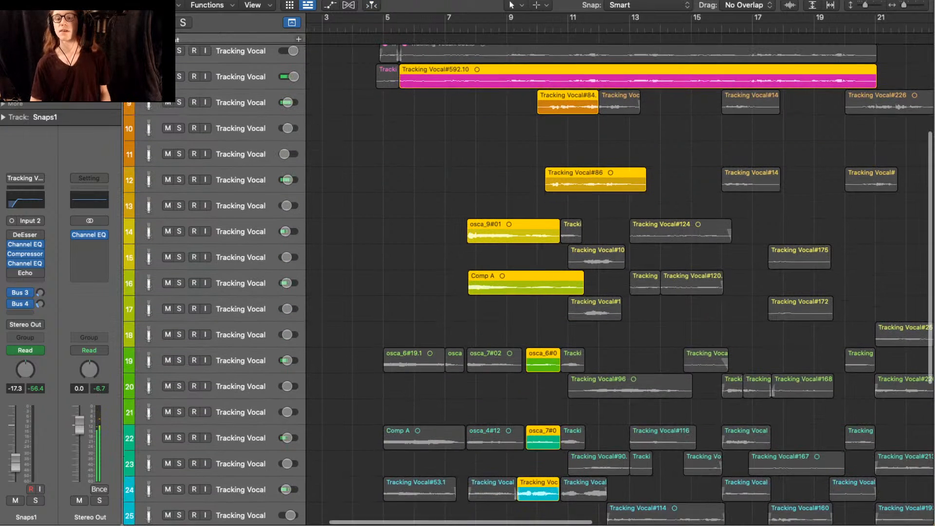
pyautogui.scroll(1, 553, 279)
pyautogui.scroll(3, 571, 335)
pyautogui.click(572, 335)
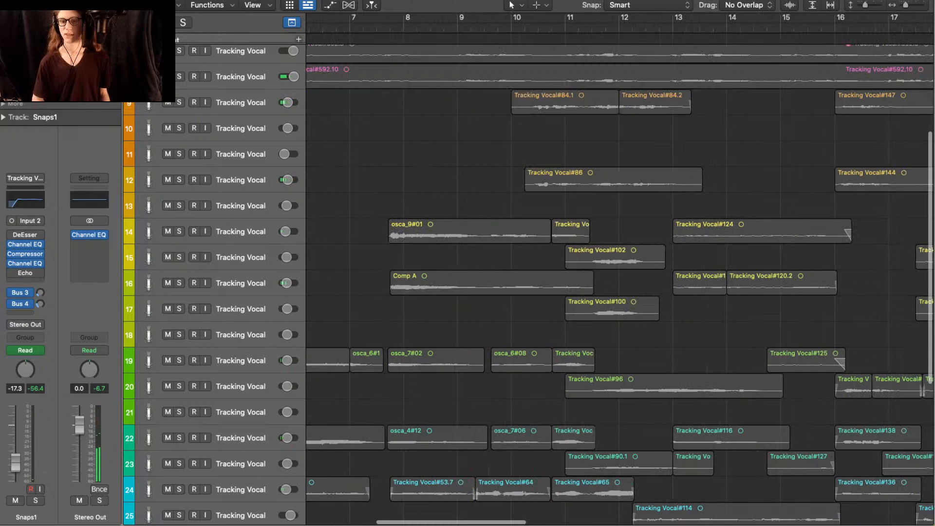
# - Solo the harmony regions crossing bars 11 to 12 on tracks 9 to 24 and play them without the lead vocal
pyautogui.scroll(2, 572, 335)
pyautogui.scroll(3, 572, 334)
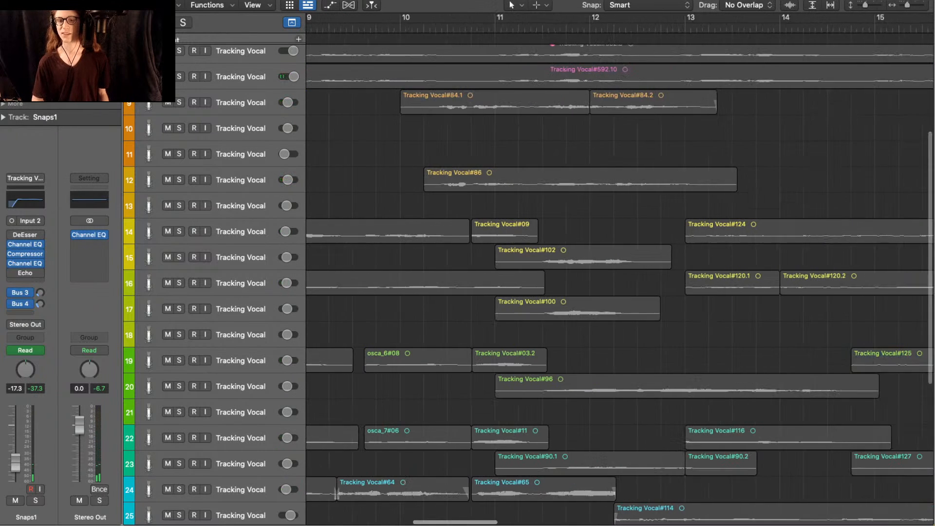
pyautogui.scroll(-2, 572, 335)
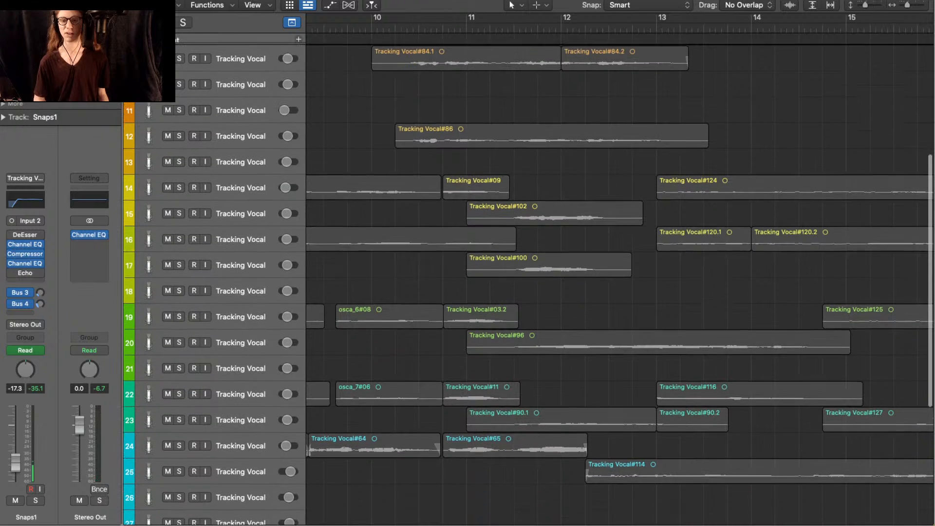
pyautogui.scroll(-1, 571, 334)
pyautogui.scroll(-2, 572, 334)
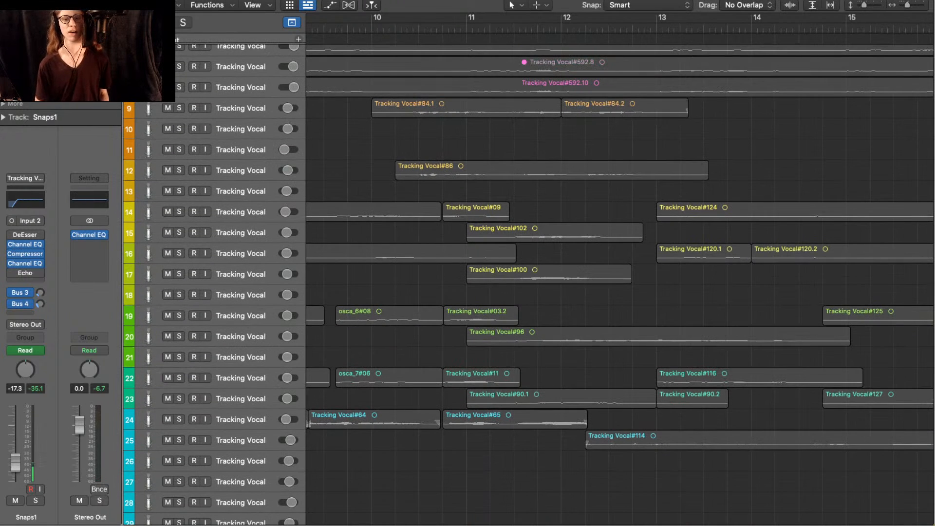
pyautogui.moveTo(536, 428); pyautogui.dragTo(575, 101)
pyautogui.press('space')
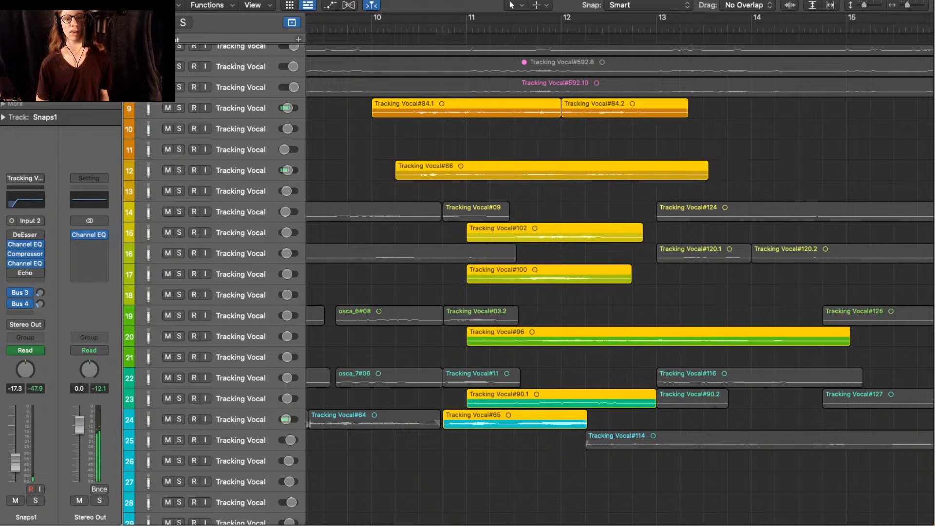
# - Listen to the lead vocal region Tracking Vocal#592.10 alone and together with all harmony regions across bars 10 to 15, and clear the selection
pyautogui.click(574, 88)
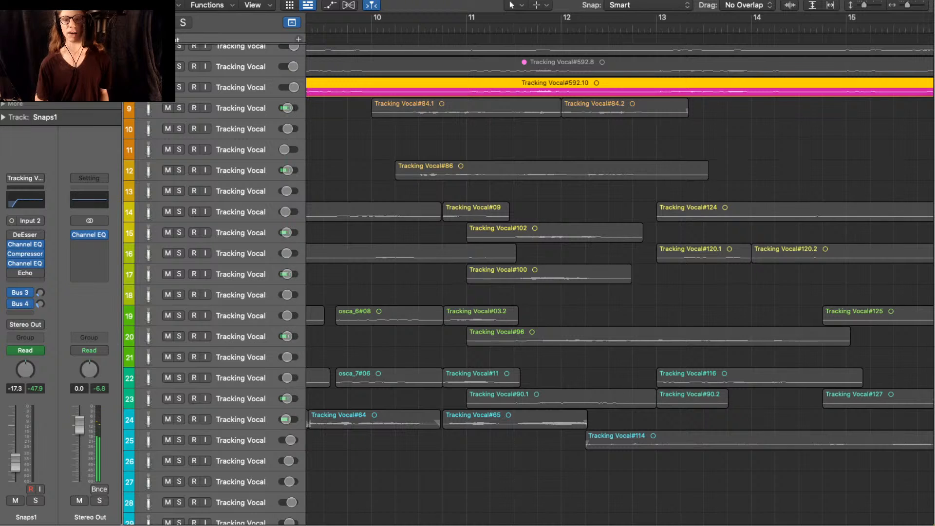
pyautogui.moveTo(431, 449); pyautogui.dragTo(856, 81)
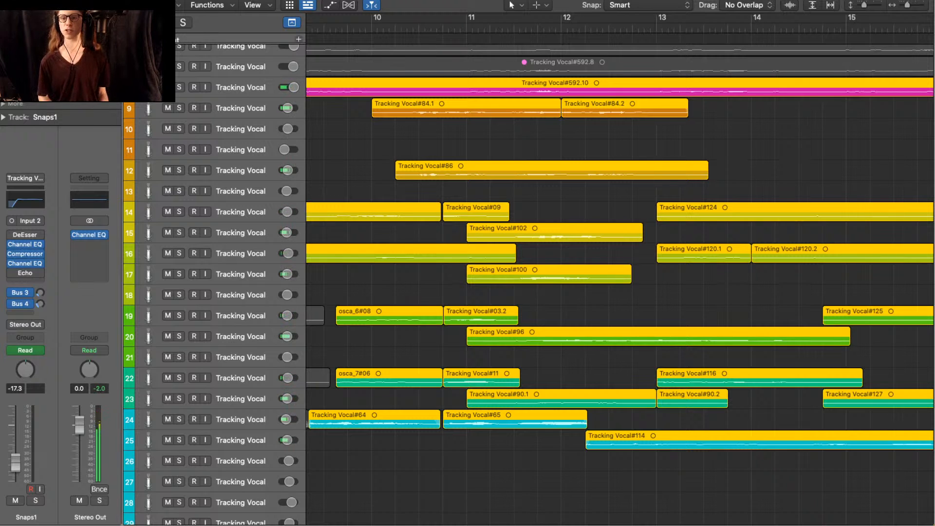
pyautogui.click(574, 455)
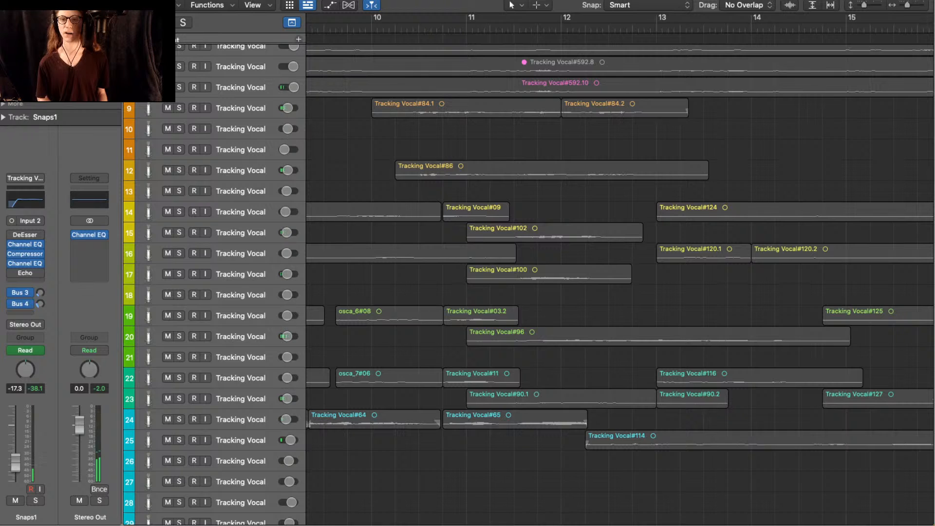
# - Solo the harmony regions around bars 11 and 12 again, add Tracking Vocal#114 while listening, and deselect everything
pyautogui.moveTo(573, 455); pyautogui.dragTo(545, 101)
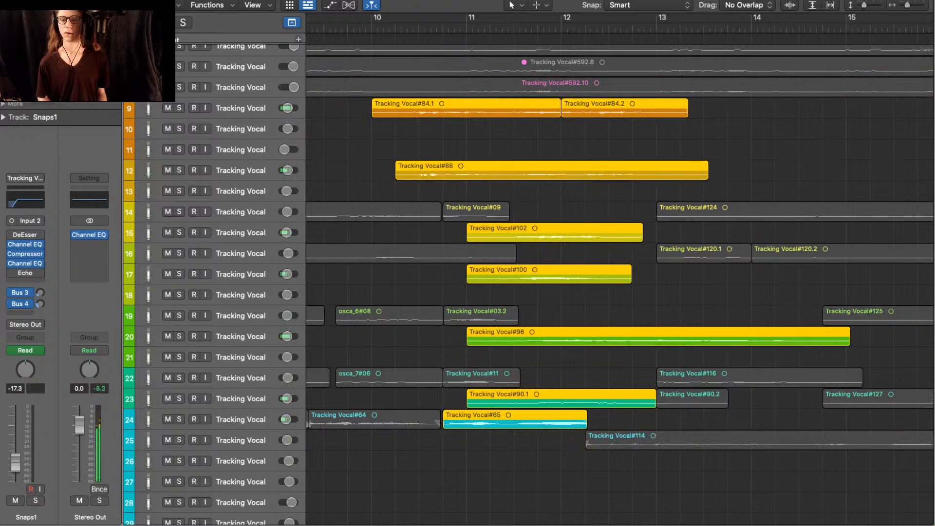
pyautogui.keyDown('shift'); pyautogui.click(628, 440); pyautogui.keyUp('shift')
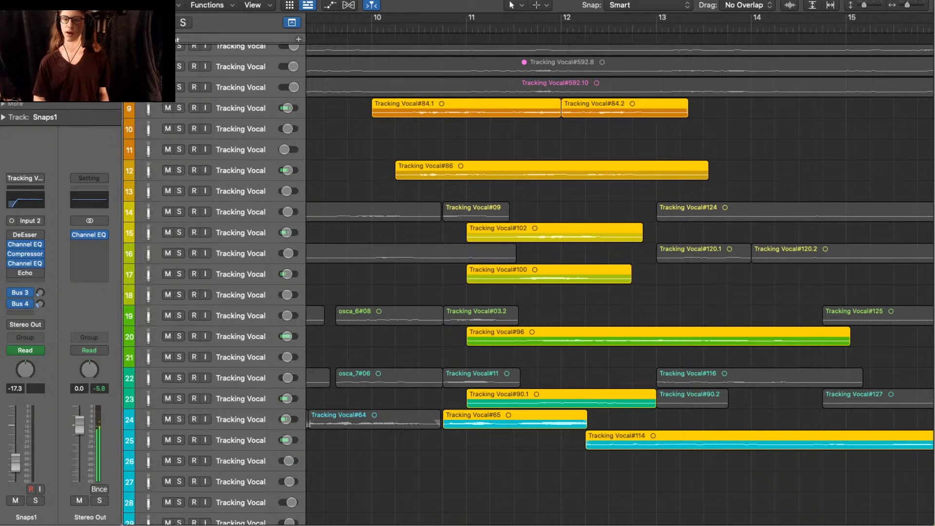
pyautogui.hotkey('alt', 'shift', 'd')
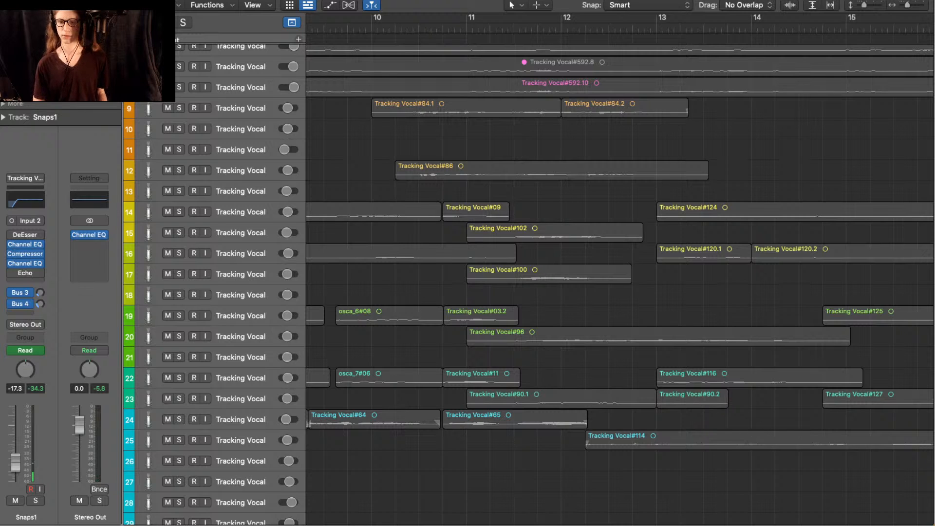
# - Solo the lead vocal and harmony regions between bars 11 and 13 down to Tracking Vocal#114, play them, and deselect everything
pyautogui.moveTo(683, 412); pyautogui.dragTo(718, 219)
pyautogui.click(696, 294)
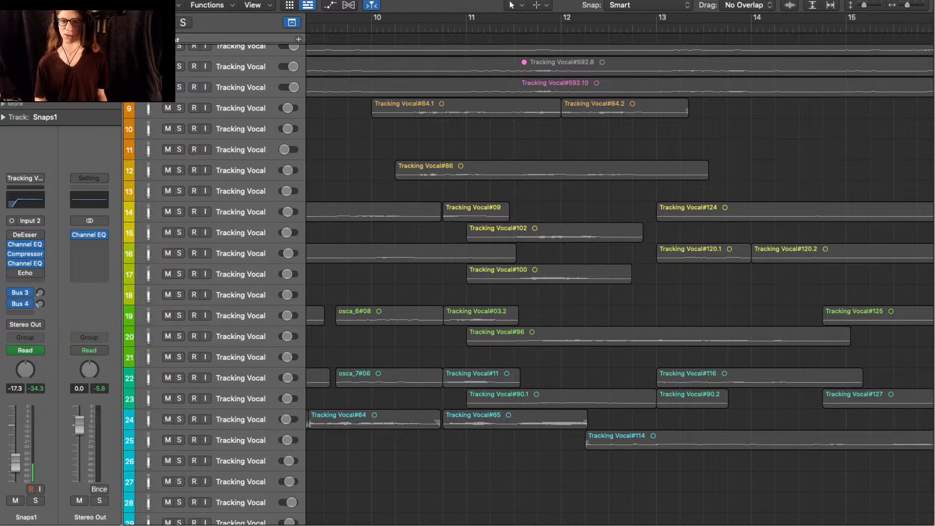
pyautogui.moveTo(675, 462); pyautogui.dragTo(511, 46)
pyautogui.press('space')
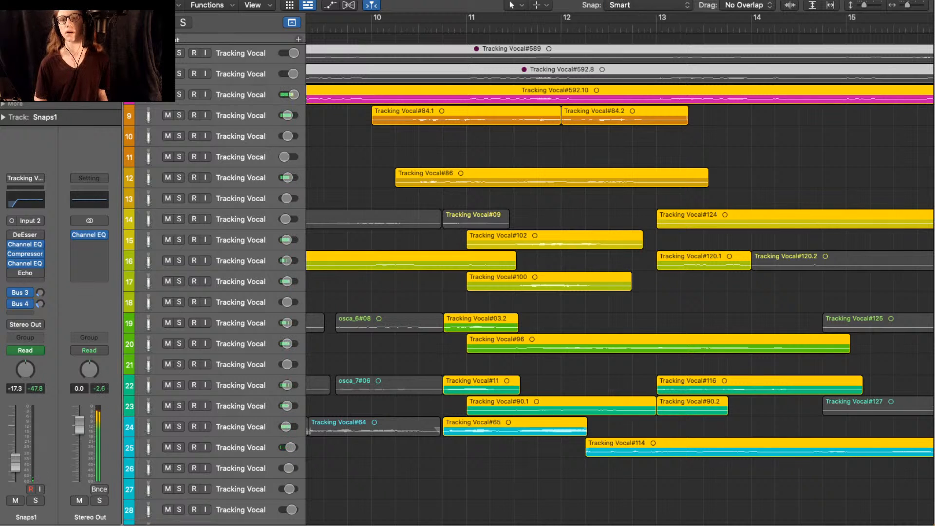
pyautogui.press('space')
pyautogui.hotkey('alt', 'shift', 'd')
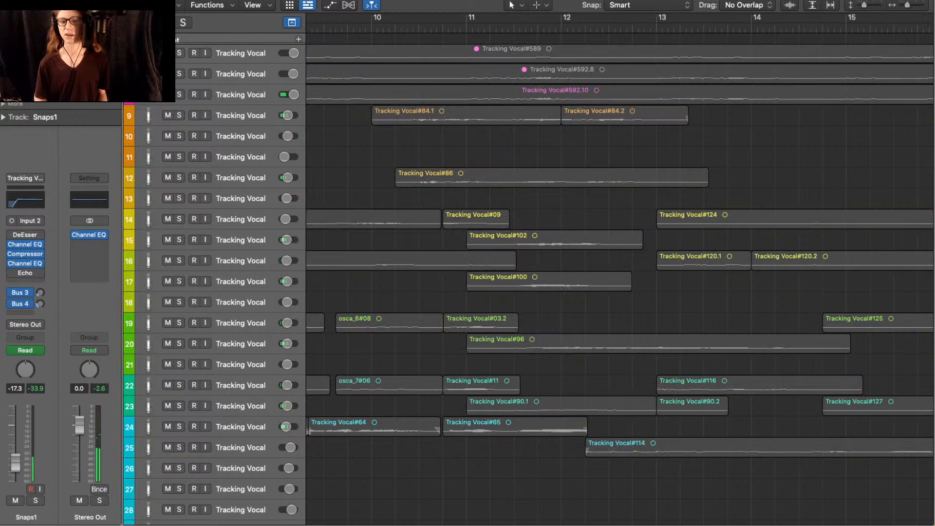
# - Play the harmony regions from Tracking Vocal#86 to Tracking Vocal#65 alone, add Tracking Vocal#84.1 and #84.2, and clear the selection
pyautogui.moveTo(555, 475); pyautogui.dragTo(538, 166)
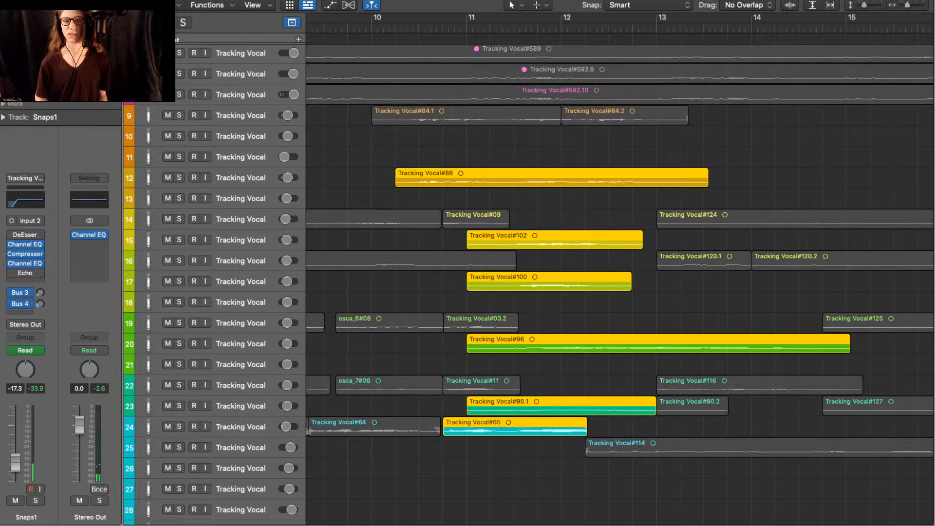
pyautogui.press('space')
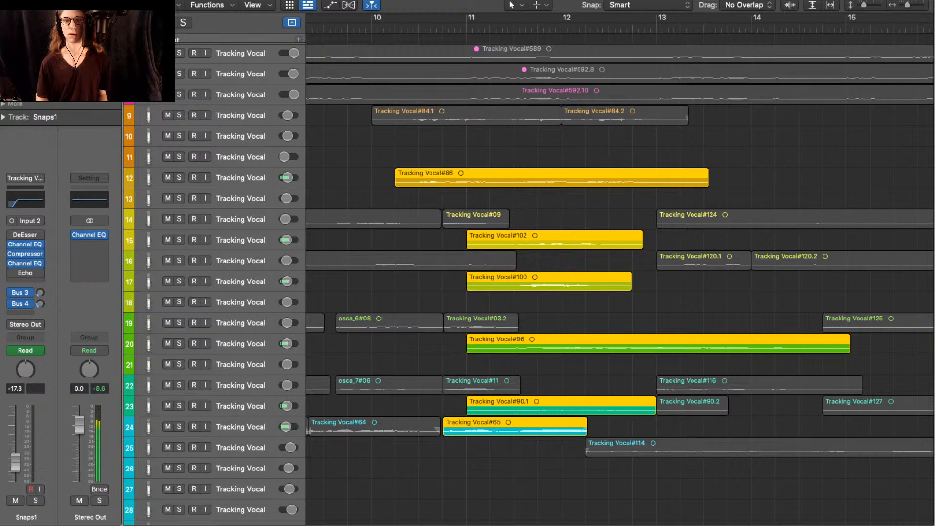
pyautogui.keyDown('shift'); pyautogui.click(506, 116); pyautogui.keyUp('shift')
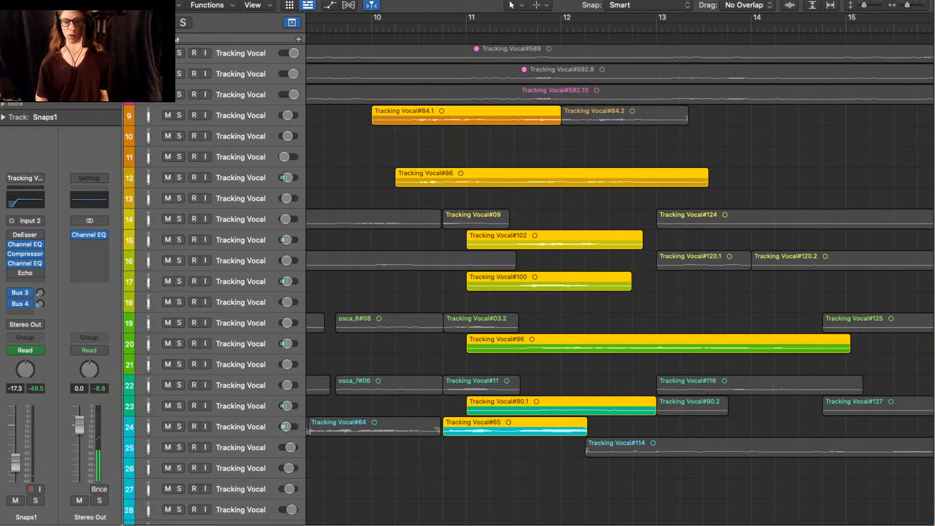
pyautogui.keyDown('shift'); pyautogui.click(618, 116); pyautogui.keyUp('shift')
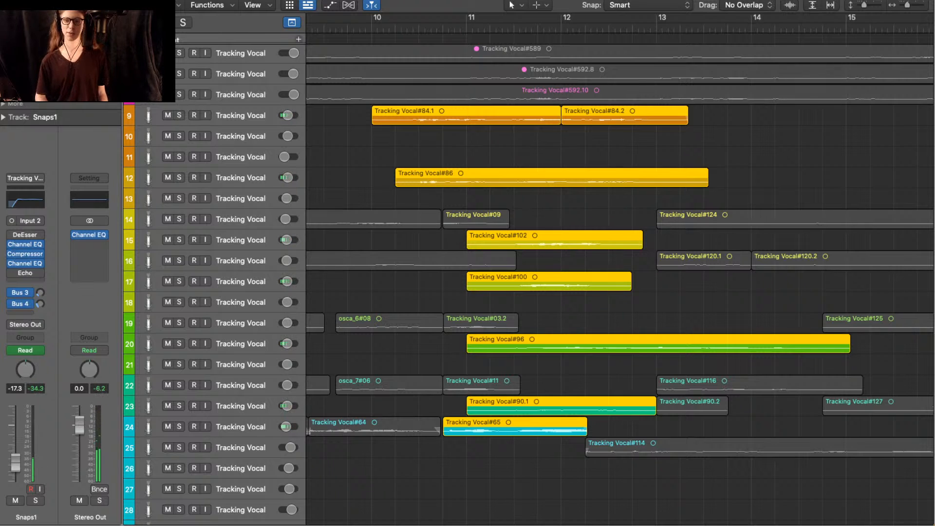
pyautogui.click(516, 455)
# - Solo Tracking Vocal#65 alone, compare the bar 11 to 12 harmony regions without and with it, and deselect everything
pyautogui.click(515, 427)
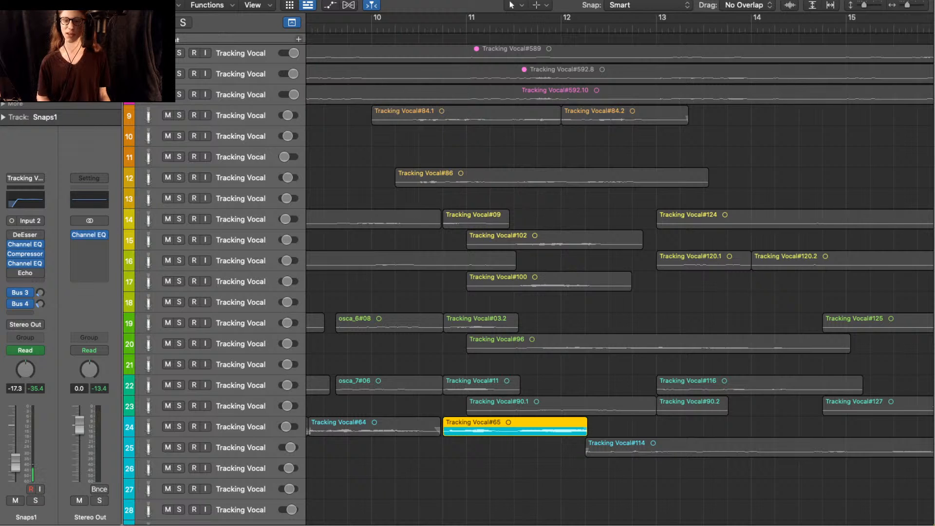
pyautogui.moveTo(555, 443); pyautogui.dragTo(563, 114)
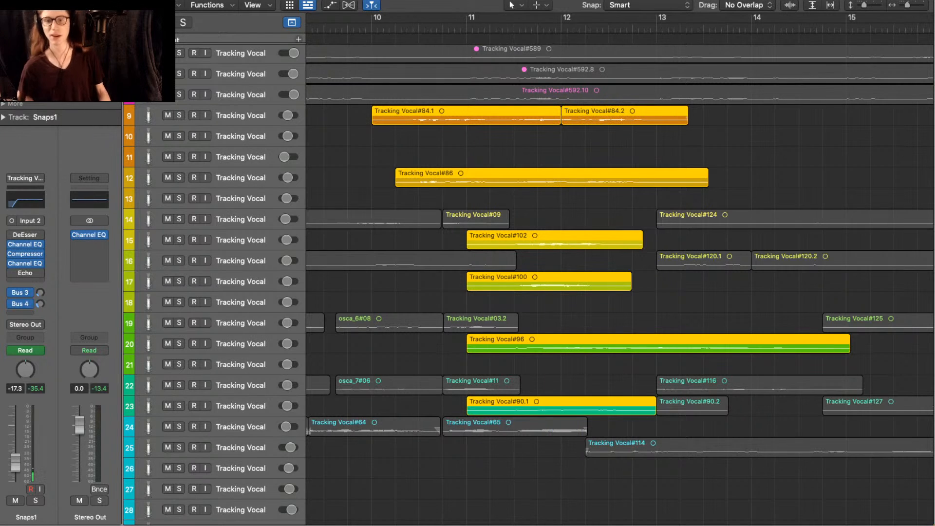
pyautogui.press('space')
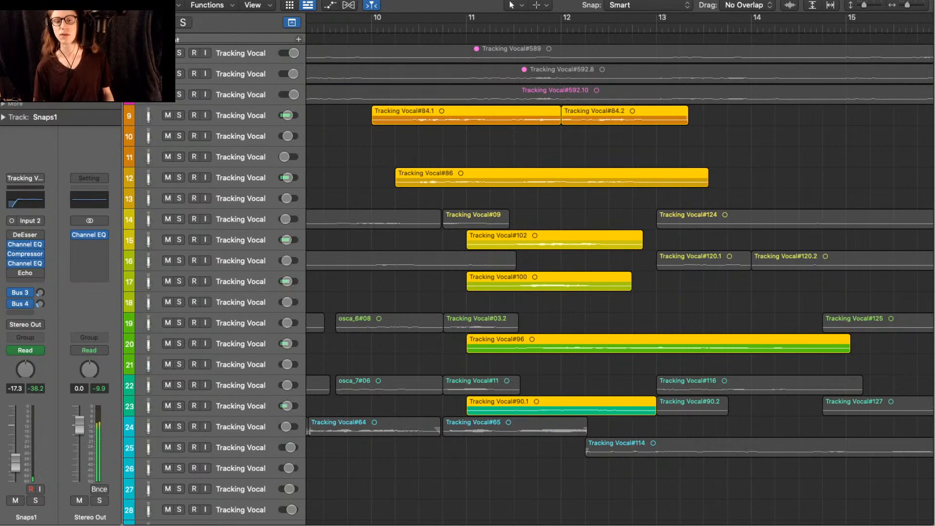
pyautogui.moveTo(557, 466); pyautogui.dragTo(572, 114)
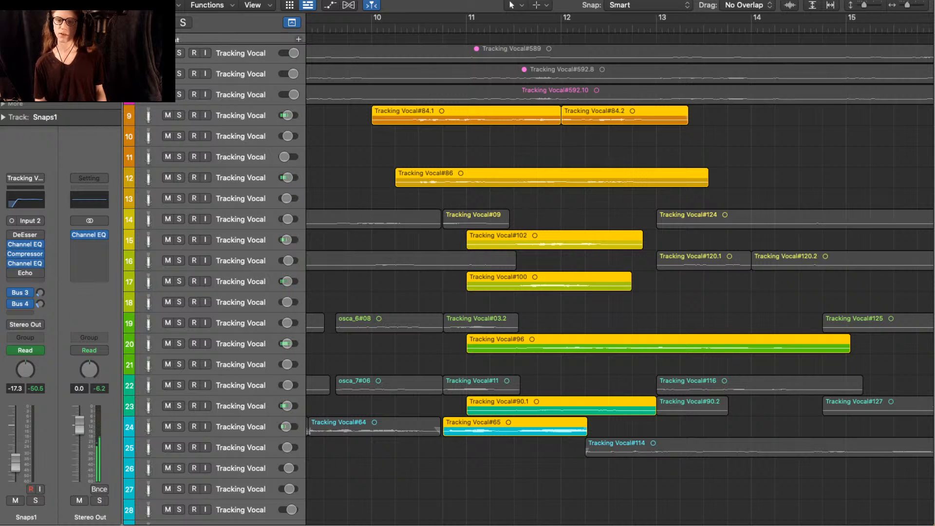
pyautogui.hotkey('alt', 'shift', 'd')
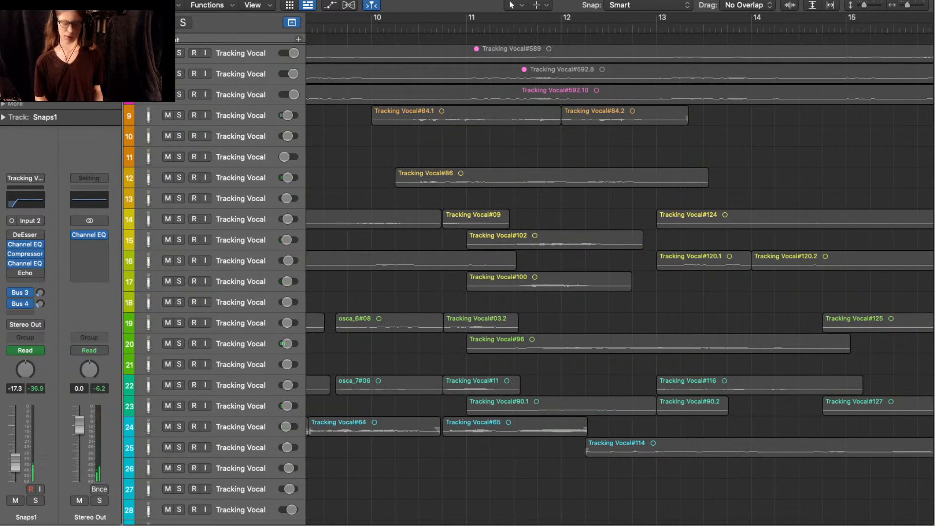
# - Turn off solo for the regions, listen to the full lead and harmony arrangement up to around bar 16, and stop playback
pyautogui.hotkey('ctrl', 's')
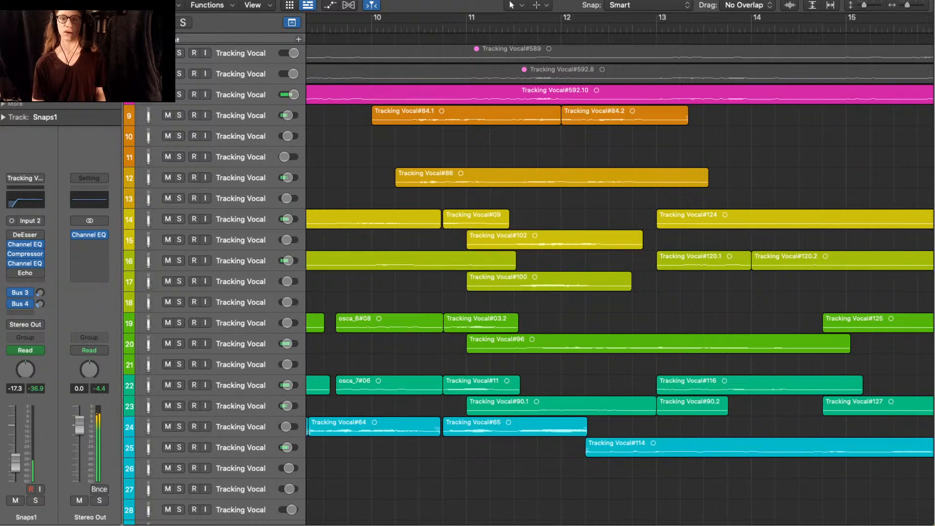
pyautogui.hscroll(4, 620, 283)
pyautogui.press('space')
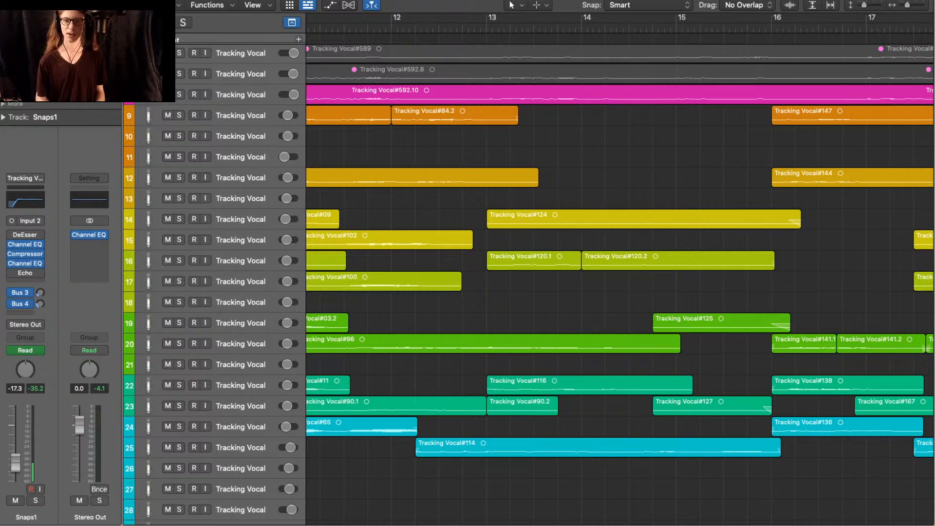
# - Return to soloed listening with no regions selected around bars 12 to 17
pyautogui.press('super+a')
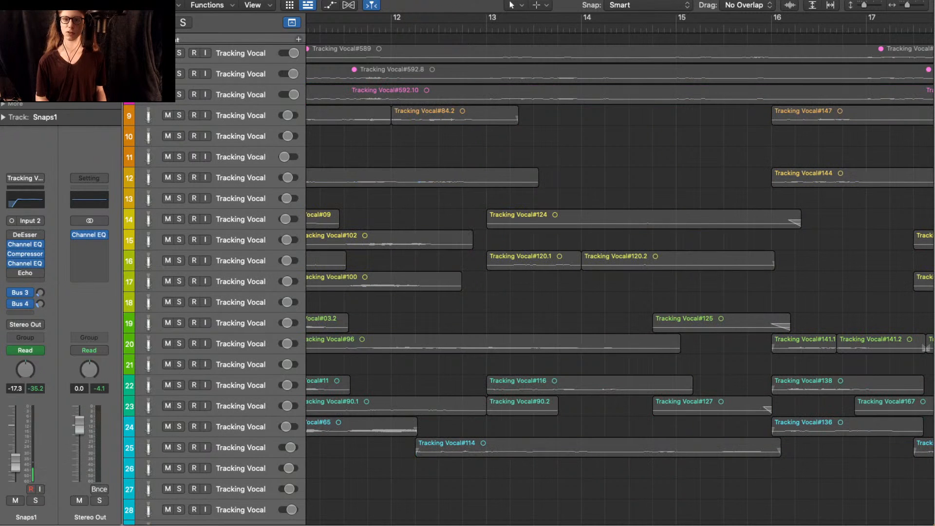
pyautogui.press('s')
pyautogui.press('s')
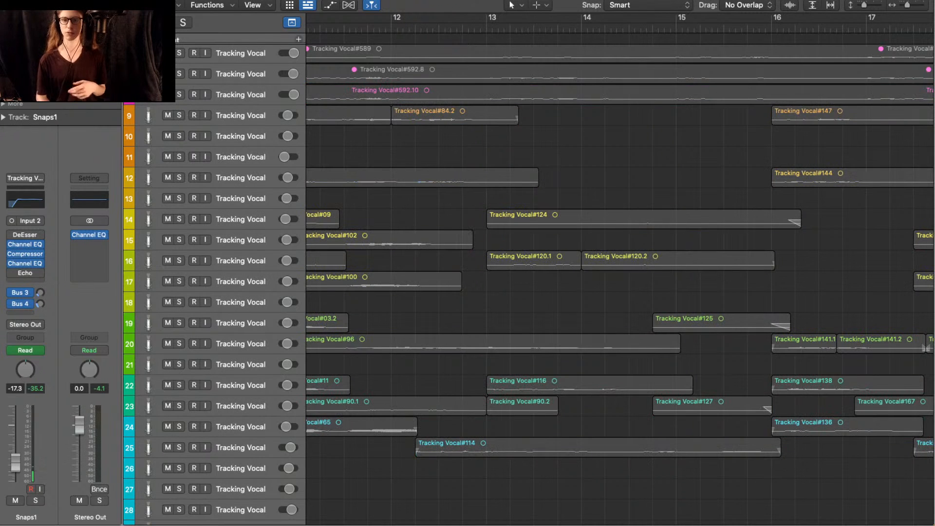
# - Single out the soloed harmony regions around bars 12 to 16, swap Tracking Vocal#86 for #102 and #100, and clear the selection
pyautogui.moveTo(476, 159); pyautogui.dragTo(586, 456)
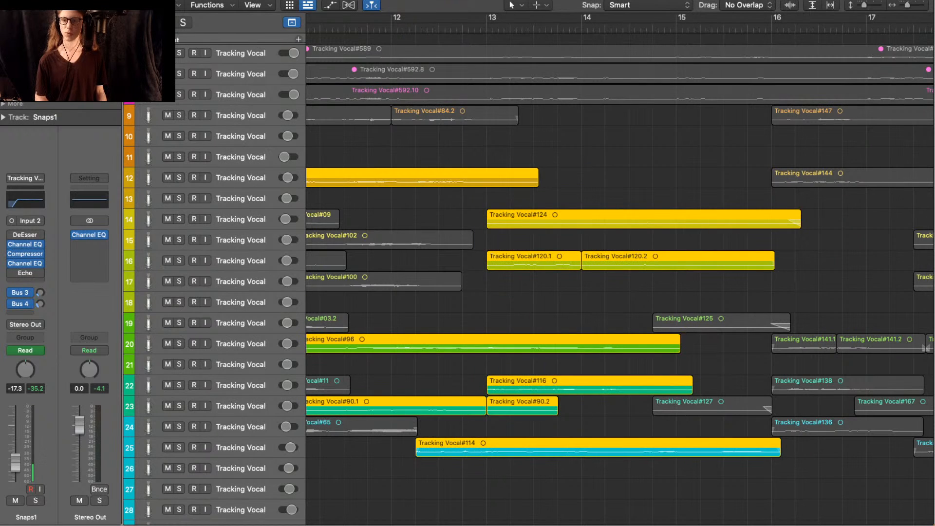
pyautogui.moveTo(846, 450); pyautogui.dragTo(844, 176)
pyautogui.moveTo(840, 303); pyautogui.dragTo(475, 178)
pyautogui.moveTo(424, 220); pyautogui.dragTo(514, 450)
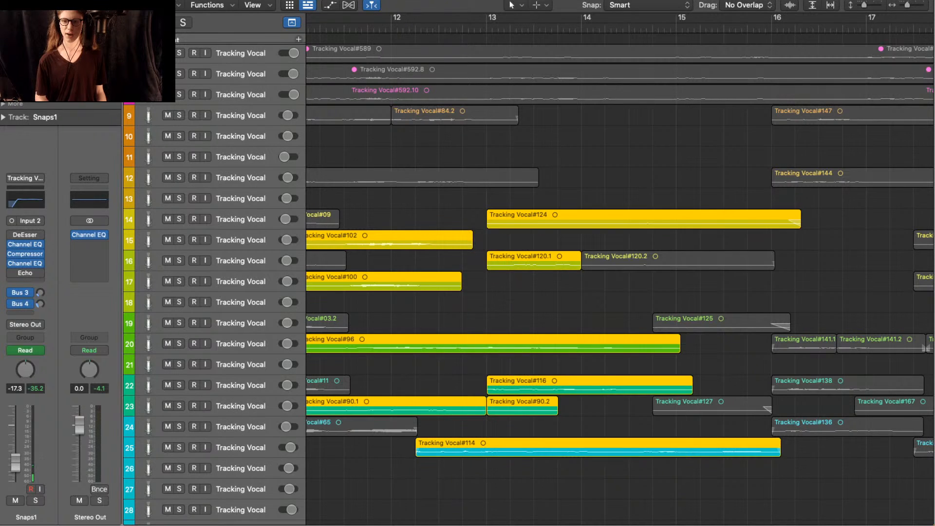
pyautogui.moveTo(562, 493); pyautogui.dragTo(806, 213)
pyautogui.click(806, 213)
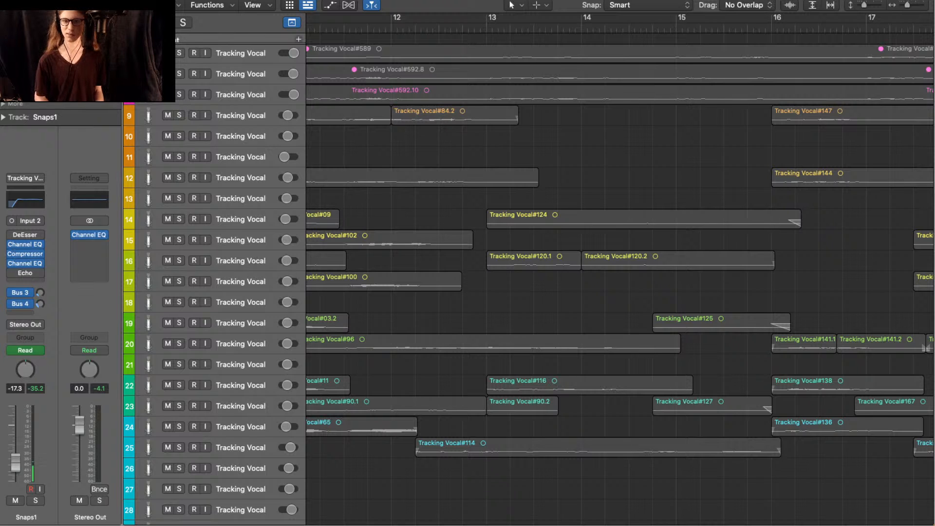
# - Turn off solo for the regions and select the Deluxe Modern keyboard track
pyautogui.hotkey('ctrl', 's')
pyautogui.hotkey('ctrl', 's')
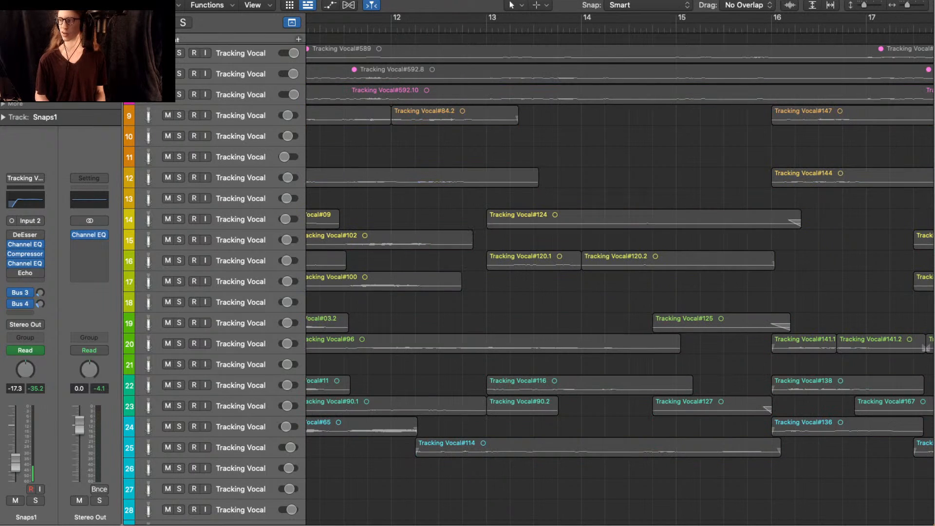
pyautogui.hotkey('ctrl', 's')
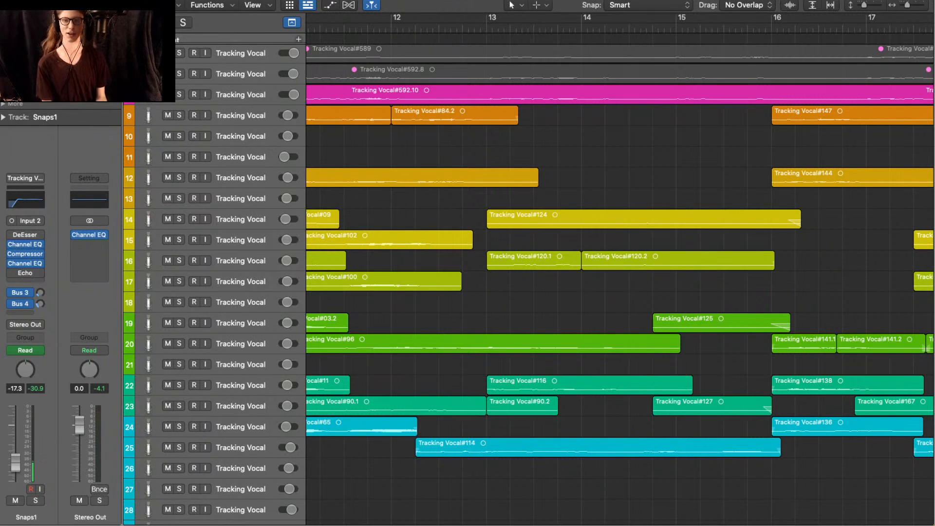
pyautogui.scroll(5, 529, 285)
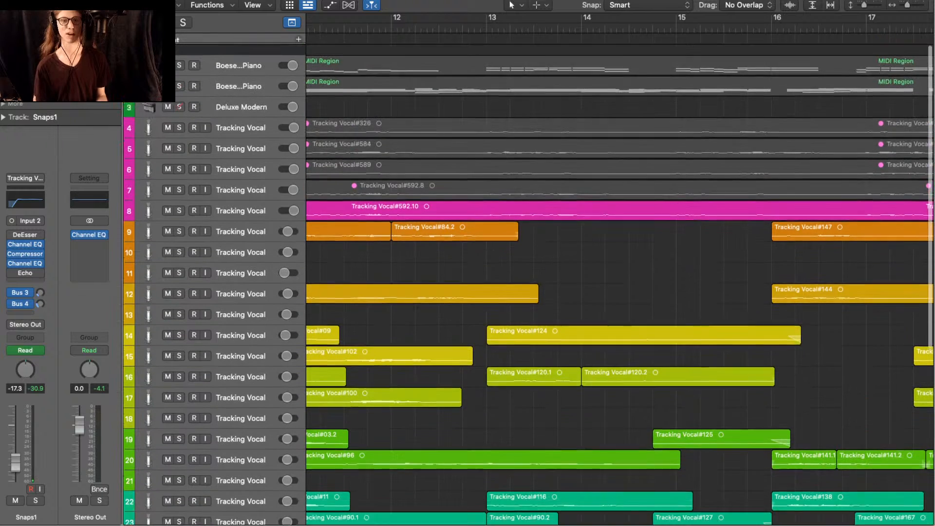
pyautogui.click(241, 96)
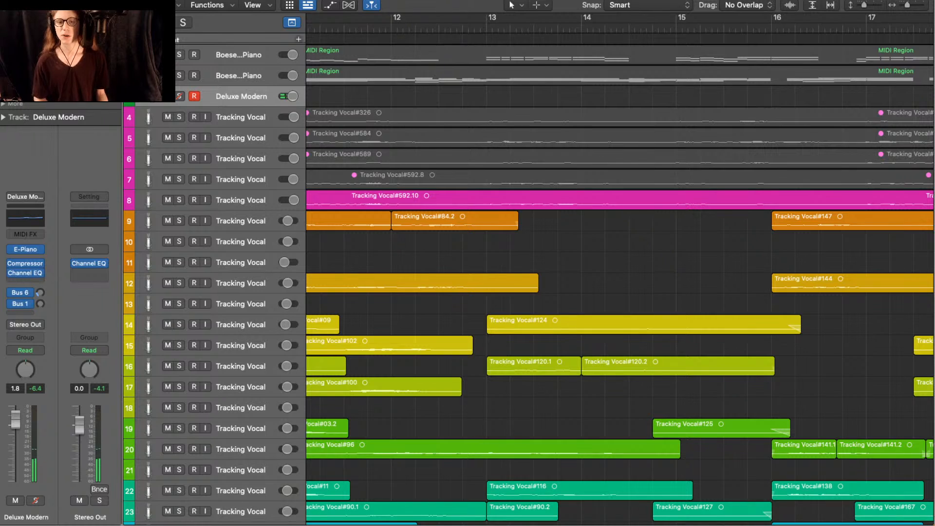
# - Listen to the full lead and harmony arrangement from around bar 11, following the regions toward bar 17
pyautogui.scroll(-5, 619, 284)
pyautogui.hscroll(-4, 618, 284)
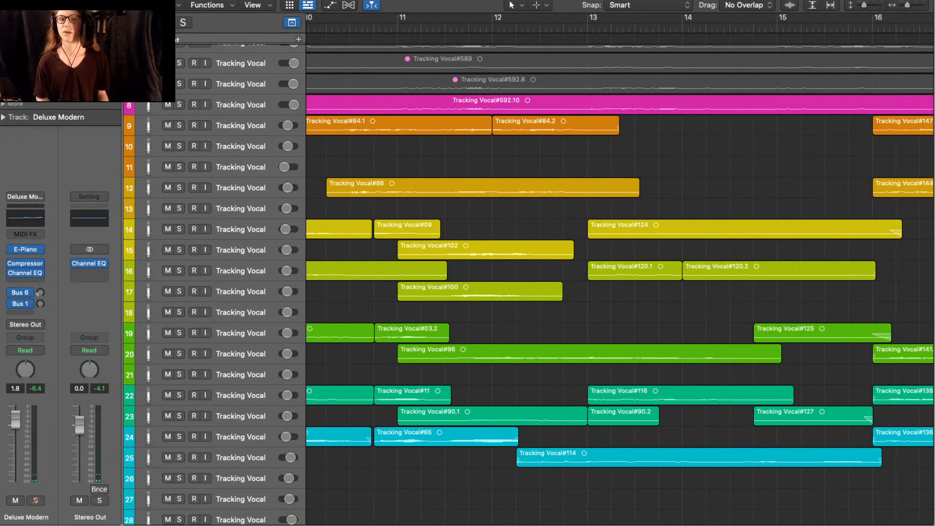
pyautogui.press('space')
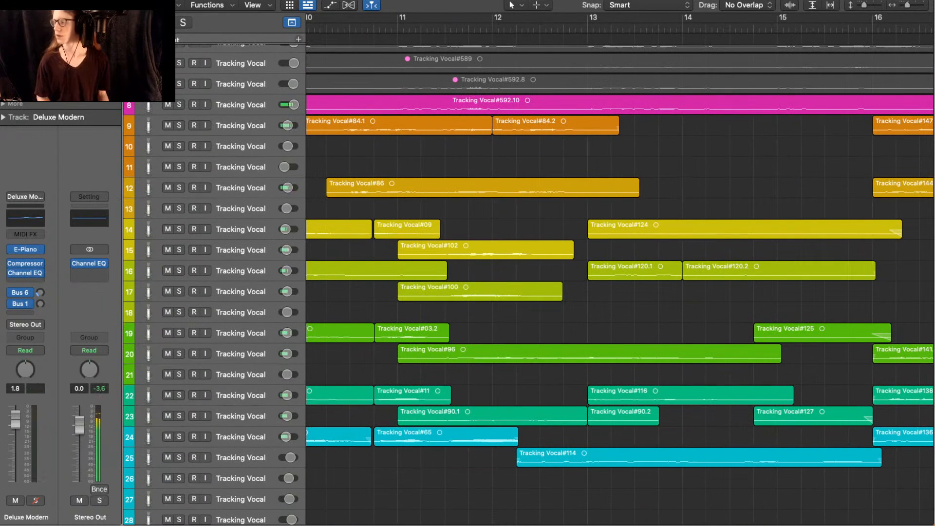
pyautogui.hscroll(2, 619, 285)
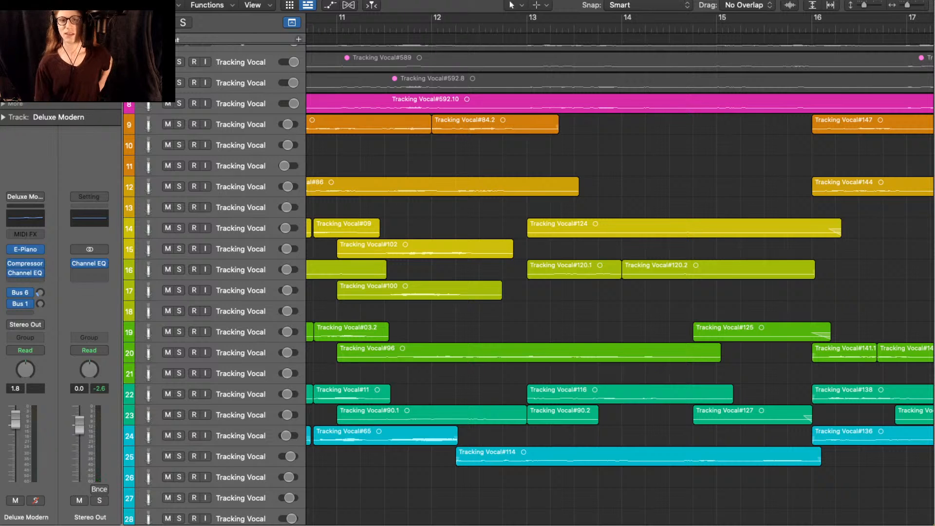
pyautogui.press('space')
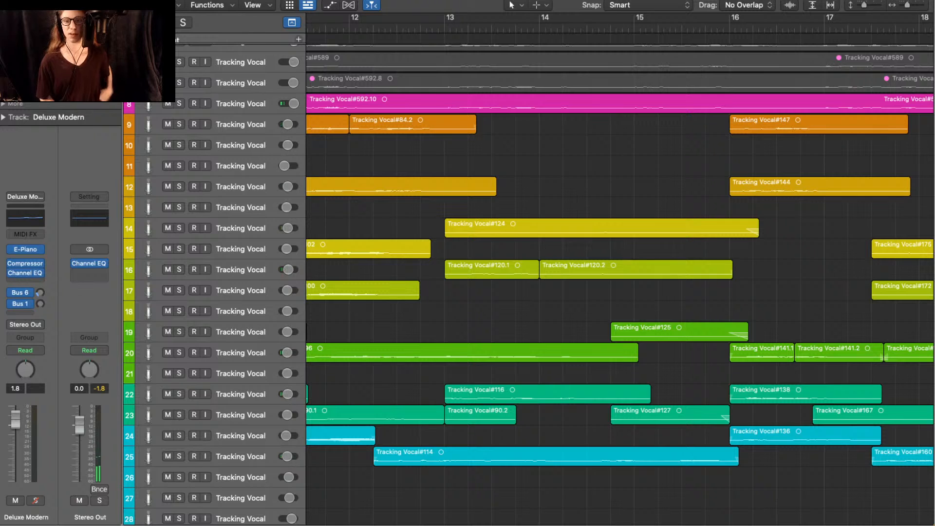
# - Play the opening harmony regions osca_6#19.1, Comp A and Tracking Vocal#53.1 at bar 5 alone, and clear the selection
pyautogui.hscroll(-20, 619, 273)
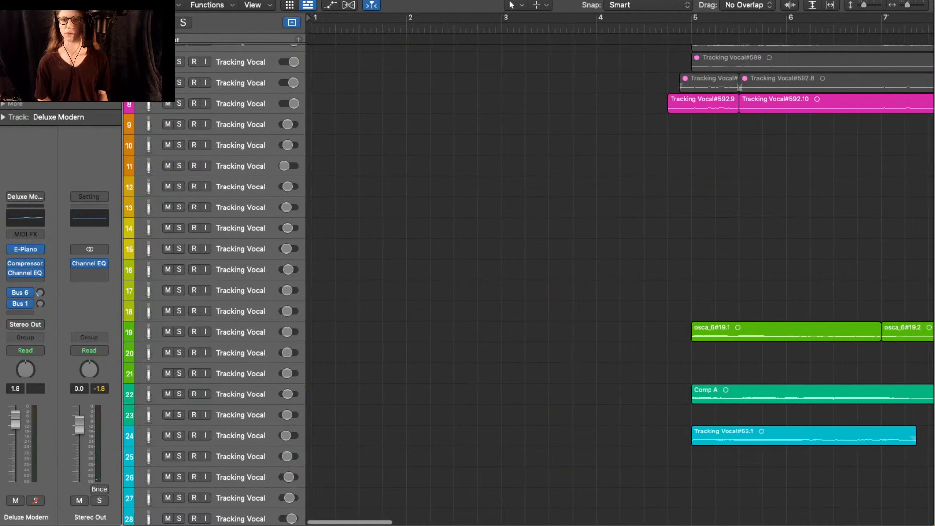
pyautogui.moveTo(725, 219); pyautogui.dragTo(745, 450)
pyautogui.hscroll(3, 619, 273)
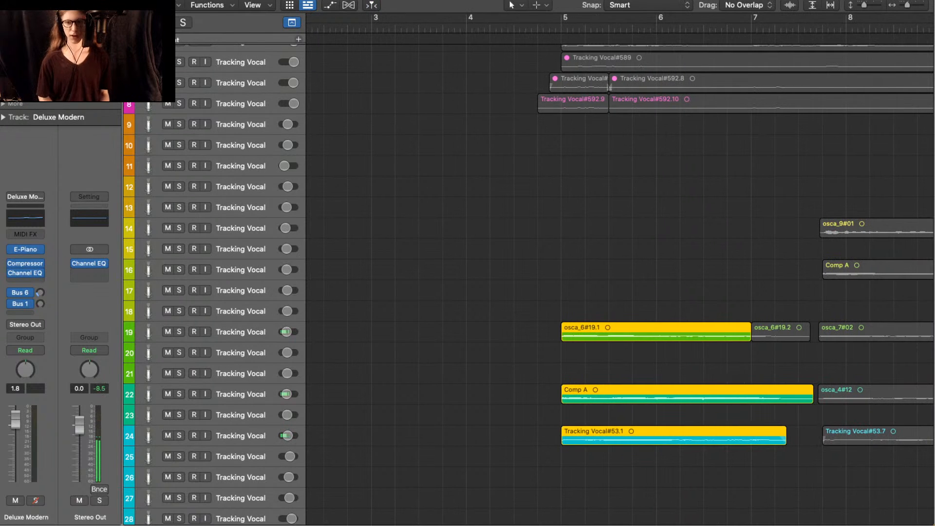
pyautogui.click(745, 460)
# - Solo the harmony regions from Tracking Vocal#86 to Tracking Vocal#114 across bars 10 to 16, and shrink the track height to show the Snaps tracks
pyautogui.hscroll(20, 619, 272)
pyautogui.scroll(-10, 619, 273)
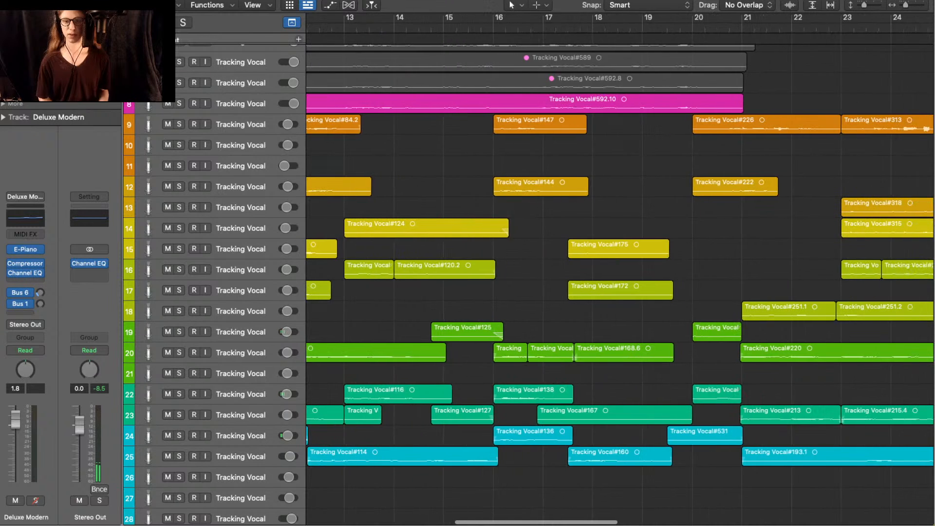
pyautogui.hscroll(-6, 619, 272)
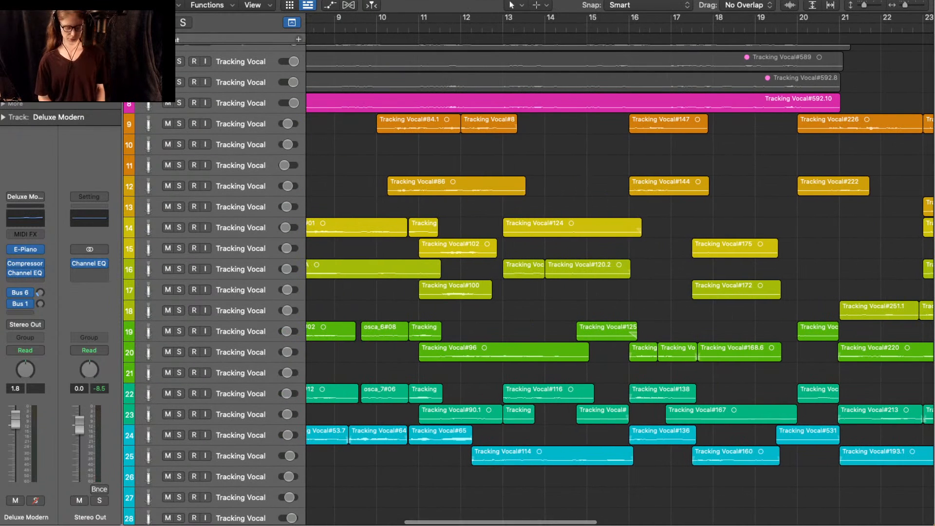
pyautogui.moveTo(508, 171); pyautogui.dragTo(484, 507)
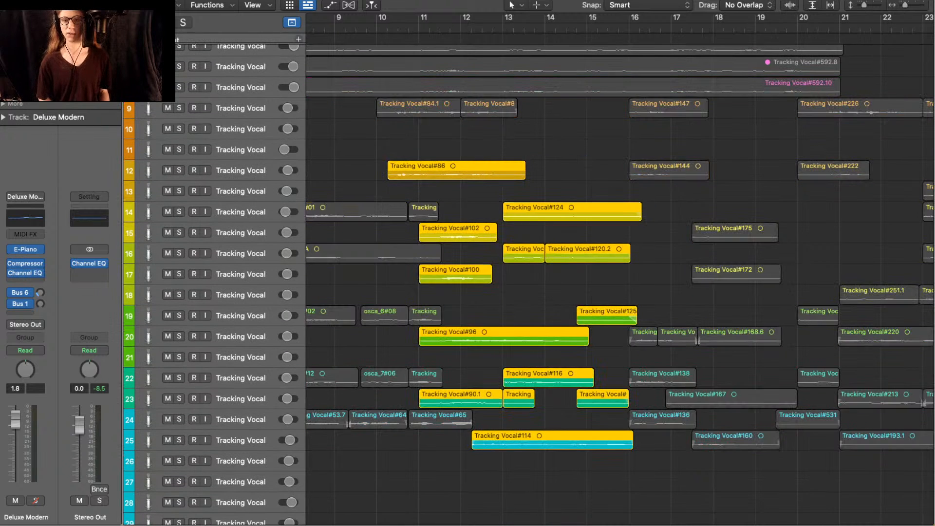
pyautogui.hotkey('ctrl', 'l')
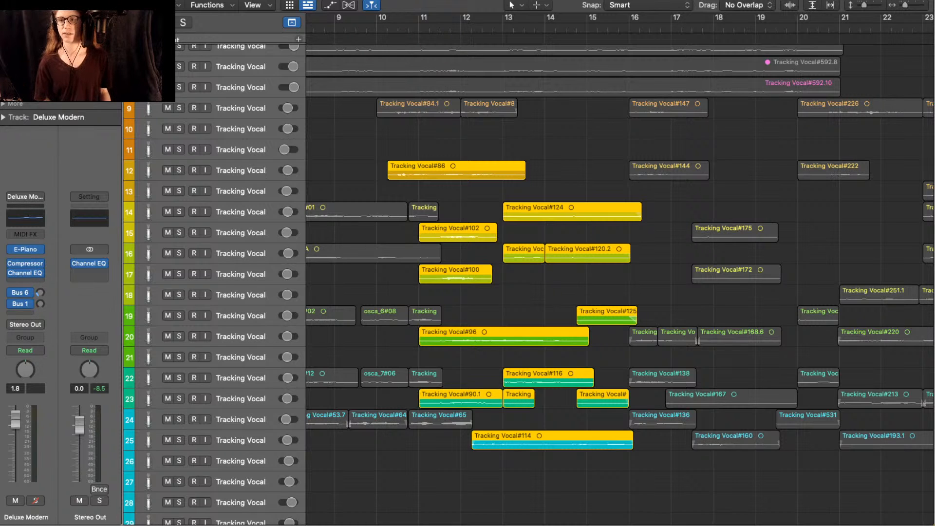
pyautogui.press('super+Up')
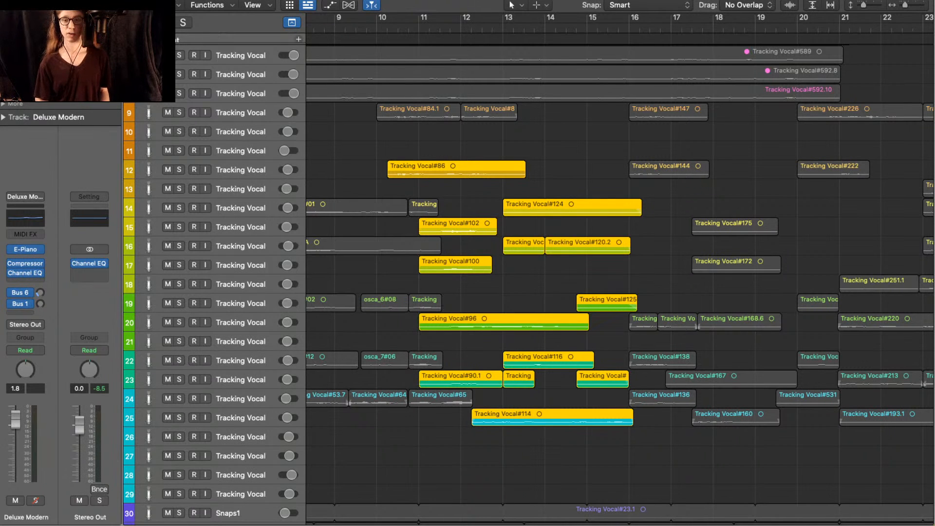
# - Solo and play the three harmony regions starting at bar 5 together with the Snaps regions
pyautogui.hscroll(-10, 585, 277)
pyautogui.moveTo(458, 273); pyautogui.dragTo(540, 523)
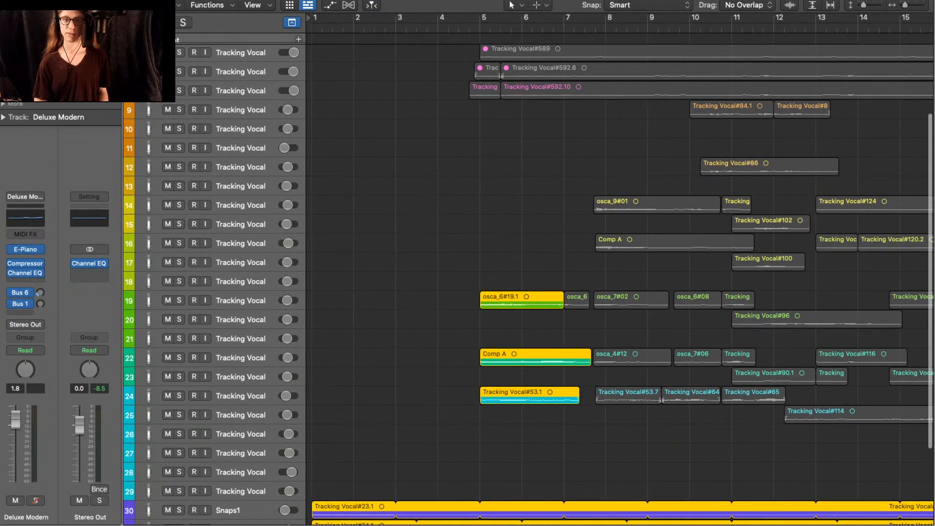
pyautogui.press('space')
pyautogui.hscroll(4, 584, 278)
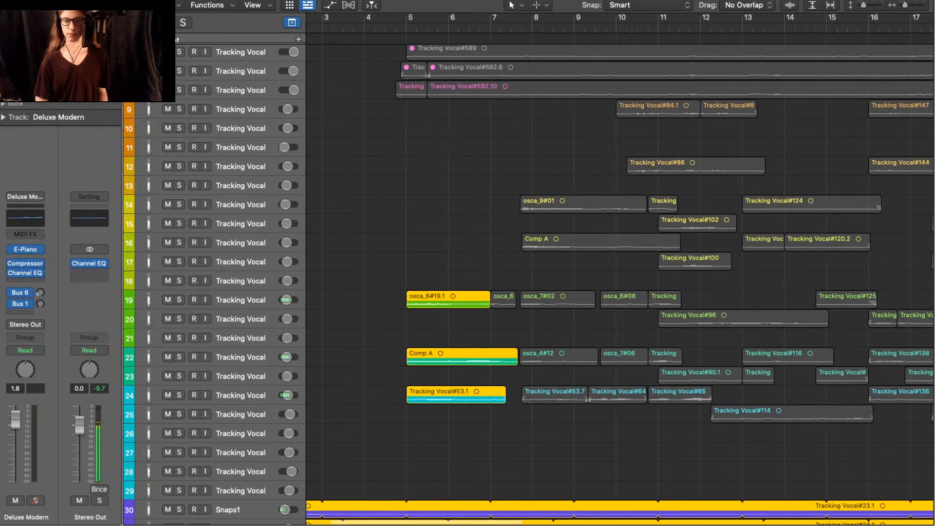
pyautogui.hscroll(1, 584, 277)
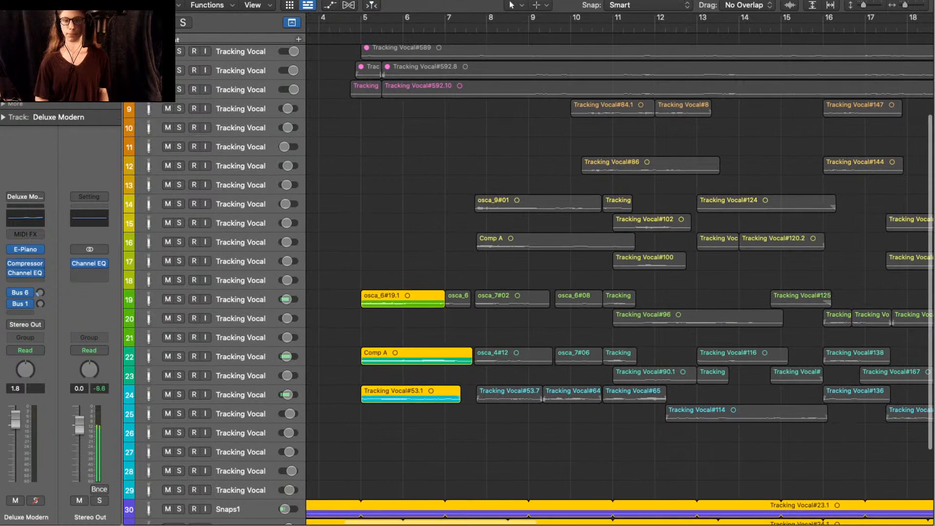
pyautogui.hscroll(10, 584, 278)
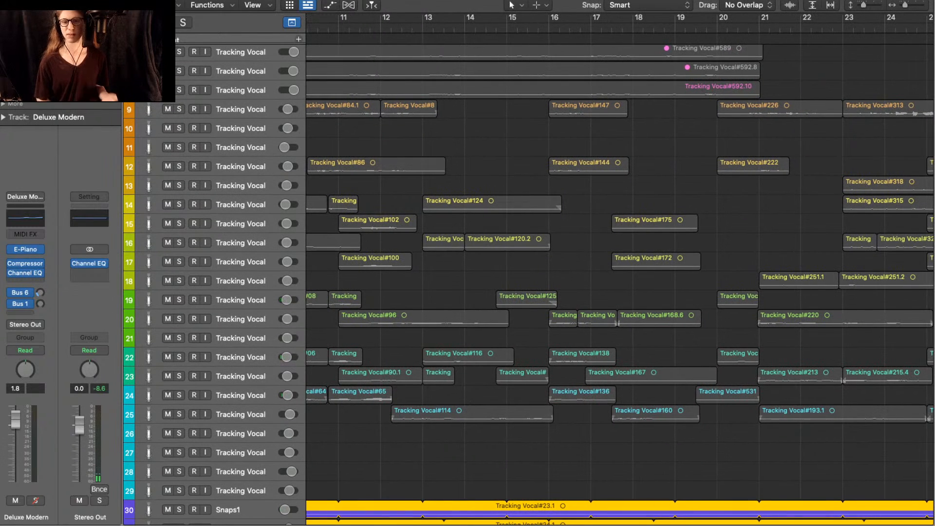
# - Single out the harmony regions around bars 17 to 19: Tracking Vocal#175, #172, #168.6, #167 and #160
pyautogui.hscroll(5, 618, 273)
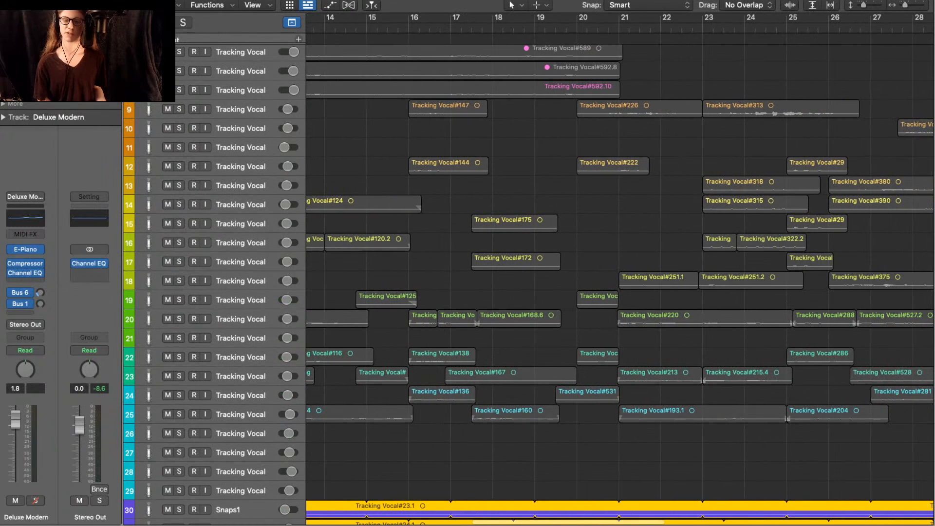
pyautogui.hscroll(-3, 618, 273)
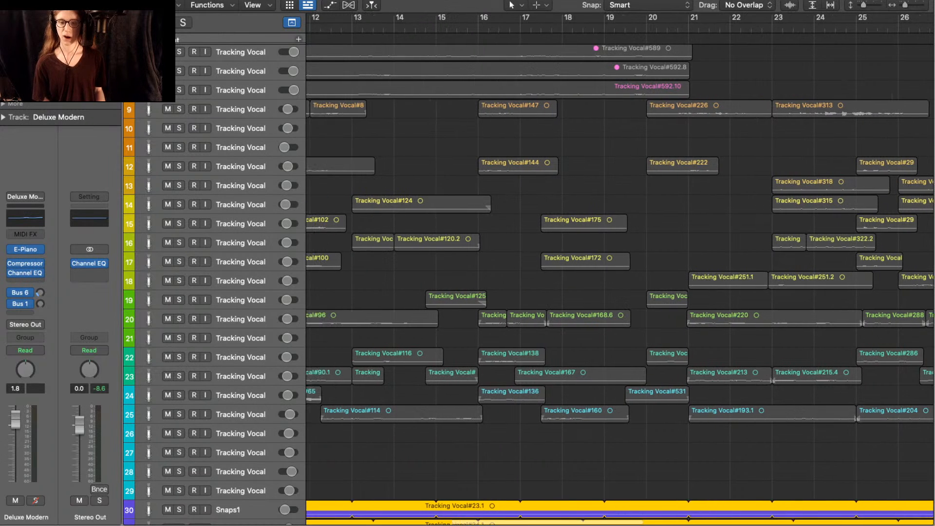
pyautogui.moveTo(564, 196); pyautogui.dragTo(607, 416)
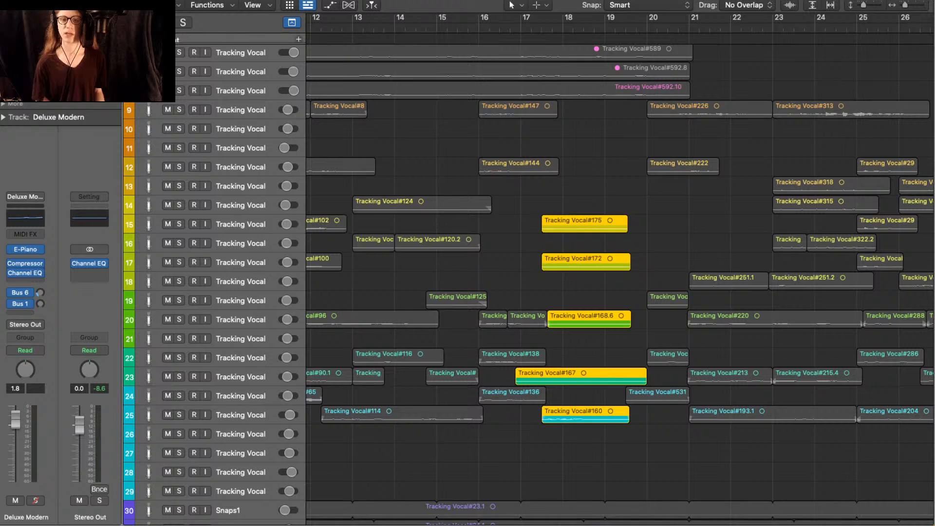
# - Select the bar 12 to 16 harmony regions with the Snaps regions, leaving out Tracking Vocal#102, #100 and #90.1
pyautogui.hscroll(-6, 618, 272)
pyautogui.moveTo(498, 163); pyautogui.dragTo(627, 520)
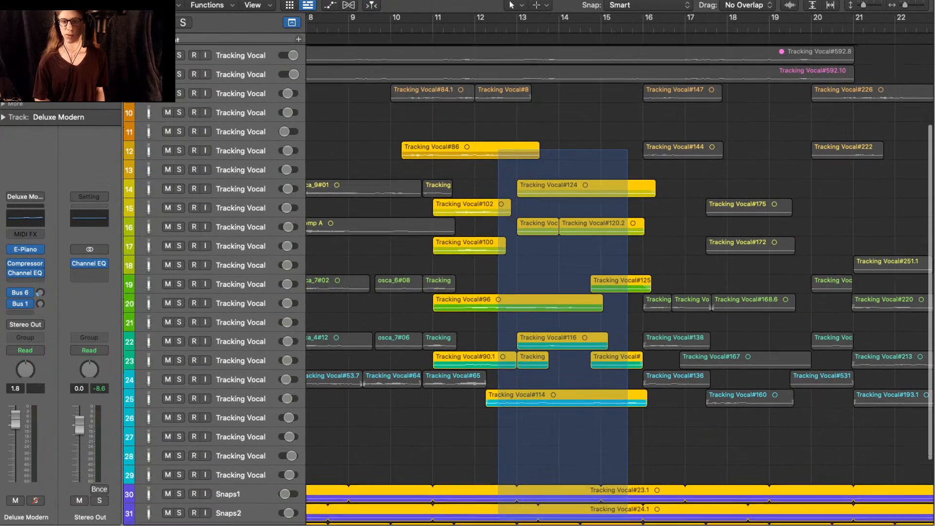
pyautogui.moveTo(497, 521); pyautogui.dragTo(525, 434)
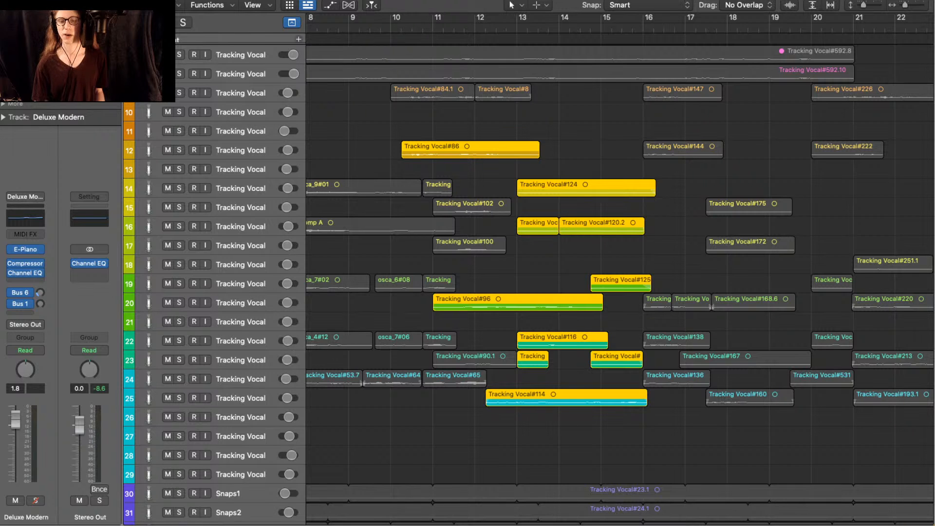
pyautogui.scroll(-2, 618, 282)
pyautogui.moveTo(570, 425); pyautogui.dragTo(643, 519)
pyautogui.scroll(3, 619, 341)
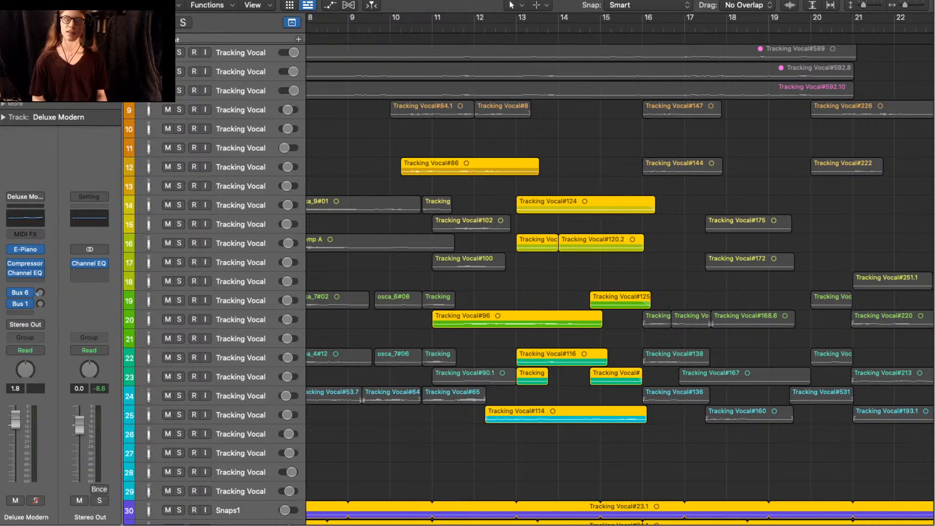
pyautogui.keyDown('shift'); pyautogui.click(579, 90); pyautogui.keyUp('shift')
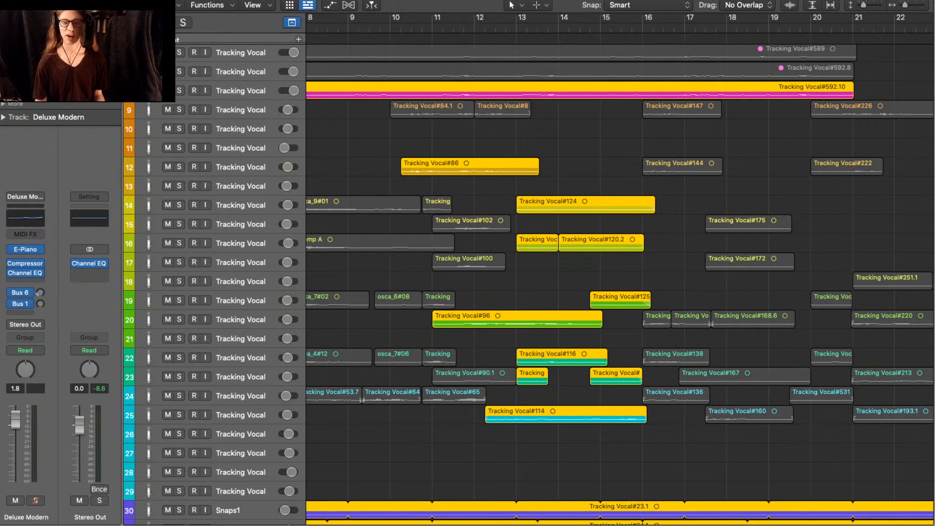
pyautogui.hscroll(-2, 619, 273)
pyautogui.hscroll(2, 619, 272)
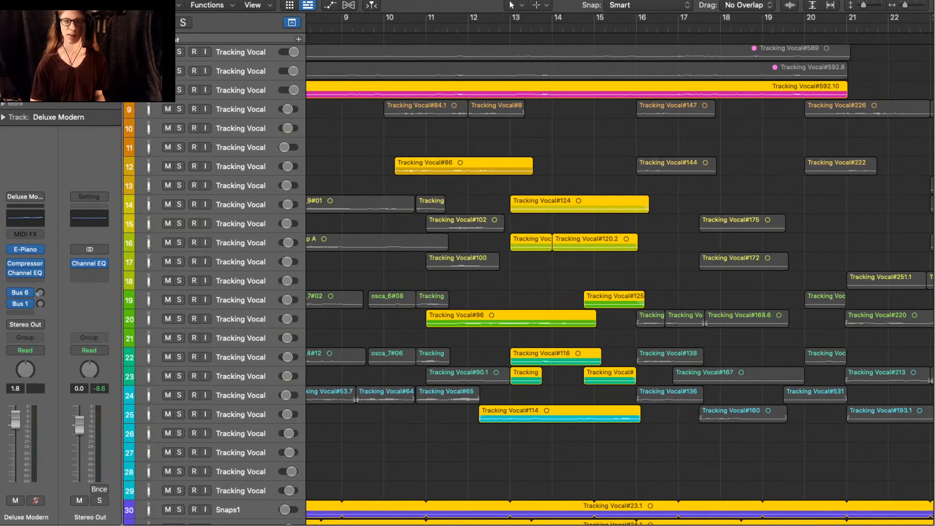
pyautogui.keyDown('shift'); pyautogui.click(579, 90); pyautogui.keyUp('shift')
# - Play the soloed harmony and Snaps regions without the lead vocal through bars 13 to 16, and stop playback
pyautogui.press('space')
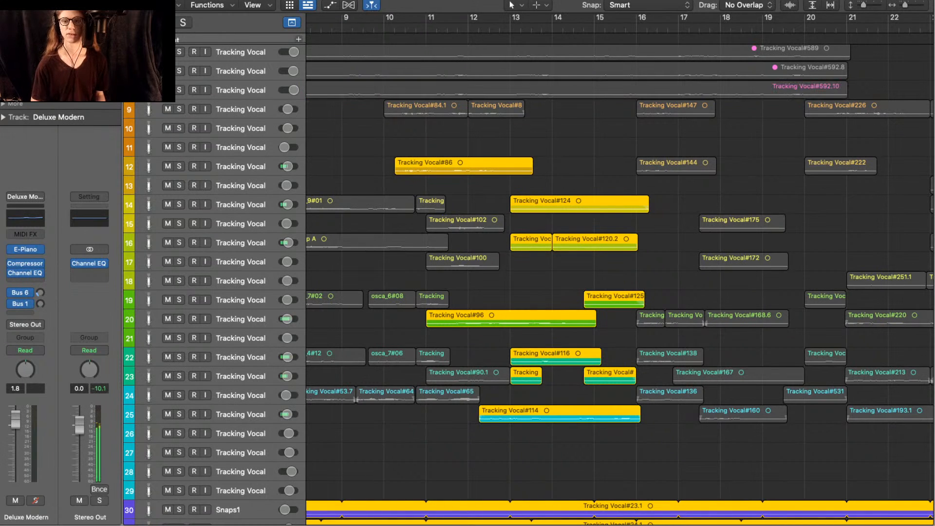
pyautogui.hscroll(1, 619, 272)
pyautogui.hscroll(1, 619, 273)
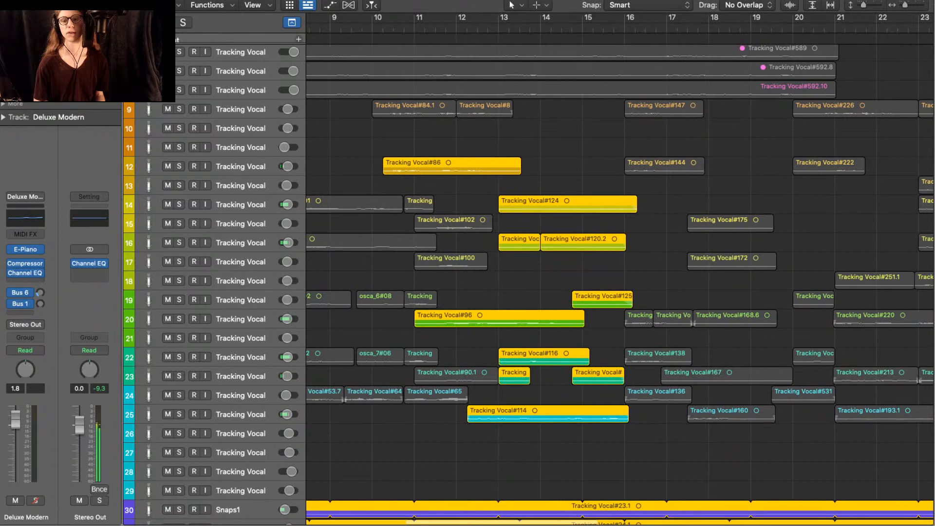
pyautogui.press('space')
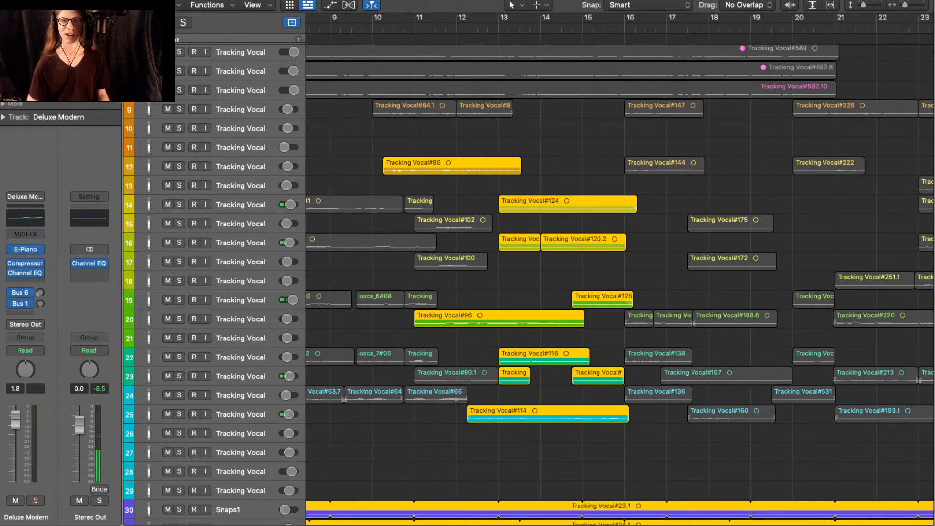
# - Inspect the harmony regions around bars 12 to 15 up close, deselect everything, and single out Tracking Vocal#124 in solo
pyautogui.press('super+Right')
pyautogui.press('super+Right')
pyautogui.press('super+Right')
pyautogui.press('super+Right')
pyautogui.press('super+Right')
pyautogui.press('super+Right')
pyautogui.press('super+Right')
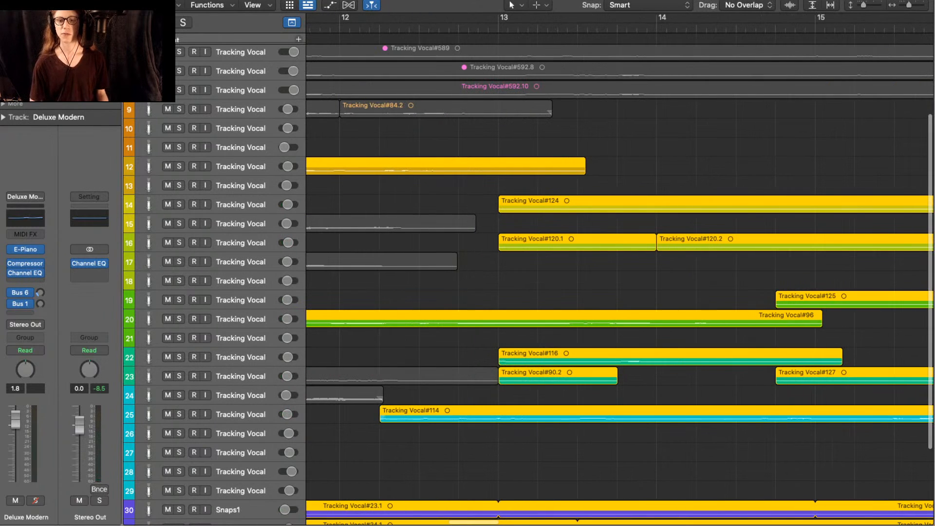
pyautogui.press('super+shift+a')
pyautogui.click(608, 204)
pyautogui.press('super+Left')
pyautogui.press('super+Left')
pyautogui.press('super+Left')
pyautogui.press('super+Left')
pyautogui.press('super+Left')
pyautogui.press('super+Left')
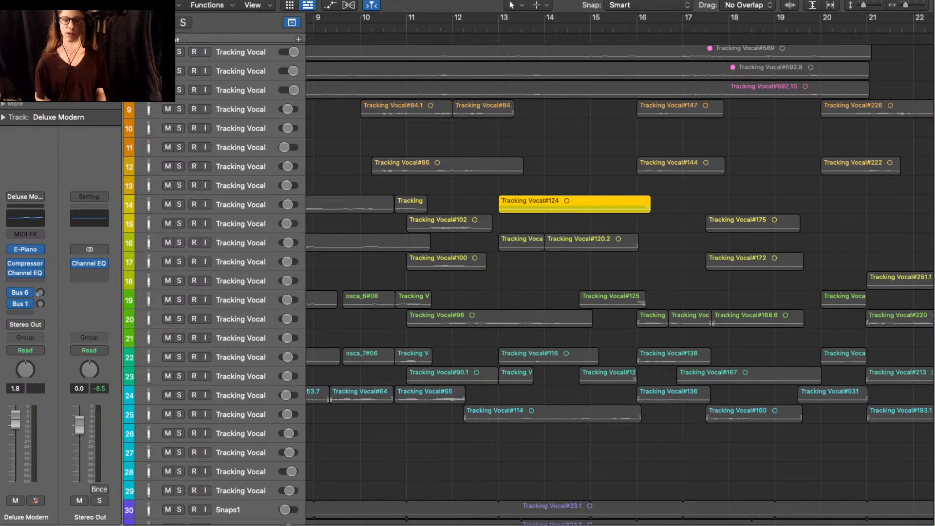
# - Play Tracking Vocal#124 in solo, add Tracking Vocal#114 to the selection, and play both regions together
pyautogui.press('space')
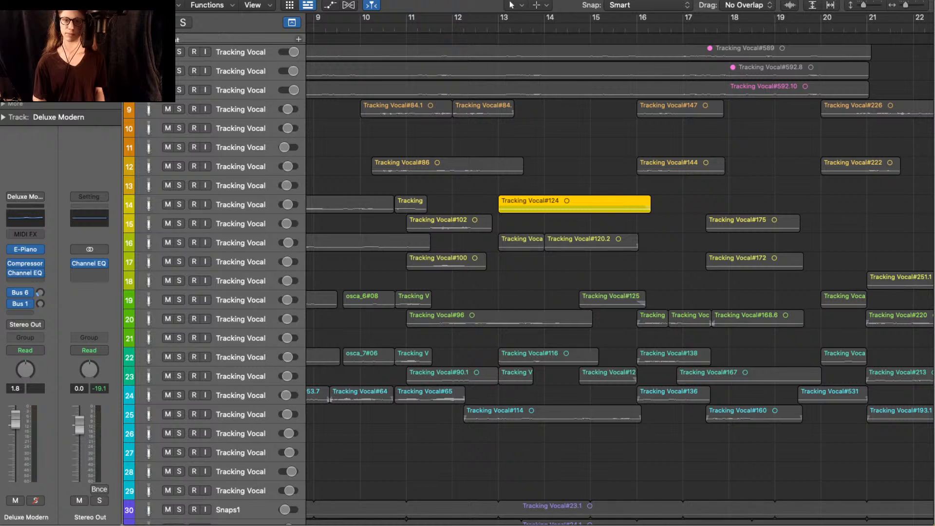
pyautogui.keyDown('shift'); pyautogui.click(552, 414); pyautogui.keyUp('shift')
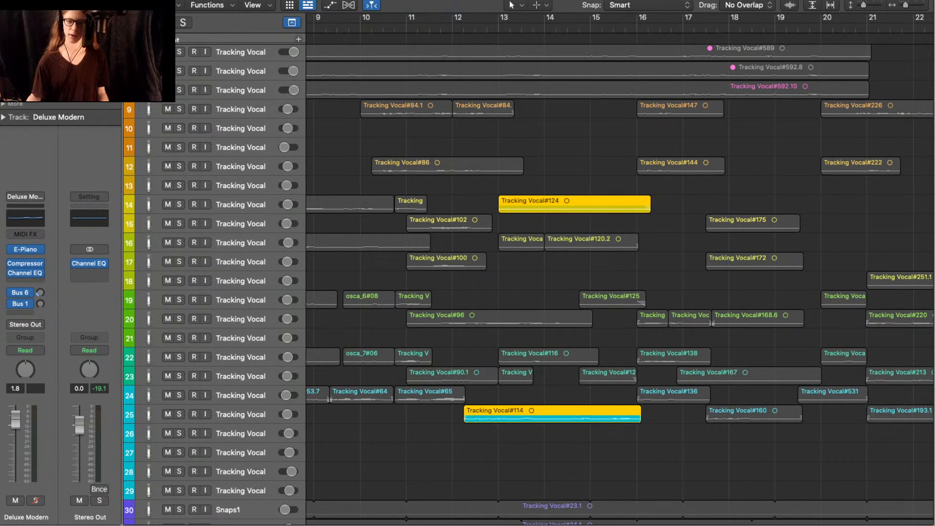
pyautogui.press('space')
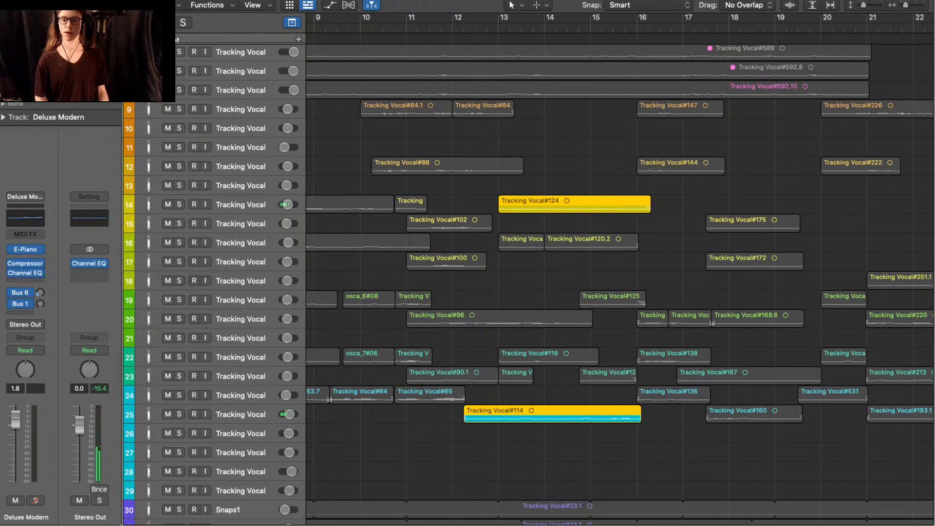
# - Build up the soloed bar 13 harmony with Tracking Vocal#116, #96, #120.2 and the neighbouring short regions on tracks 16 and 23, and play it
pyautogui.keyDown('shift'); pyautogui.click(518, 376); pyautogui.keyUp('shift')
pyautogui.keyDown('shift'); pyautogui.click(520, 356); pyautogui.keyUp('shift')
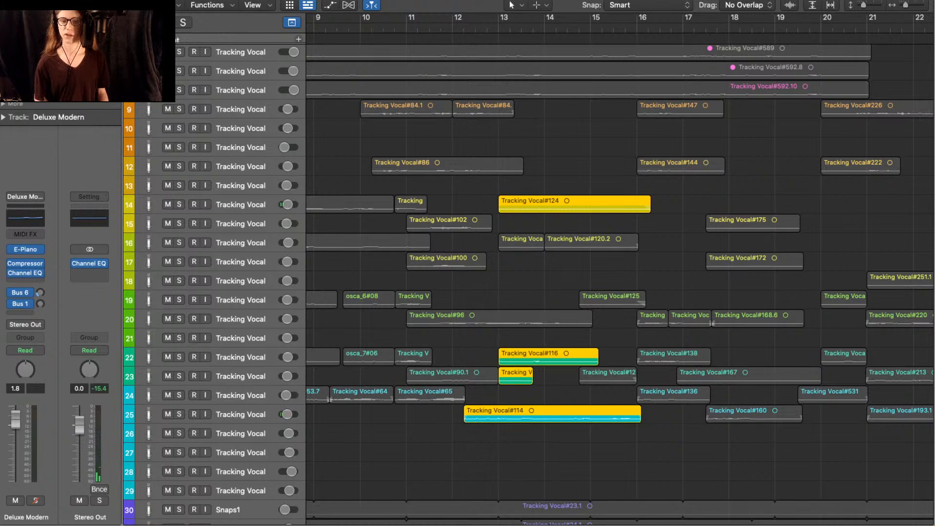
pyautogui.keyDown('shift'); pyautogui.click(521, 319); pyautogui.keyUp('shift')
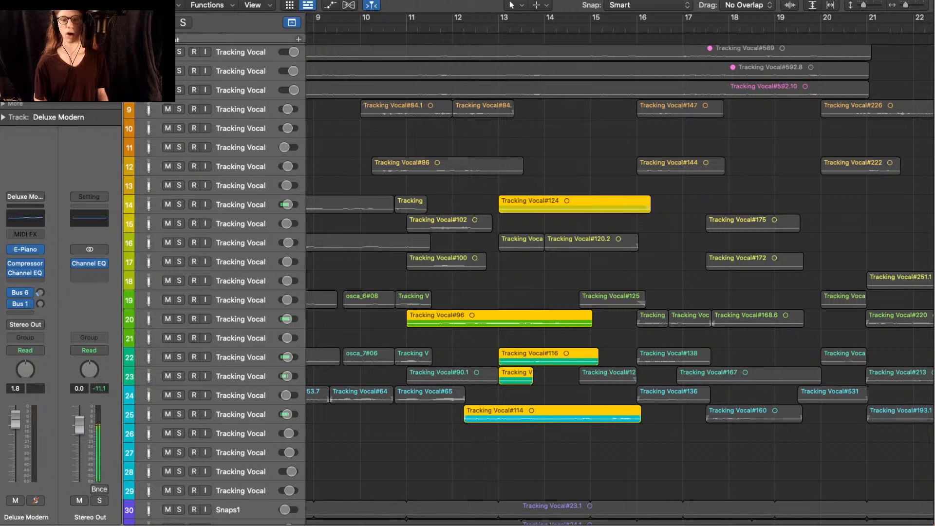
pyautogui.keyDown('shift'); pyautogui.click(521, 319); pyautogui.keyUp('shift')
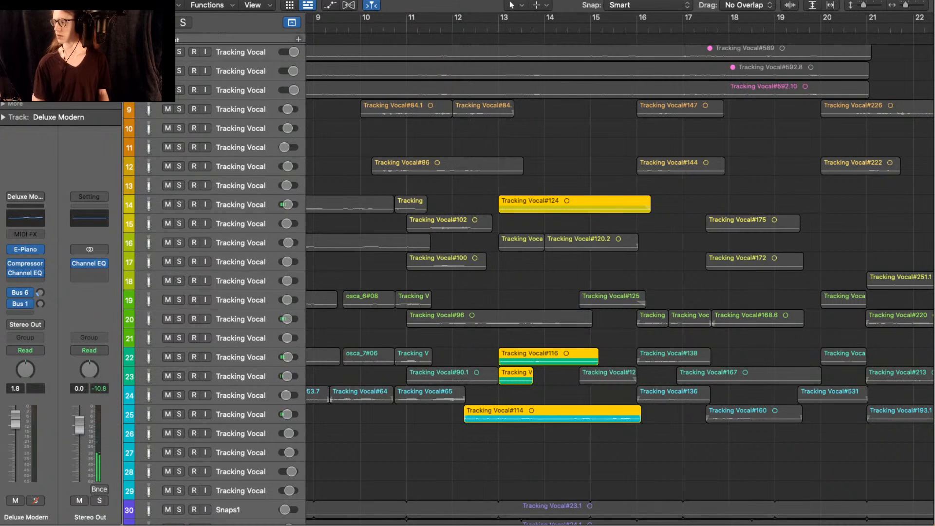
pyautogui.moveTo(623, 276); pyautogui.dragTo(531, 245)
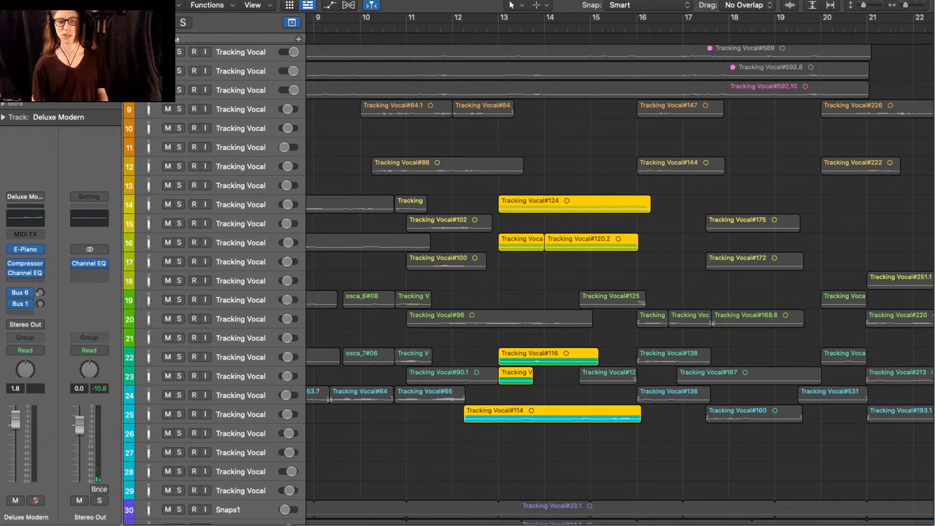
pyautogui.keyDown('shift'); pyautogui.click(521, 319); pyautogui.keyUp('shift')
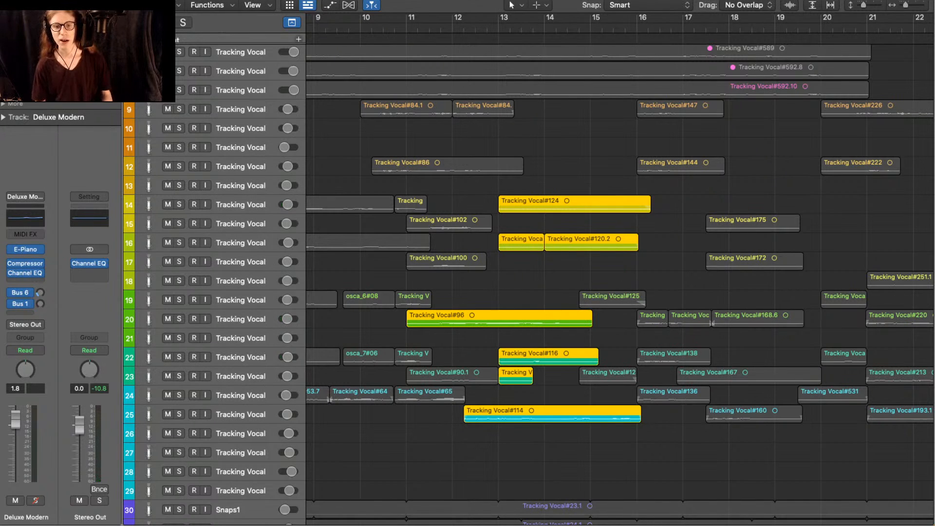
pyautogui.press('space')
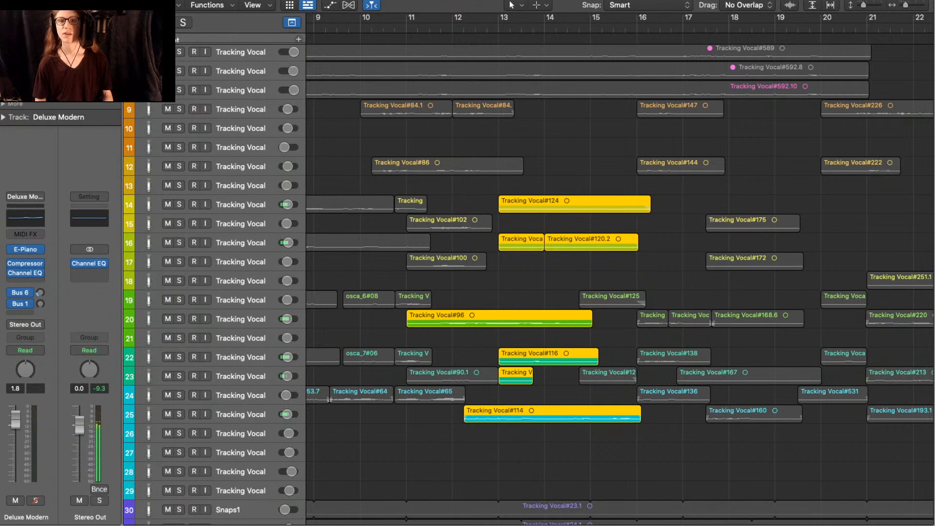
# - Single out the MIDI region on the second Boesendorfer Grand Piano track and open it in the Piano Roll
pyautogui.press('super+Down')
pyautogui.press('super+Down')
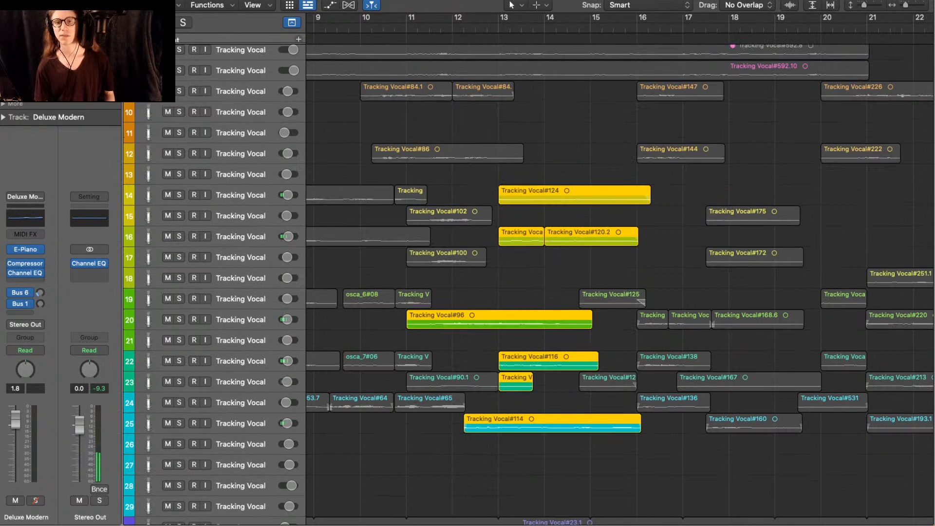
pyautogui.press('super+Down')
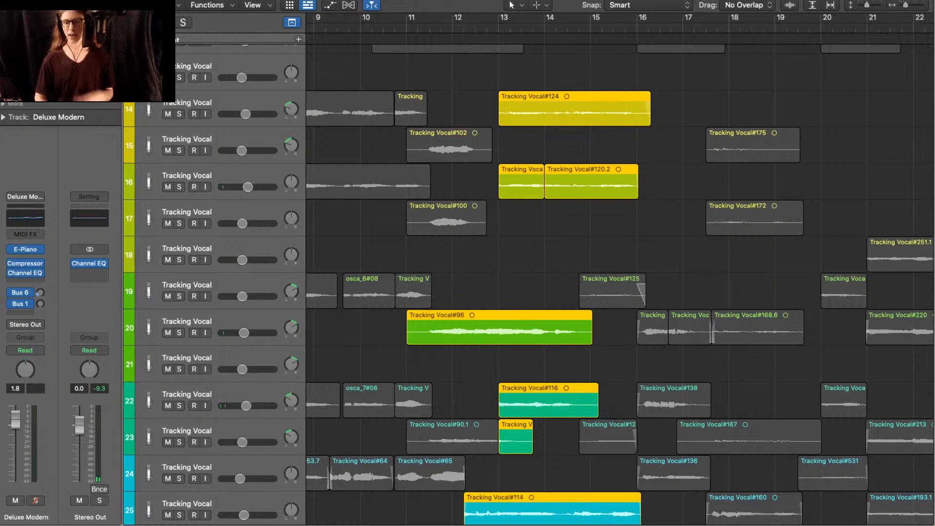
pyautogui.scroll(-2, 528, 284)
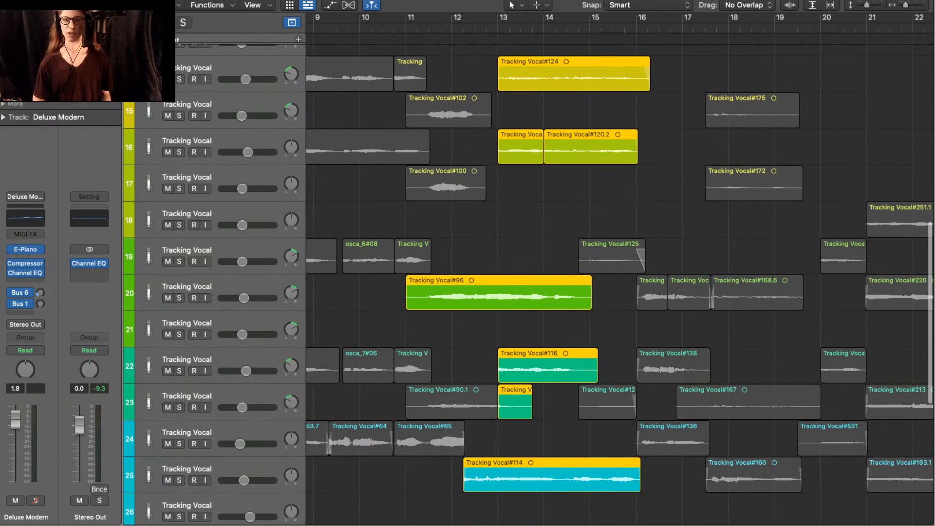
pyautogui.scroll(15, 529, 285)
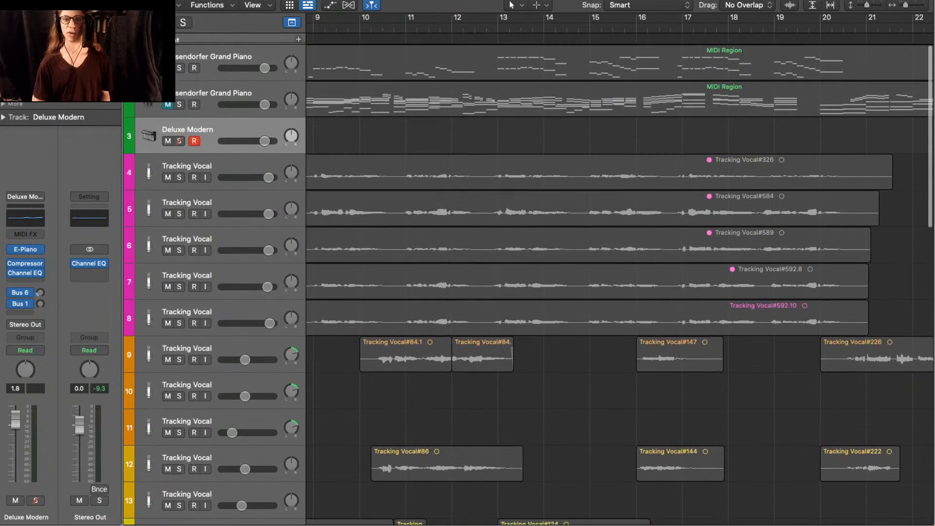
pyautogui.press('p')
pyautogui.press('p')
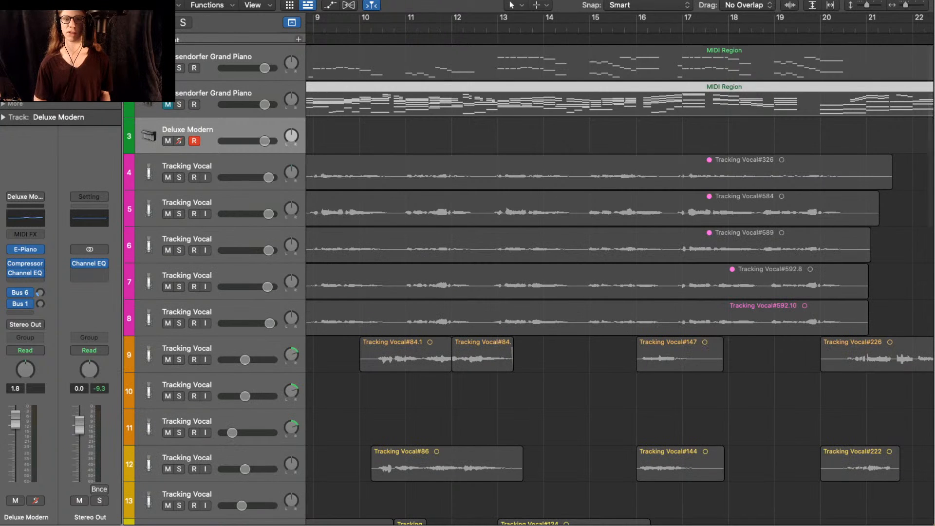
pyautogui.hotkey('ctrl', 's')
pyautogui.press('p')
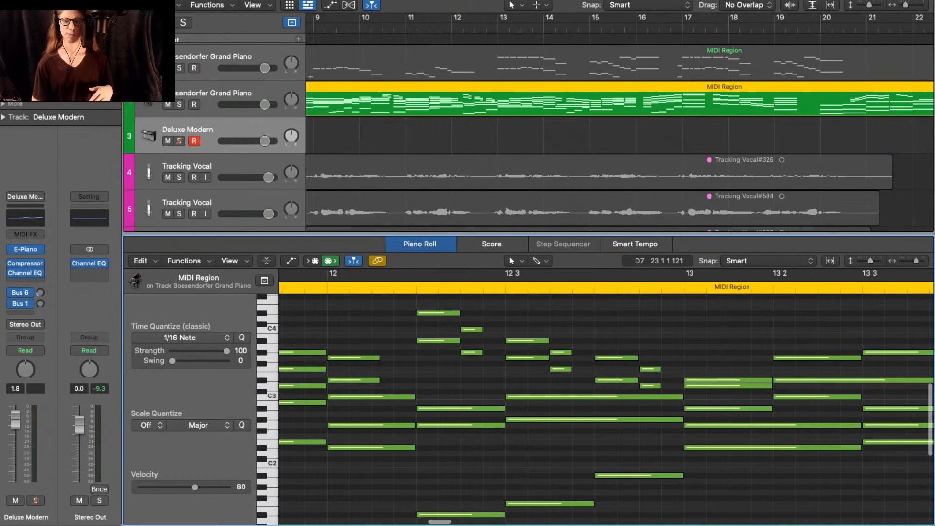
# - Audition the upper-voice notes of the descending two-part piano run in bar 12 one by one
pyautogui.scroll(-2, 681, 328)
pyautogui.press('z')
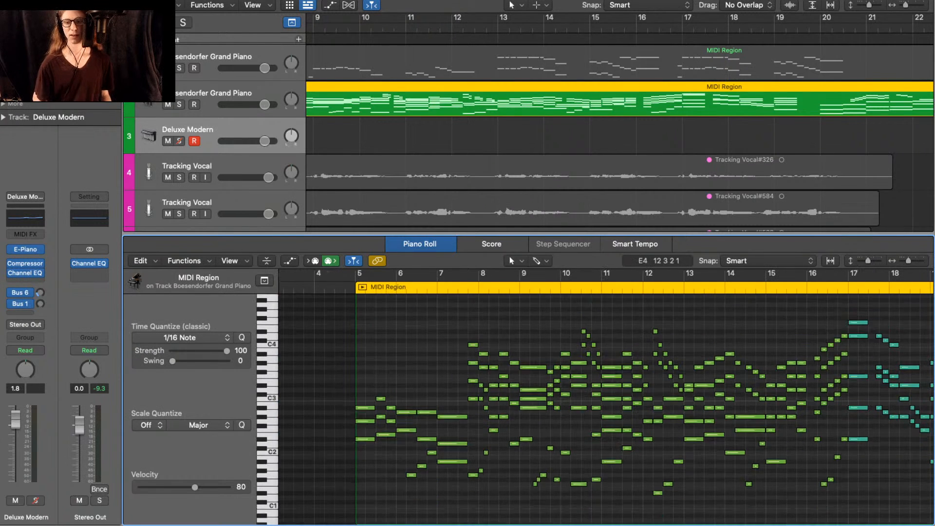
pyautogui.press('z')
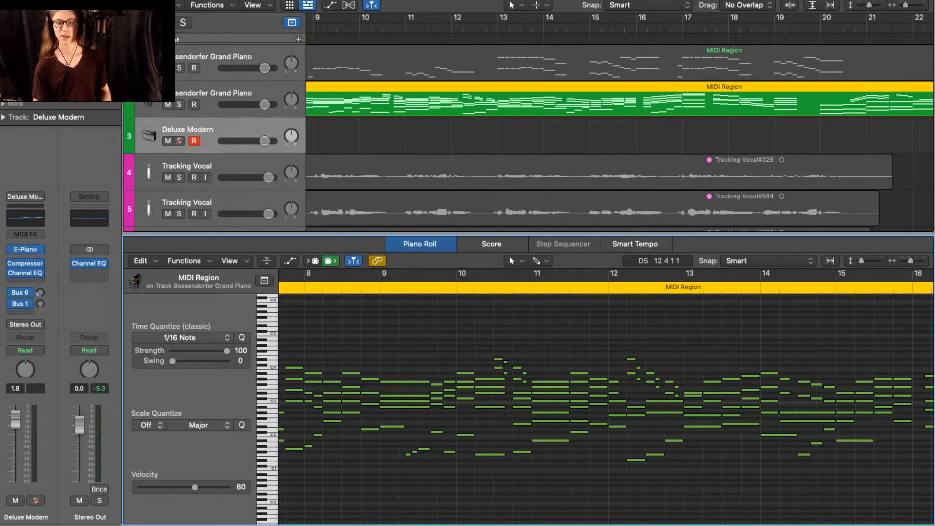
pyautogui.scroll(5, 682, 328)
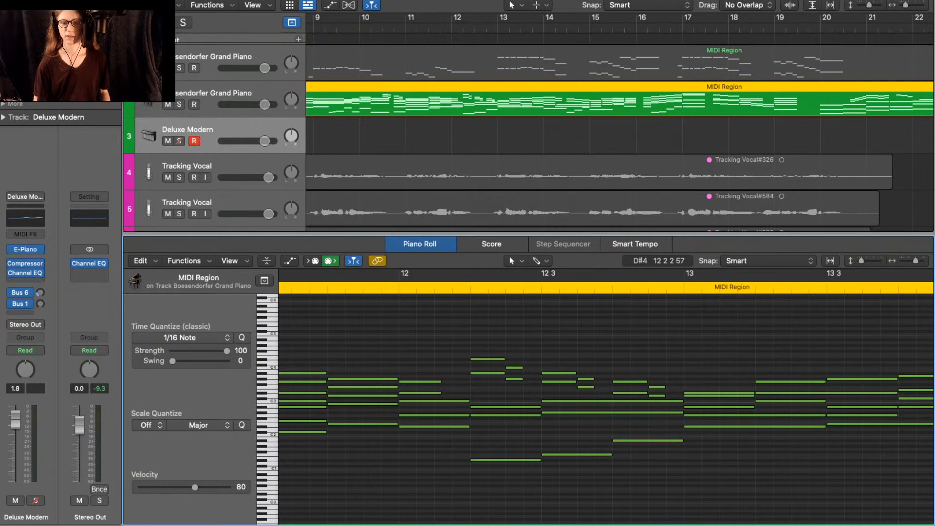
pyautogui.click(492, 359)
pyautogui.click(514, 367)
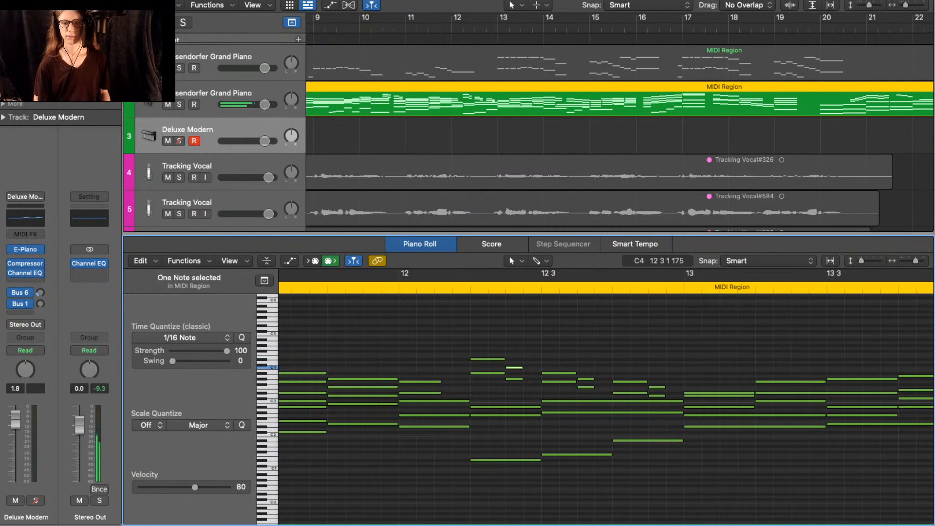
pyautogui.click(560, 373)
pyautogui.click(653, 390)
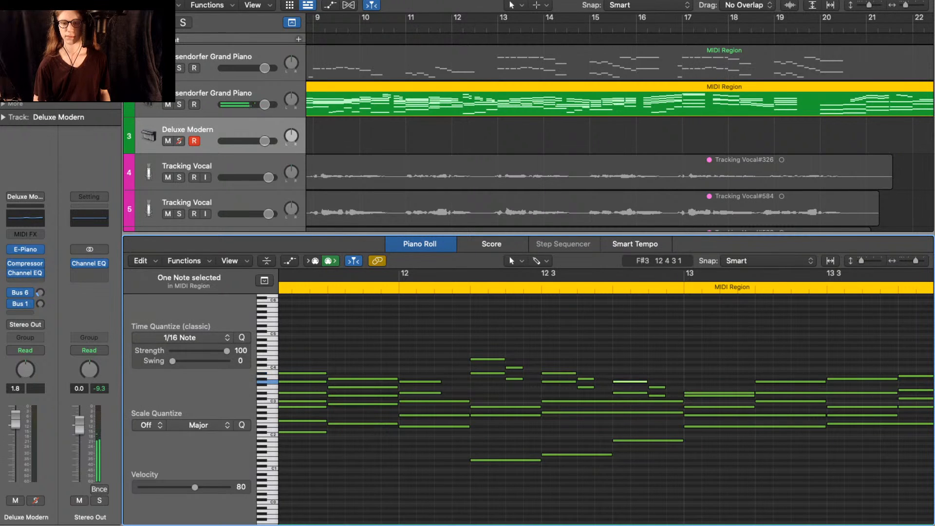
pyautogui.click(730, 415)
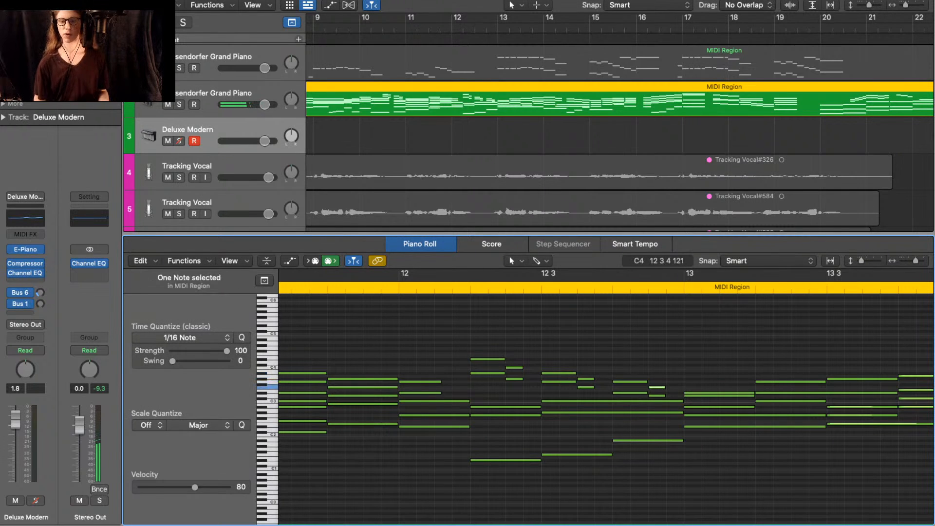
# - Audition the lower-voice notes of the same descending piano run in bar 12
pyautogui.click(489, 329)
pyautogui.click(731, 415)
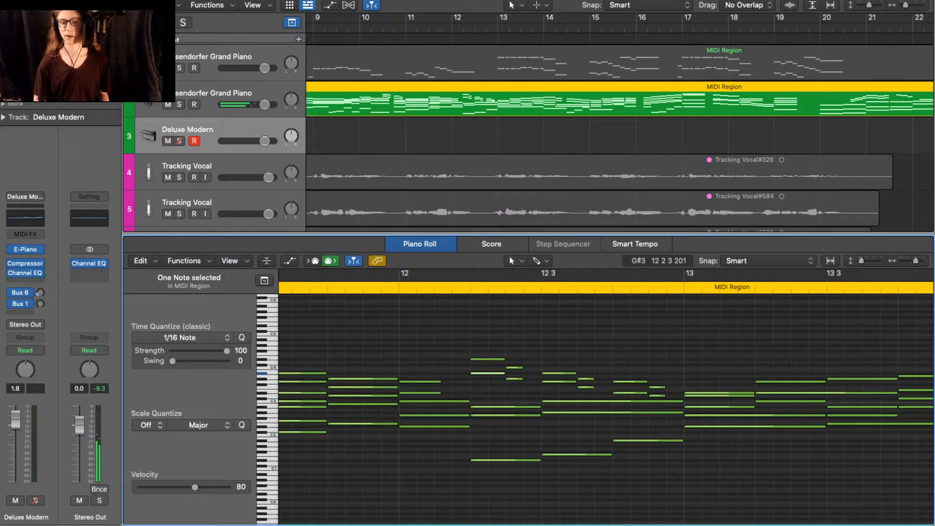
pyautogui.click(558, 381)
pyautogui.click(585, 387)
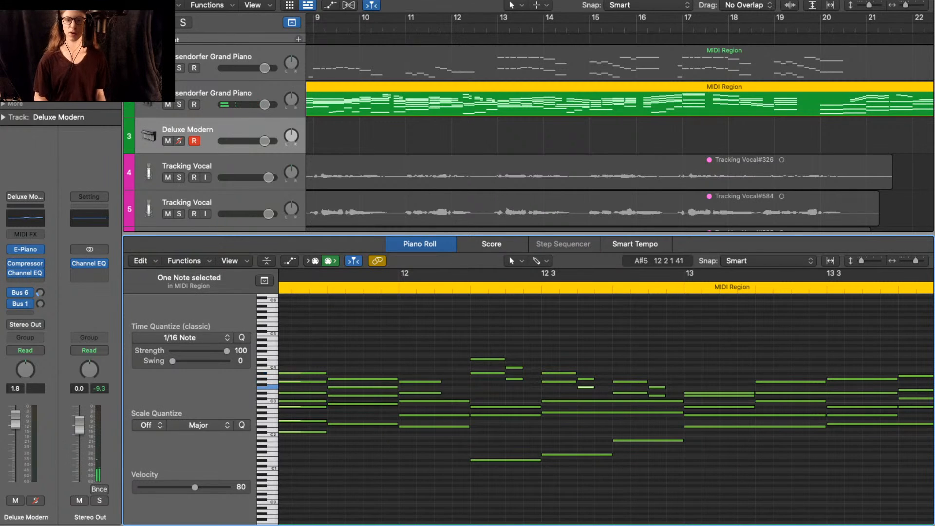
# - Select all notes of the descending two-part run in bar 12 and play the passage through bar 13
pyautogui.moveTo(477, 328); pyautogui.dragTo(674, 397)
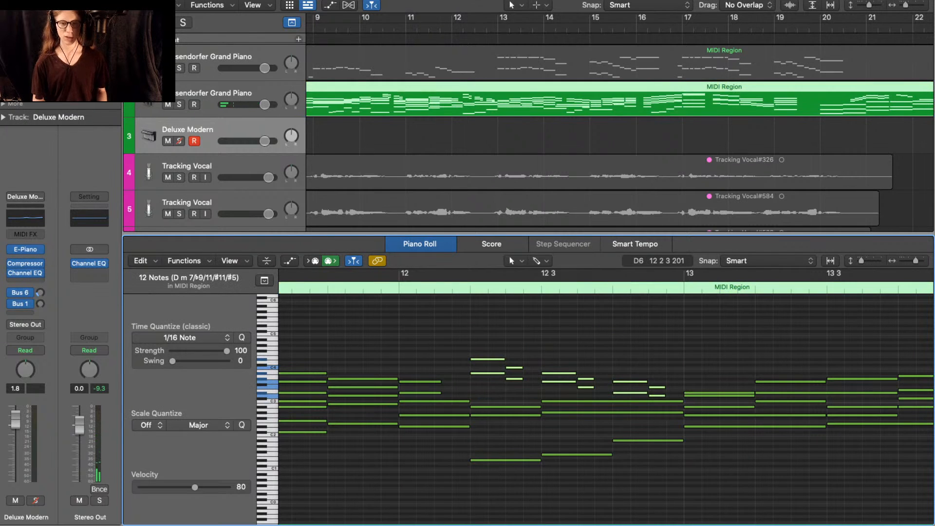
pyautogui.hotkey('ctrl', 's')
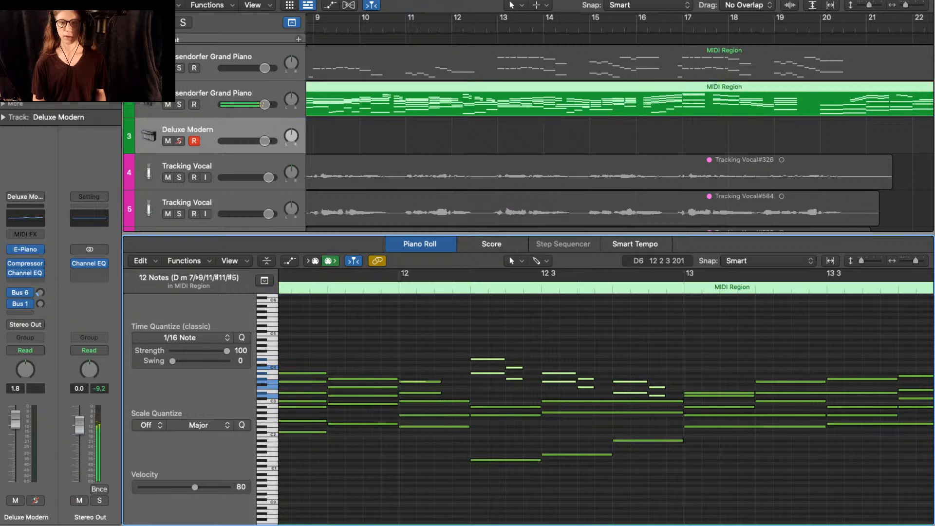
pyautogui.press('super+Left')
pyautogui.hscroll(4, 606, 409)
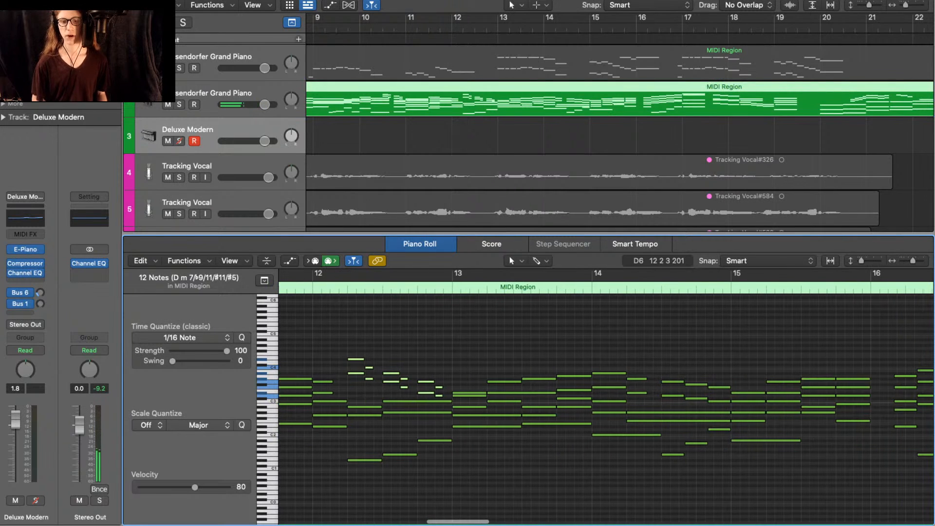
pyautogui.press('super+Right')
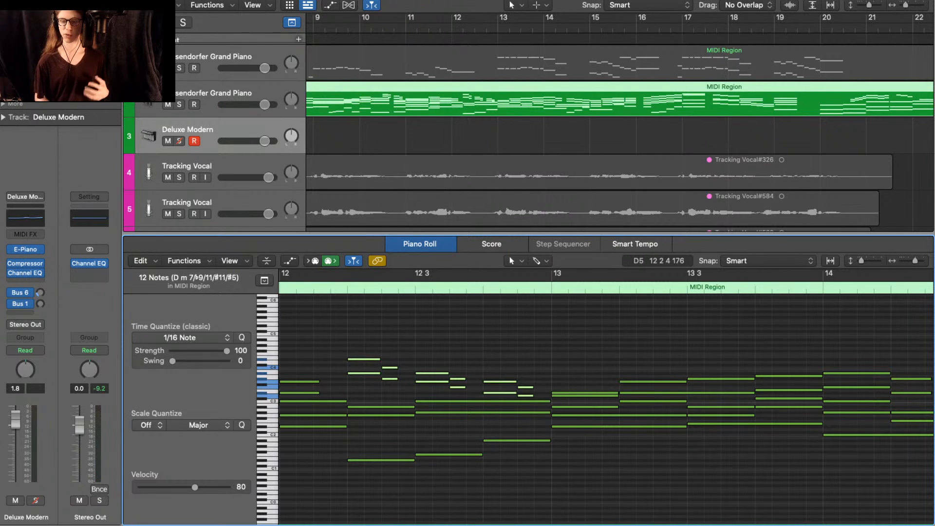
# - Replace the note selection with the bar 12 run together with the sustained chord and bass notes beneath it
pyautogui.click(415, 328)
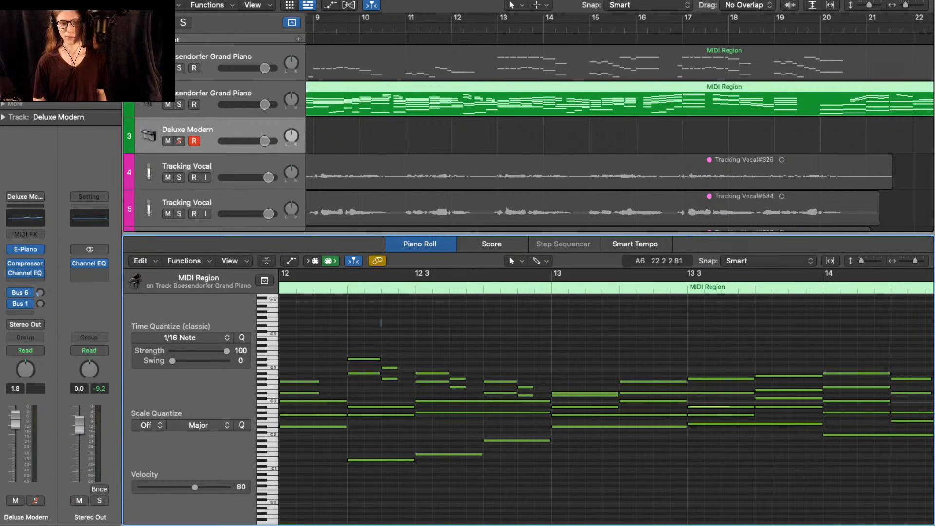
pyautogui.moveTo(380, 319); pyautogui.dragTo(539, 485)
pyautogui.hscroll(4, 539, 485)
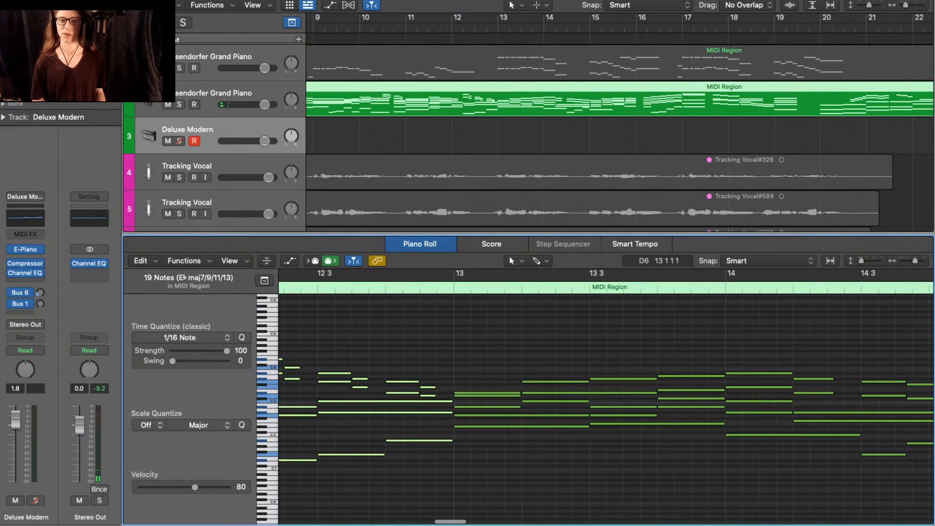
# - Solo the second Boesendorfer Grand Piano track and clear the note selection in the Piano Roll
pyautogui.press('s')
pyautogui.press('s')
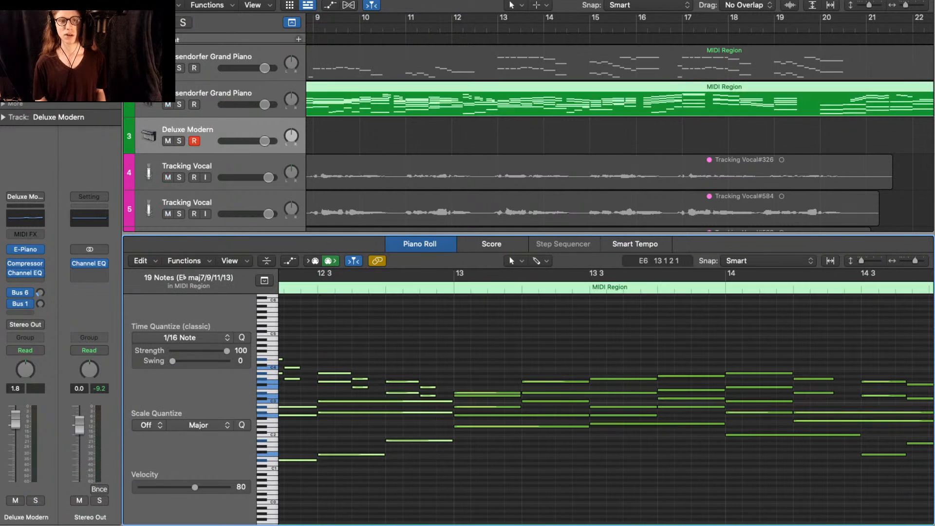
pyautogui.press('Up')
pyautogui.press('s')
pyautogui.click(472, 331)
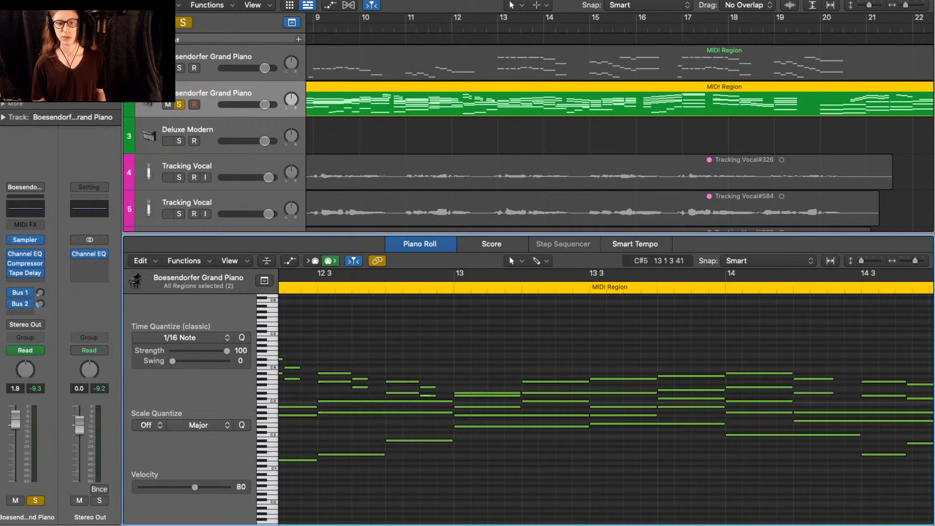
# - Examine the piano voicings in bars 12 to 15 up close, following how the chords lead out of the descending run
pyautogui.scroll(4, 472, 331)
pyautogui.press('super+Down')
pyautogui.press('super+Down')
pyautogui.press('super+Down')
pyautogui.press('super+Down')
pyautogui.press('super+Down')
pyautogui.press('super+Down')
pyautogui.press('super+Down')
pyautogui.press('super+Down')
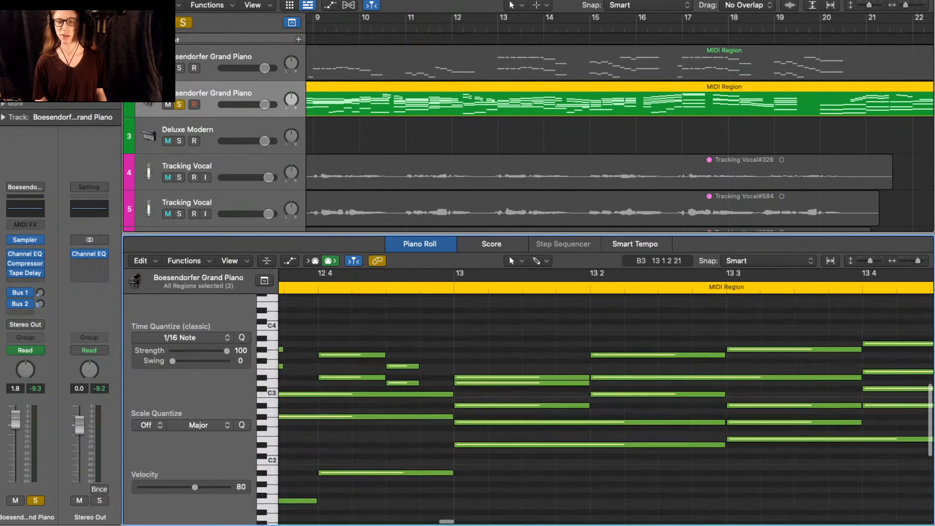
pyautogui.press('super+Up')
pyautogui.press('super+Up')
pyautogui.press('super+Up')
pyautogui.press('super+Left')
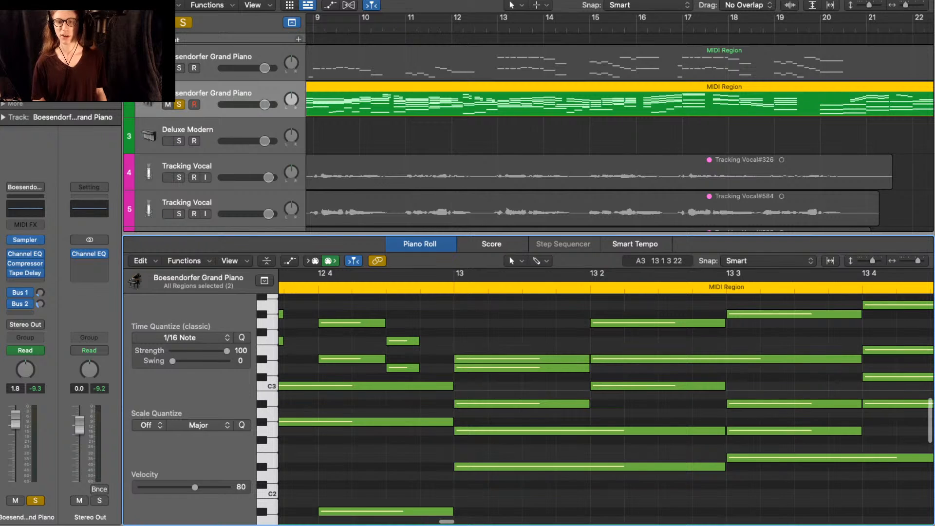
pyautogui.press('super+Left')
pyautogui.press('super+Left')
pyautogui.press('super+Left')
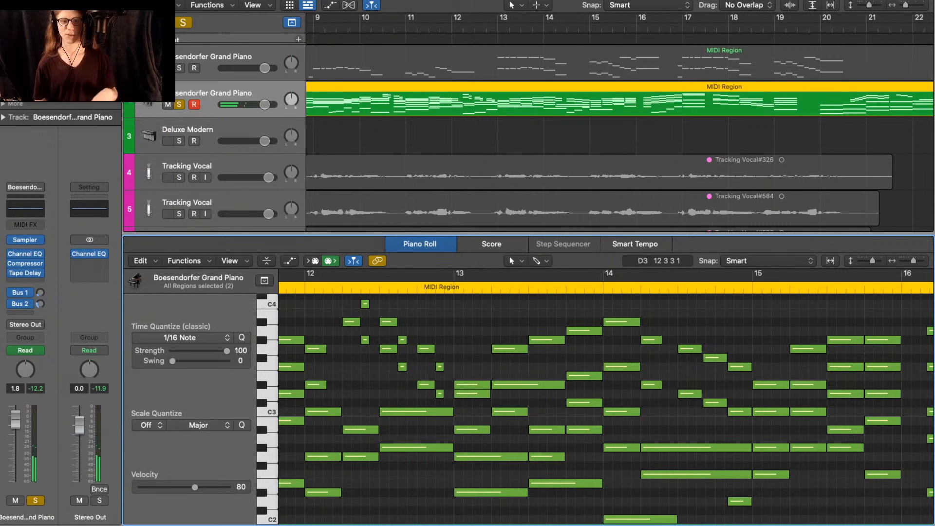
# - Select the Deluxe Modern track and bring the second piano track's MIDI notes back into the Piano Roll
pyautogui.click(209, 130)
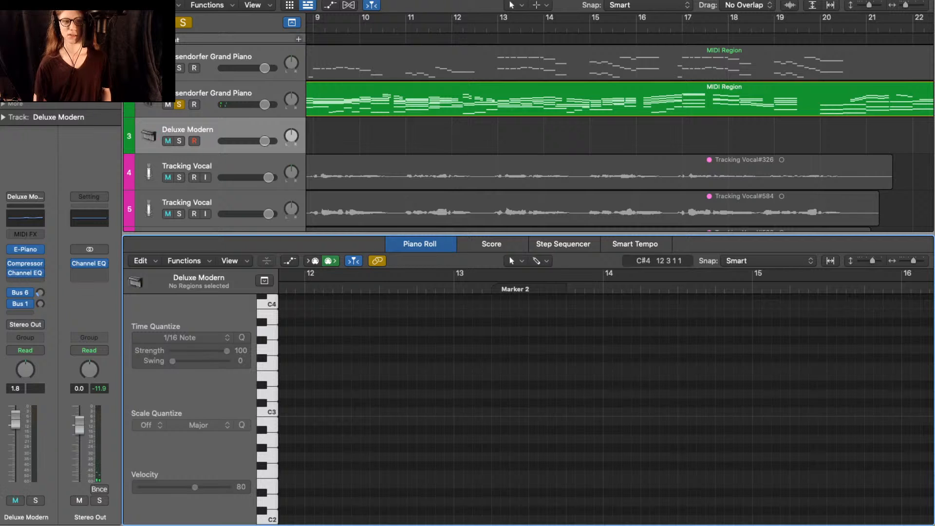
pyautogui.click(380, 135)
pyautogui.press('super+a')
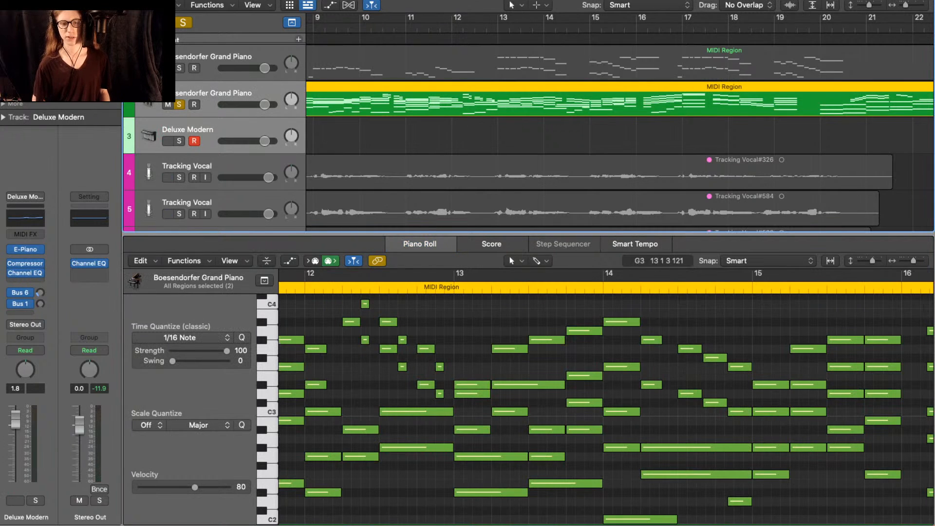
# - Select only the two adjacent notes, D and Eb, in the chord at the start of bar 13
pyautogui.click(472, 385)
pyautogui.keyDown('shift'); pyautogui.click(472, 393); pyautogui.keyUp('shift')
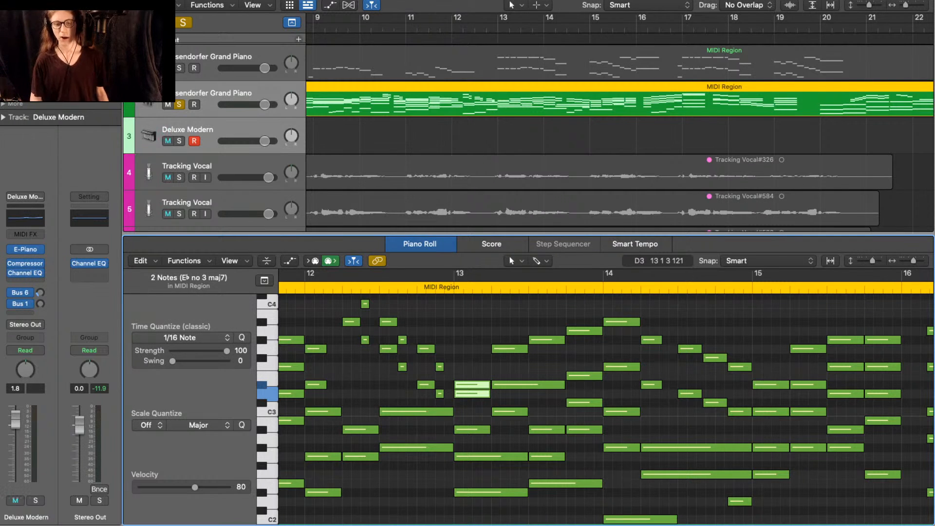
pyautogui.click(490, 376)
pyautogui.moveTo(476, 410); pyautogui.dragTo(476, 367)
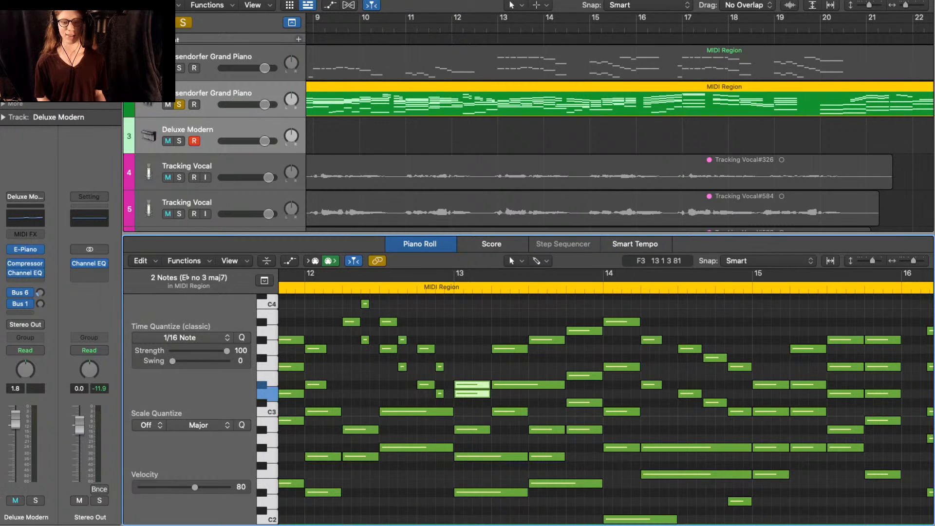
# - Select all five notes of the chord that opens bar 13 in the piano part
pyautogui.press('super+Up')
pyautogui.press('super+Up')
pyautogui.press('super+Down')
pyautogui.scroll(-1, 476, 368)
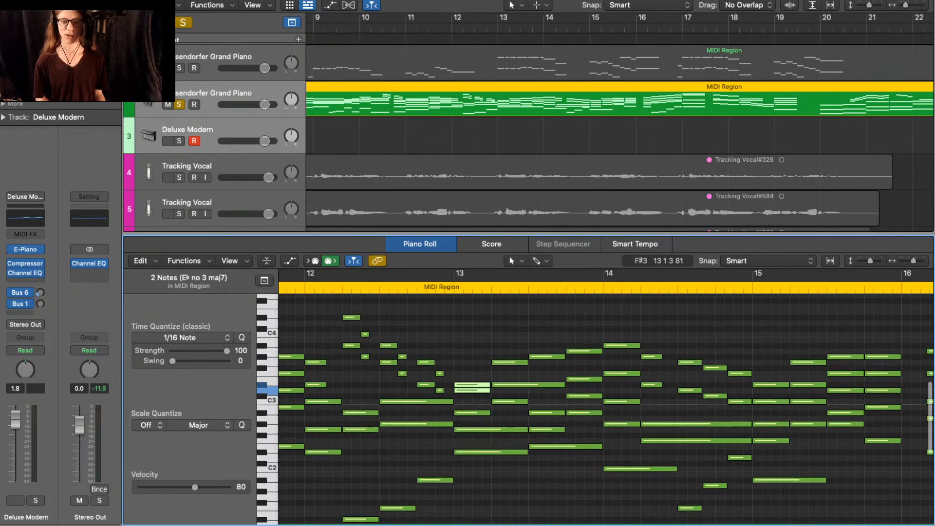
pyautogui.press('super+Right')
pyautogui.press('super+Right')
pyautogui.press('super+Right')
pyautogui.press('super+Right')
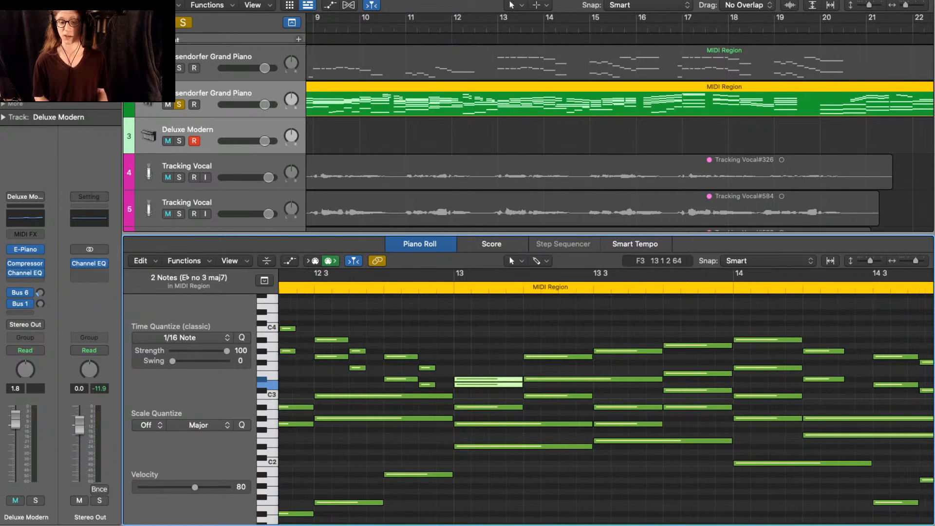
pyautogui.press('super+Left')
pyautogui.click(481, 338)
pyautogui.scroll(-2, 481, 339)
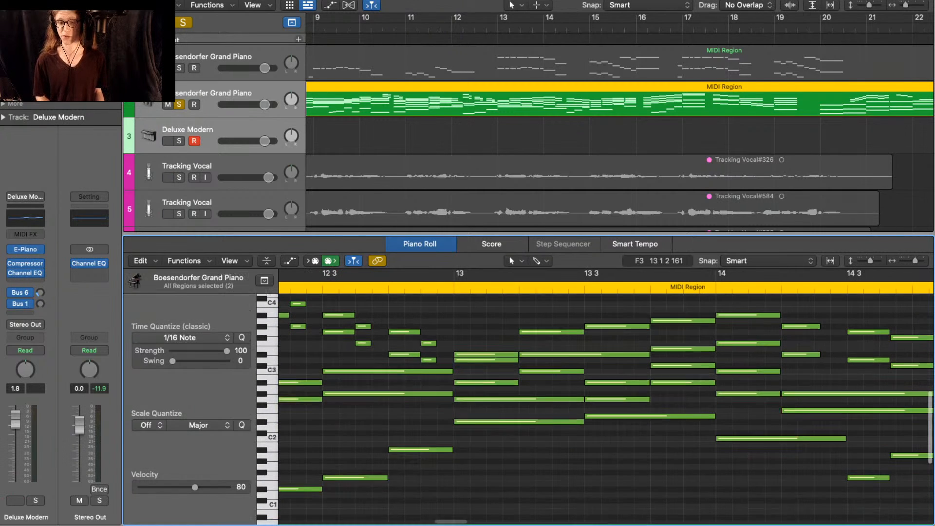
pyautogui.moveTo(482, 324); pyautogui.dragTo(507, 434)
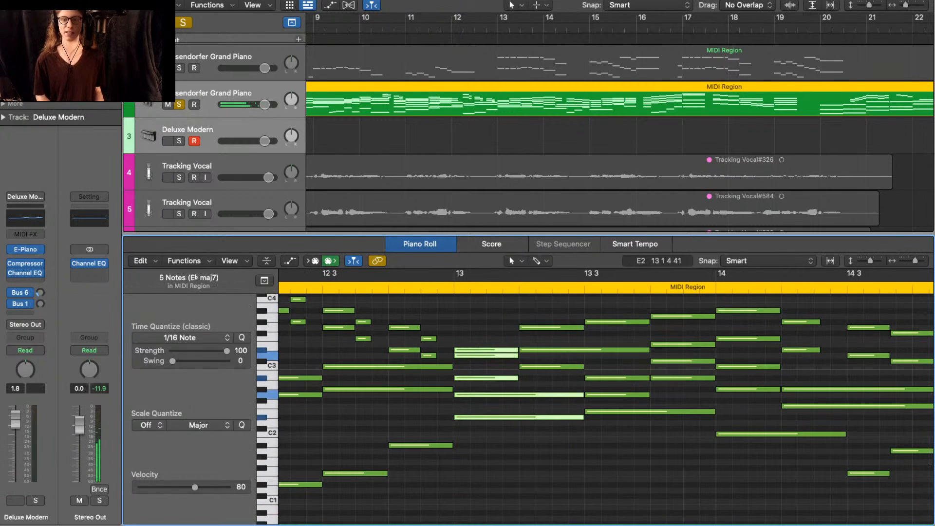
# - Narrow the chord selection at bar 13 to its two adjacent upper notes, and clear the selection
pyautogui.click(497, 332)
pyautogui.moveTo(497, 334); pyautogui.dragTo(497, 363)
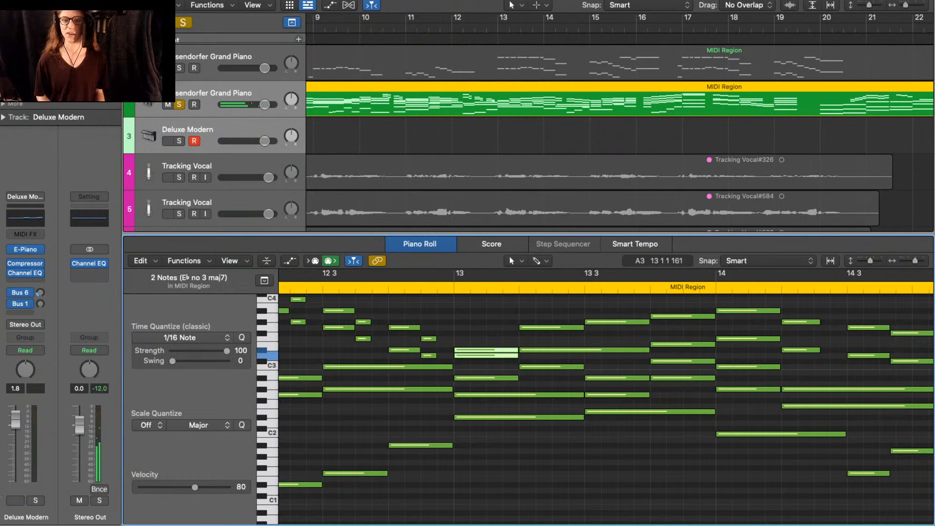
pyautogui.click(468, 318)
pyautogui.hscroll(1, 466, 316)
pyautogui.scroll(1, 465, 317)
pyautogui.scroll(-2, 466, 315)
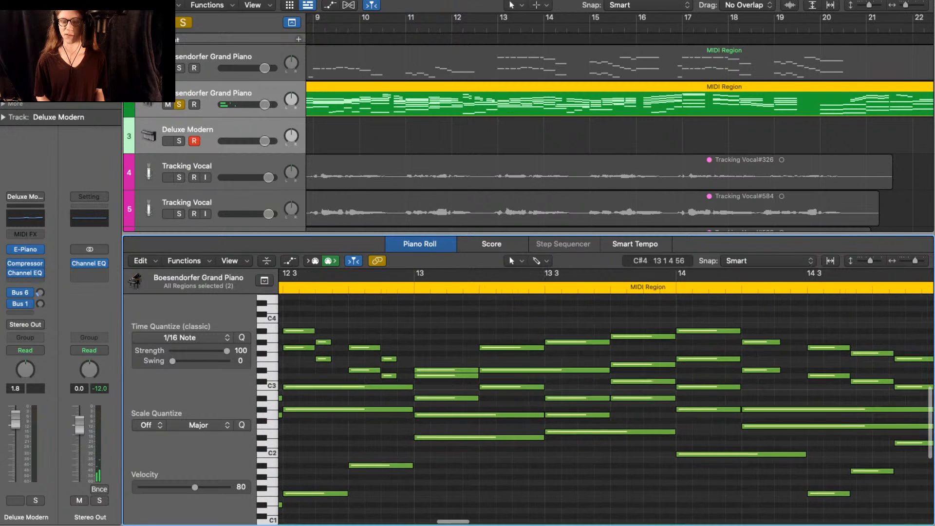
# - Isolate the bass note beneath the last chord of bar 13, clear the selection and play the passage
pyautogui.scroll(-2, 466, 316)
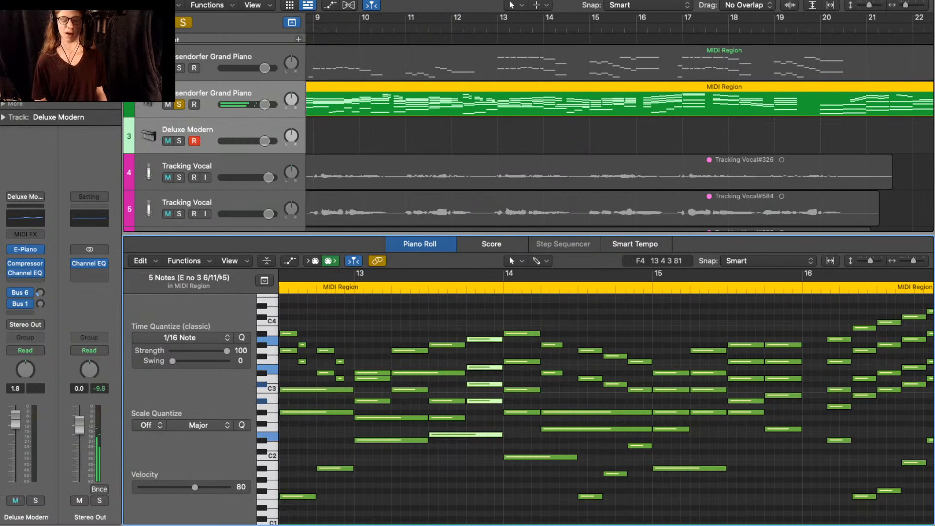
pyautogui.scroll(5, 493, 341)
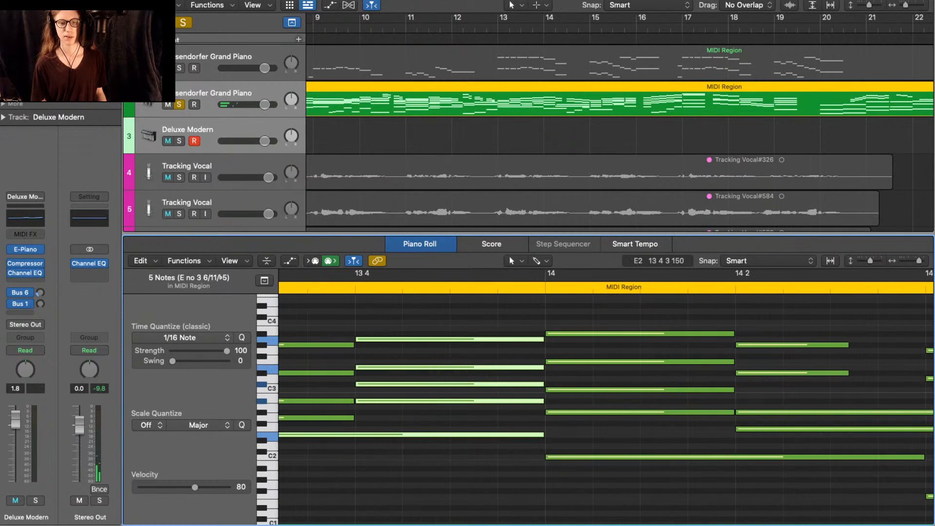
pyautogui.moveTo(480, 453); pyautogui.dragTo(477, 430)
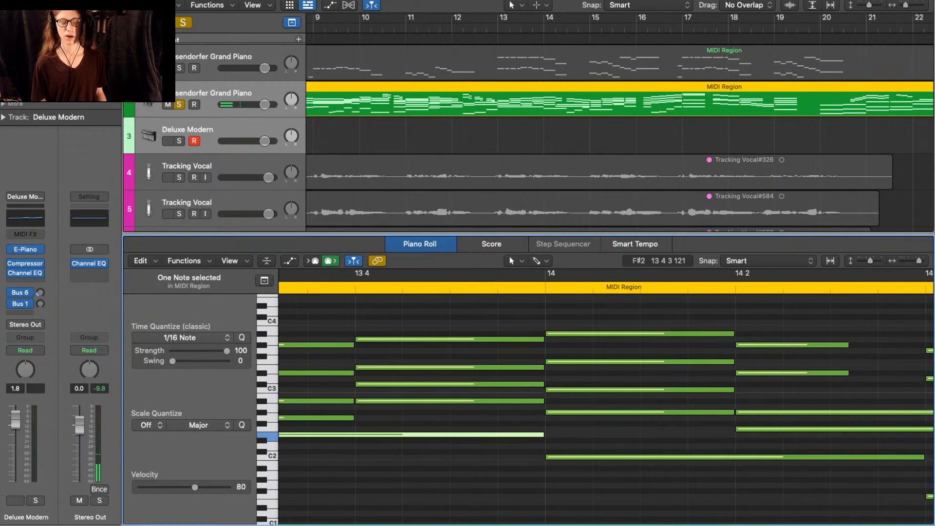
pyautogui.click(484, 462)
pyautogui.scroll(-3, 493, 389)
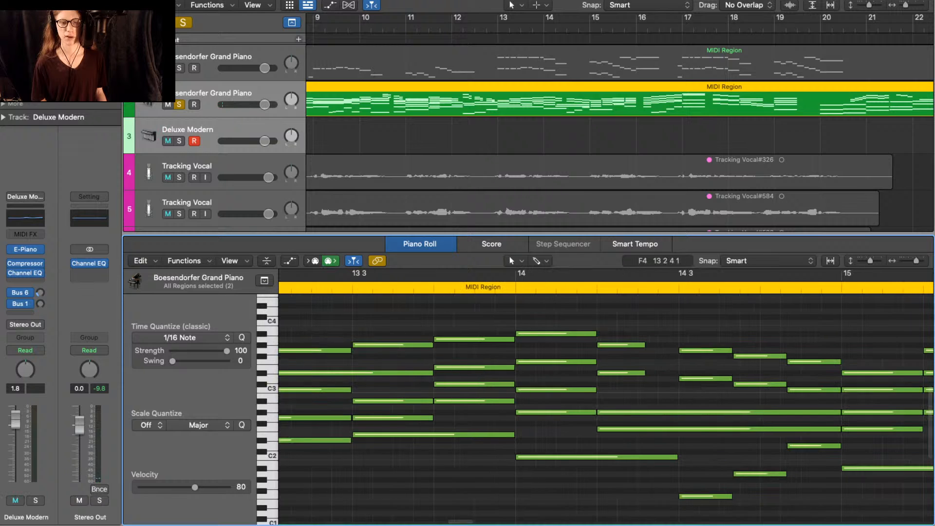
pyautogui.press('space')
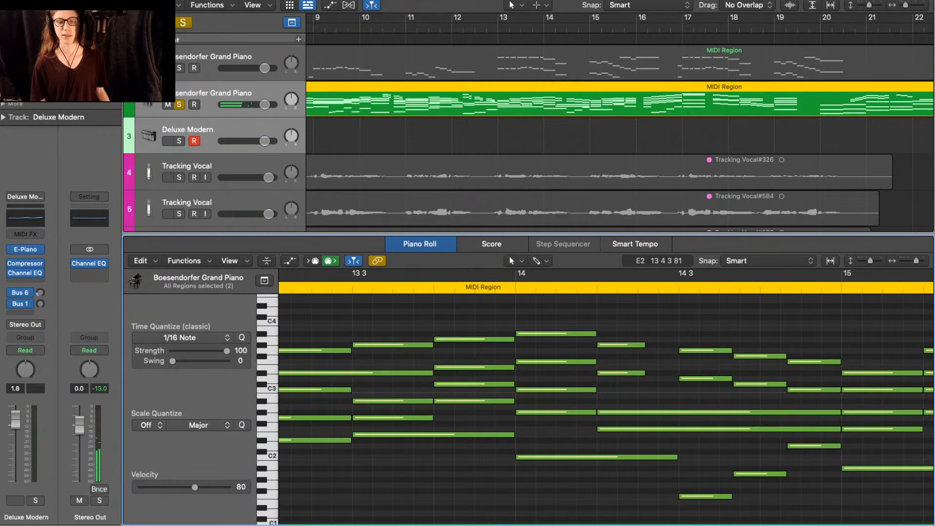
# - Audition the second-highest and the highest note of the last chord in bar 13
pyautogui.scroll(1, 606, 409)
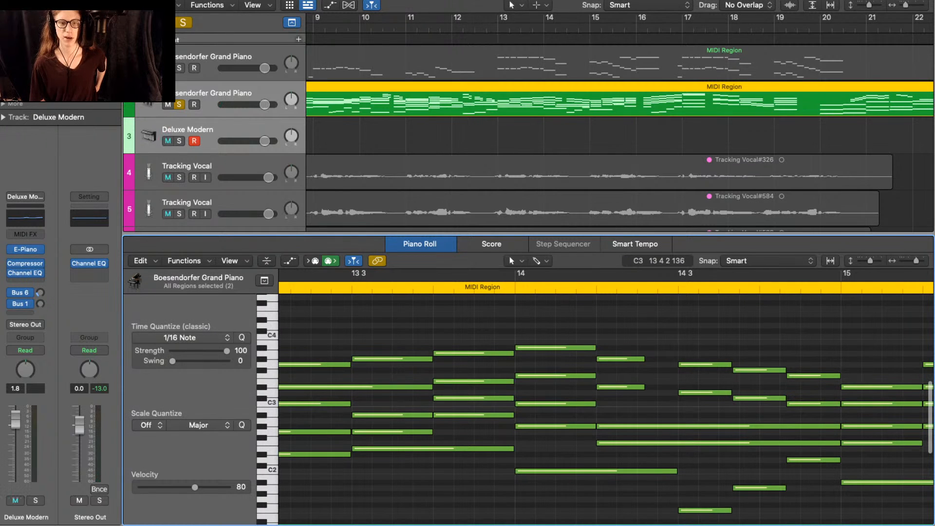
pyautogui.click(462, 381)
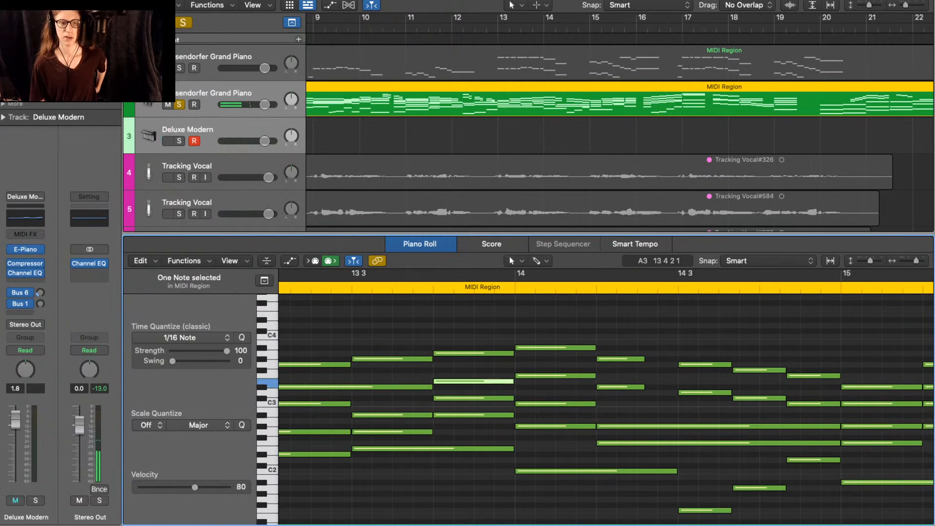
pyautogui.click(495, 353)
# - Close the Piano Roll and turn off solo on the second Boesendorfer Grand Piano track
pyautogui.scroll(-3, 494, 353)
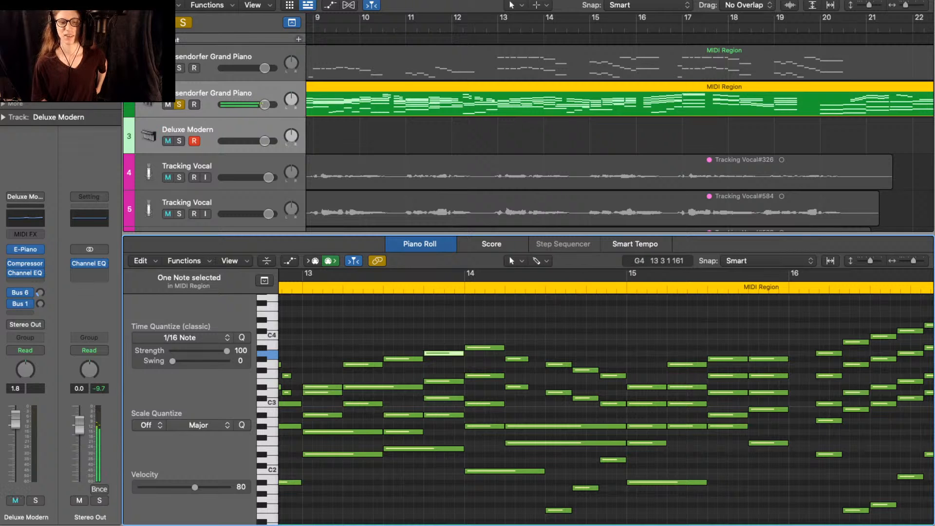
pyautogui.hscroll(-5, 606, 409)
pyautogui.scroll(-1, 606, 408)
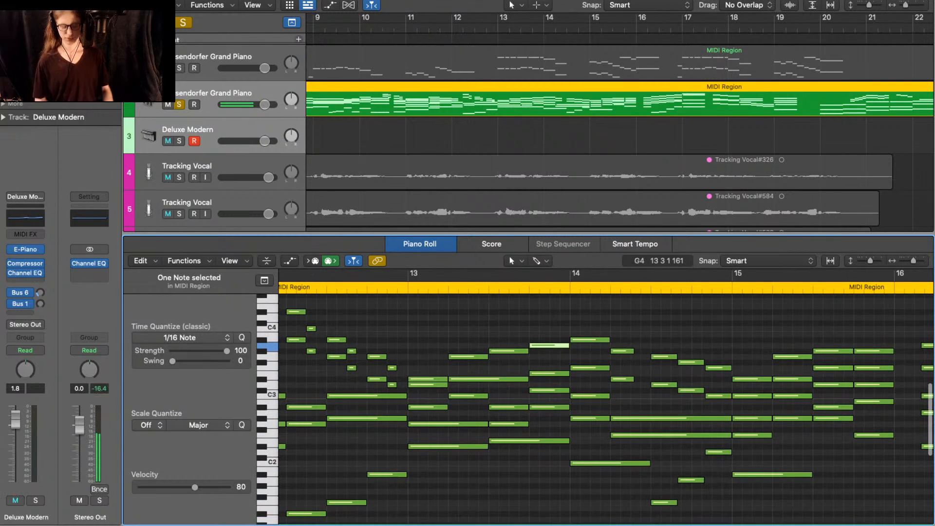
pyautogui.press('p')
pyautogui.scroll(-6, 618, 272)
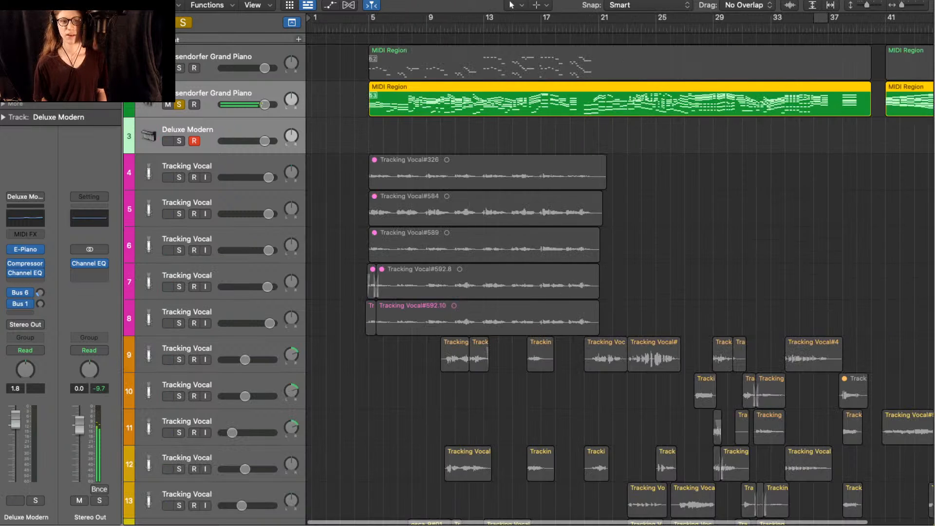
pyautogui.press('s')
pyautogui.press('s')
pyautogui.press('Up')
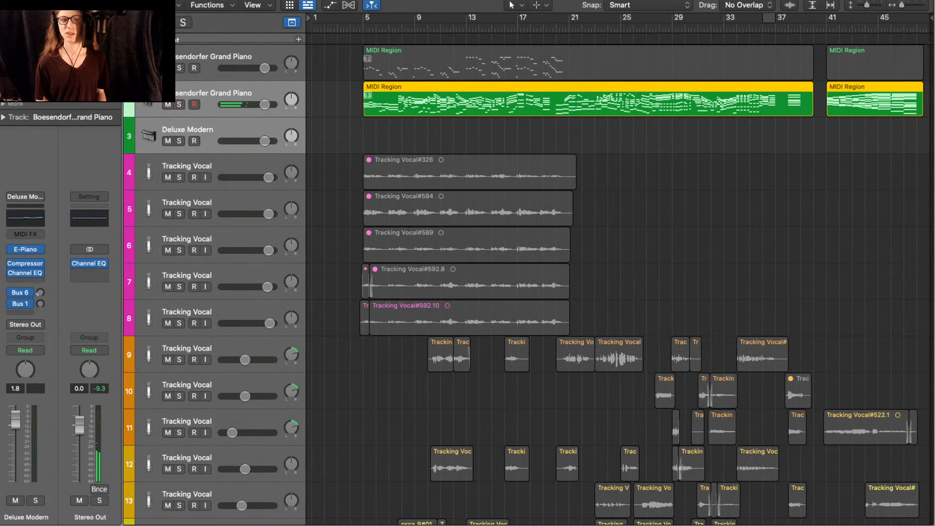
# - Select vocal track 5 and look through the vocal layers around bars 13 to 19 in the arrangement
pyautogui.press('Down')
pyautogui.press('Down')
pyautogui.press('Down')
pyautogui.scroll(-10, 618, 285)
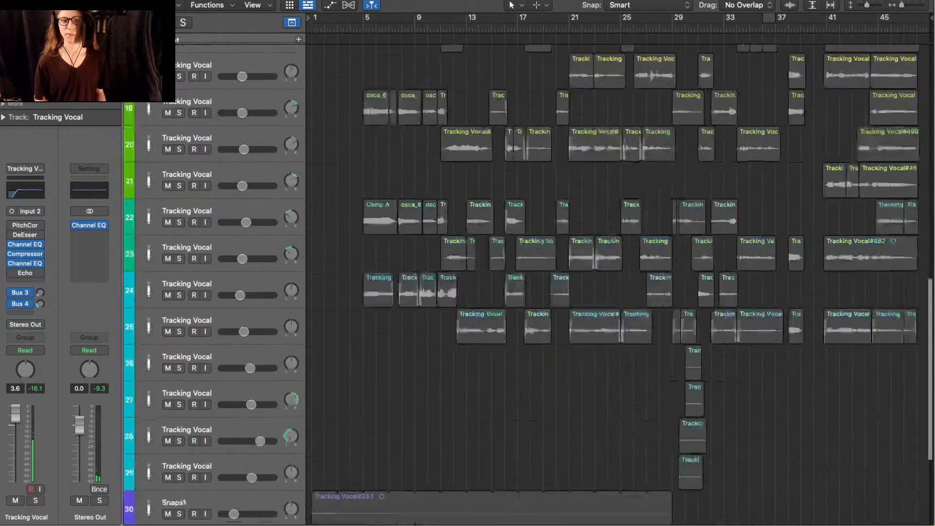
pyautogui.scroll(10, 618, 285)
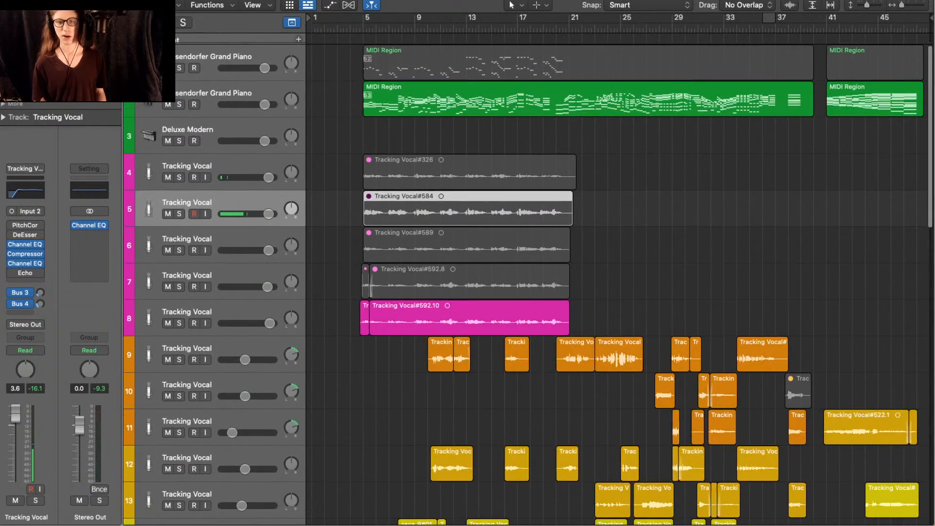
pyautogui.scroll(-7, 484, 285)
pyautogui.scroll(6, 484, 284)
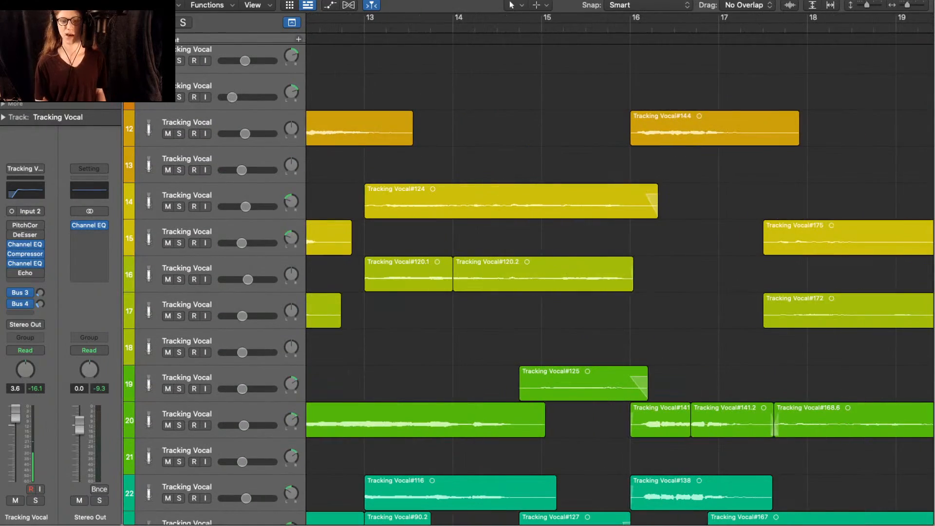
# - Reduce the track height and solo the vocal regions crossing bar 14 on tracks 14 to 25, adding Tracking Vocal#120.1
pyautogui.press('super+Up')
pyautogui.press('super+Up')
pyautogui.press('super+Up')
pyautogui.press('super+Up')
pyautogui.press('super+Up')
pyautogui.press('super+Up')
pyautogui.press('super+Up')
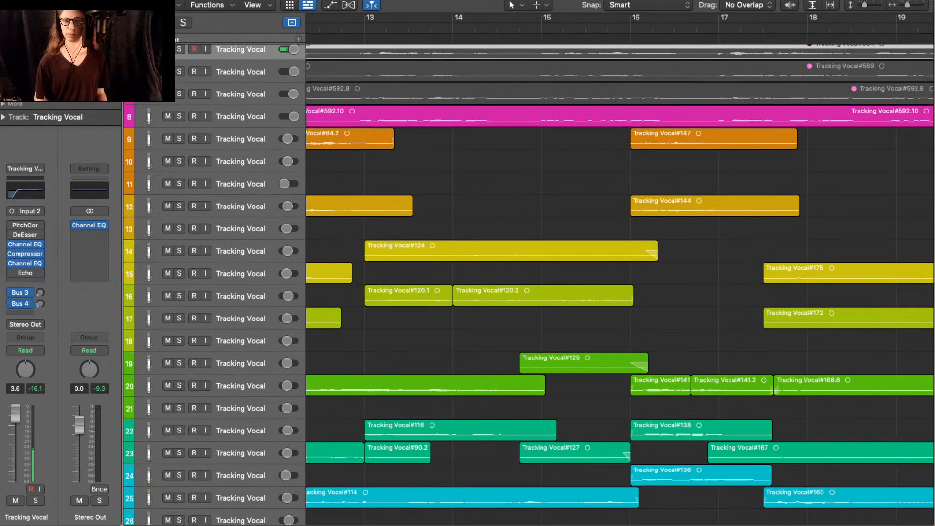
pyautogui.moveTo(466, 167); pyautogui.dragTo(520, 509)
pyautogui.scroll(-2, 520, 508)
pyautogui.hotkey('ctrl', 's')
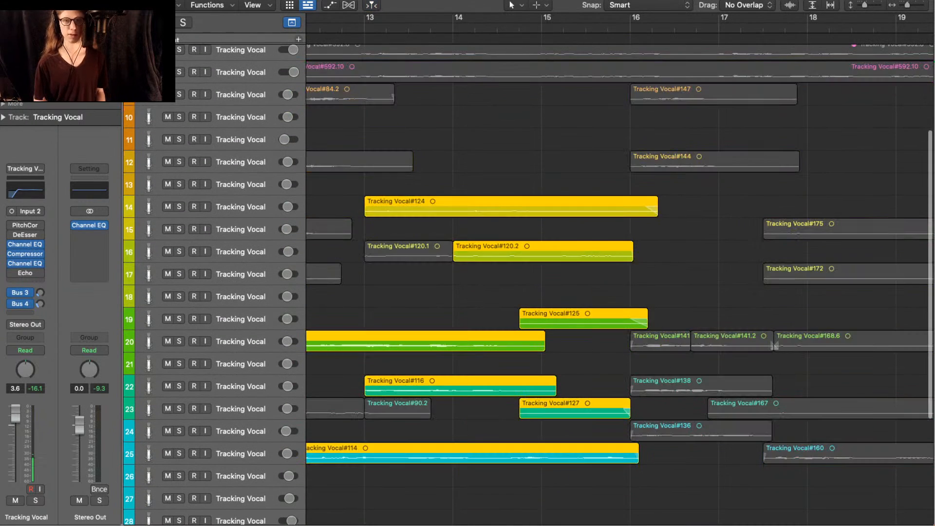
pyautogui.keyDown('shift'); pyautogui.click(408, 250); pyautogui.keyUp('shift')
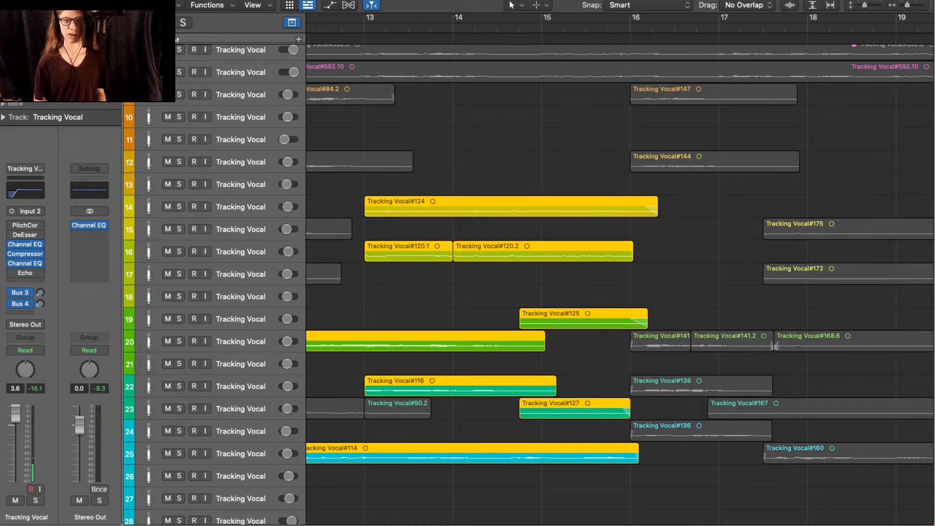
# - Replace the selection with all vocal regions in bars 13 and 14 on tracks 12 to 25, and cycle bar 13 to bar 15
pyautogui.click(454, 294)
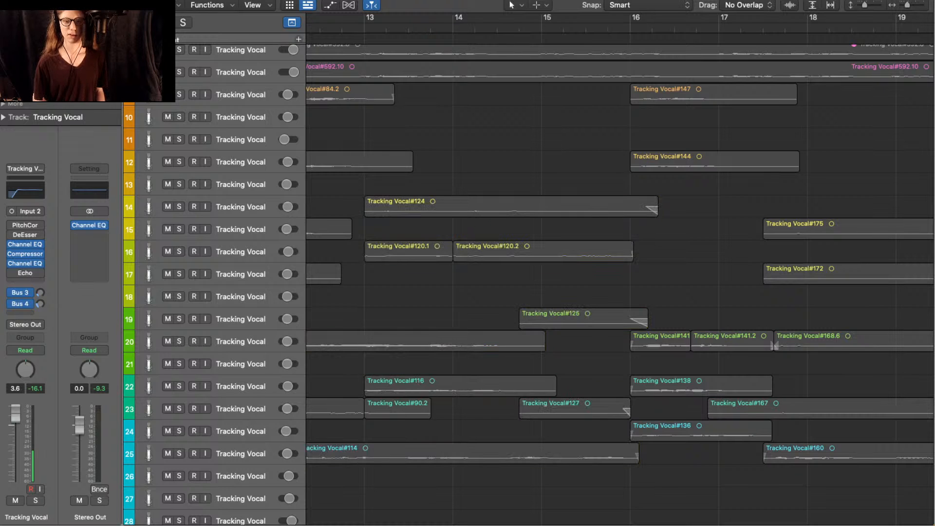
pyautogui.moveTo(386, 130); pyautogui.dragTo(526, 523)
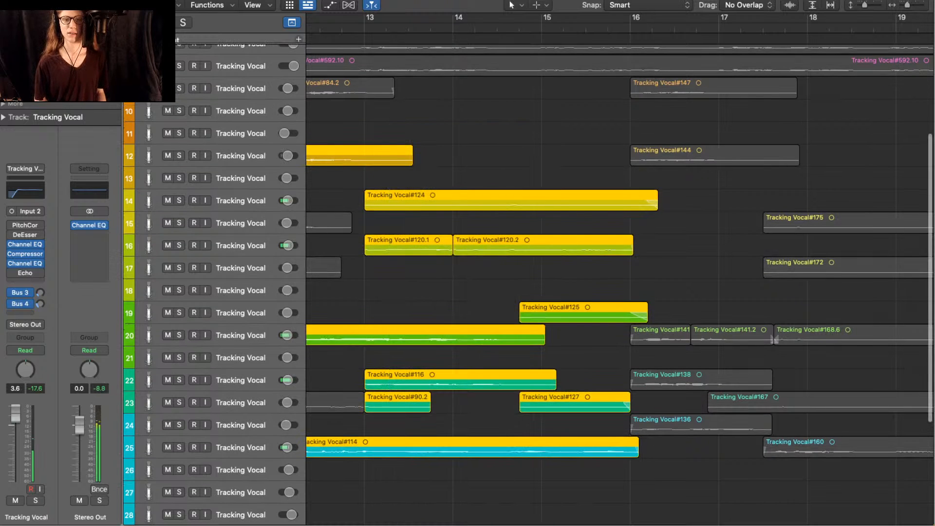
pyautogui.moveTo(364, 17); pyautogui.dragTo(541, 18)
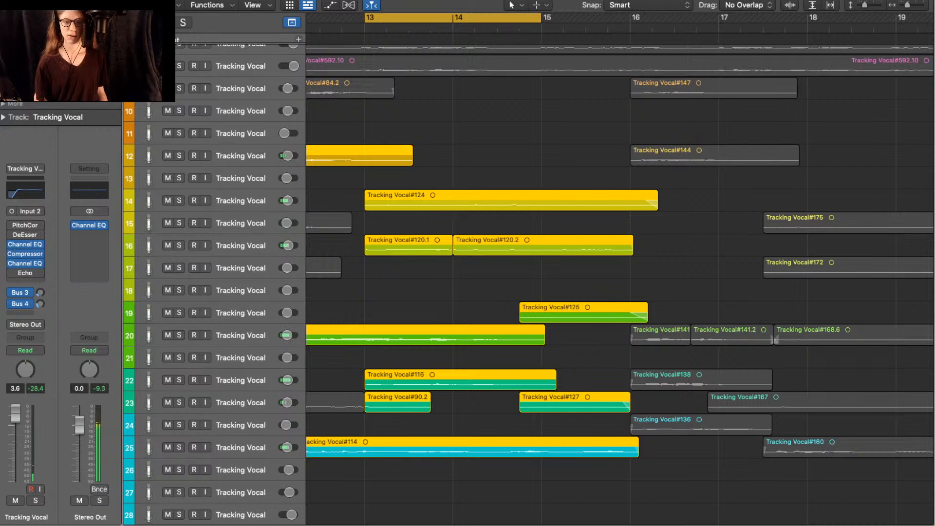
# - Audition Tracking Vocal#120.1, #124, #114 and #116 one at a time, and reselect all vocal layers in bars 13 and 14
pyautogui.click(409, 269)
pyautogui.click(409, 245)
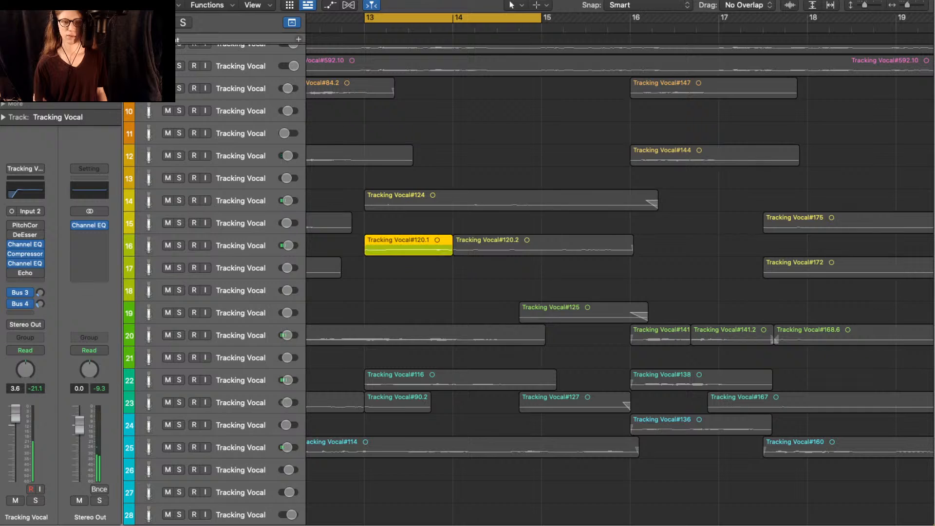
pyautogui.click(419, 201)
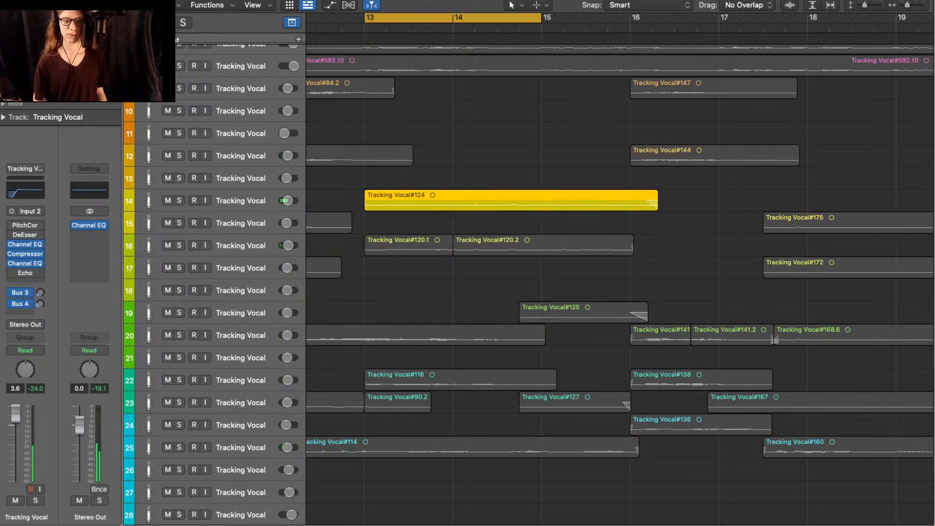
pyautogui.click(439, 379)
pyautogui.click(467, 447)
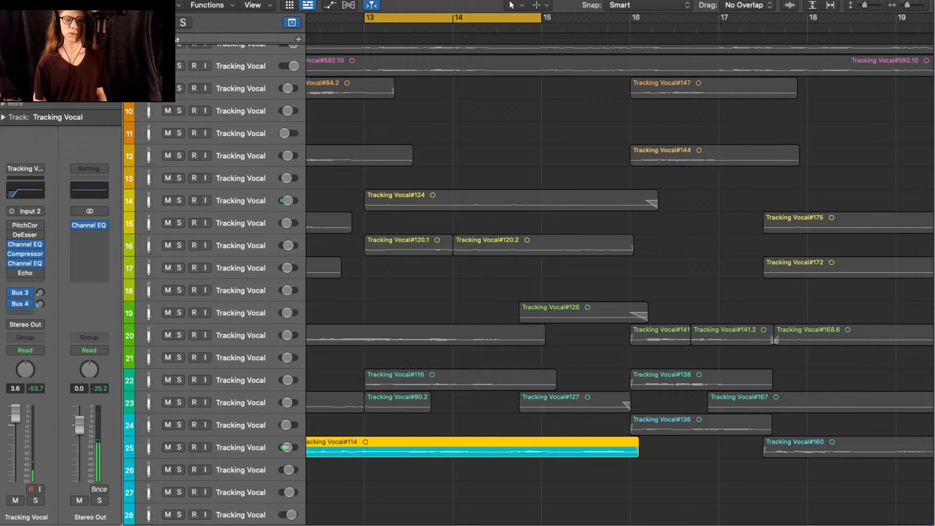
pyautogui.click(453, 380)
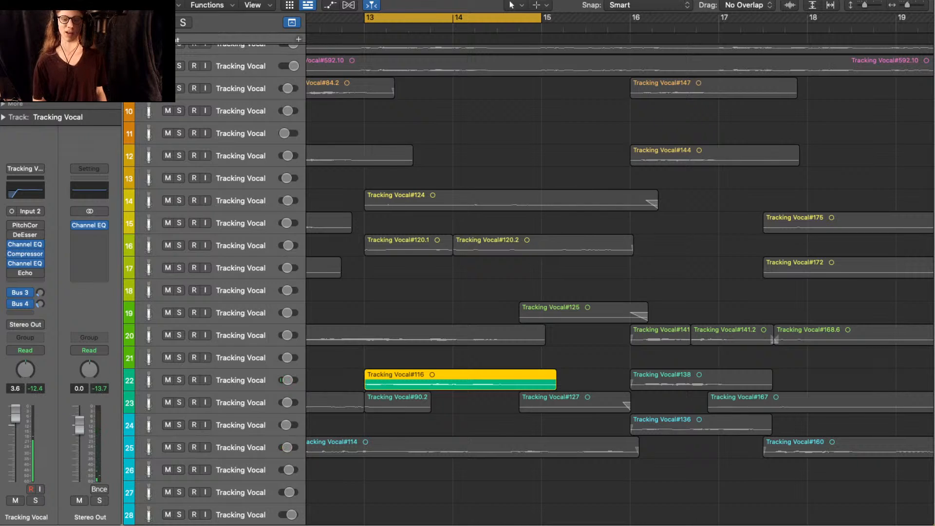
pyautogui.moveTo(522, 480); pyautogui.dragTo(407, 130)
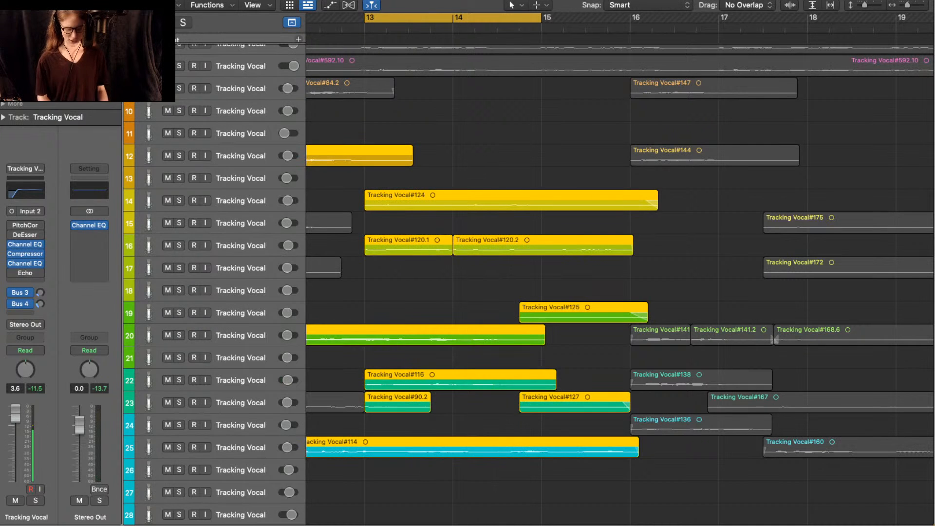
# - Turn off the cycle, play the soloed vocal layers of bars 13 and 14, and clear the region selection
pyautogui.press('c')
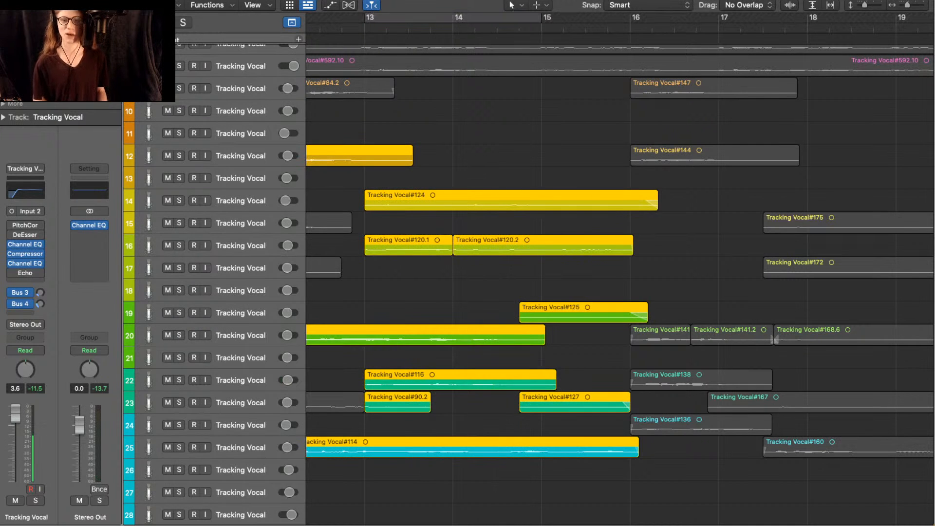
pyautogui.press('space')
pyautogui.scroll(-10, 619, 285)
pyautogui.scroll(3, 620, 285)
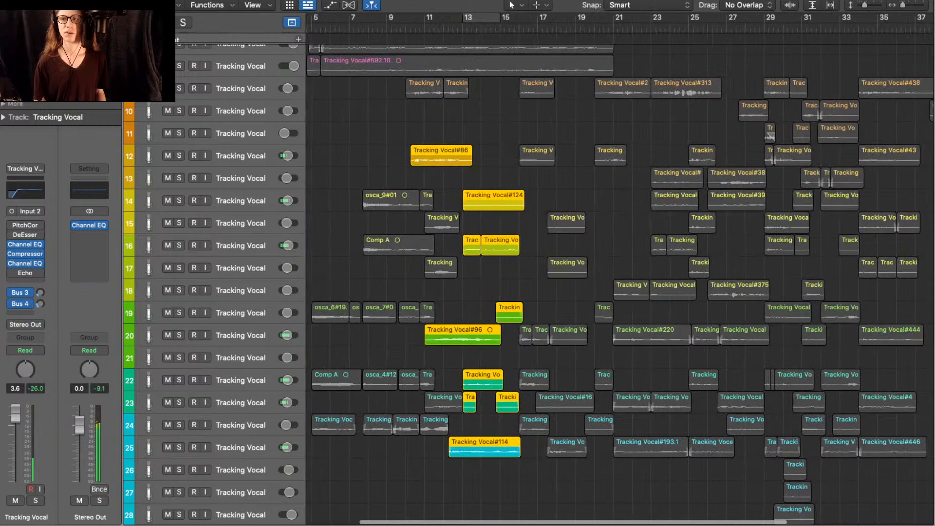
pyautogui.scroll(4, 413, 285)
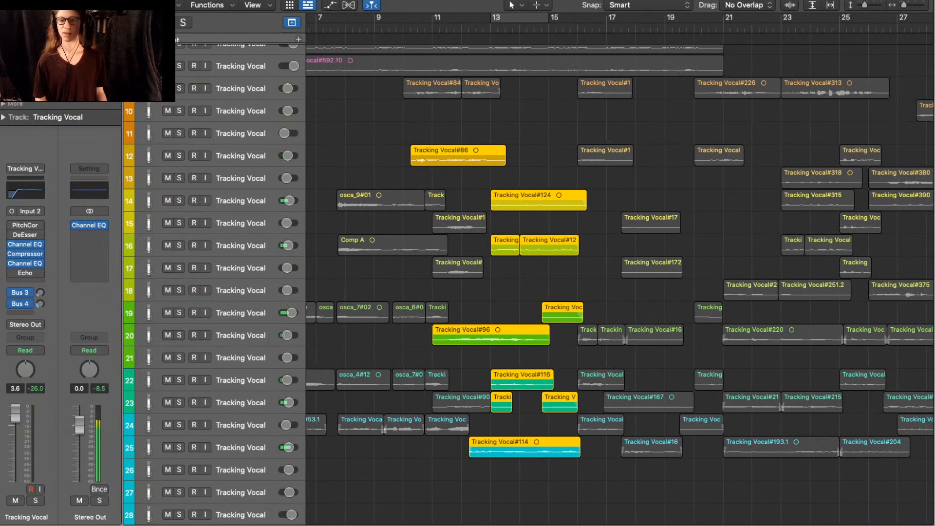
pyautogui.click(578, 290)
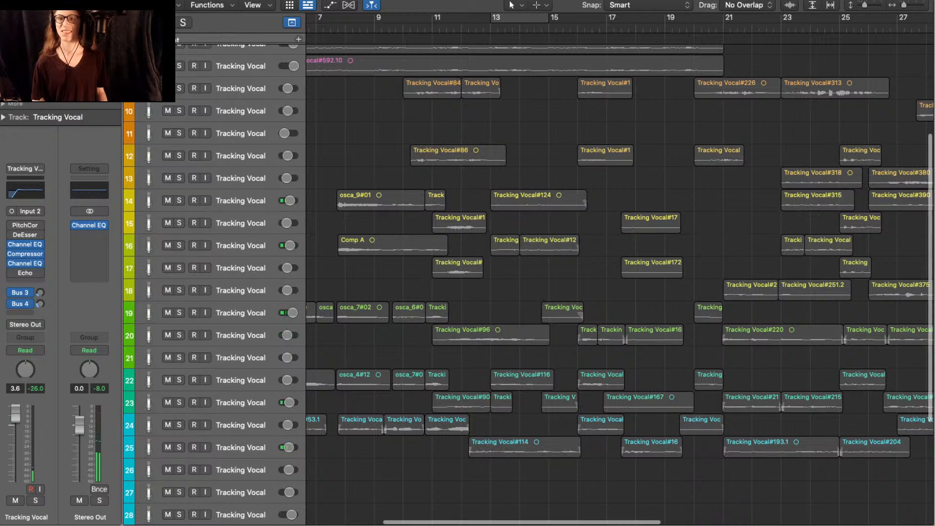
# - Select the soloed group of vocal regions around bars 16 and 17 on tracks 9 to 24, from Tracking Vocal#147 to #136
pyautogui.scroll(5, 579, 290)
pyautogui.scroll(-3, 578, 290)
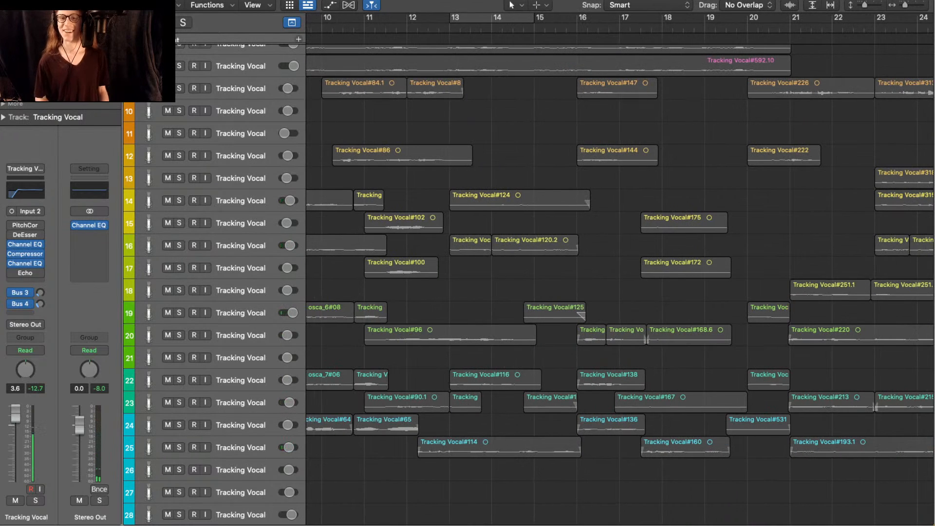
pyautogui.moveTo(628, 455); pyautogui.dragTo(604, 83)
pyautogui.scroll(3, 583, 243)
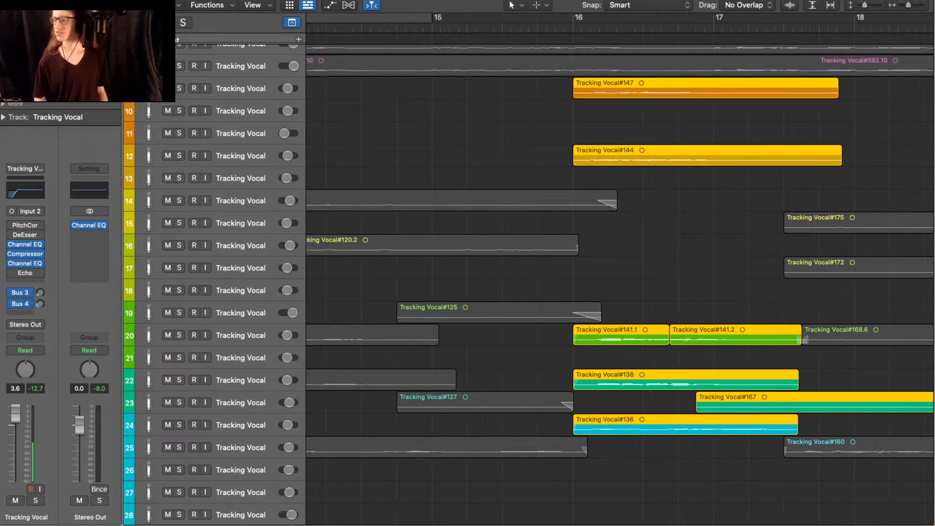
pyautogui.scroll(3, 716, 243)
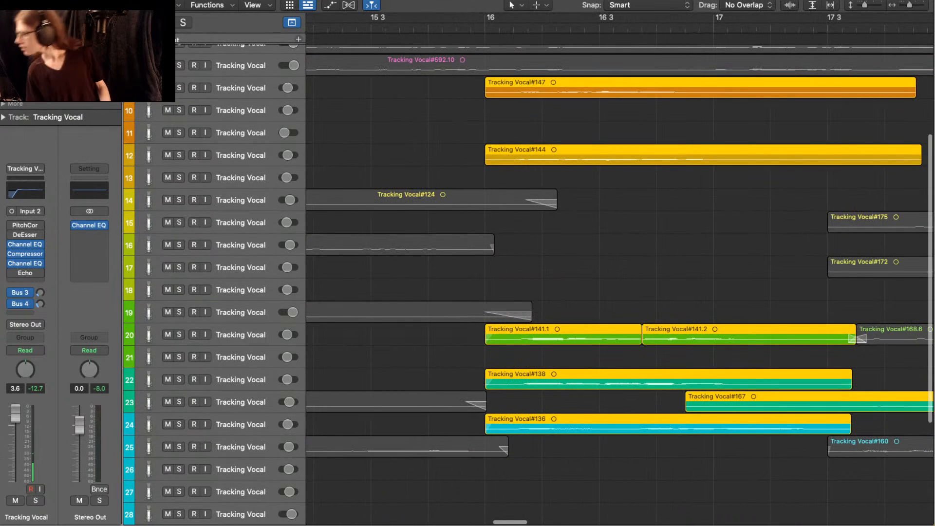
pyautogui.hscroll(2, 619, 273)
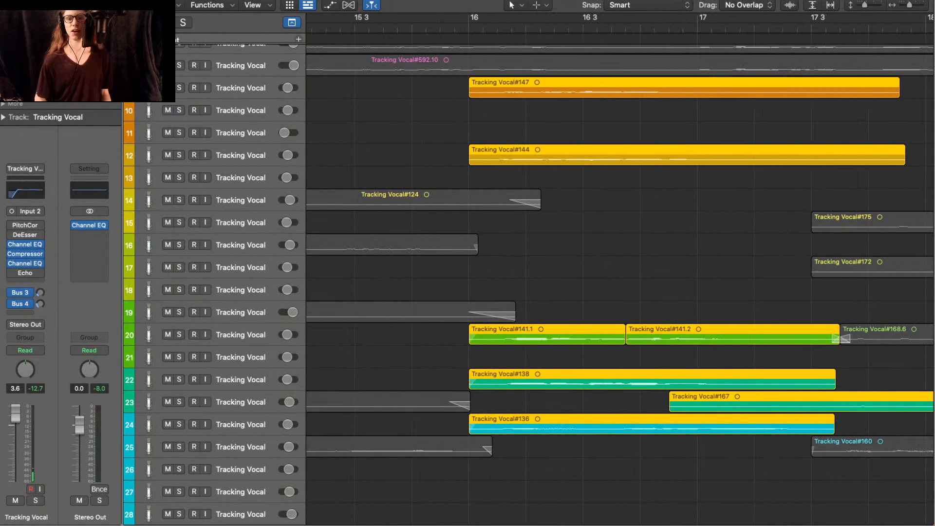
# - Add Tracking Vocal#592.10 and the vocal regions leading through bars 14 and 15 to the soloed selection and play it
pyautogui.scroll(-3, 477, 272)
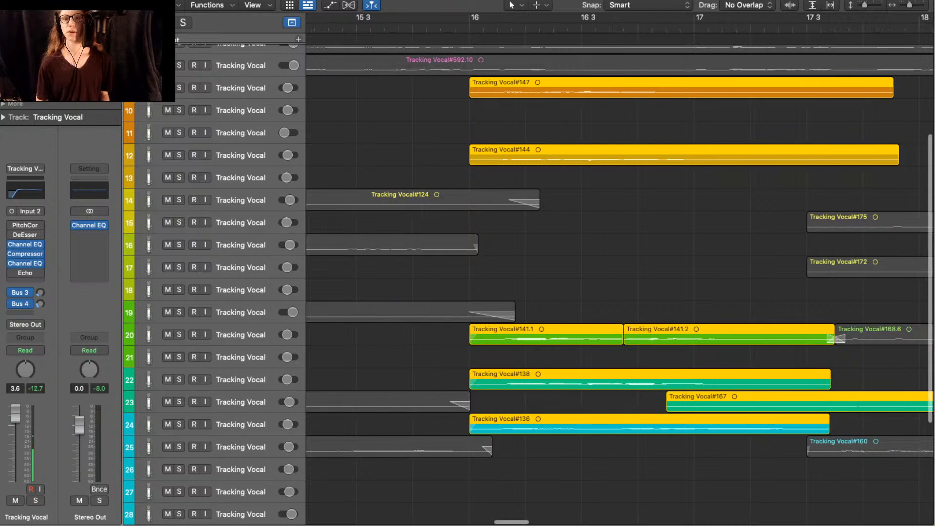
pyautogui.press('m')
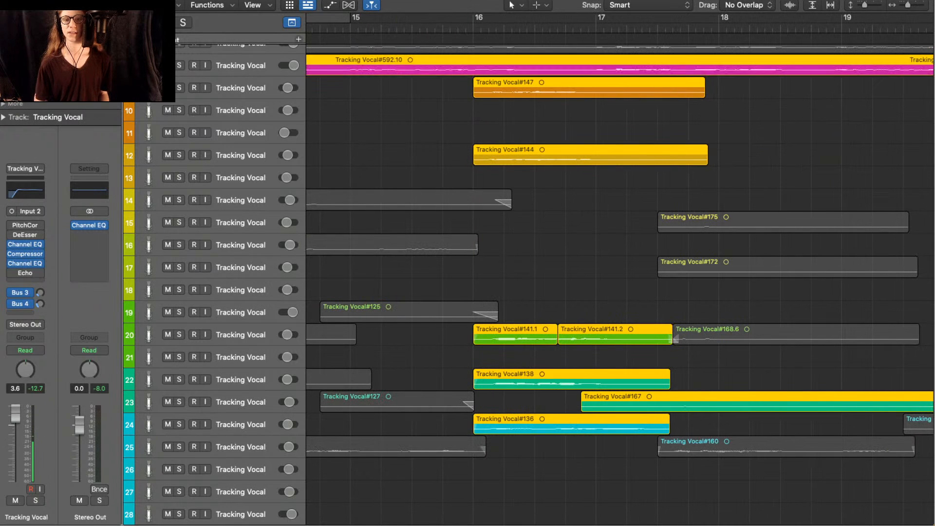
pyautogui.hscroll(-4, 619, 273)
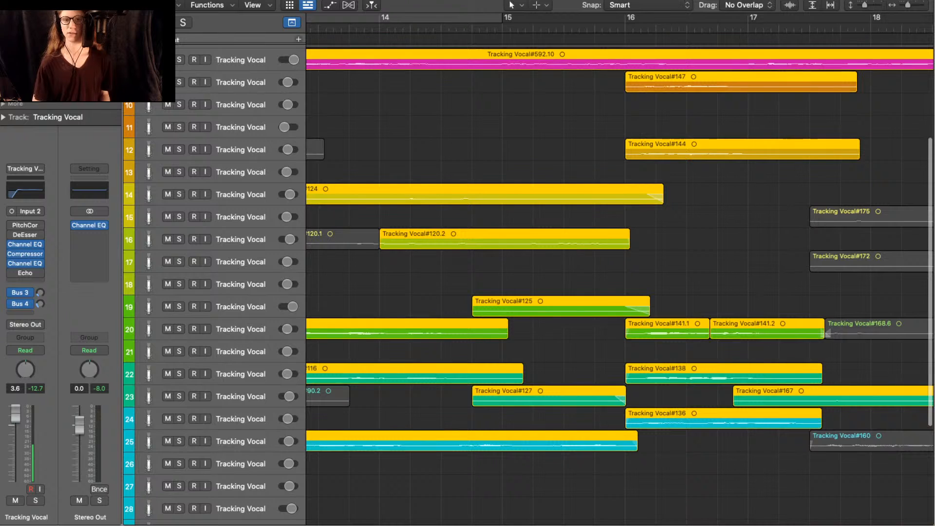
pyautogui.press('space')
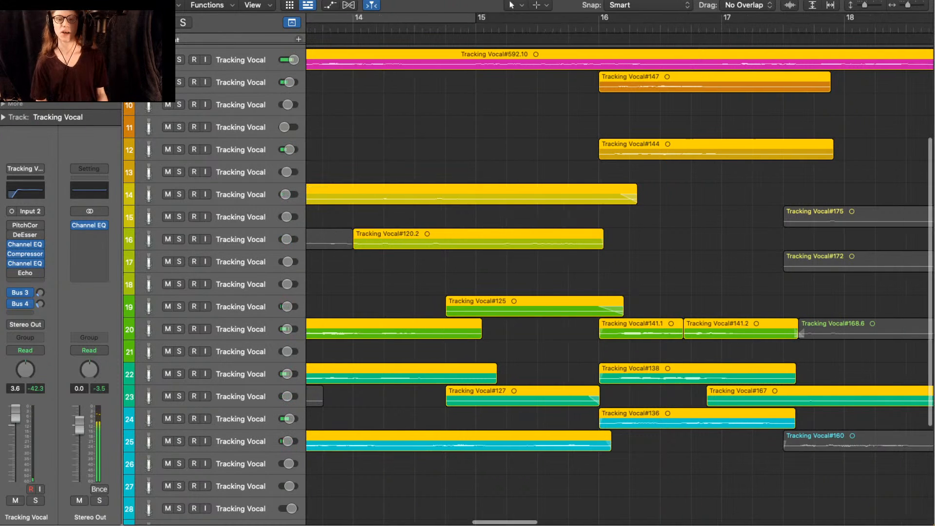
# - Clear the region selection and turn off solo for the vocal layers
pyautogui.moveTo(583, 460); pyautogui.dragTo(469, 85)
pyautogui.press('shift+super+a')
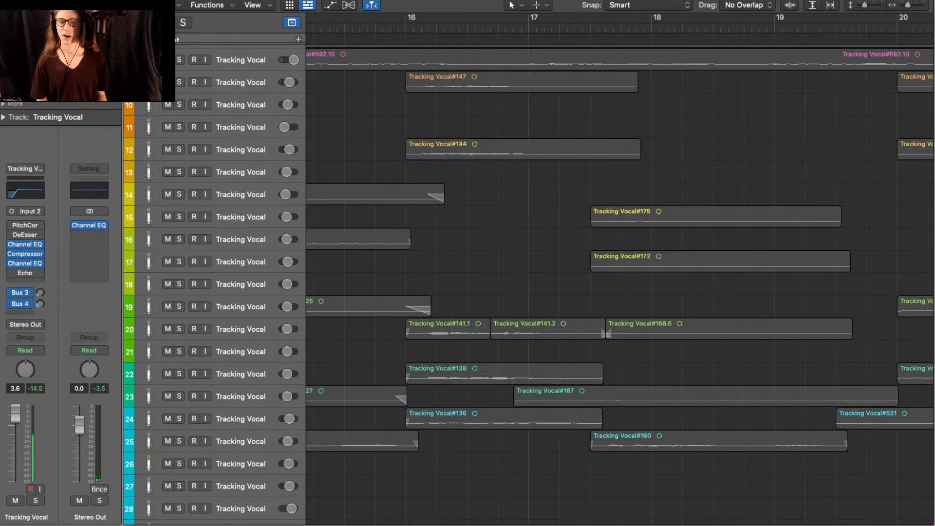
pyautogui.hotkey('ctrl', 's')
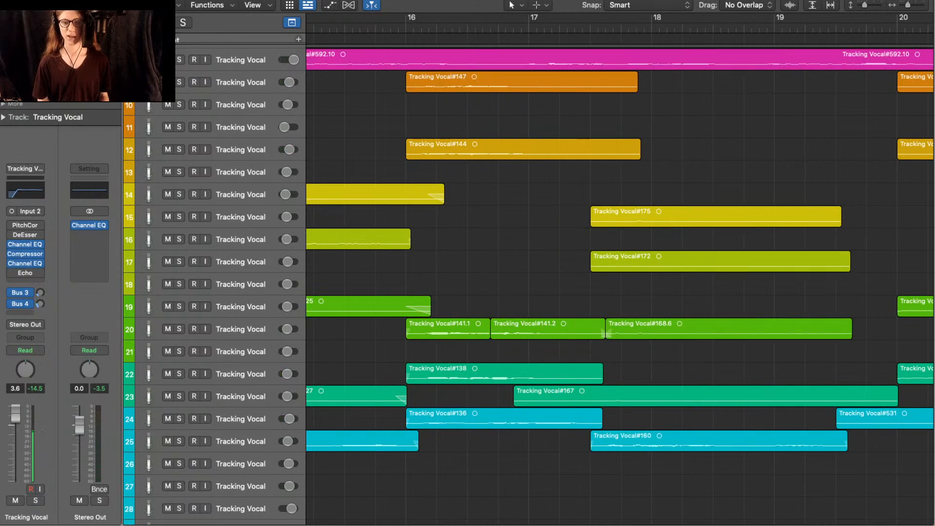
# - Look over the whole arrangement from the piano tracks to the snaps, focusing on the vocal layers around bars 15 to 20
pyautogui.press('super+Left')
pyautogui.press('super+Left')
pyautogui.press('super+Left')
pyautogui.press('super+Left')
pyautogui.press('super+Up')
pyautogui.press('super+Up')
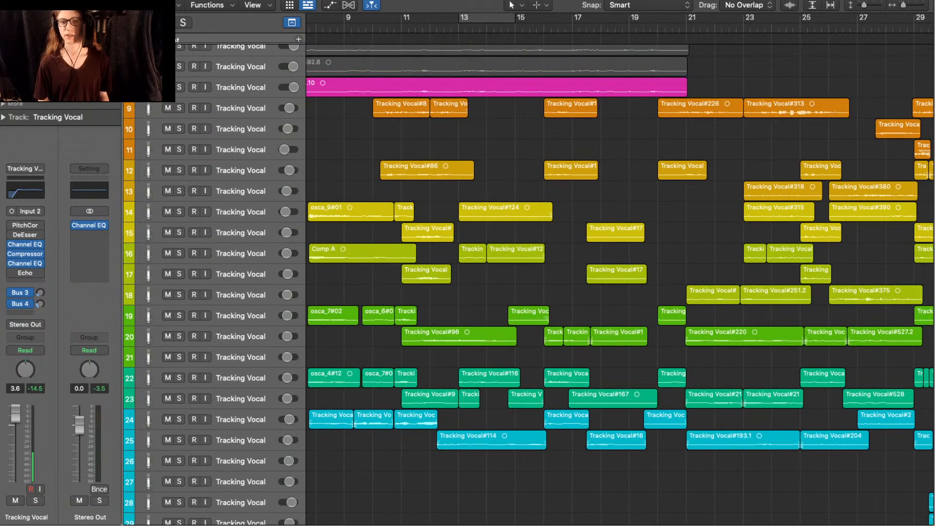
pyautogui.press('super+Up')
pyautogui.press('super+Up')
pyautogui.press('super+Up')
pyautogui.press('super+Up')
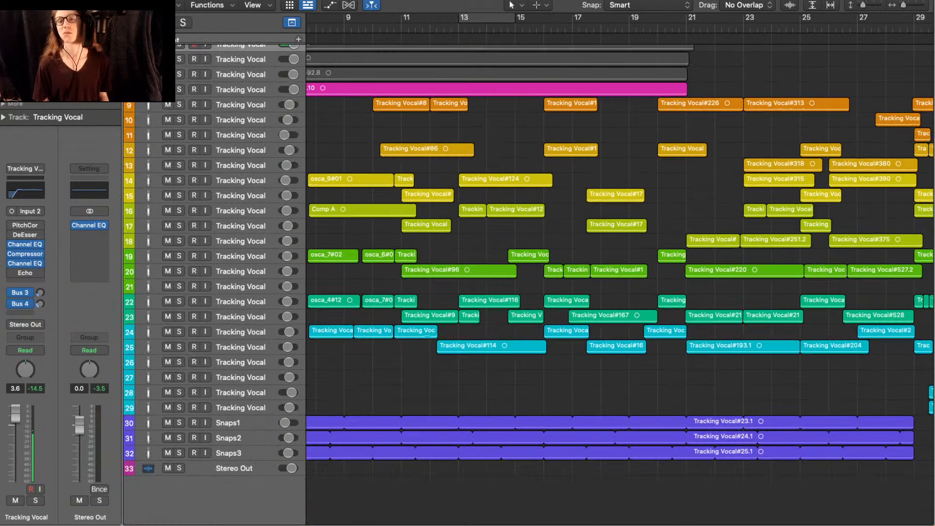
pyautogui.press('super+Up')
pyautogui.press('super+Up')
pyautogui.press('super+Up')
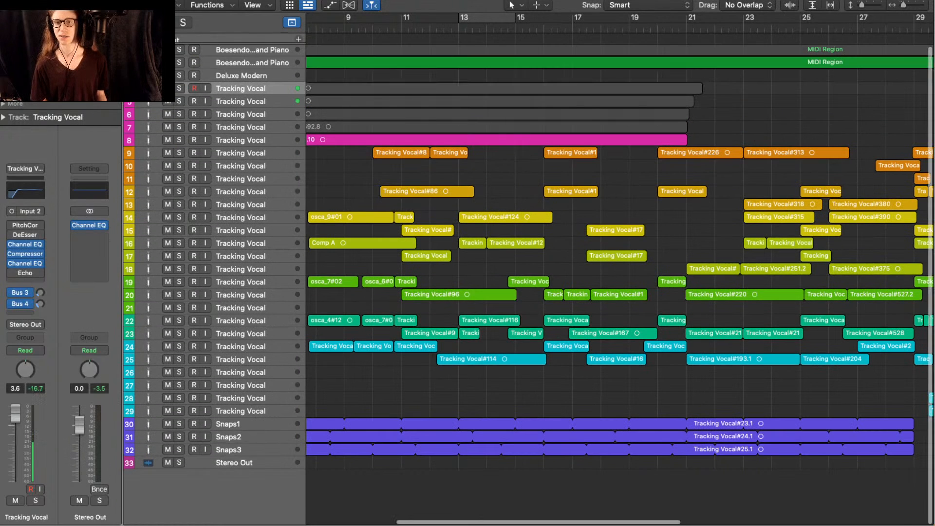
pyautogui.press('super+Right')
pyautogui.press('super+Right')
pyautogui.press('super+Right')
pyautogui.press('super+Left')
pyautogui.press('super+Left')
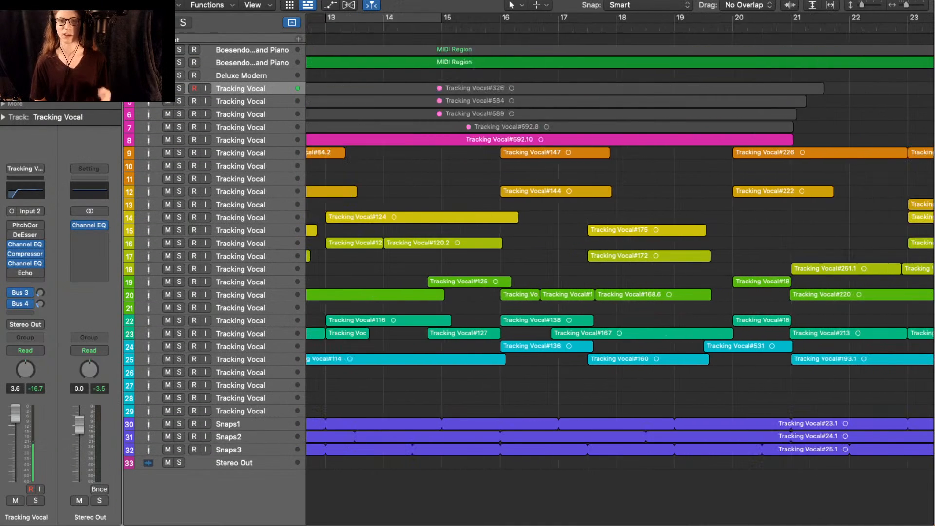
pyautogui.press('super+Right')
pyautogui.press('super+Right')
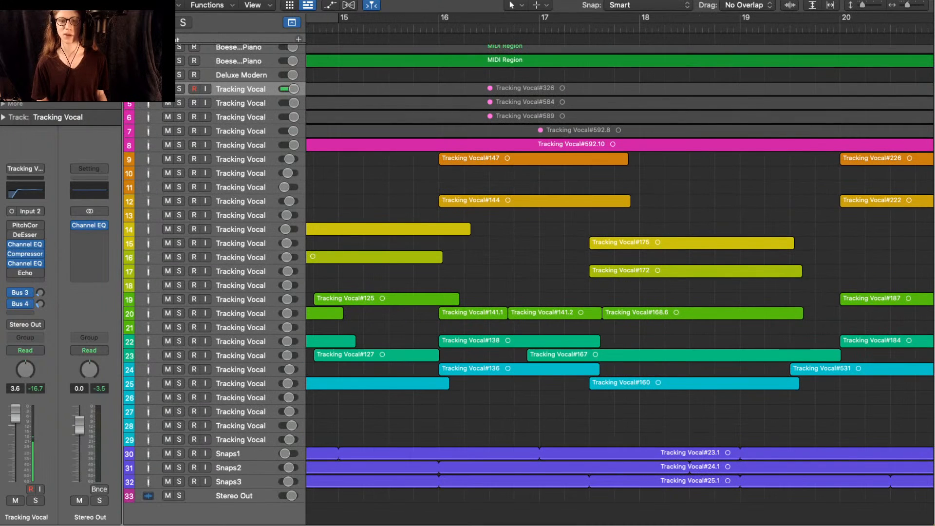
# - Solo Tracking Vocal#147 on track 9 at bar 16 and play it
pyautogui.press('super+Down')
pyautogui.press('super+Down')
pyautogui.press('super+Down')
pyautogui.press('super+Down')
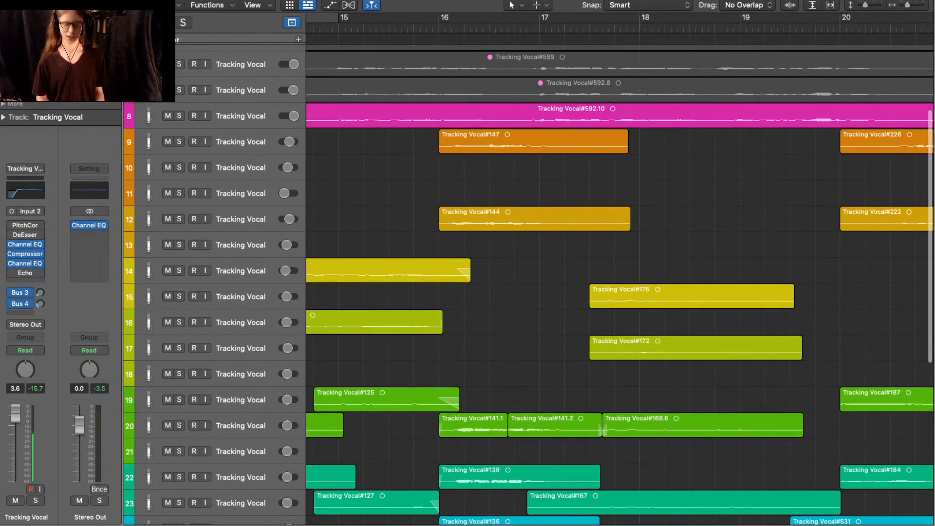
pyautogui.click(533, 141)
pyautogui.hotkey('ctrl', 's')
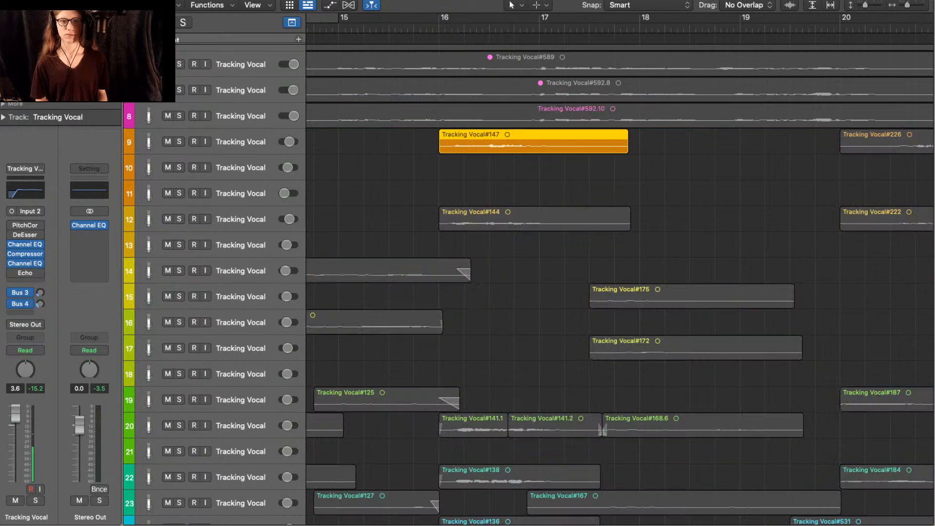
pyautogui.press('space')
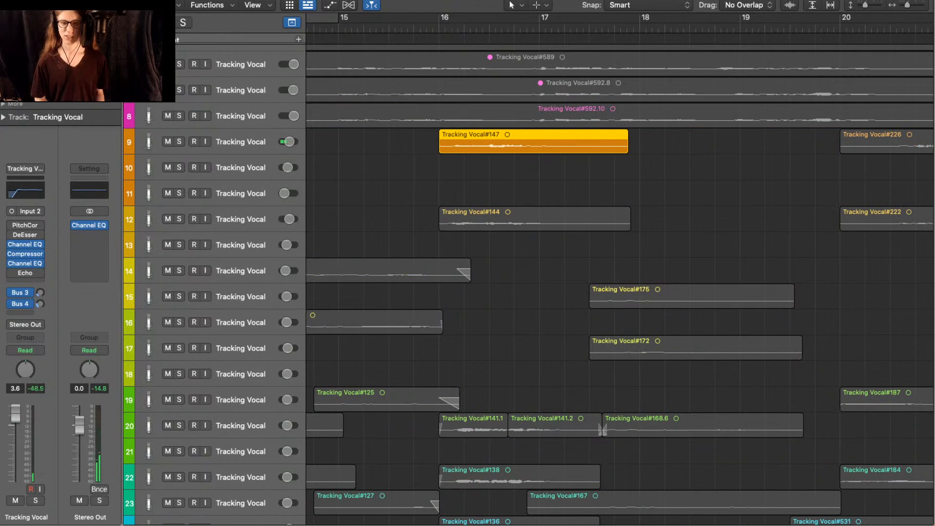
# - Audition Tracking Vocal#144, the #141.1 and #141.2 pair, and #138 one at a time from bar 16
pyautogui.click(534, 219)
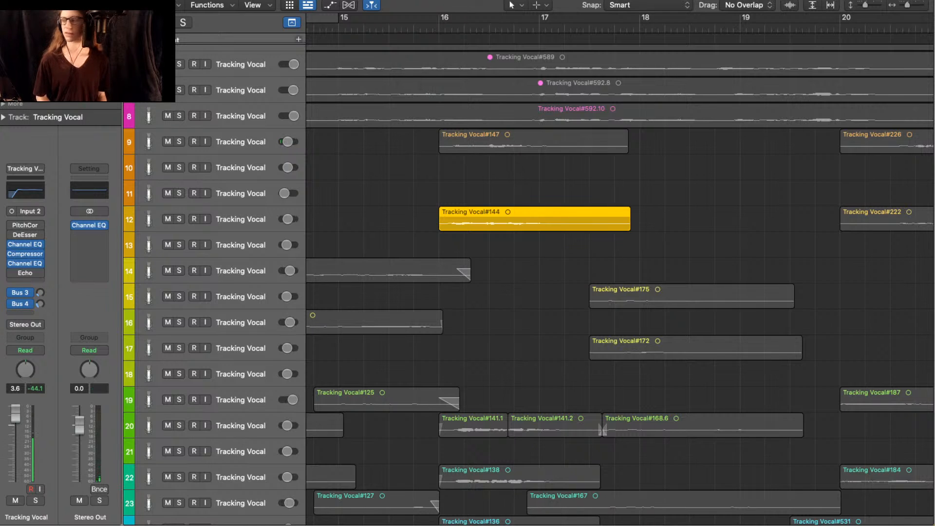
pyautogui.scroll(-2, 618, 287)
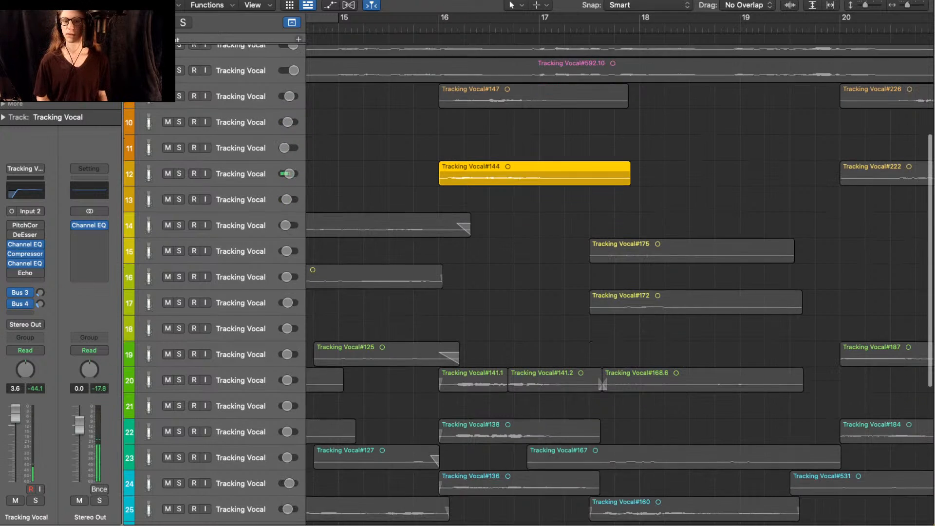
pyautogui.moveTo(522, 350); pyautogui.dragTo(475, 388)
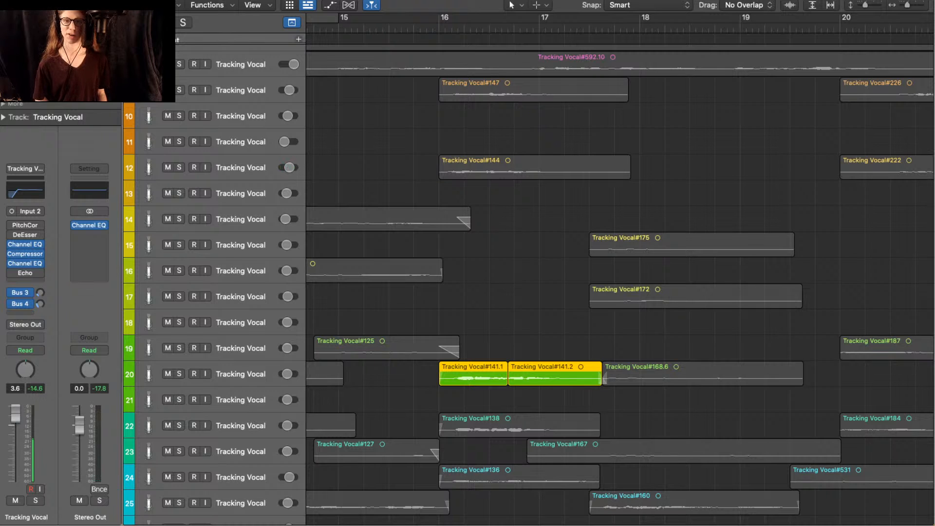
pyautogui.scroll(-1, 619, 287)
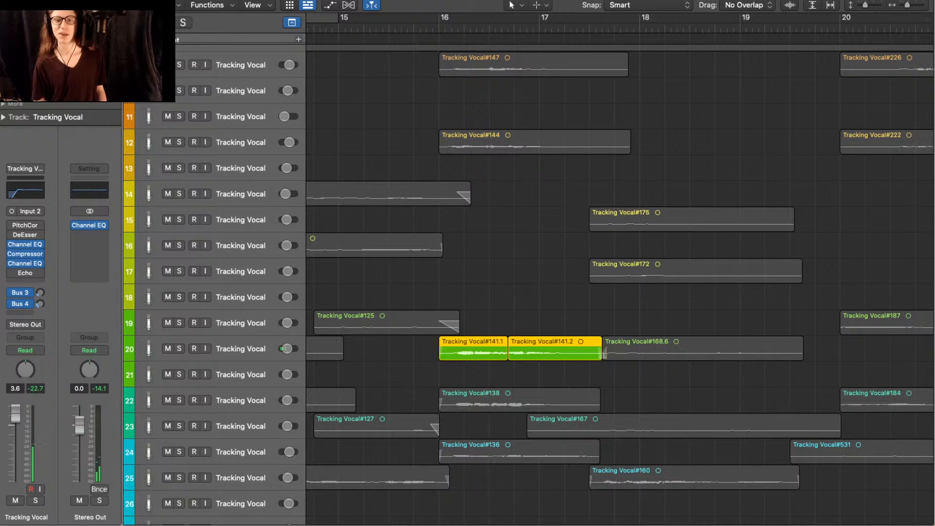
pyautogui.click(519, 399)
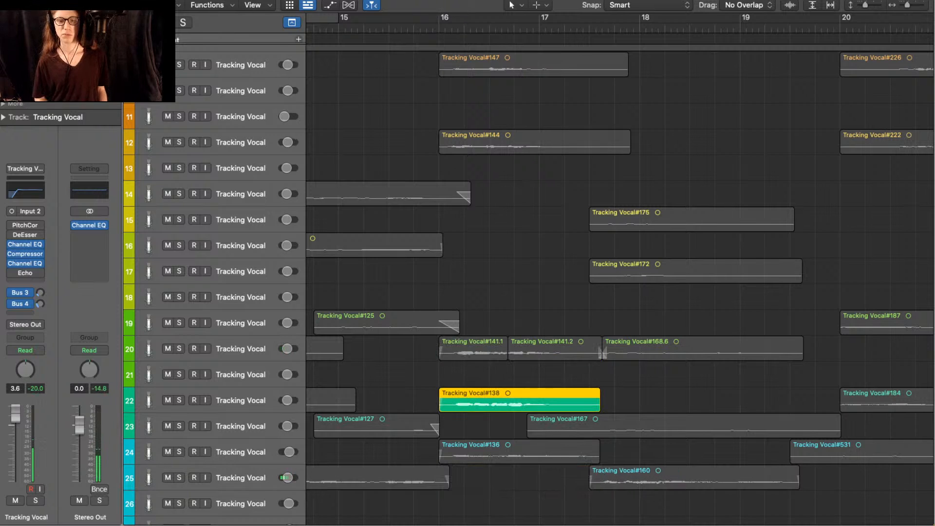
# - Try moving Tracking Vocal#138 down to track 25, and undo the move
pyautogui.moveTo(519, 400); pyautogui.dragTo(519, 477)
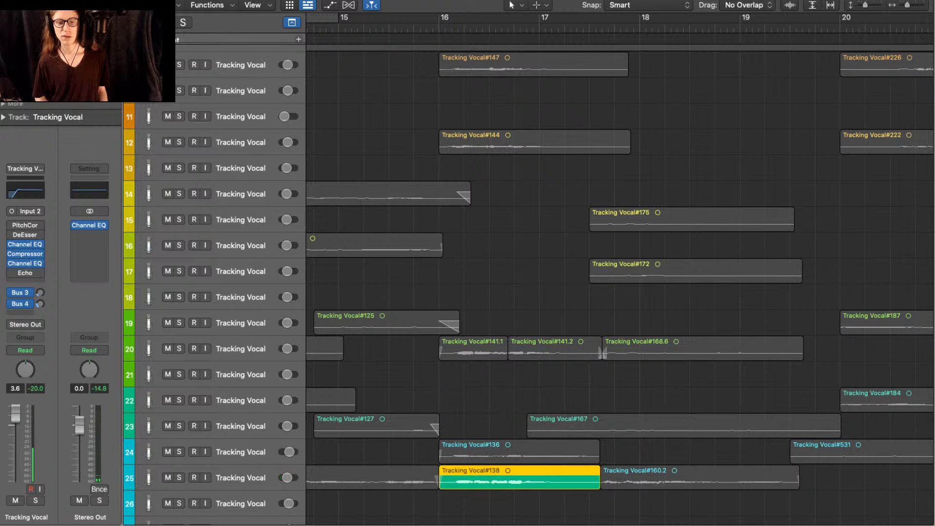
pyautogui.press('super+z')
pyautogui.press('super+a')
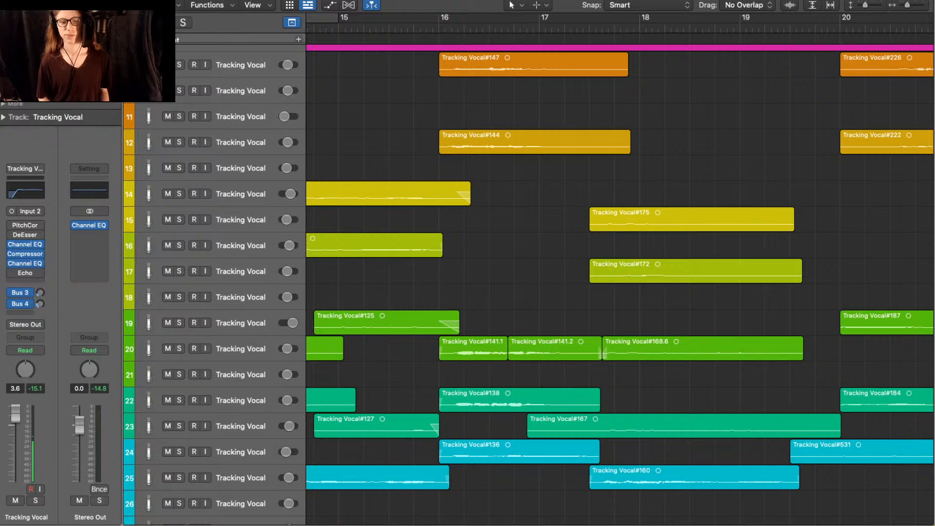
# - Select vocal track 24, audition it soloed around bar 16, and turn its solo off again
pyautogui.press('Up')
pyautogui.press('Up')
pyautogui.press('s')
pyautogui.press('space')
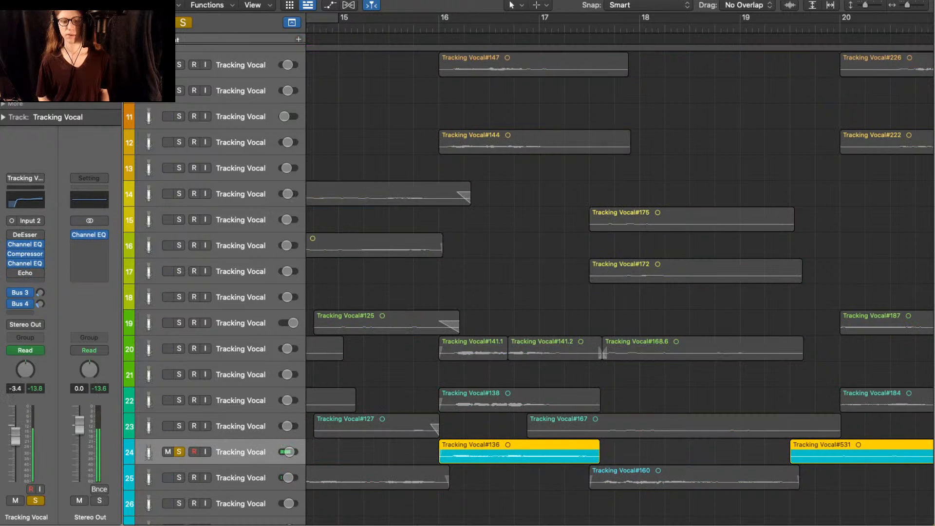
pyautogui.press('super+Left')
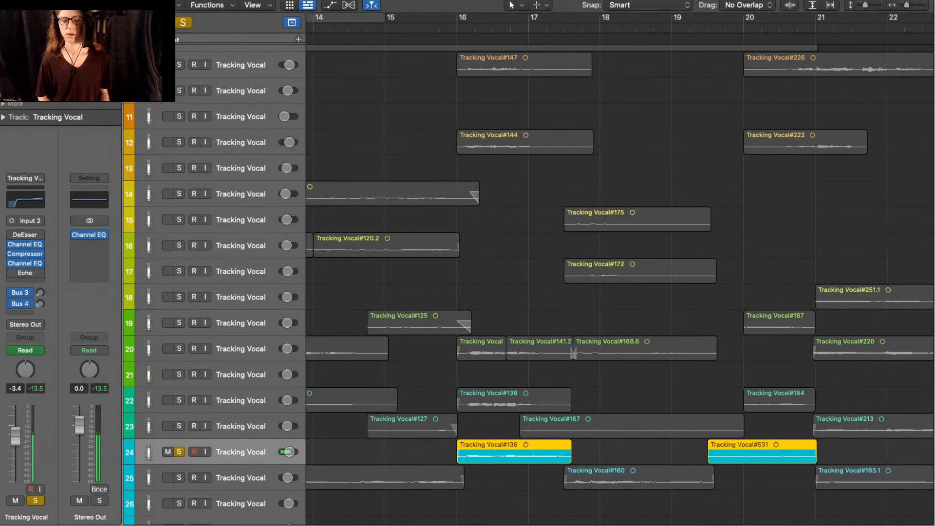
pyautogui.press('s')
# - Open Tracking Vocal#136 on track 24 in the audio track editor's Flex Pitch view
pyautogui.press('super+Left')
pyautogui.press('super+Left')
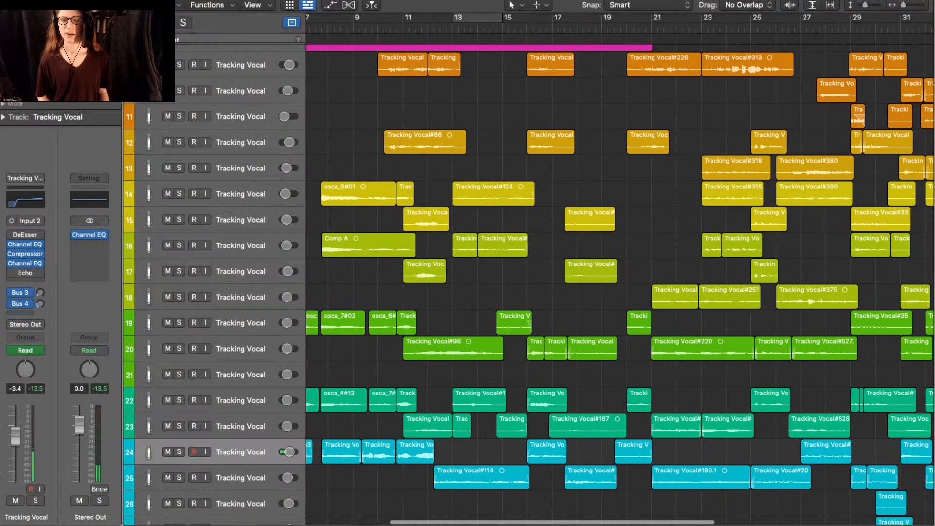
pyautogui.press('super+Up')
pyautogui.scroll(-2, 527, 285)
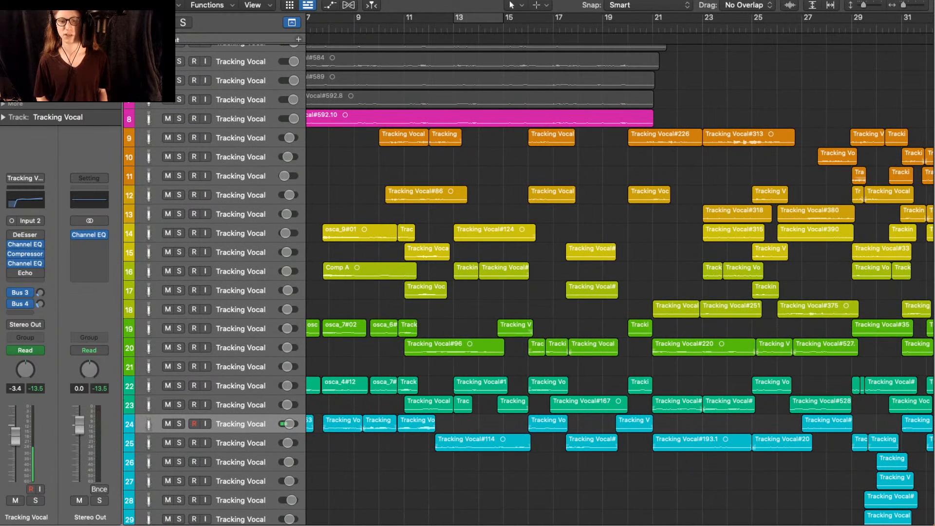
pyautogui.press('super+Right')
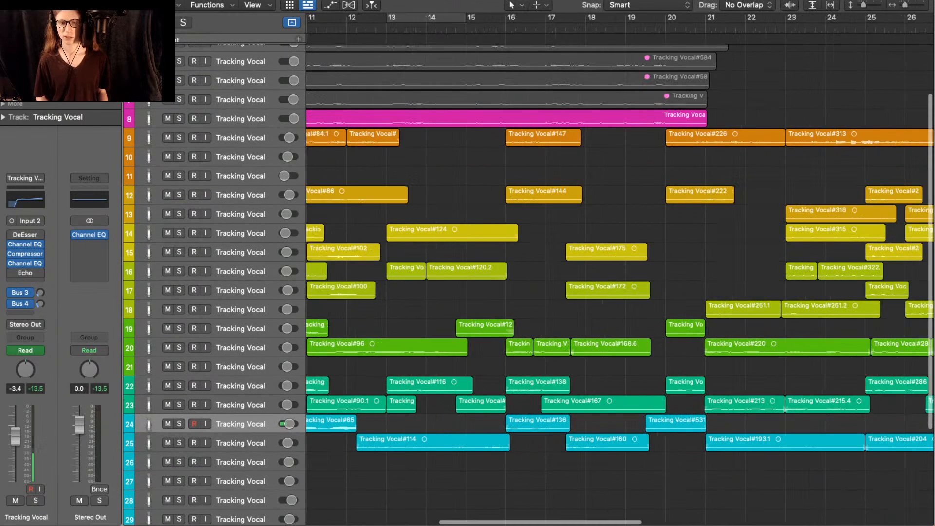
pyautogui.press('e')
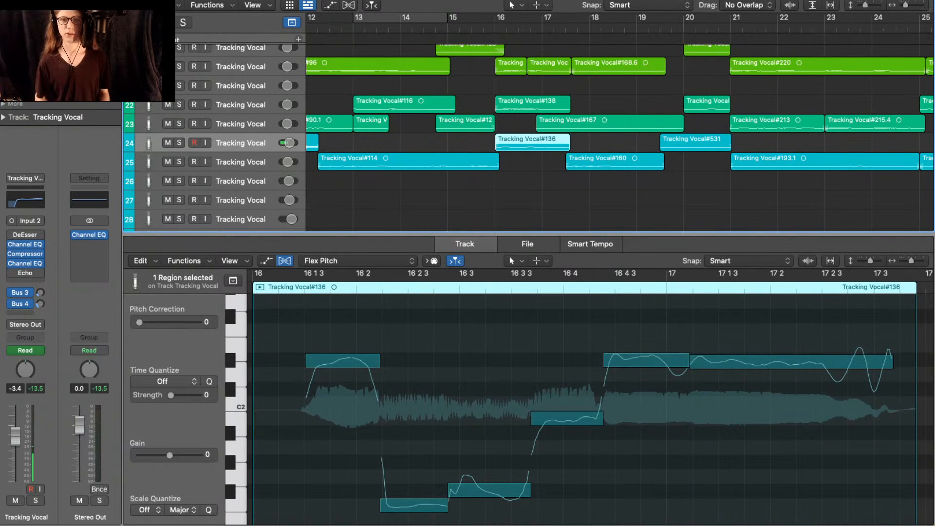
# - Audition Tracking Vocal#136 soloed and examine its whole pitch contour between bars 16 and 18 in the Flex Pitch view
pyautogui.hotkey('ctrl', 's')
pyautogui.press('space')
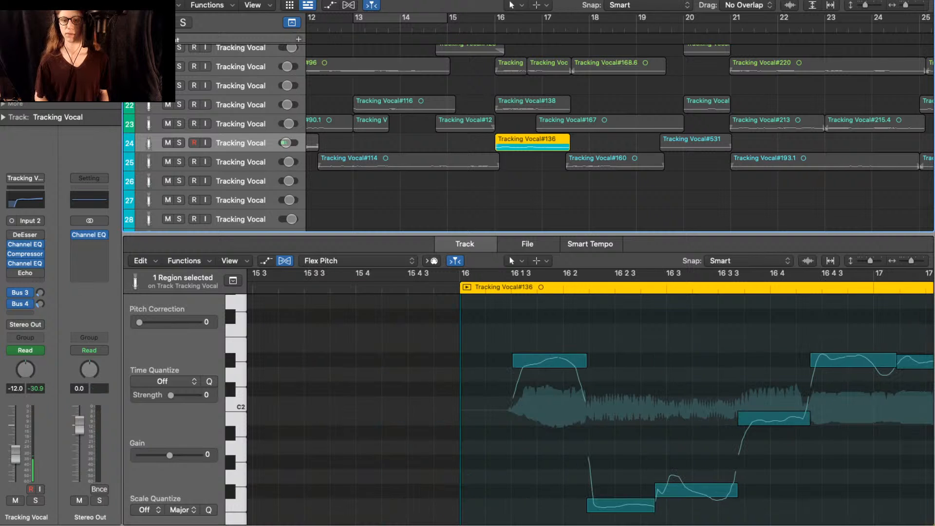
pyautogui.hscroll(1, 603, 403)
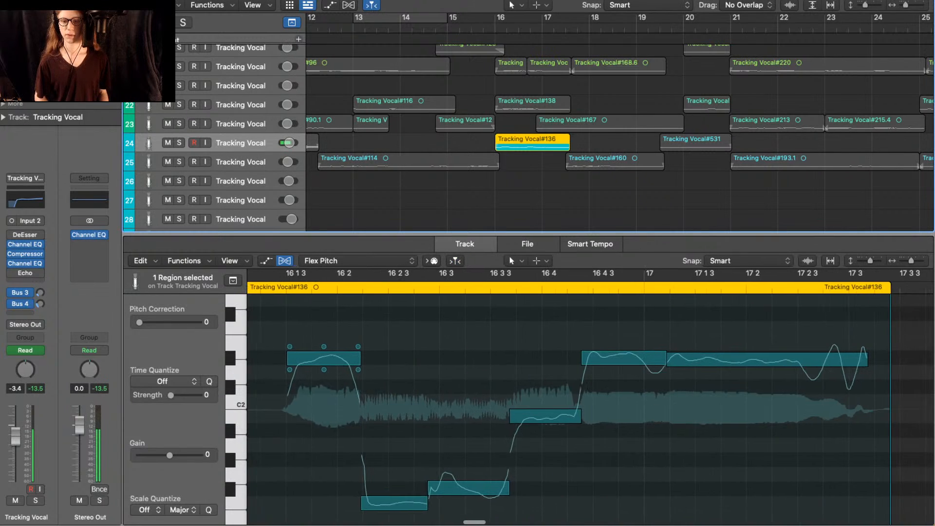
pyautogui.scroll(-5, 603, 403)
pyautogui.scroll(-2, 598, 409)
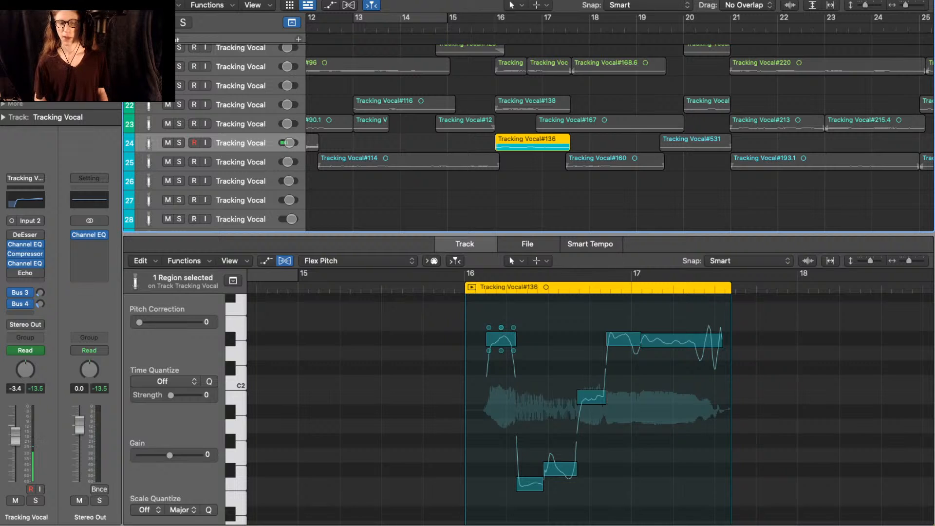
pyautogui.scroll(1, 501, 341)
pyautogui.scroll(-3, 559, 460)
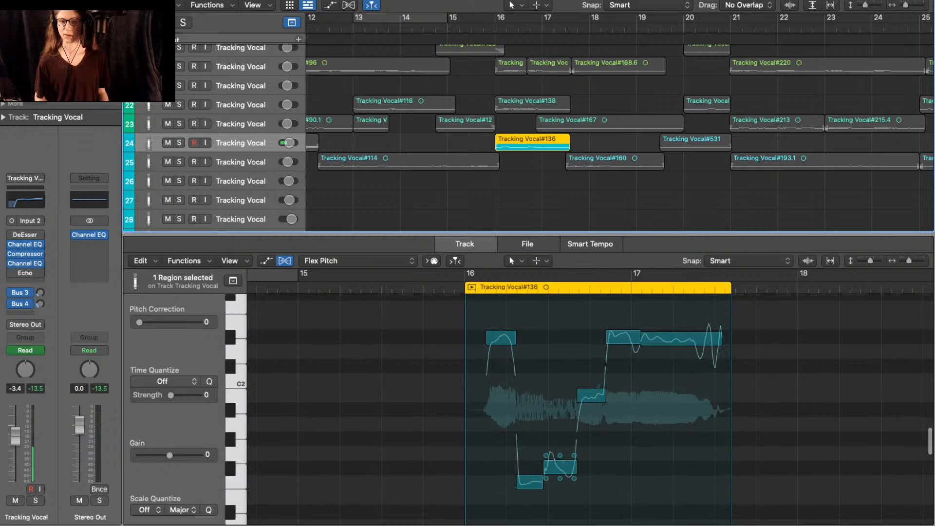
pyautogui.scroll(2, 560, 460)
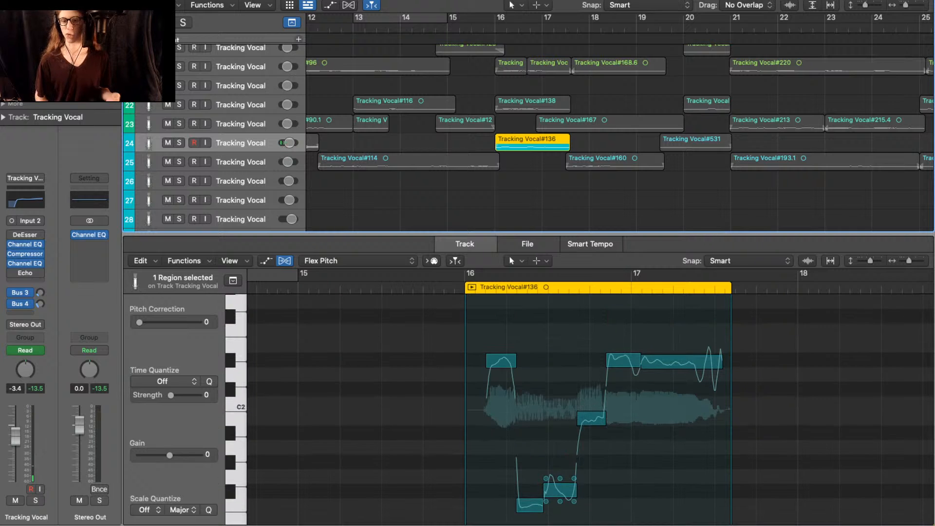
# - Try moving the third note of Tracking Vocal#136 up an octave in Flex Pitch, and undo the move
pyautogui.click(591, 418)
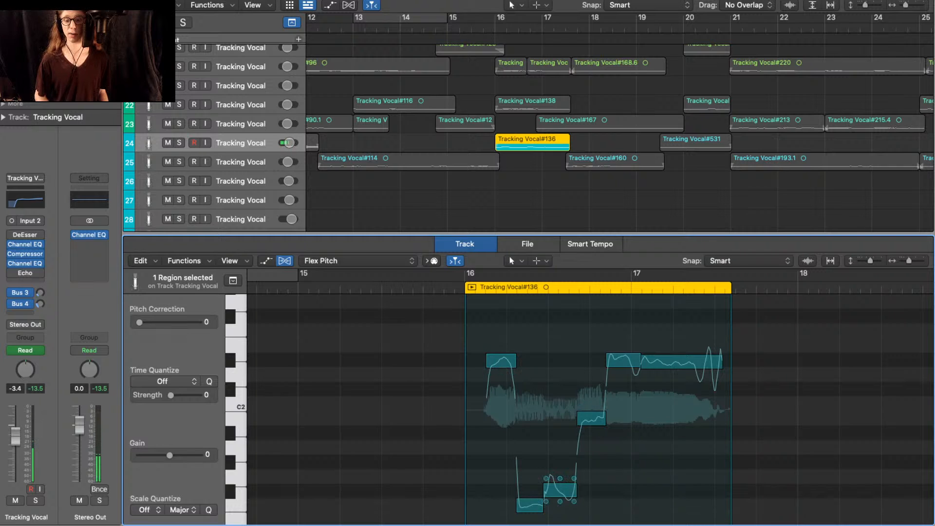
pyautogui.moveTo(560, 489); pyautogui.dragTo(559, 315)
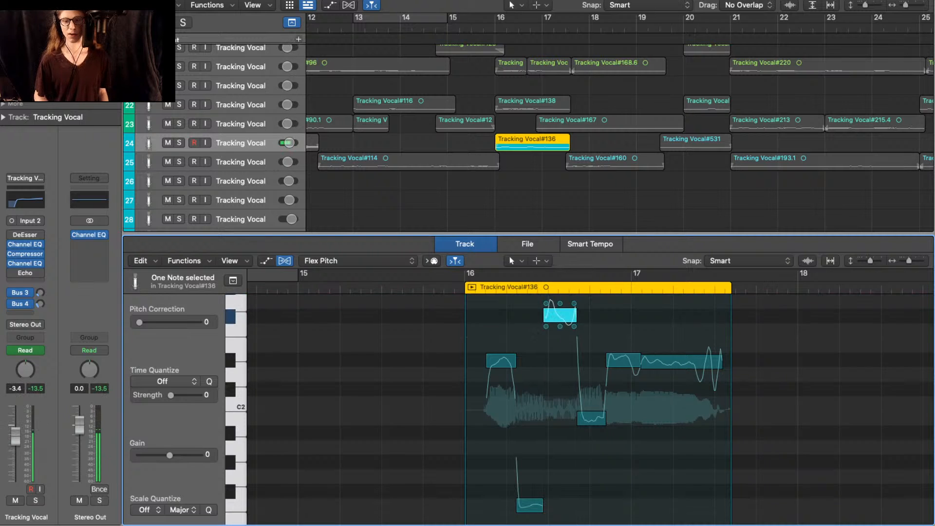
pyautogui.press('super+z')
pyautogui.click(526, 353)
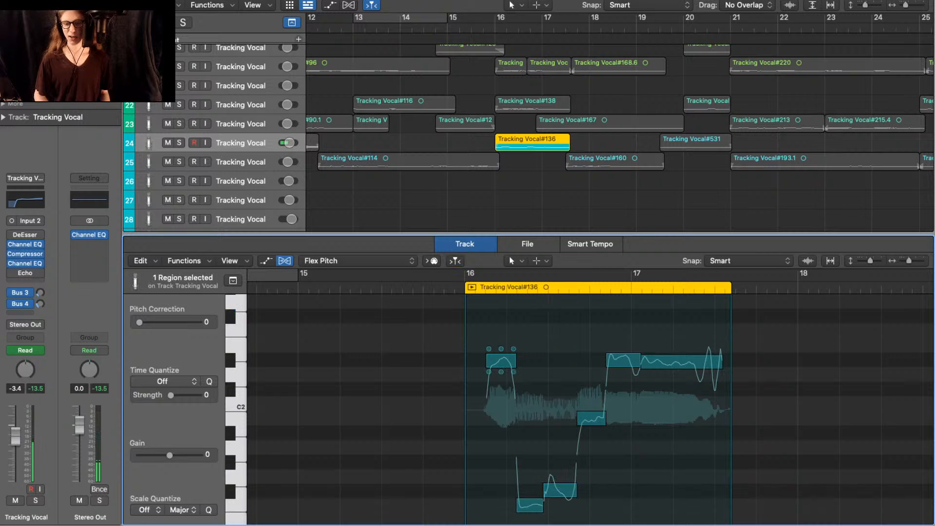
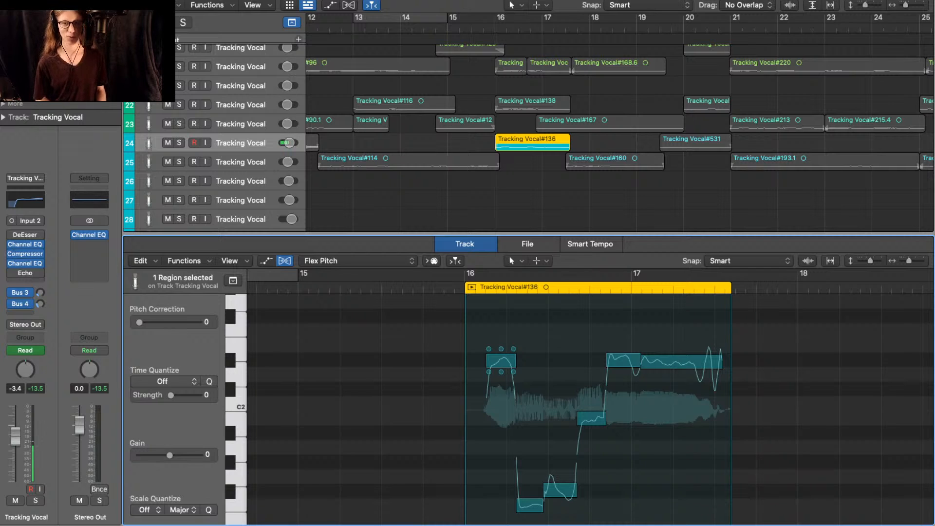
# - Turn off the solo, deselect Tracking Vocal#136, and close the audio track editor
pyautogui.hotkey('ctrl', 's')
pyautogui.click(536, 197)
pyautogui.press('e')
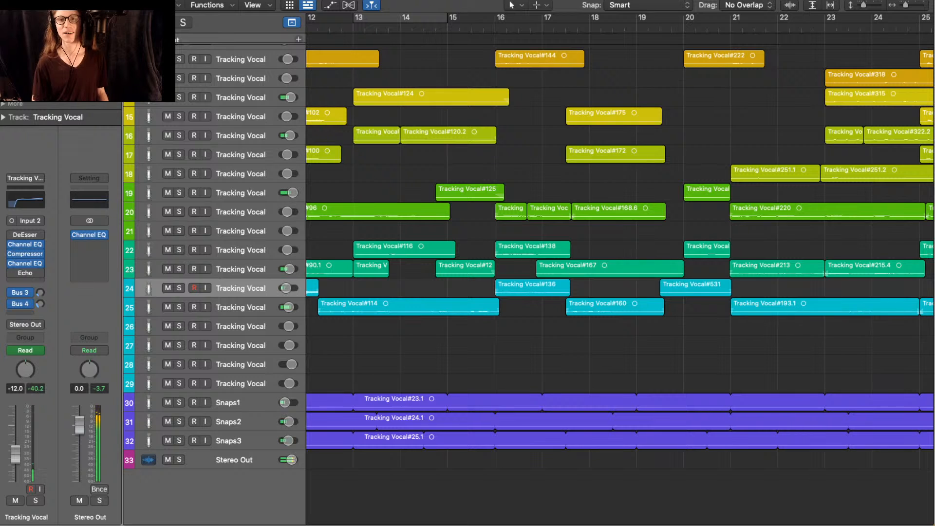
# - Look through the full stack of vocal layers around bars 13 to 18 while playing the arrangement
pyautogui.scroll(3, 619, 278)
pyautogui.scroll(5, 618, 285)
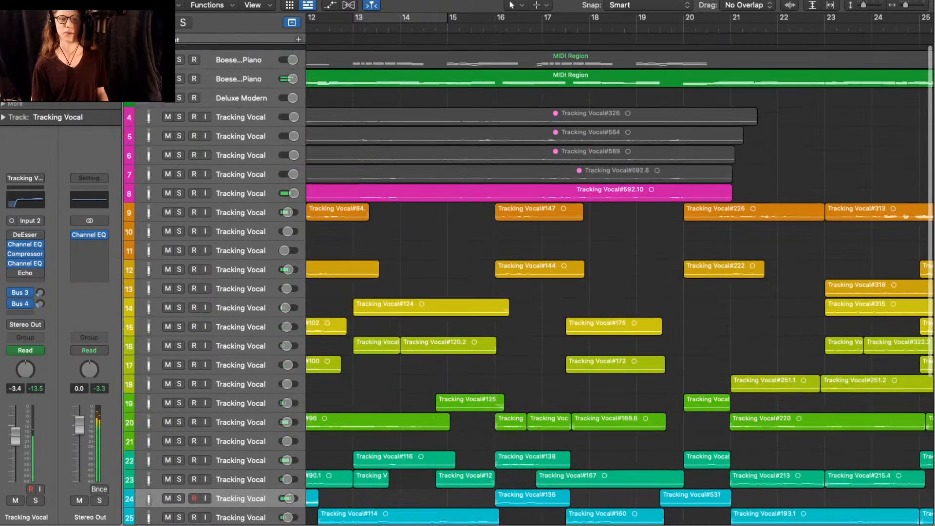
pyautogui.scroll(-5, 619, 285)
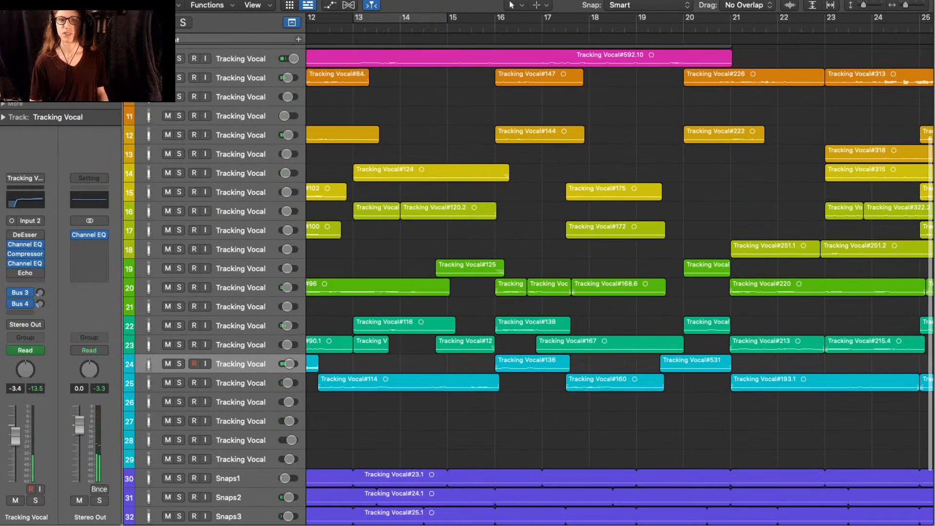
pyautogui.scroll(5, 495, 285)
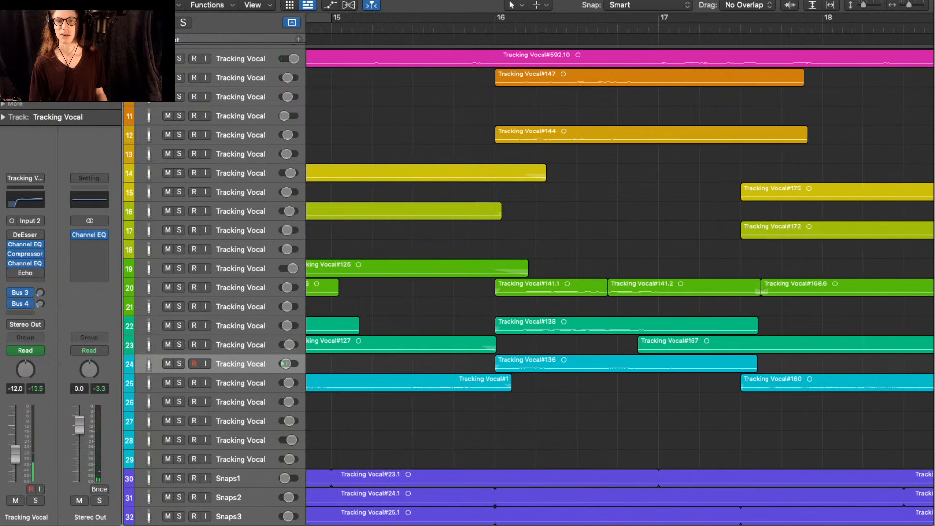
pyautogui.hscroll(3, 618, 285)
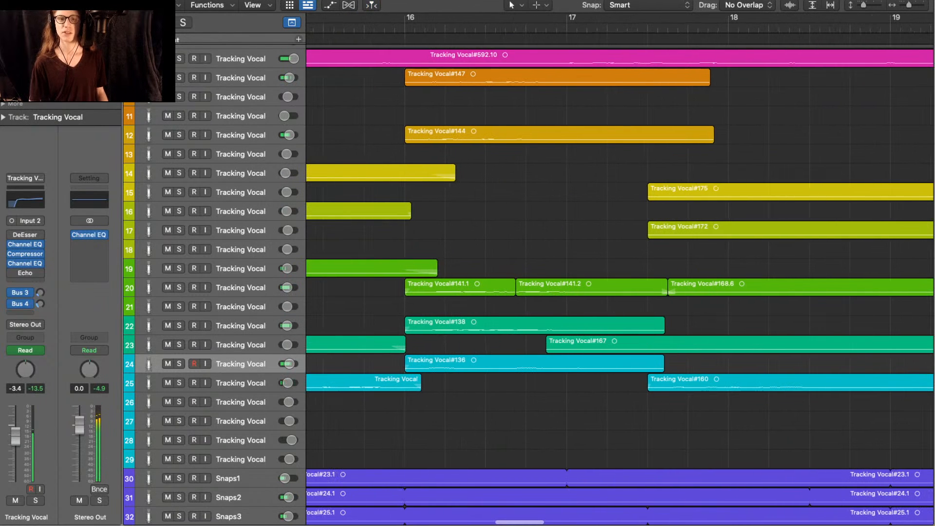
pyautogui.scroll(-5, 563, 285)
pyautogui.press('space')
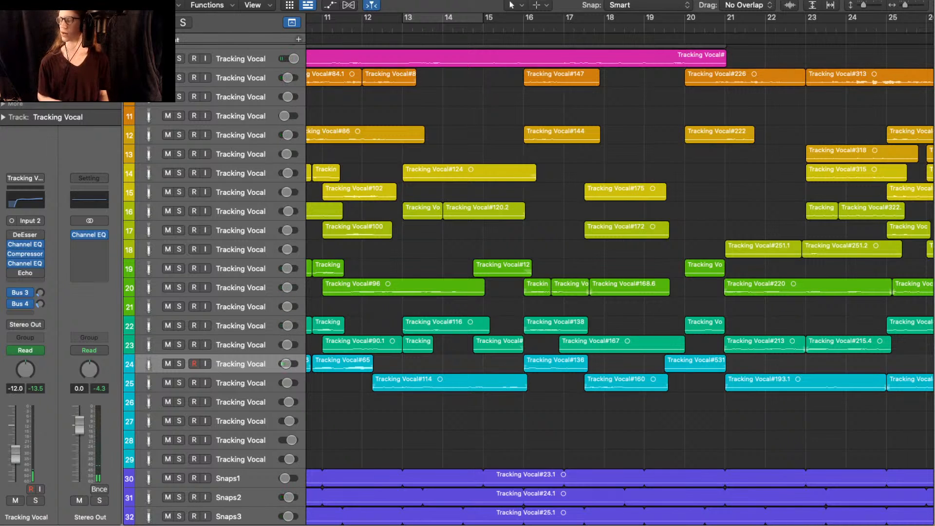
# - Audition the lead vocal region on track 8 with solo, and turn the solo off to hear it with all layers
pyautogui.click(516, 58)
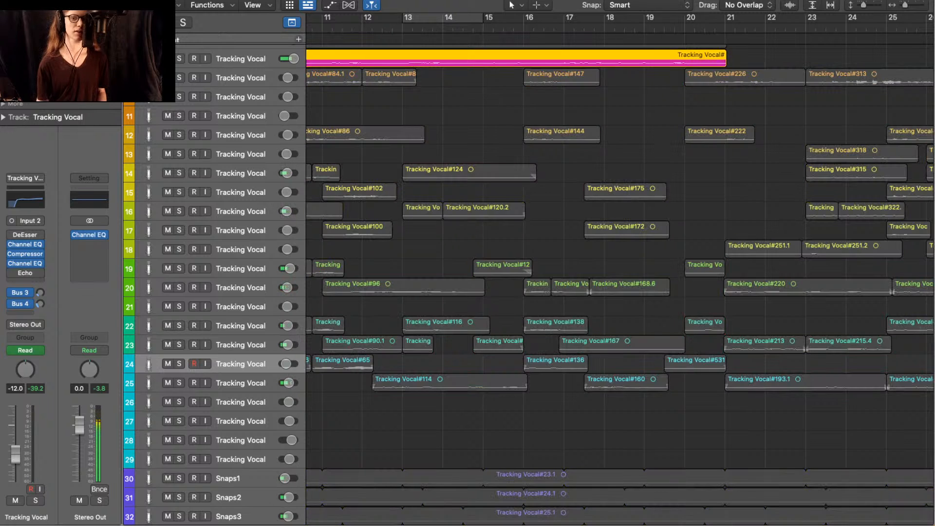
pyautogui.hotkey('ctrl', 's')
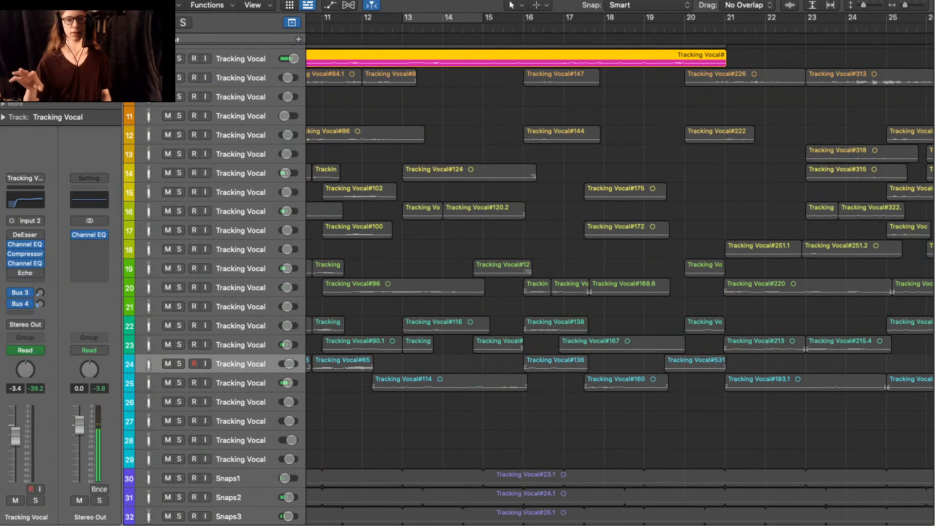
pyautogui.hotkey('ctrl', 's')
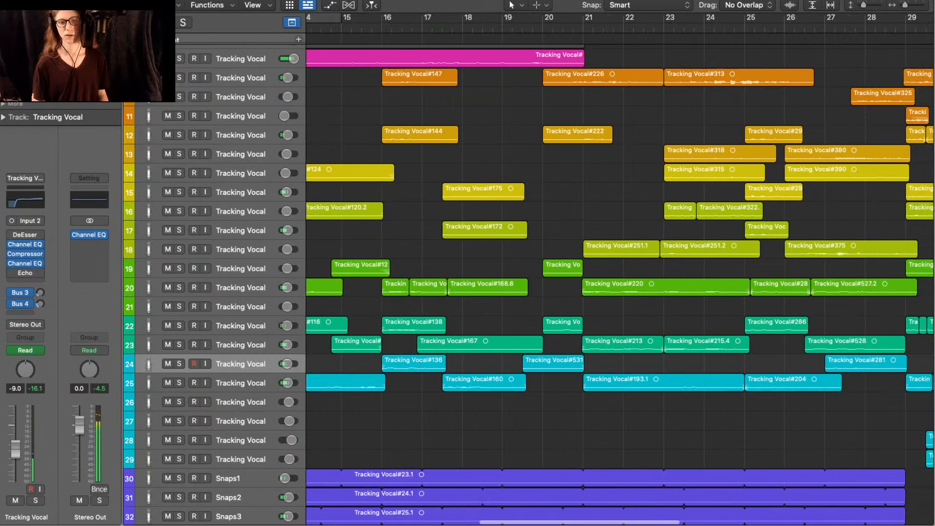
pyautogui.press('space')
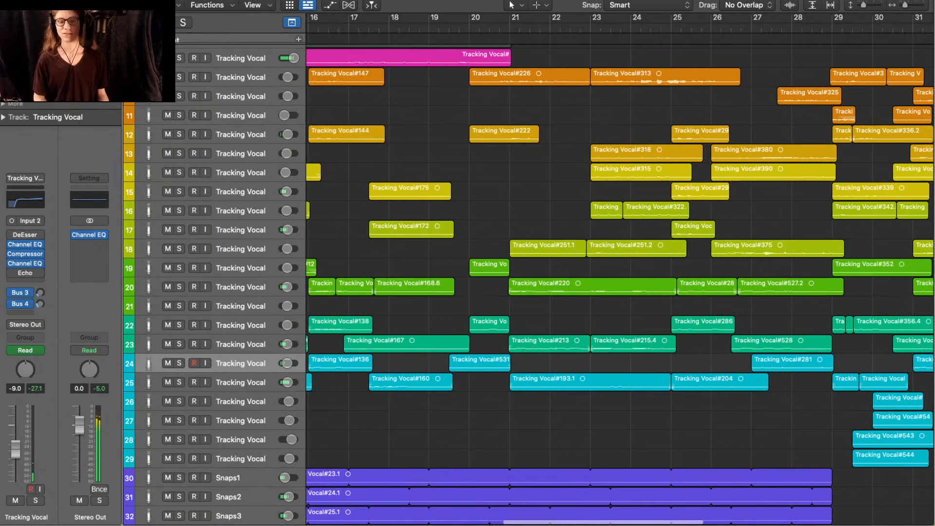
# - Select lead vocal track 8 and examine how the vocal layers are distributed across the song around bars 16 to 29
pyautogui.press('super+Up')
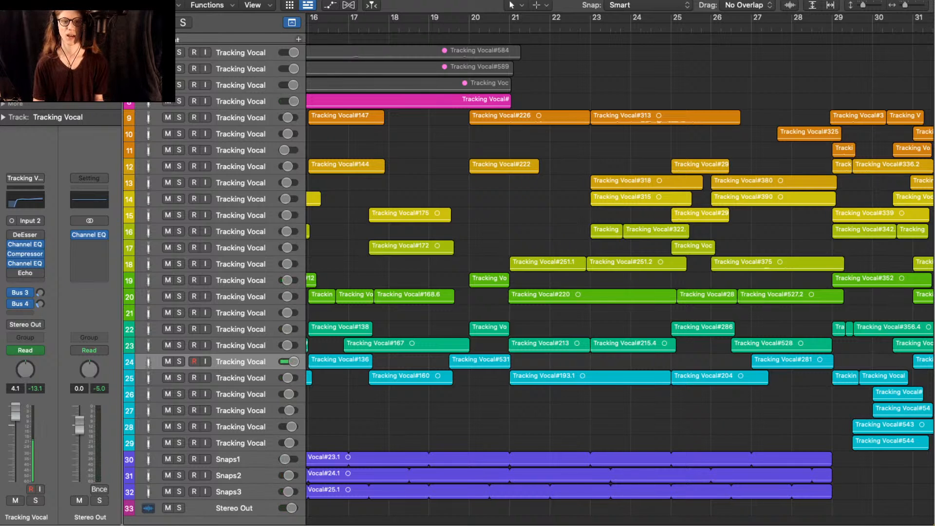
pyautogui.click(438, 99)
pyautogui.scroll(-2, 526, 287)
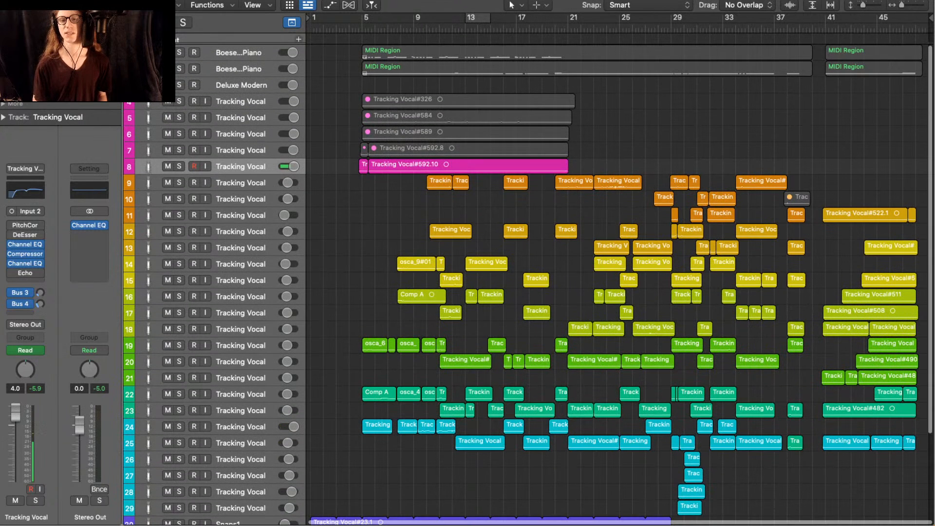
pyautogui.scroll(5, 560, 292)
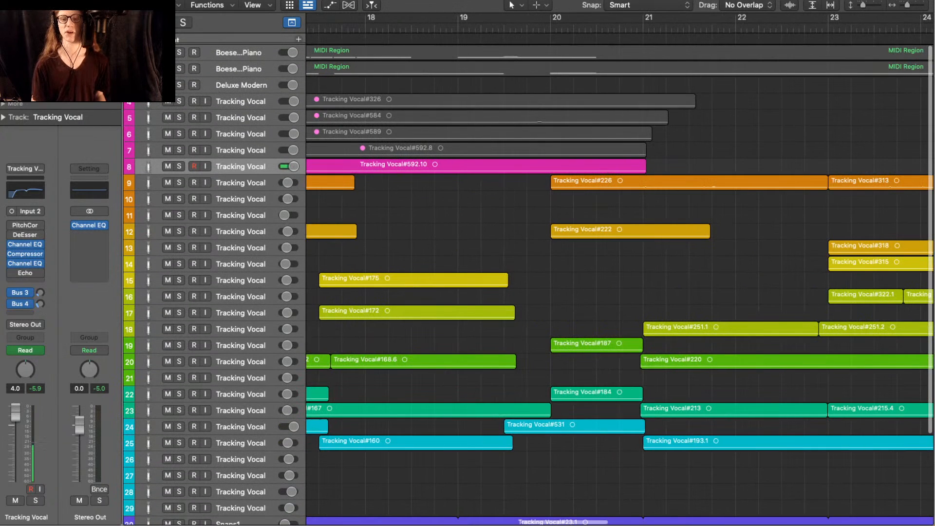
pyautogui.scroll(-5, 619, 287)
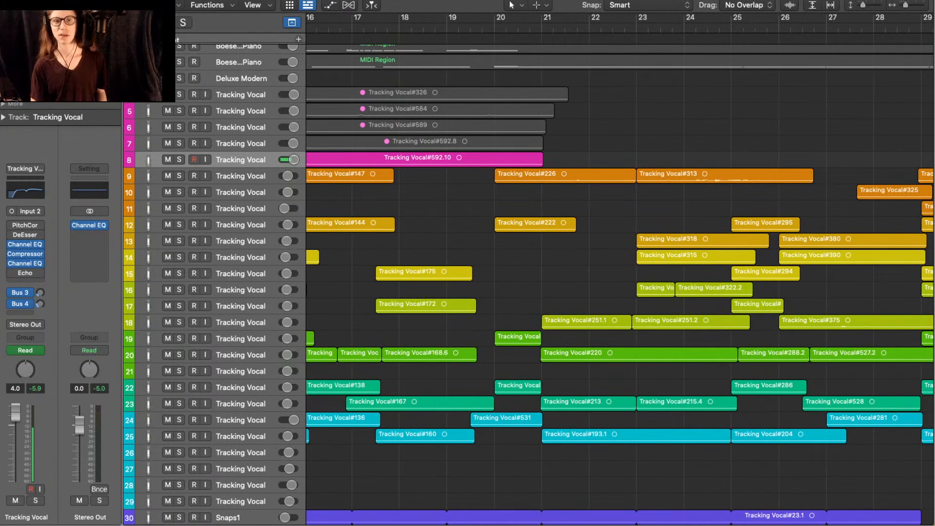
pyautogui.press('space')
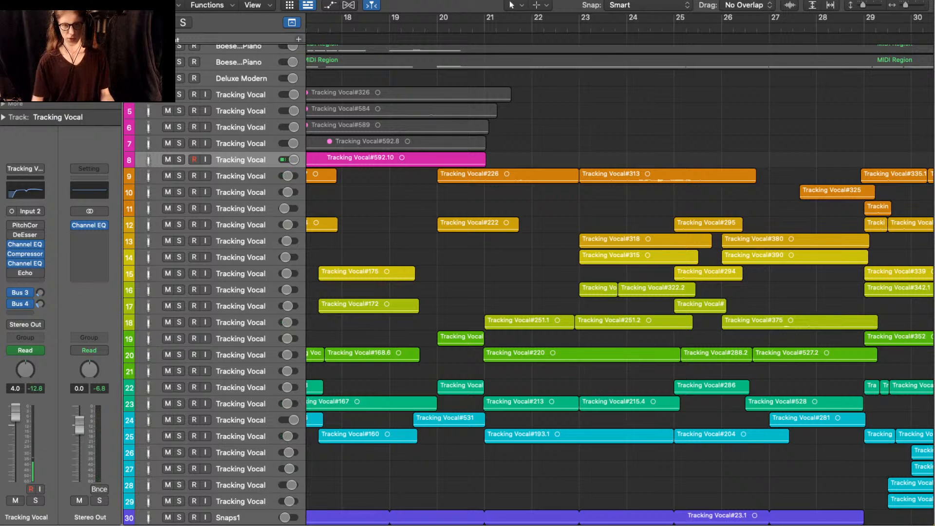
# - Select the Deluxe Modern track, play the arrangement from about bar 20, and follow the vocal layers toward bar 36
pyautogui.click(241, 79)
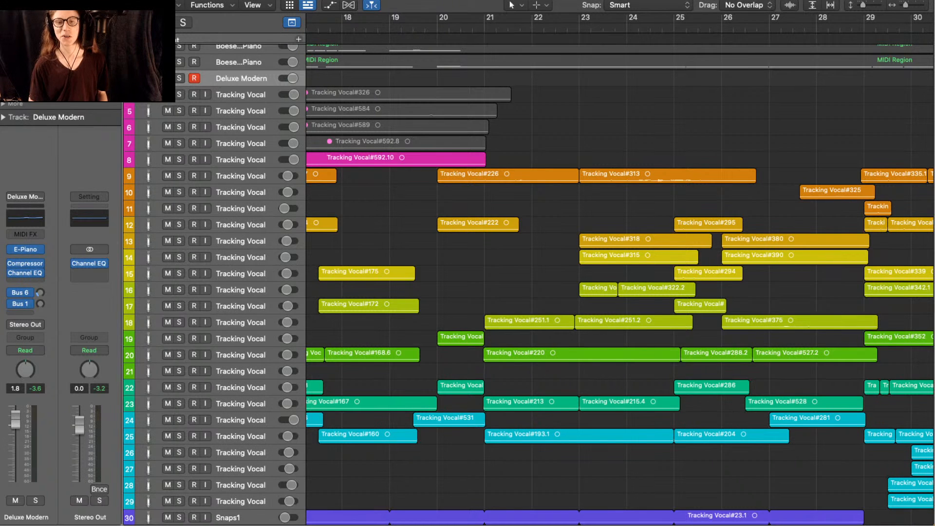
pyautogui.scroll(-3, 442, 272)
pyautogui.press('space')
pyautogui.scroll(5, 442, 272)
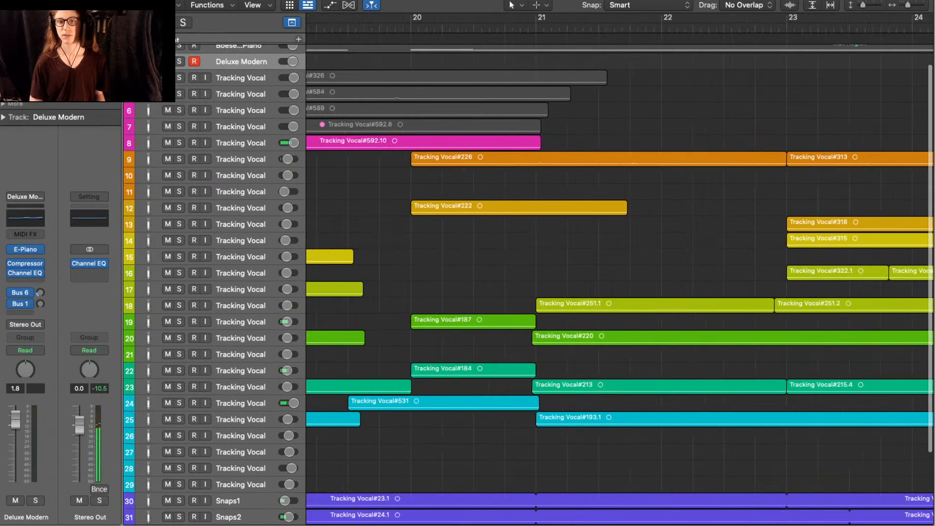
pyautogui.scroll(-5, 499, 272)
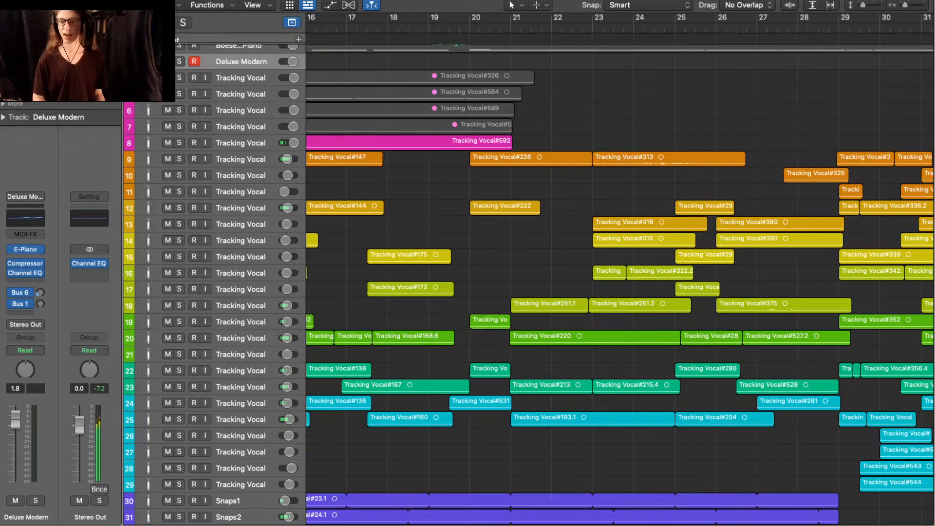
pyautogui.hscroll(2, 498, 272)
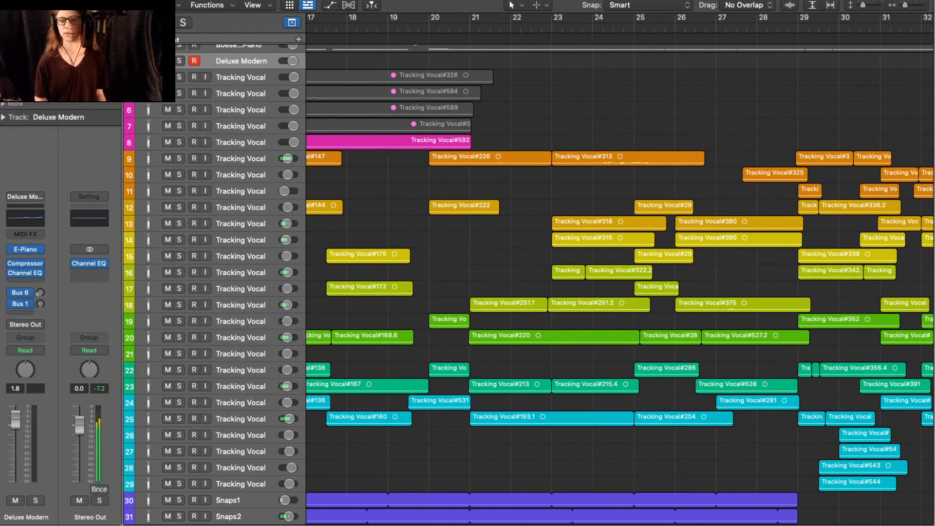
pyautogui.hscroll(2, 610, 269)
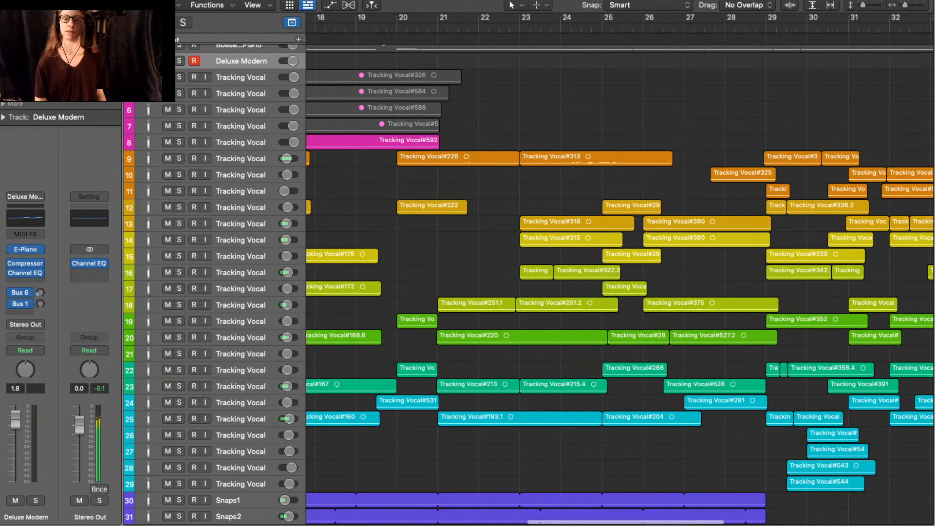
pyautogui.hscroll(2, 610, 269)
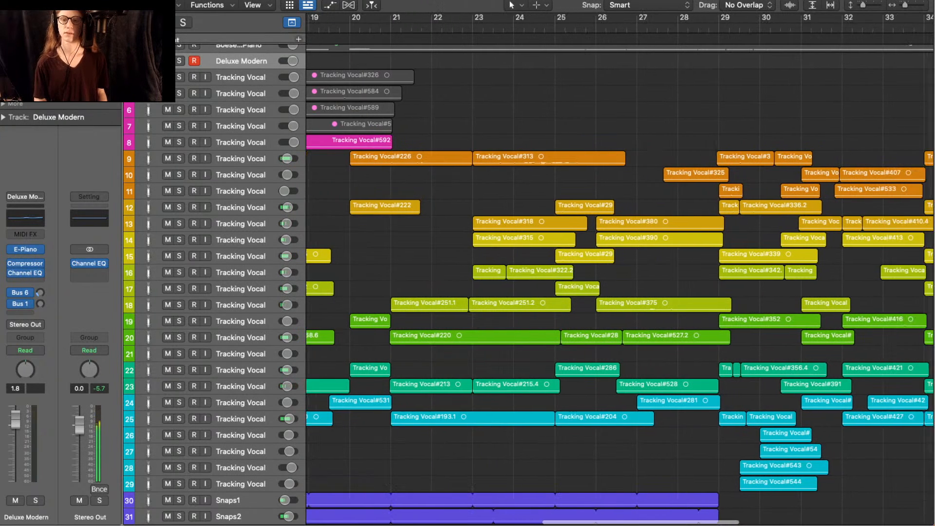
pyautogui.scroll(2, 610, 269)
pyautogui.scroll(-3, 611, 269)
pyautogui.hscroll(2, 611, 268)
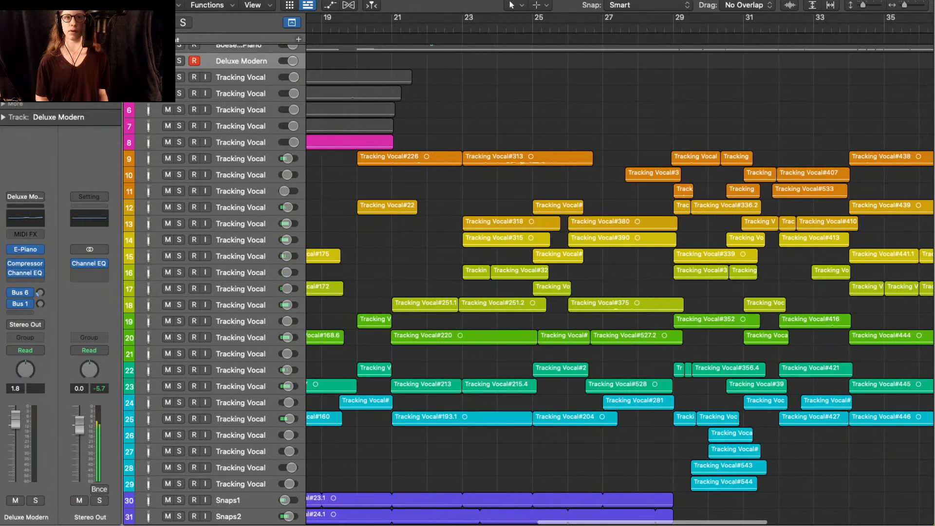
pyautogui.scroll(-1, 610, 269)
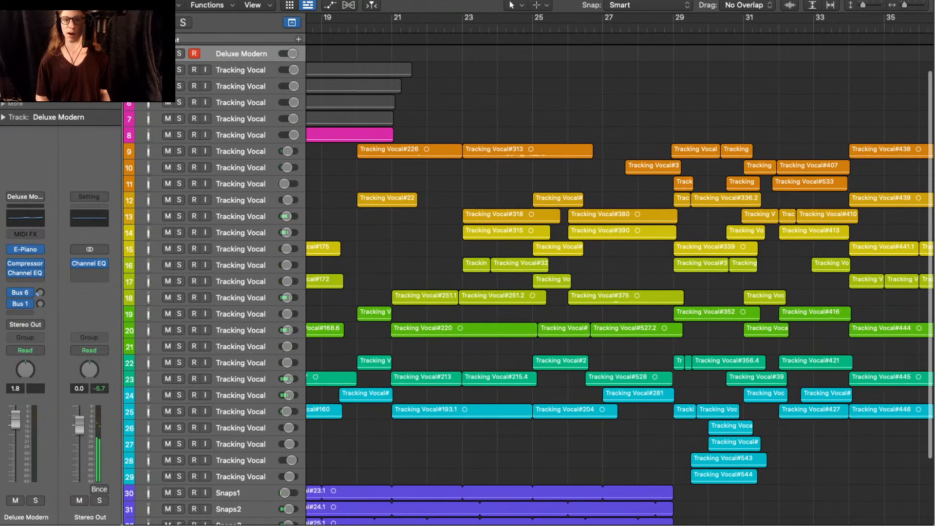
# - Mark bars 21 to 29 as the cycle range, and turn the cycle off again
pyautogui.moveTo(392, 17); pyautogui.dragTo(674, 17)
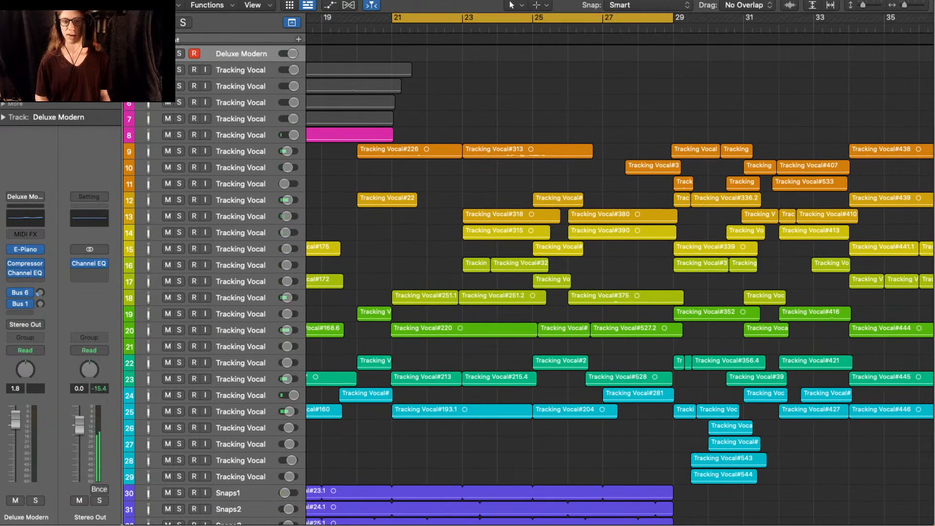
pyautogui.scroll(5, 620, 285)
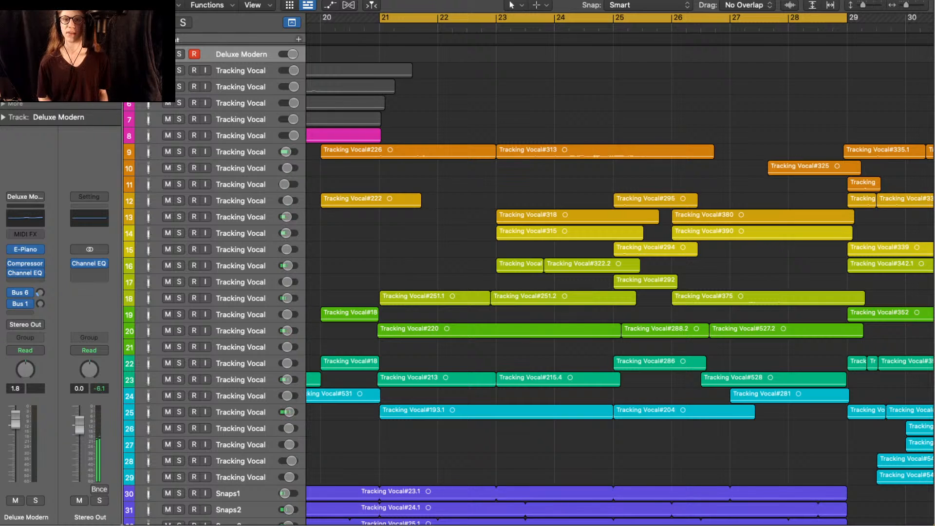
pyautogui.press('c')
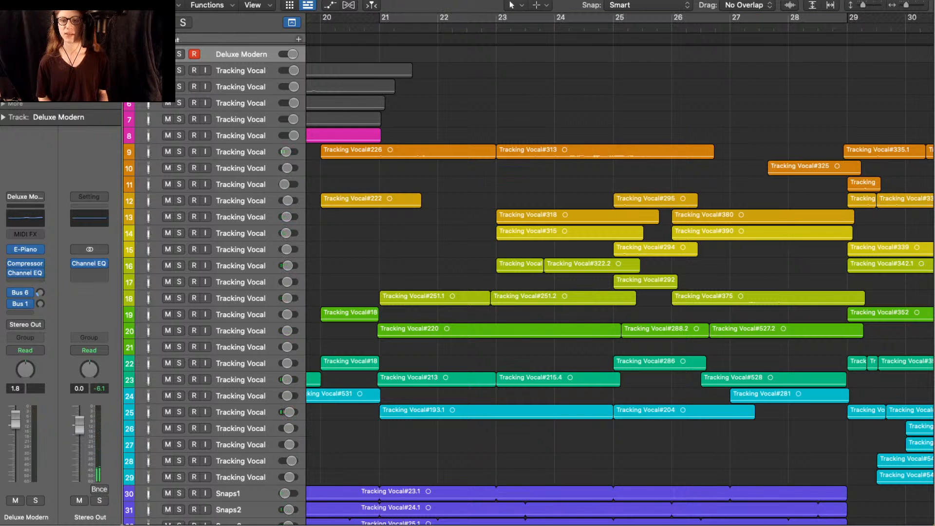
# - Audition Tracking Vocal#313, #318, #315 and #322.2 soloed, and set a short cycle range within the third beat of bar 24
pyautogui.moveTo(588, 125); pyautogui.dragTo(555, 304)
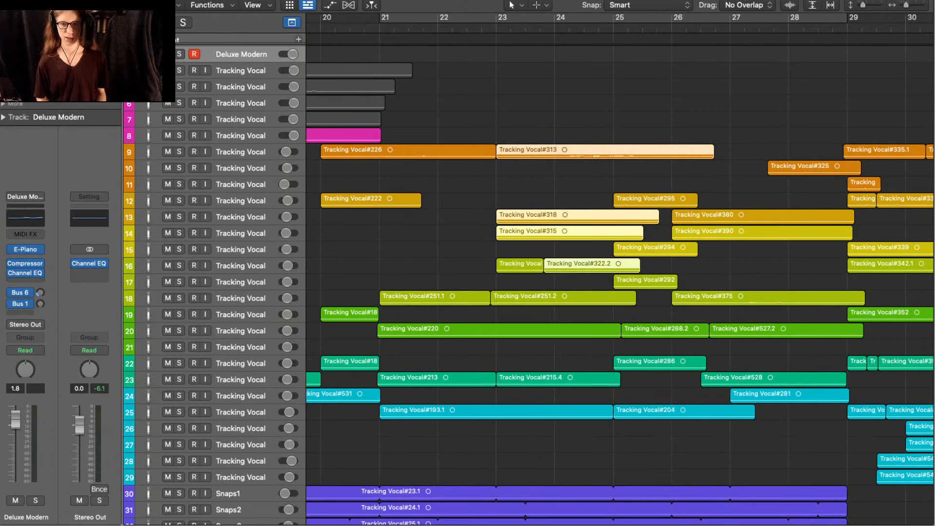
pyautogui.hotkey('ctrl', 's')
pyautogui.press('space')
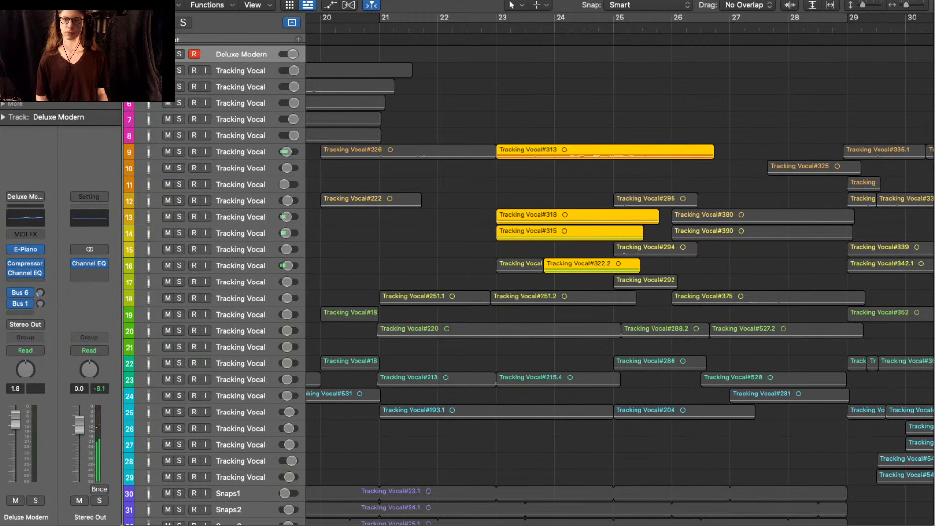
pyautogui.scroll(5, 603, 272)
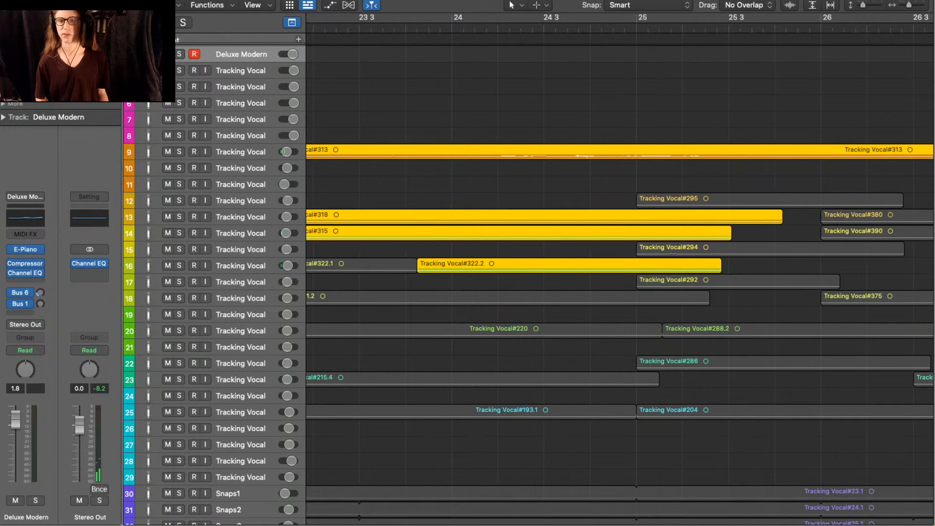
pyautogui.moveTo(567, 18); pyautogui.dragTo(590, 18)
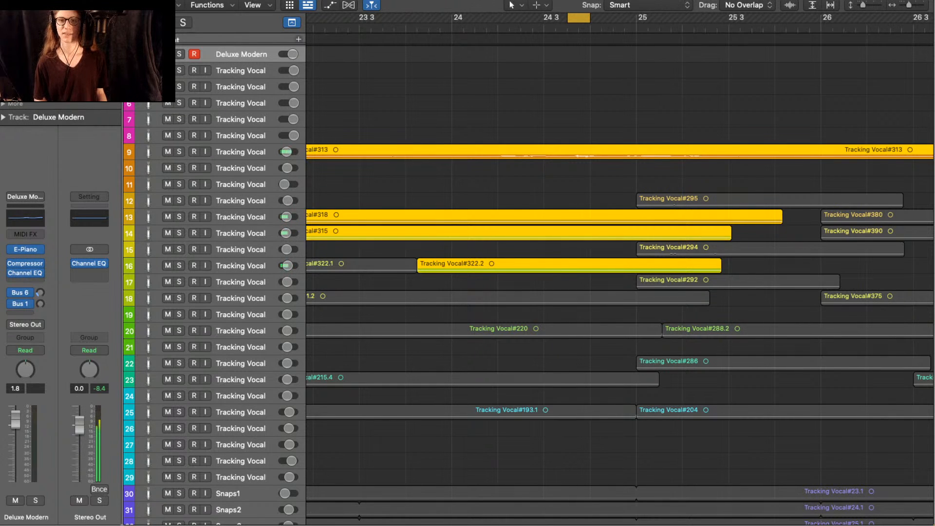
# - Turn off cycle playback and unsolo the selected vocal regions between bars 23 and 27
pyautogui.press('c')
pyautogui.press('super+Left')
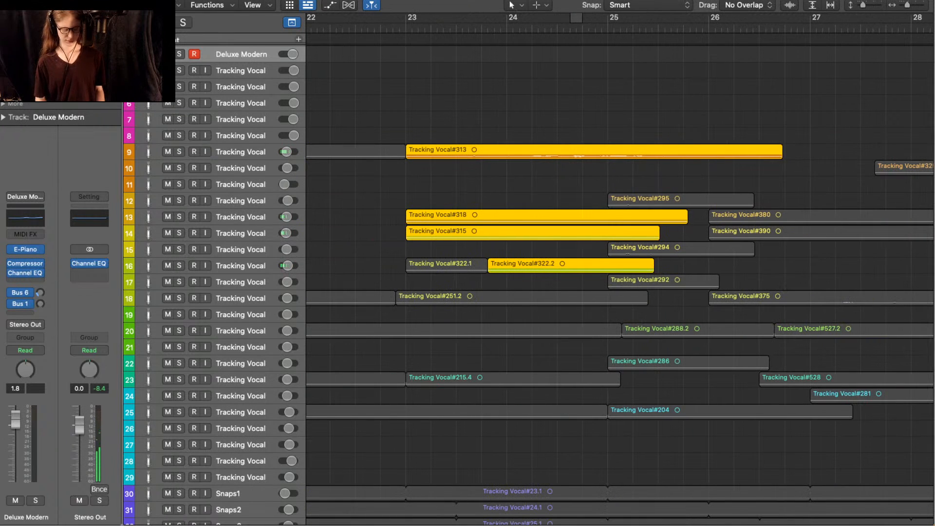
pyautogui.hotkey('ctrl', 's')
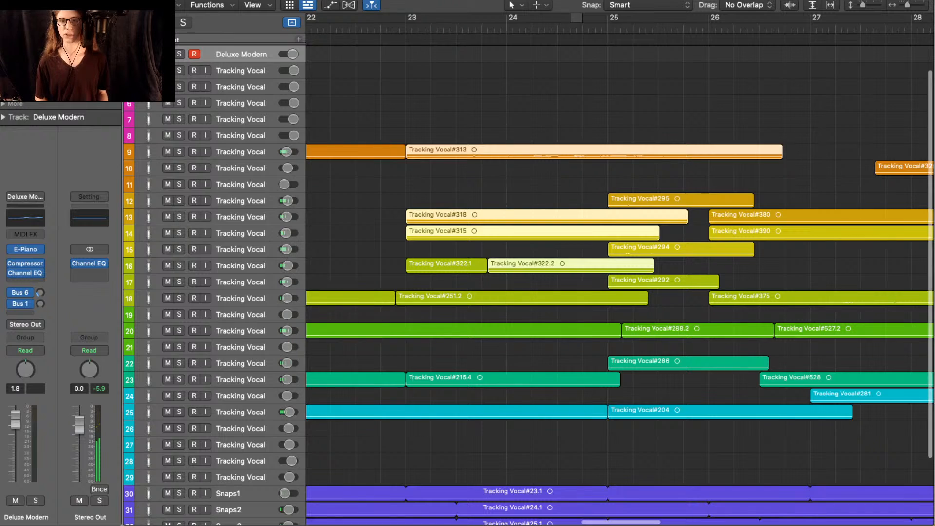
# - Open the second piano track's MIDI region in the Piano Roll and examine the chords around bar 24 beat 3
pyautogui.scroll(2, 618, 282)
pyautogui.doubleClick(609, 71)
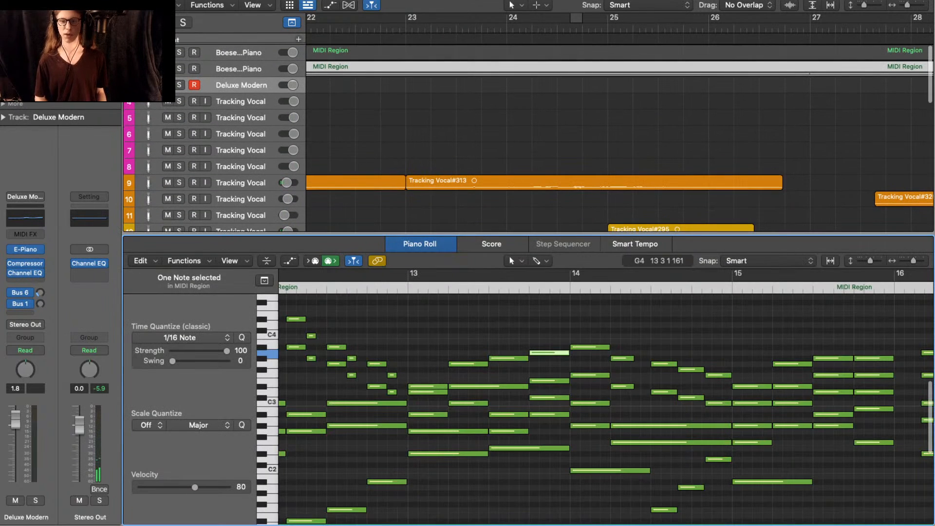
pyautogui.hscroll(20, 534, 361)
pyautogui.hscroll(-5, 535, 361)
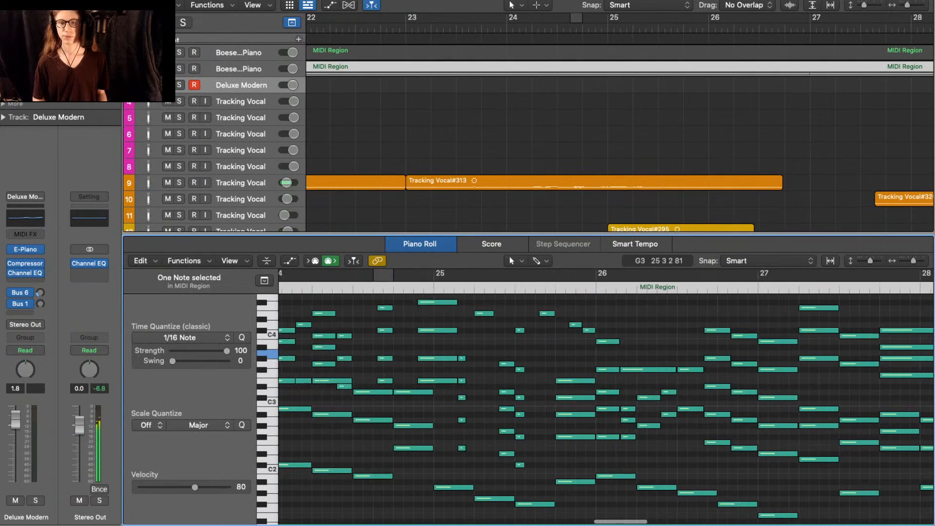
pyautogui.scroll(10, 598, 341)
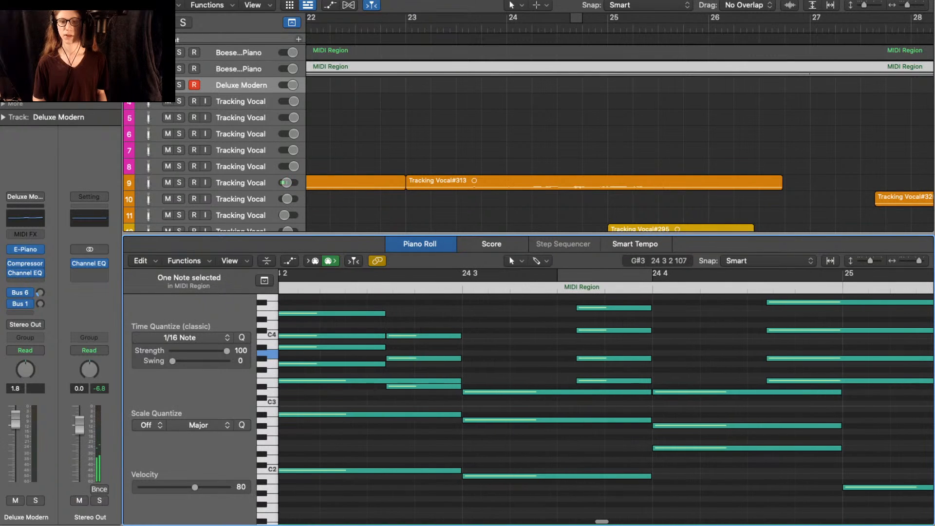
pyautogui.hscroll(1, 598, 340)
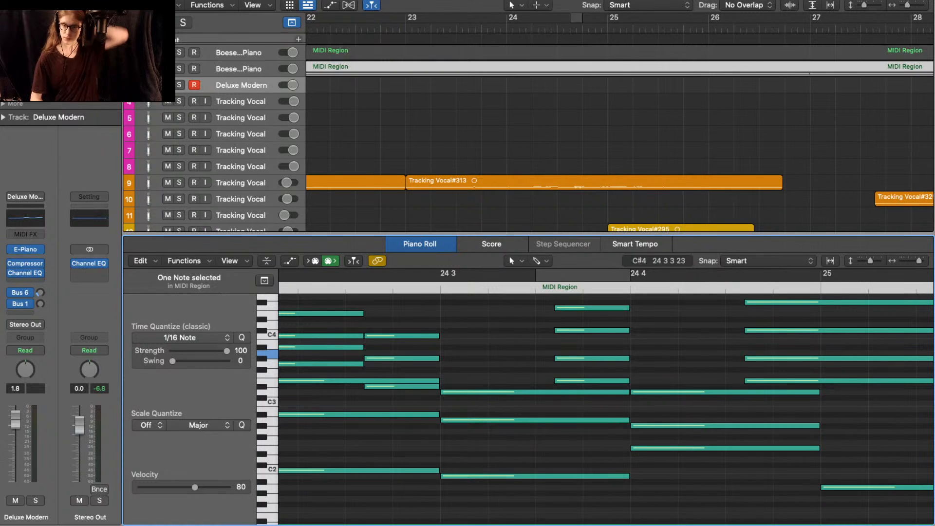
pyautogui.press('space')
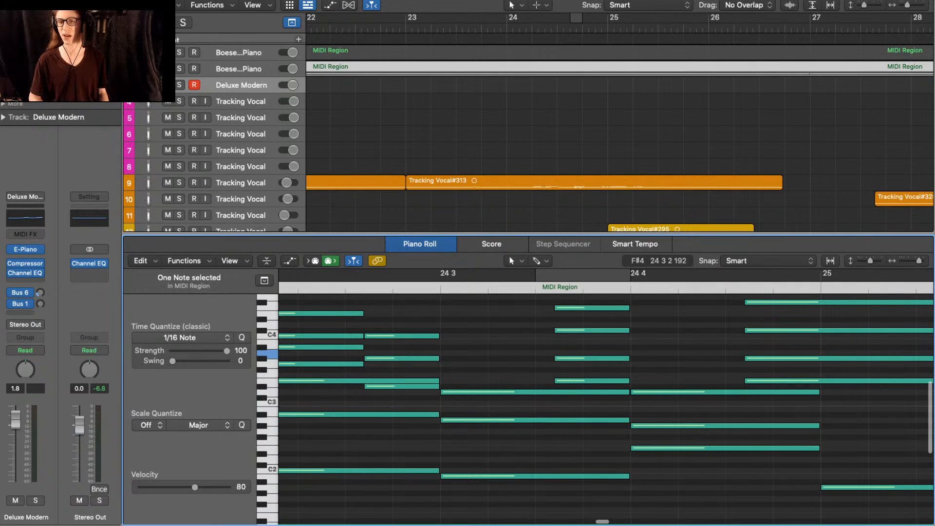
# - Unmute the second Boesendorfer Grand Piano track and select the four-note upper chord between beats 3 and 4 of bar 24
pyautogui.moveTo(526, 304); pyautogui.dragTo(581, 333)
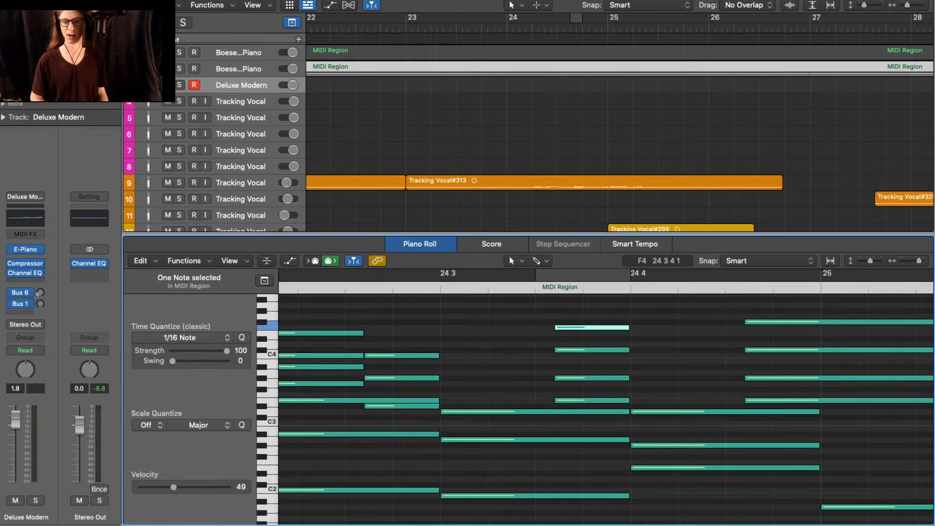
pyautogui.click(574, 309)
pyautogui.click(583, 327)
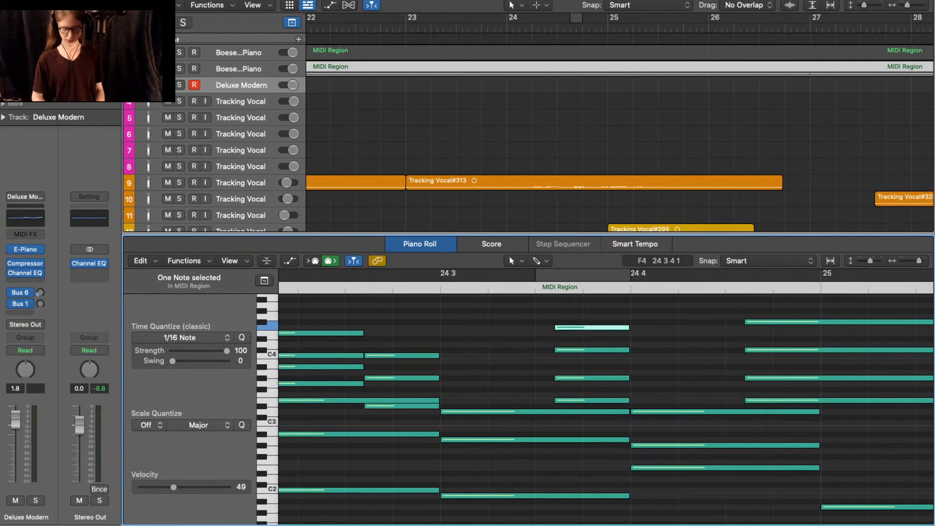
pyautogui.click(579, 310)
pyautogui.press('Up')
pyautogui.press('m')
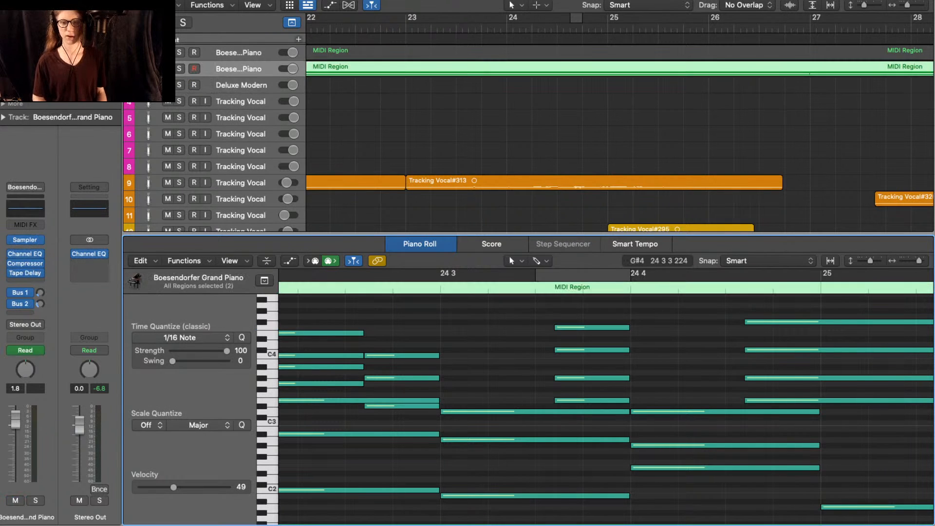
pyautogui.moveTo(587, 314); pyautogui.dragTo(587, 405)
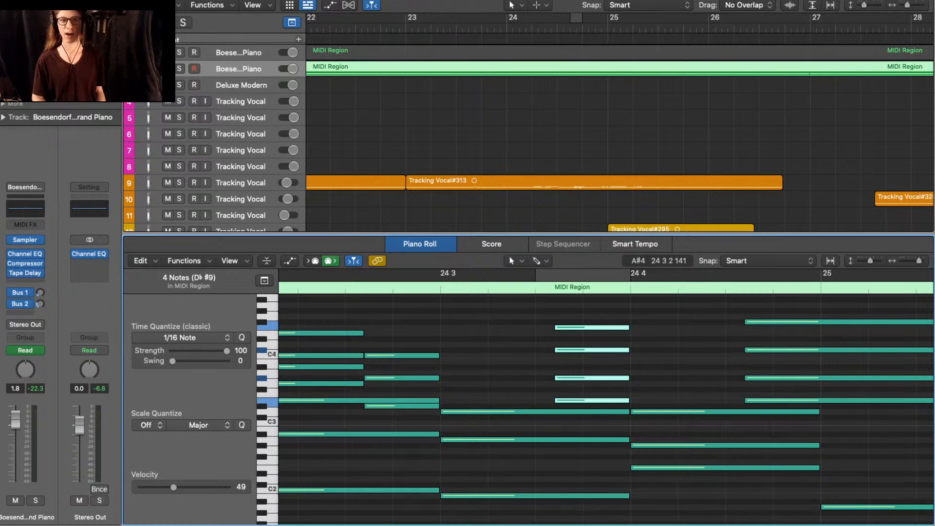
# - Reopen the second piano track's MIDI region and select its two four-note upper chords around bar 24 beat 4 and bar 25
pyautogui.press('Down')
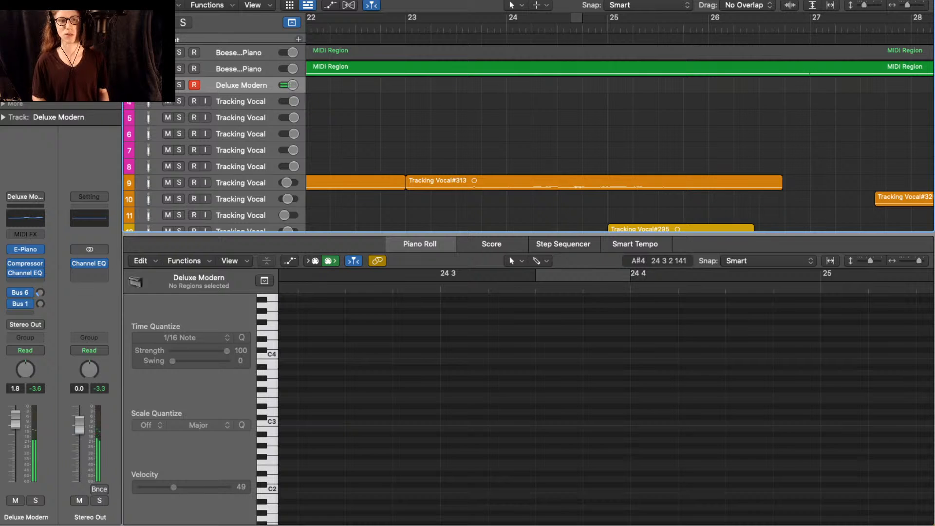
pyautogui.doubleClick(620, 68)
pyautogui.press('e')
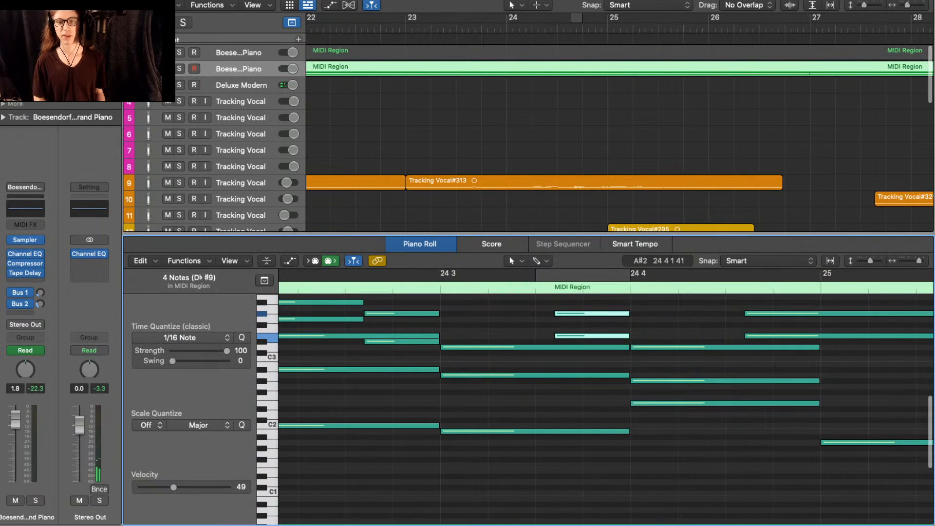
pyautogui.scroll(-1, 628, 367)
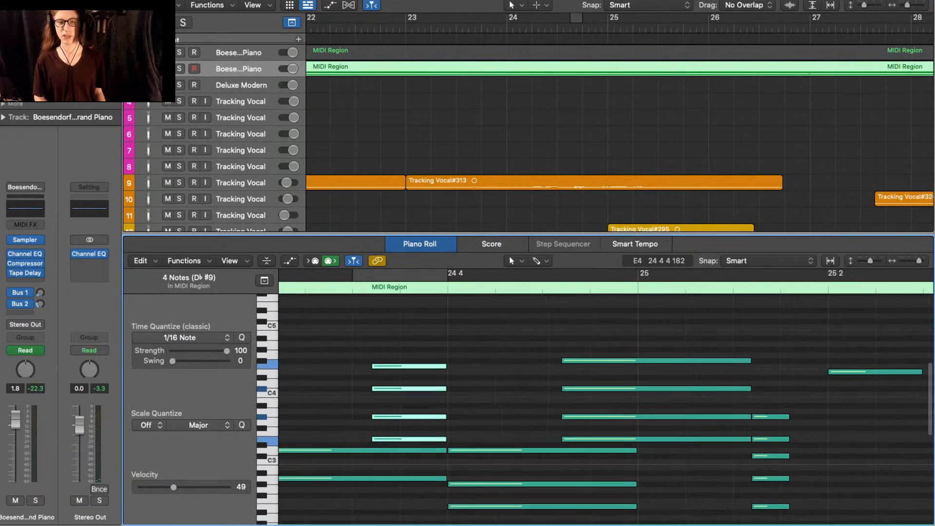
pyautogui.moveTo(438, 334); pyautogui.dragTo(409, 442)
pyautogui.moveTo(571, 333); pyautogui.dragTo(667, 444)
pyautogui.moveTo(410, 333); pyautogui.dragTo(609, 442)
# - Audition the piano MIDI region in solo, unsolo it, and examine the lower notes beneath the selected chords
pyautogui.hotkey('ctrl', 's')
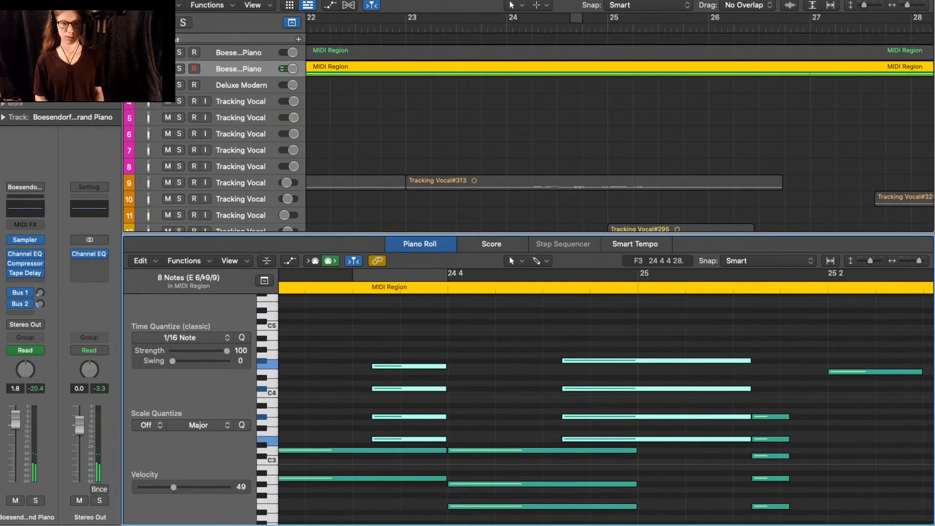
pyautogui.hotkey('ctrl', 's')
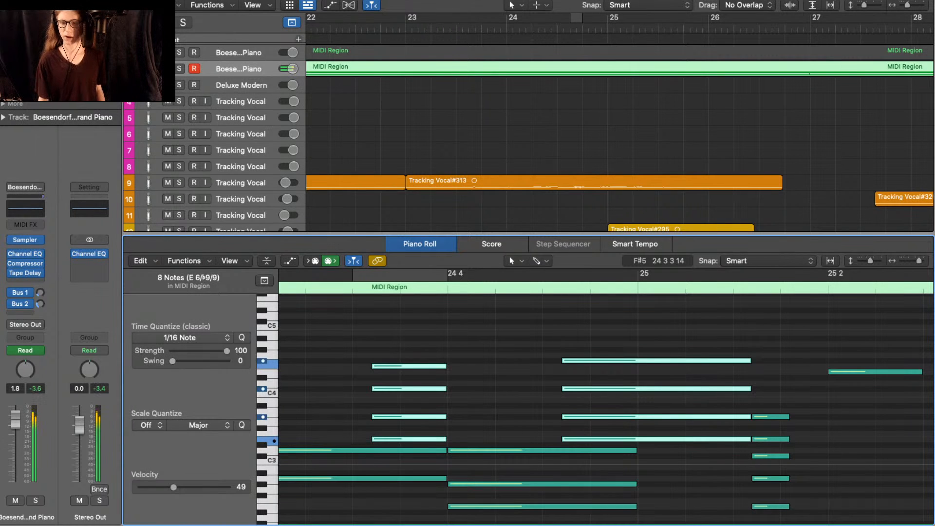
pyautogui.scroll(-5, 570, 409)
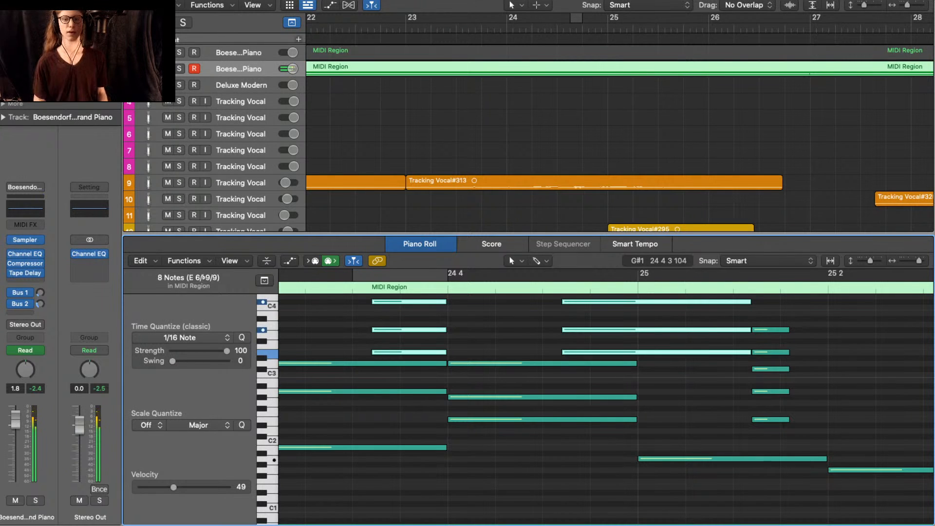
pyautogui.hscroll(-3, 546, 364)
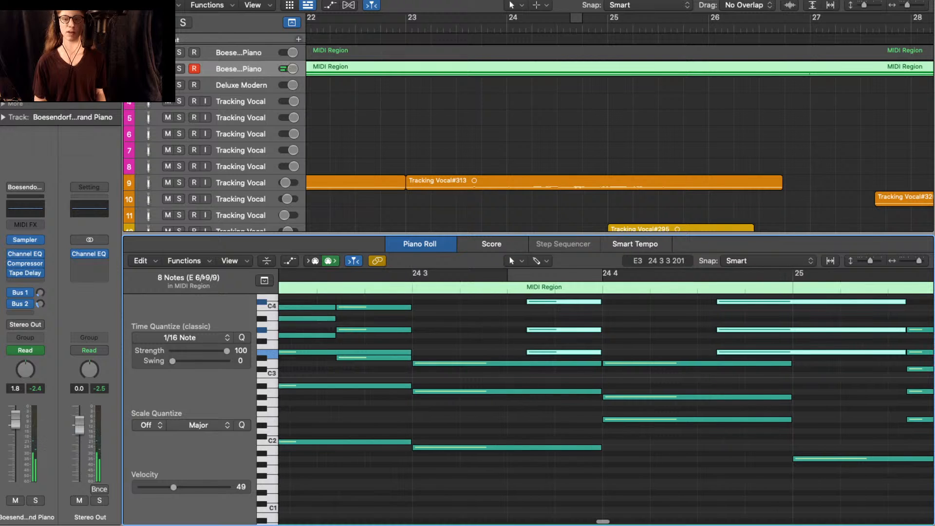
# - Close the Piano Roll, clear the selection and display the arrangement from about bar 20 to bar 33
pyautogui.press('p')
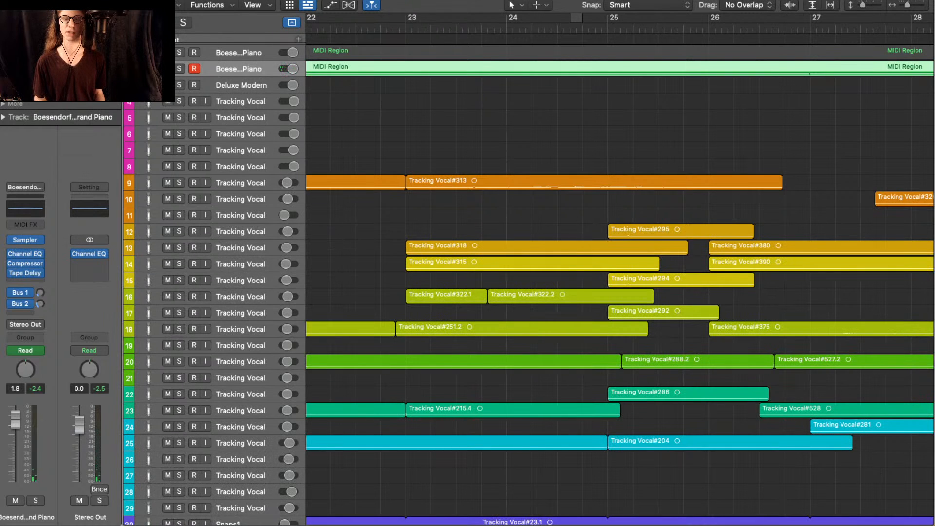
pyautogui.hotkey('alt', 'shift', 'd')
pyautogui.scroll(-5, 507, 263)
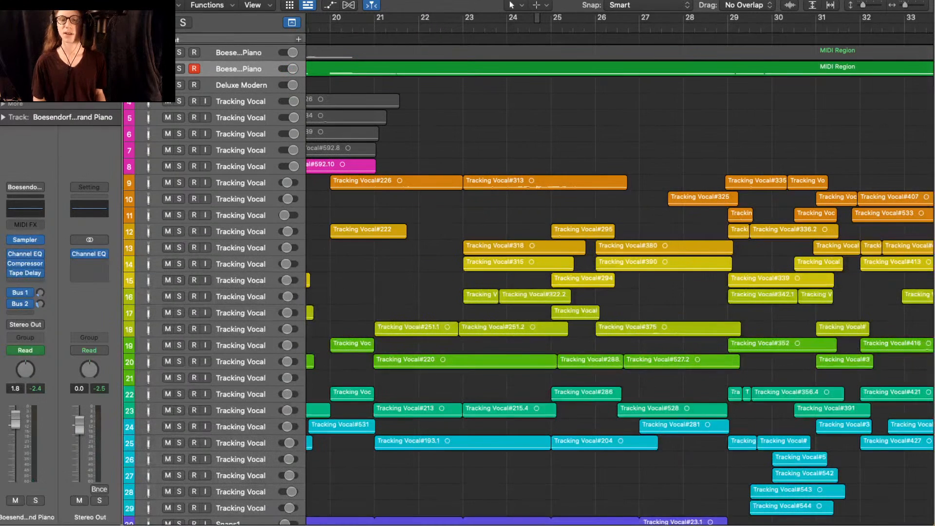
# - Play the arrangement around bar 24 and mute the second Boesendorfer Grand Piano track
pyautogui.press('space')
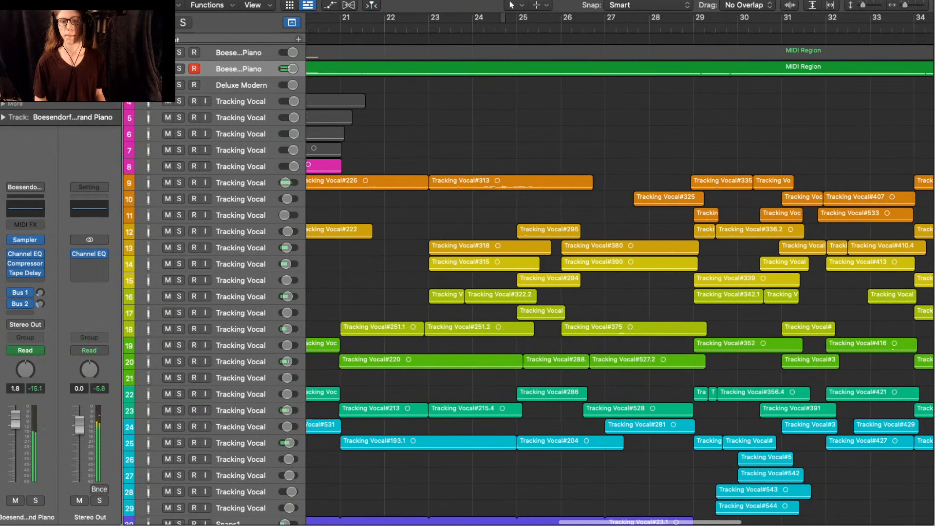
pyautogui.scroll(-1, 619, 292)
pyautogui.hscroll(2, 619, 292)
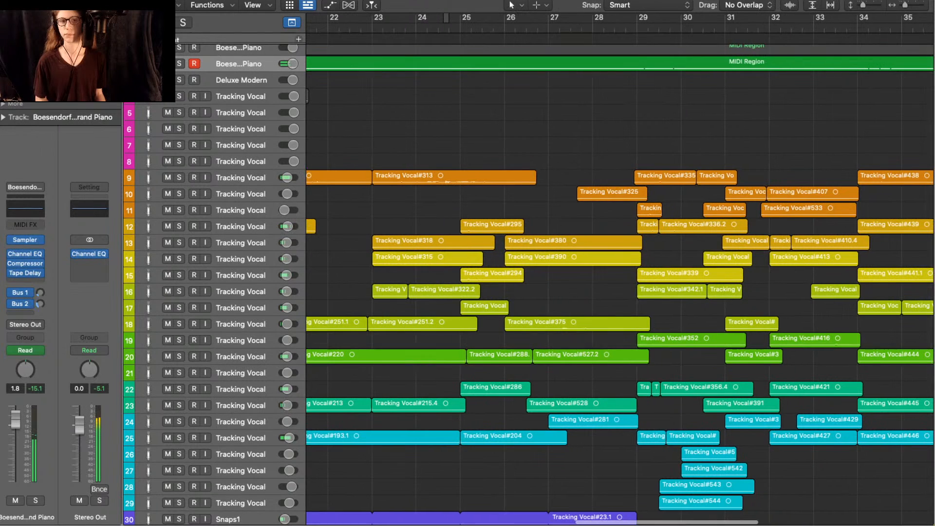
pyautogui.hotkey('ctrl', 'm')
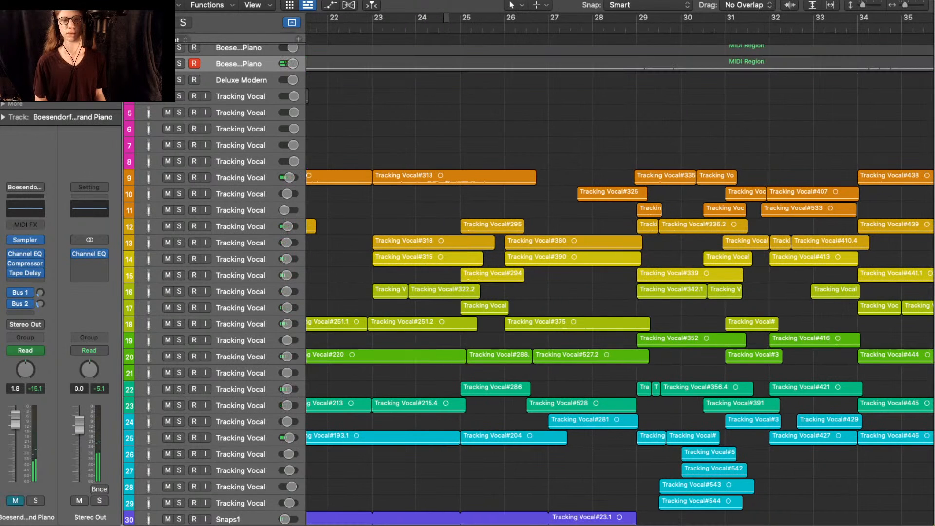
# - Listen to the vocal tracks without the piano from bar 24 and follow the regions beyond bar 25
pyautogui.press('space')
pyautogui.scroll(5, 546, 292)
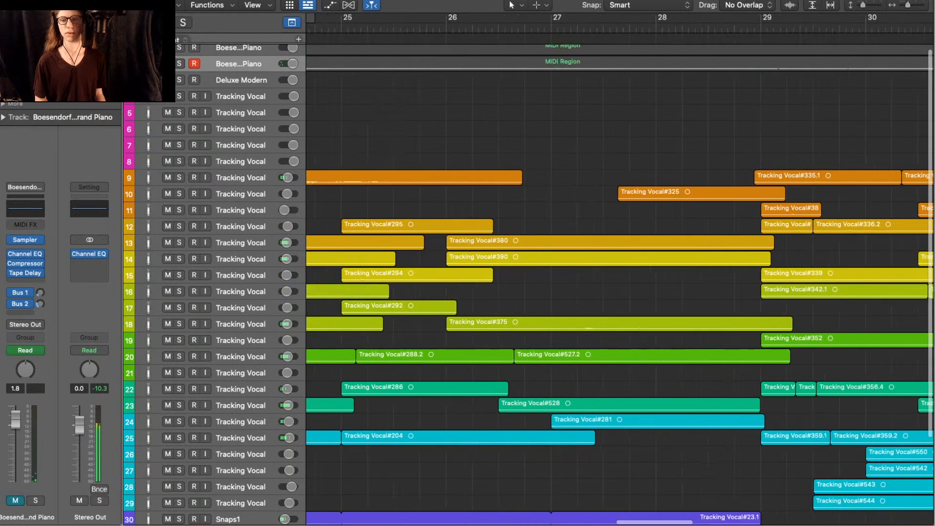
pyautogui.scroll(-3, 620, 292)
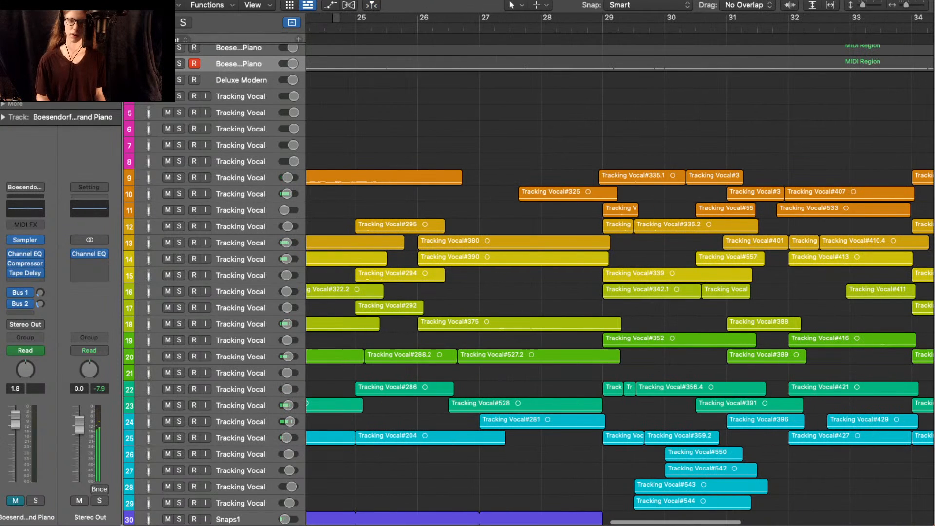
pyautogui.press('space')
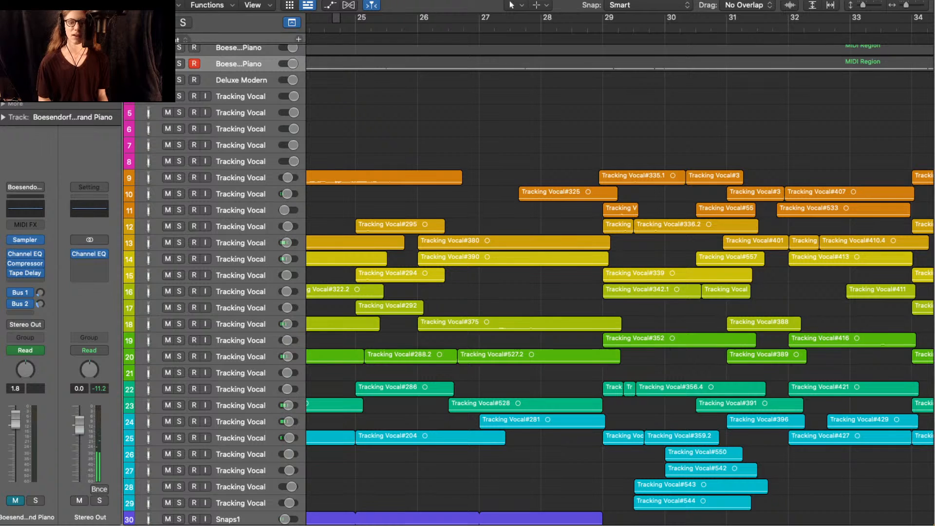
# - Zoom the arrangement out to survey the vocal, snap and output tracks across roughly bars 27 to 42
pyautogui.press('super+Up')
pyautogui.press('super+Up')
pyautogui.press('super+Up')
pyautogui.press('super+Up')
pyautogui.press('super+Left')
pyautogui.press('super+Left')
pyautogui.press('super+Left')
pyautogui.press('super+Left')
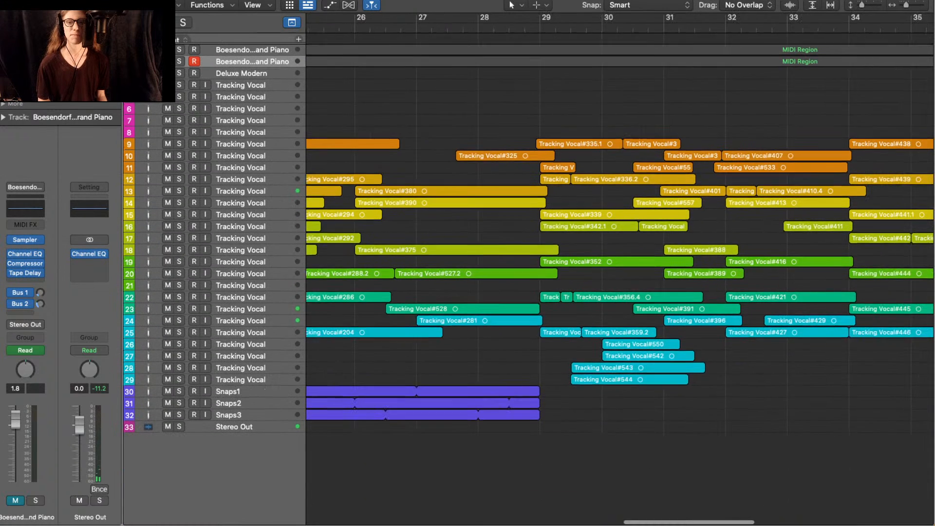
pyautogui.hscroll(5, 619, 272)
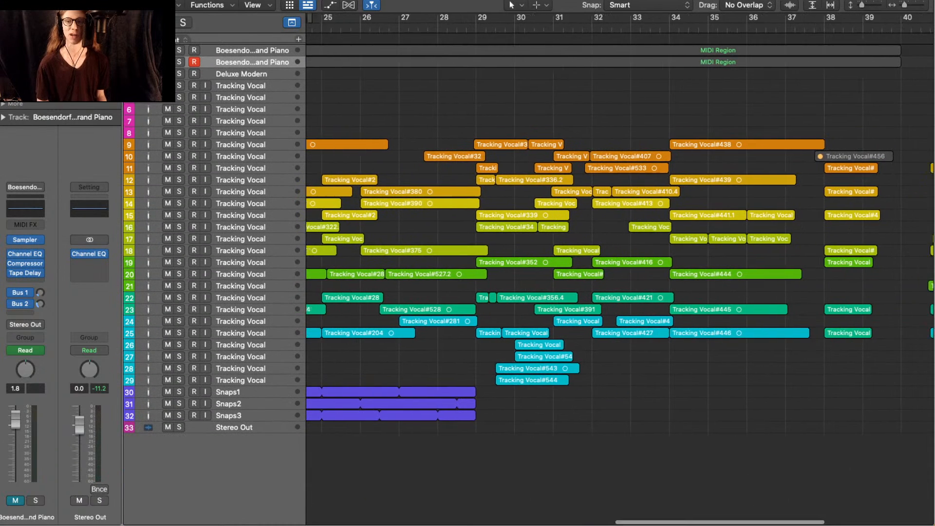
pyautogui.hscroll(-1, 619, 273)
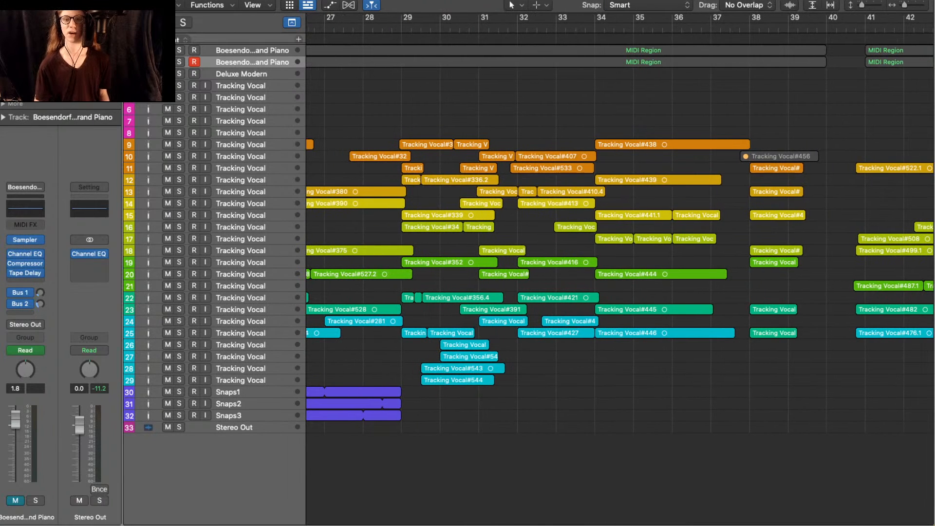
# - Play back the vocal arrangement with the piano muted, following the regions from bar 25 to bar 40
pyautogui.press('space')
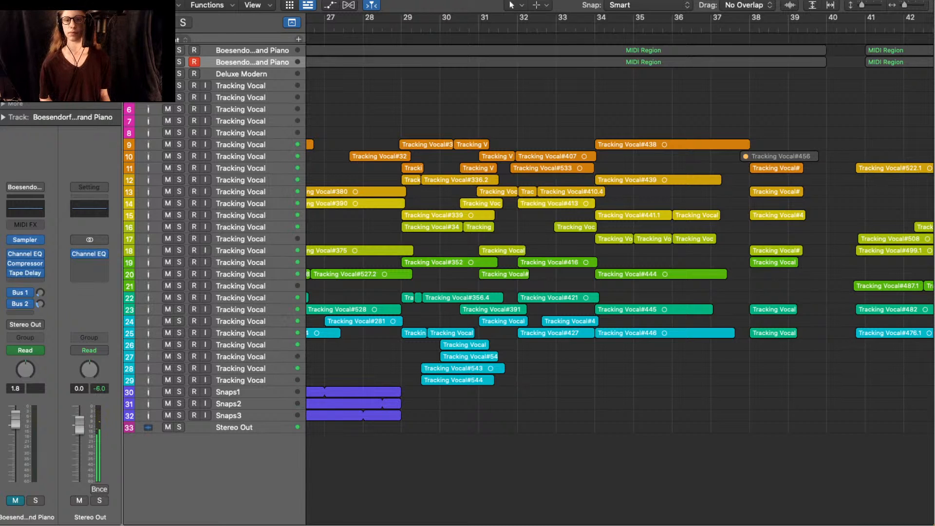
pyautogui.hscroll(-5, 619, 273)
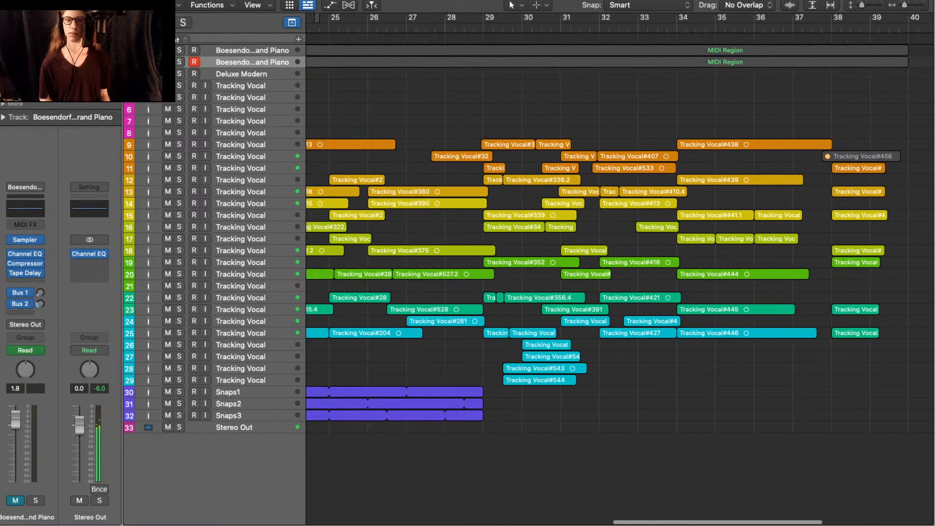
pyautogui.press('space')
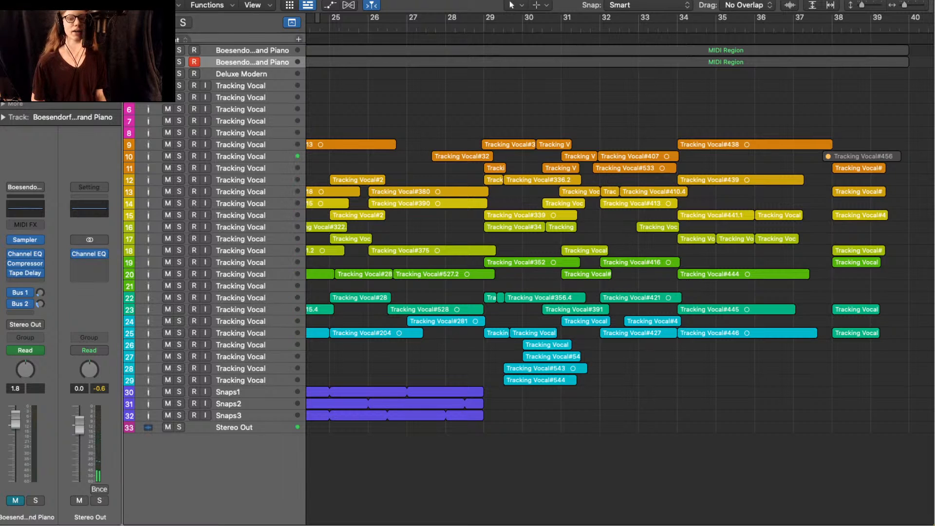
# - Enlarge the tracks and examine the vocal regions between bars 27 and 34, around the bar 29 entrances
pyautogui.press('super+Down')
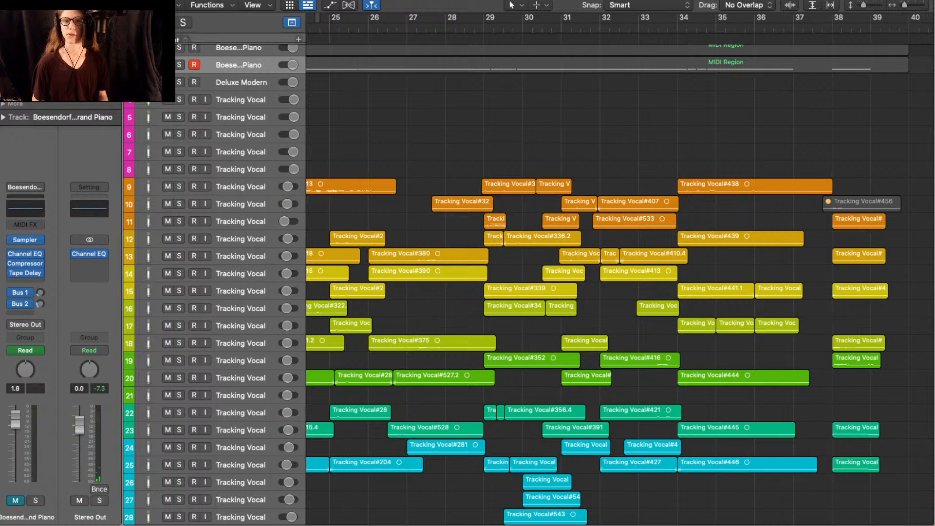
pyautogui.press('super+Right')
pyautogui.scroll(4, 484, 312)
pyautogui.scroll(-1, 484, 312)
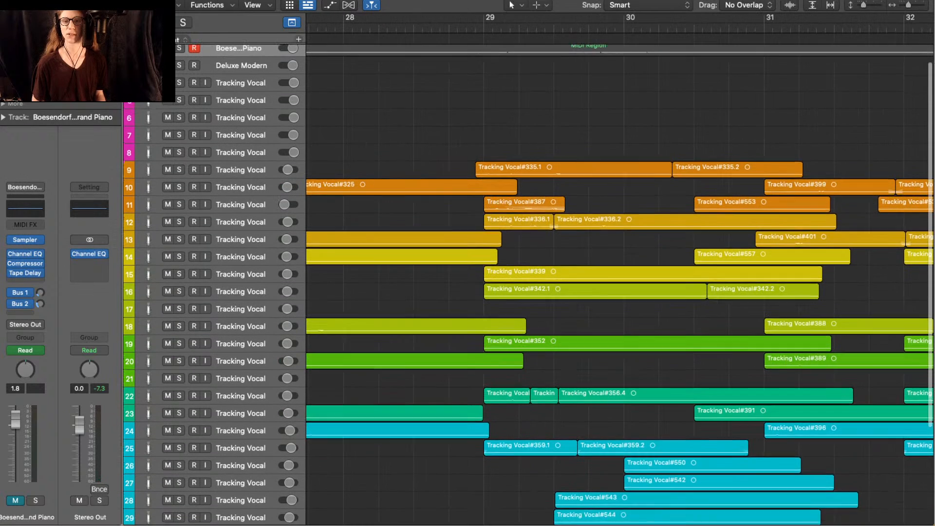
pyautogui.scroll(-3, 484, 311)
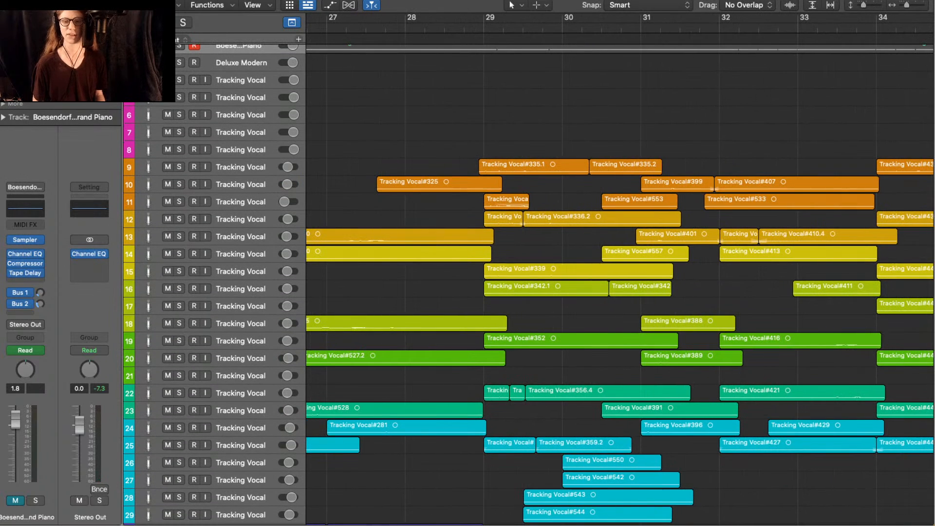
# - Isolate the vocal regions on tracks 9 to 16 between bars 29 and 31 and listen to them in solo
pyautogui.scroll(-5, 484, 311)
pyautogui.scroll(-1, 484, 312)
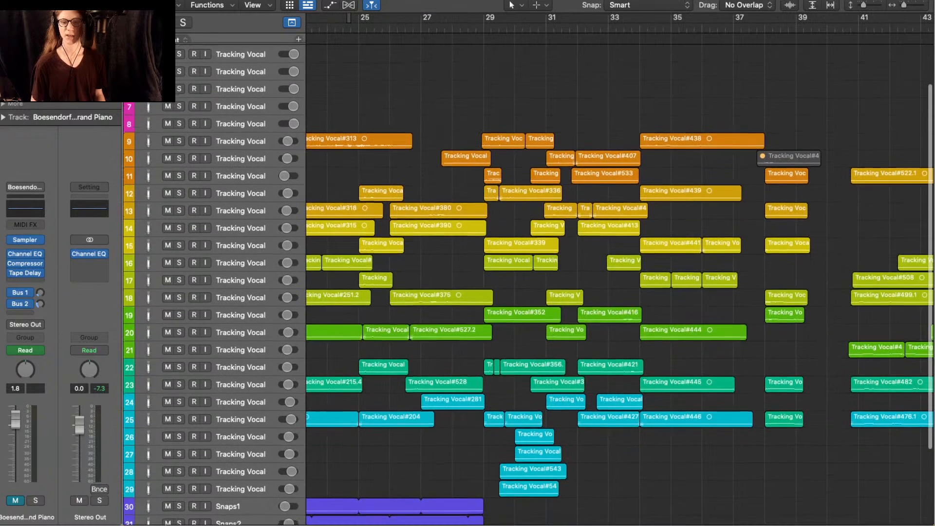
pyautogui.scroll(4, 483, 312)
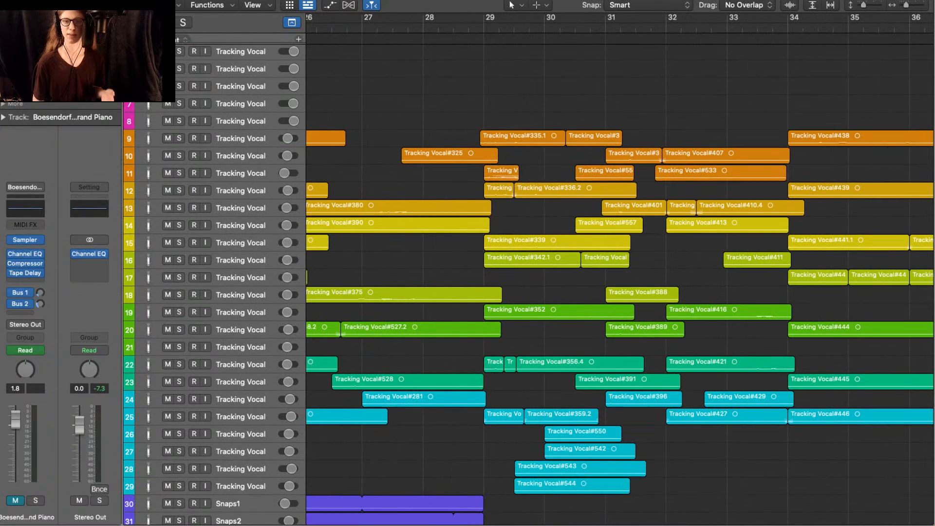
pyautogui.scroll(-1, 619, 272)
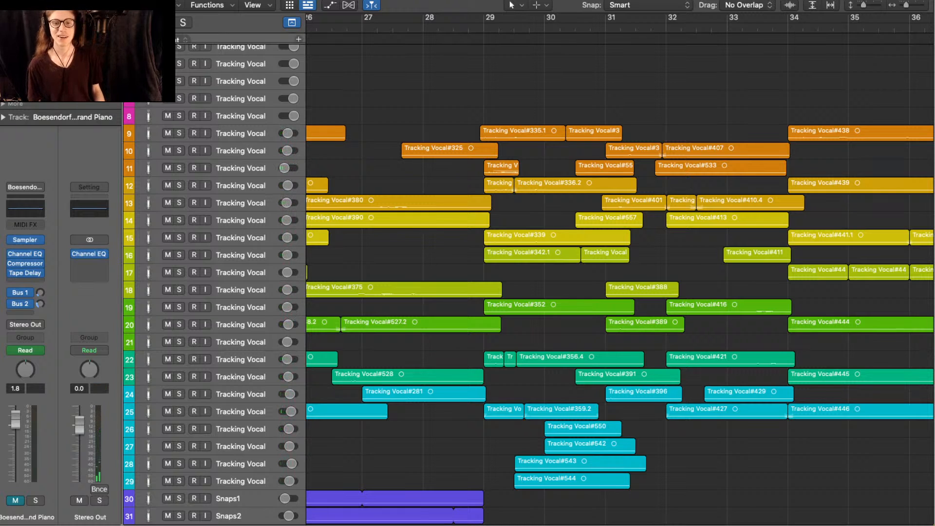
pyautogui.scroll(5, 527, 263)
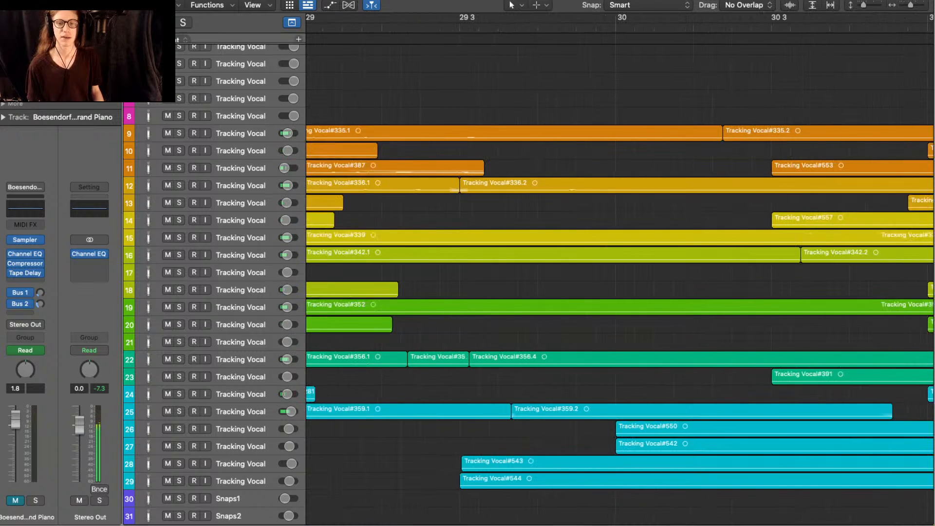
pyautogui.scroll(-3, 527, 263)
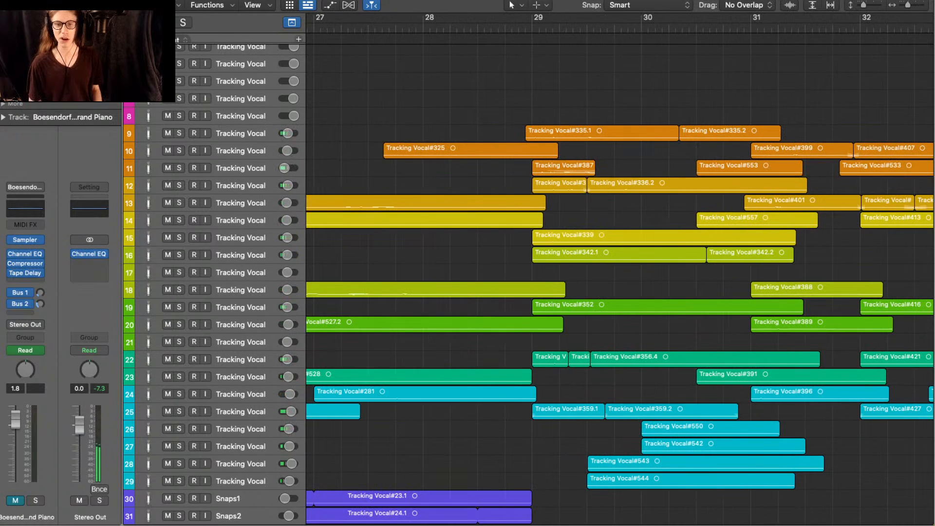
pyautogui.moveTo(584, 77); pyautogui.dragTo(739, 275)
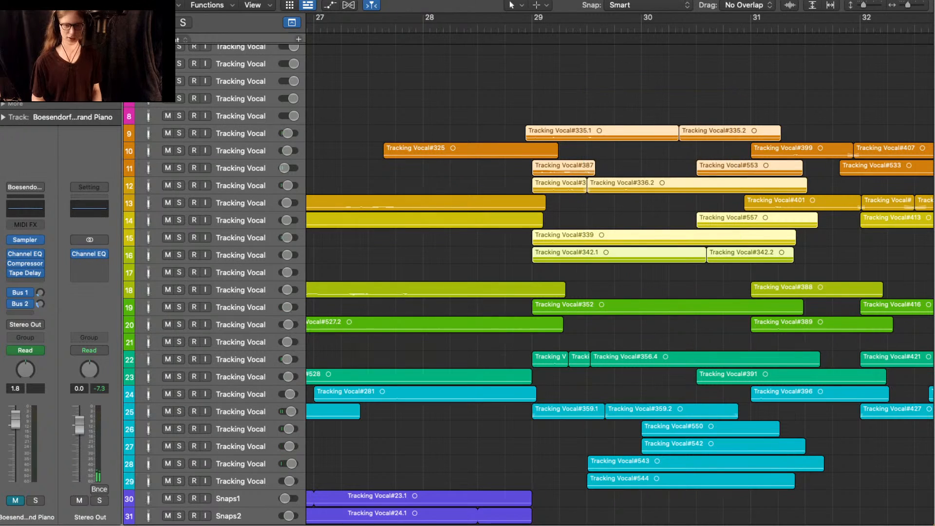
pyautogui.hotkey('ctrl', 's')
pyautogui.press('space')
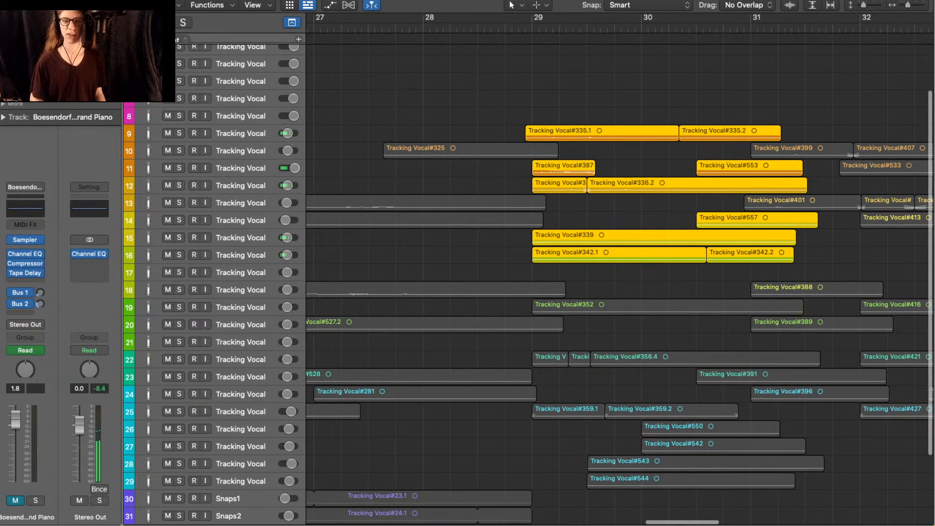
# - Audition the soloed vocal regions on tracks 19 to 29 from bar 29, including those on tracks 26 to 29 alone
pyautogui.moveTo(751, 315); pyautogui.dragTo(566, 508)
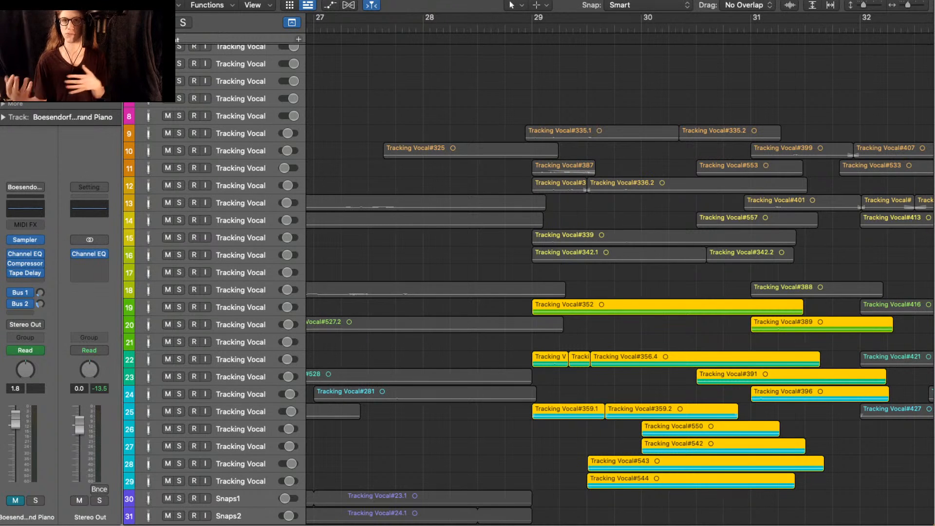
pyautogui.press('space')
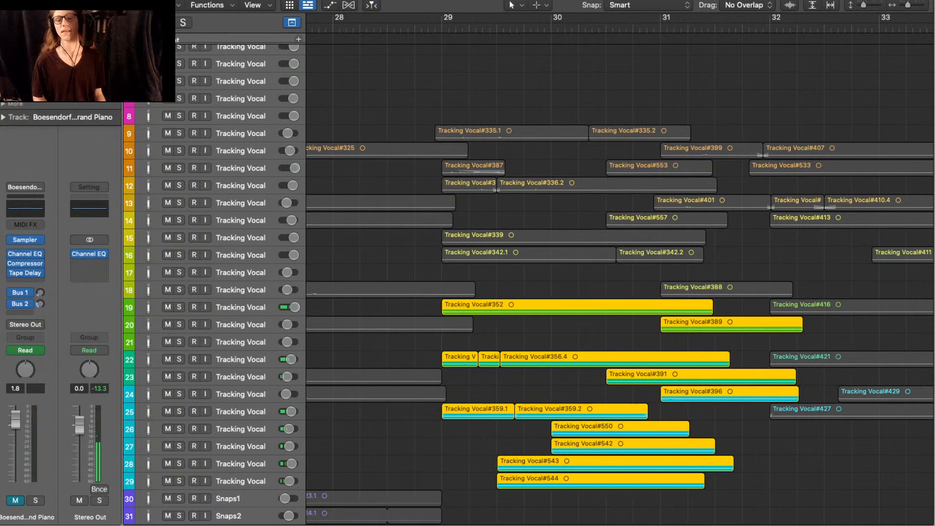
pyautogui.moveTo(506, 429); pyautogui.dragTo(659, 493)
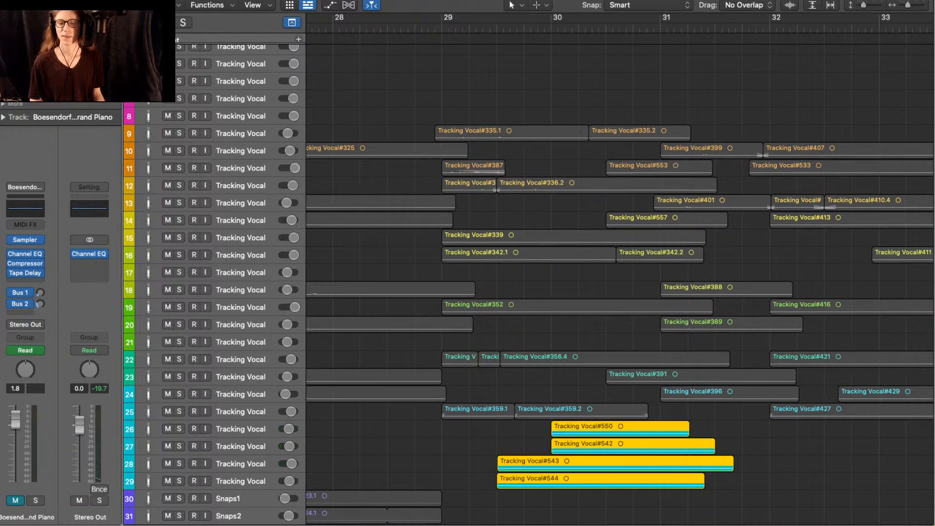
# - Solo and play the vocal regions on tracks 9 to 26 between bars 29 and 32, including the first bar 29 region on track 22
pyautogui.scroll(-5, 619, 273)
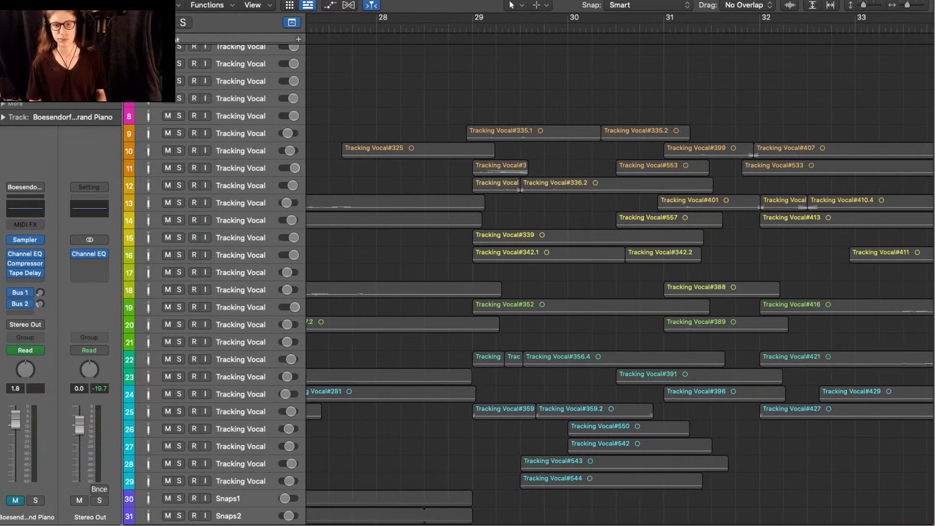
pyautogui.press('super+a')
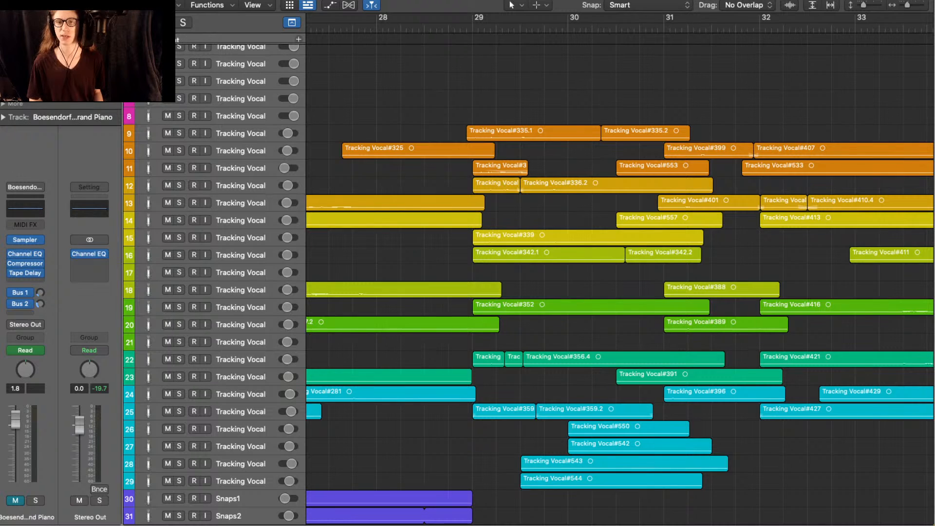
pyautogui.moveTo(511, 430); pyautogui.dragTo(681, 58)
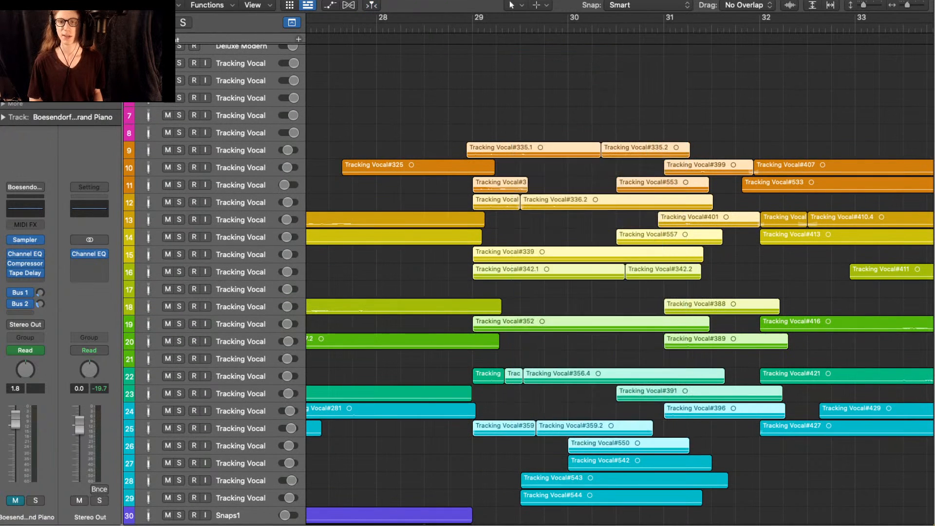
pyautogui.hotkey('ctrl', 's')
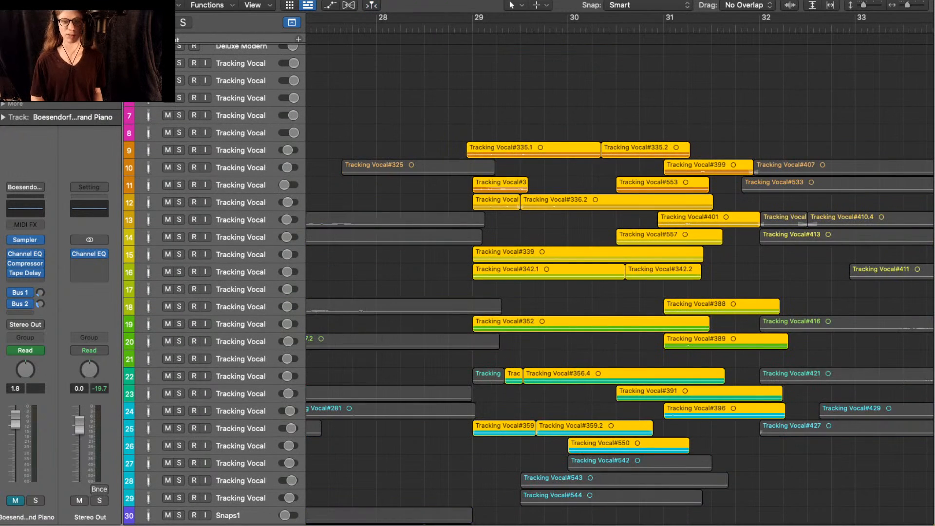
pyautogui.keyDown('shift'); pyautogui.click(488, 376); pyautogui.keyUp('shift')
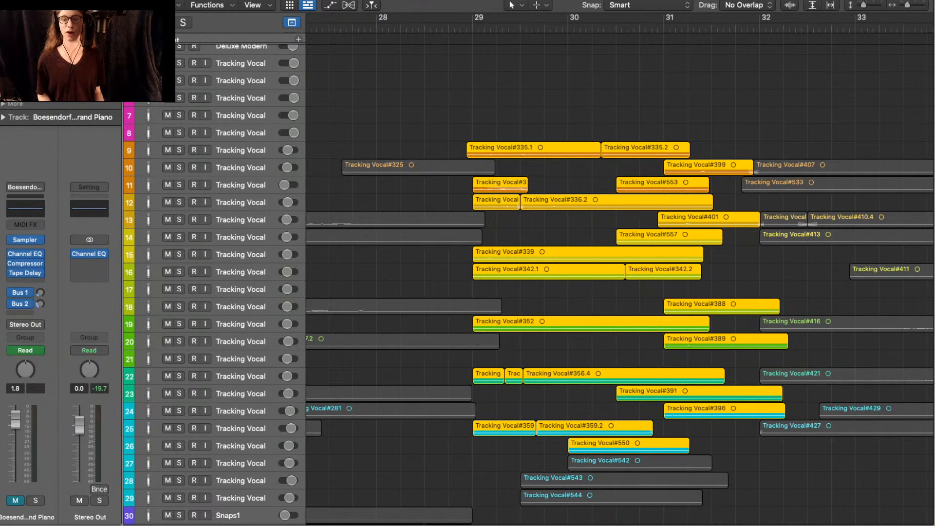
pyautogui.press('space')
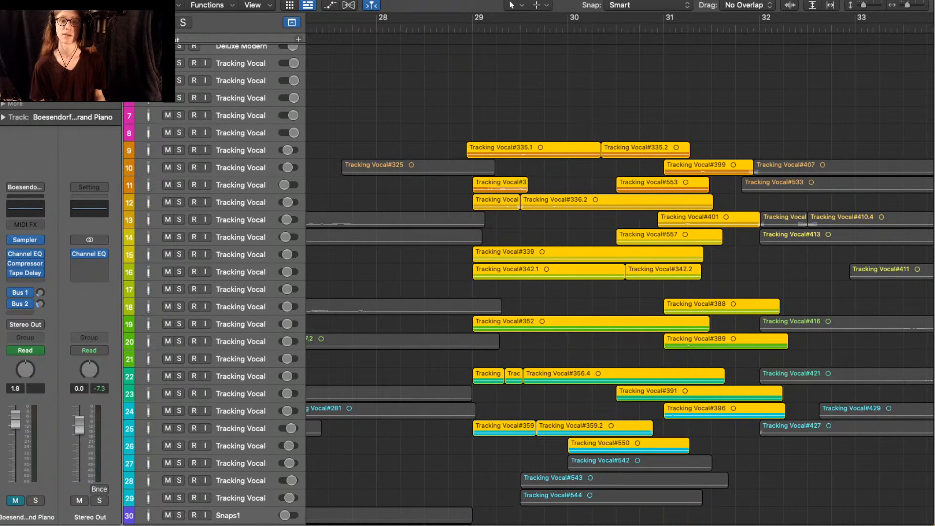
pyautogui.press('space')
# - Replace the selection with the vocal regions entering during bars 29 and 30 on tracks 9 to 29 and play them back
pyautogui.hotkey('alt', 'shift', 'd')
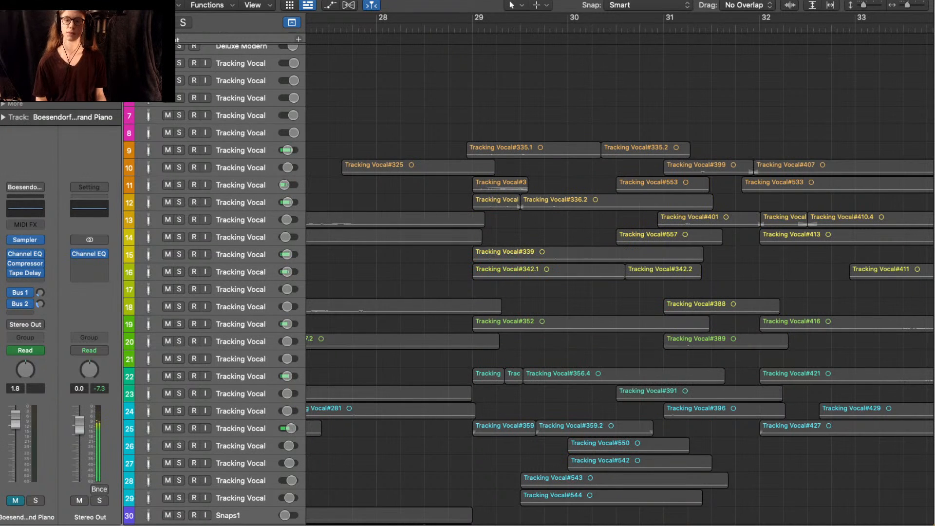
pyautogui.moveTo(521, 82); pyautogui.dragTo(642, 522)
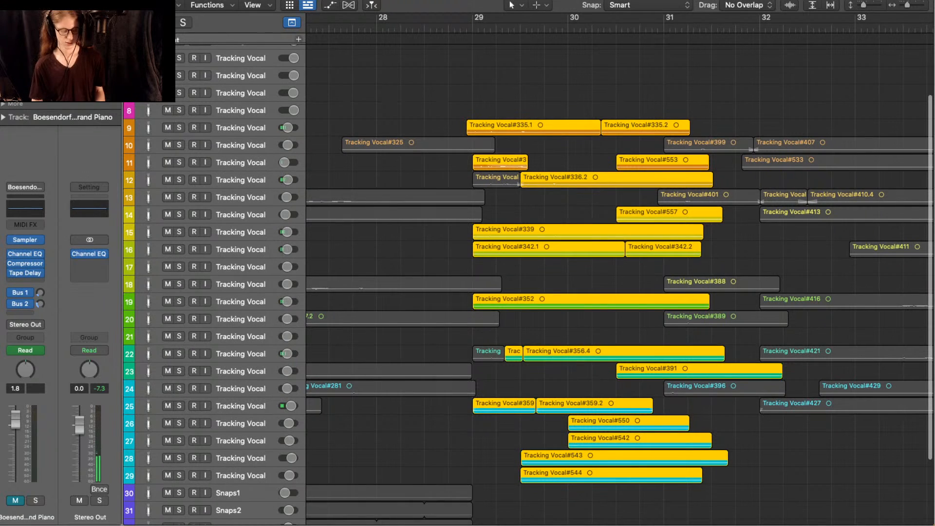
pyautogui.hotkey('ctrl', 's')
pyautogui.press('space')
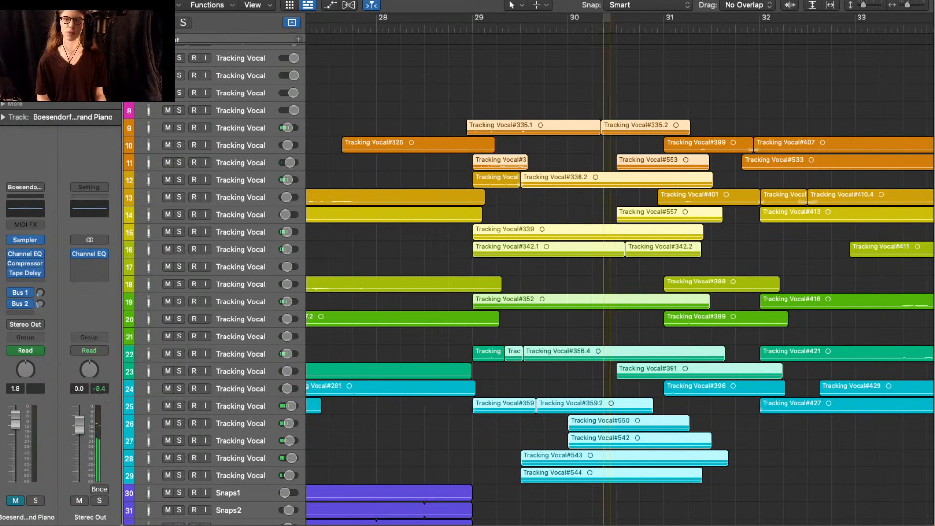
# - Mark a short cycle range within bar 30 for looping the selected vocals and enlarge the timeline around it
pyautogui.moveTo(607, 17); pyautogui.dragTo(609, 17)
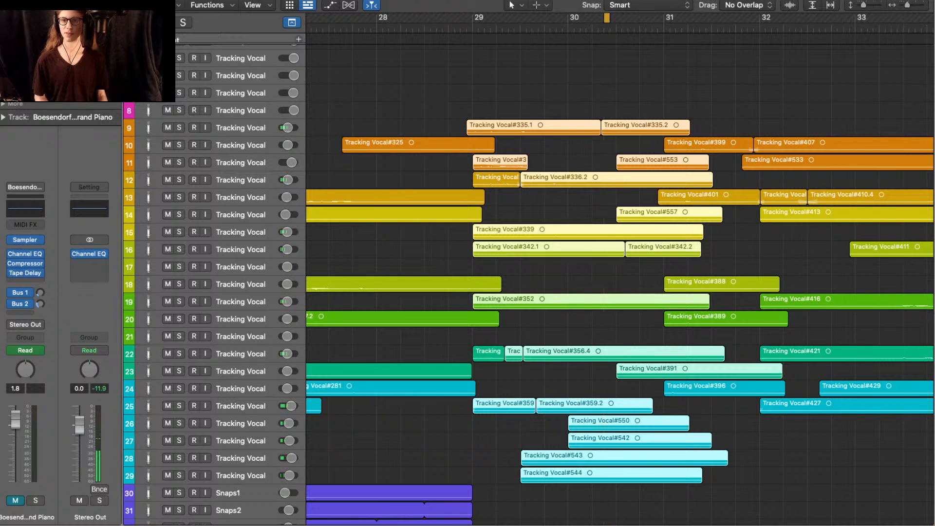
pyautogui.press('c')
pyautogui.press('c')
pyautogui.press('c')
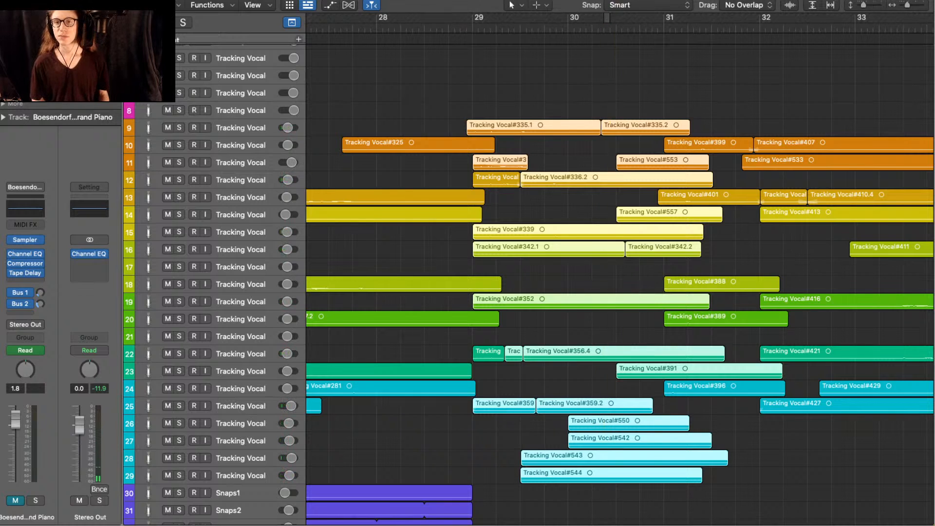
pyautogui.scroll(-5, 466, 273)
pyautogui.scroll(5, 465, 272)
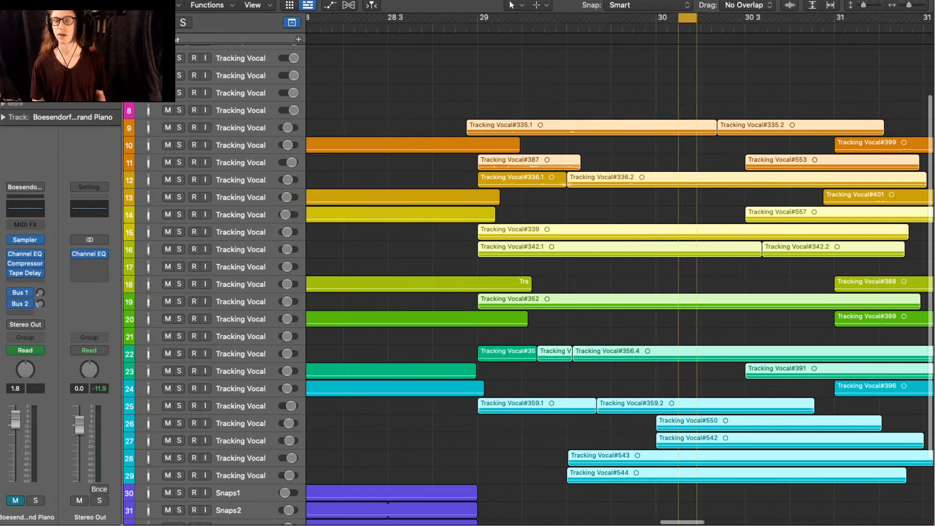
# - Loop the vocals over a short cycle range shifted back to the bar 30 barline, and turn cycling off and clear the region selection
pyautogui.press('space')
pyautogui.press('c')
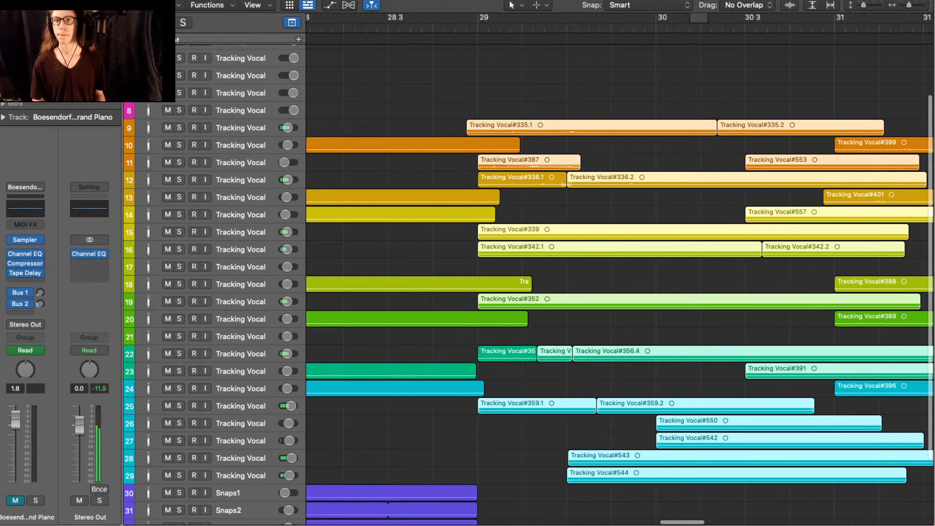
pyautogui.press('c')
pyautogui.moveTo(699, 18)
pyautogui.mouseDown()
pyautogui.moveTo(665, 18)
pyautogui.moveTo(689, 18)
pyautogui.mouseUp()
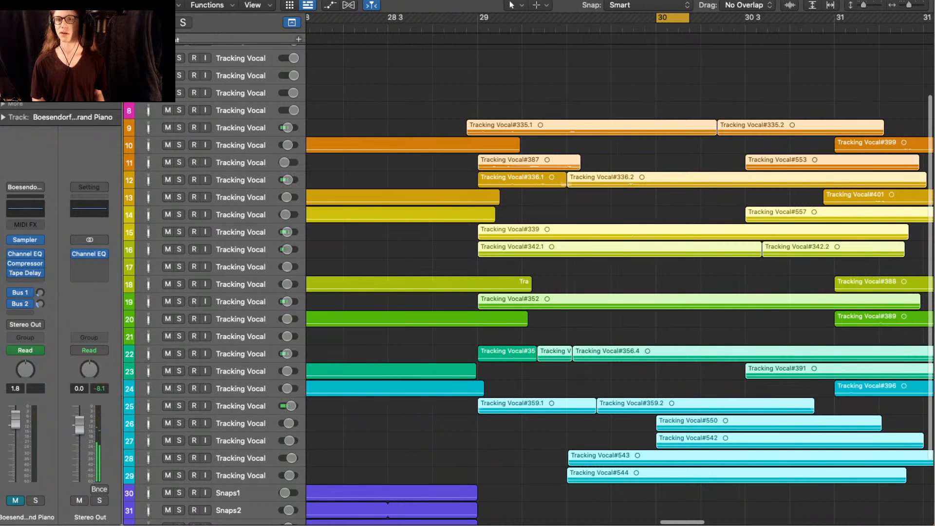
pyautogui.moveTo(673, 18)
pyautogui.mouseDown()
pyautogui.moveTo(571, 18)
pyautogui.moveTo(668, 18)
pyautogui.mouseUp()
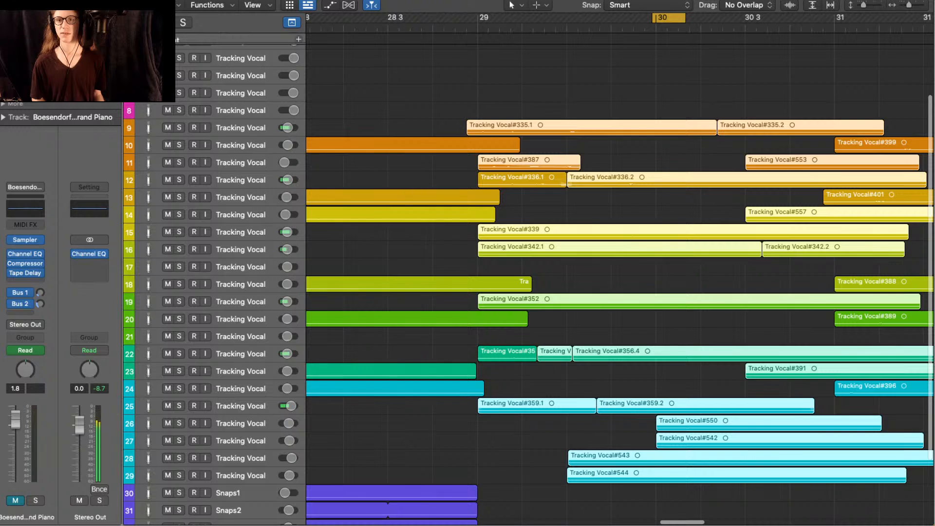
pyautogui.press('c')
pyautogui.click(668, 73)
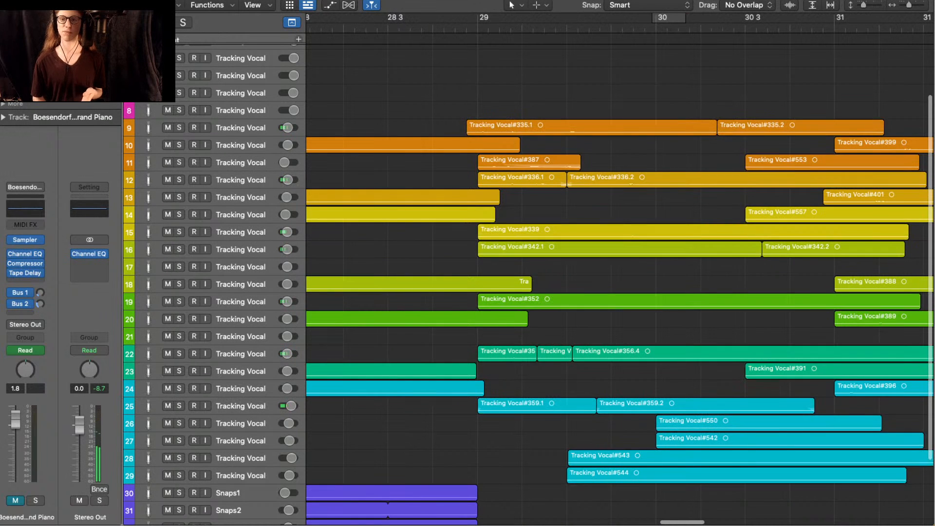
# - Shrink the tracks until the whole stack fits and play the arrangement, following the regions from bar 26 to bar 43
pyautogui.scroll(-5, 667, 73)
pyautogui.scroll(2, 667, 73)
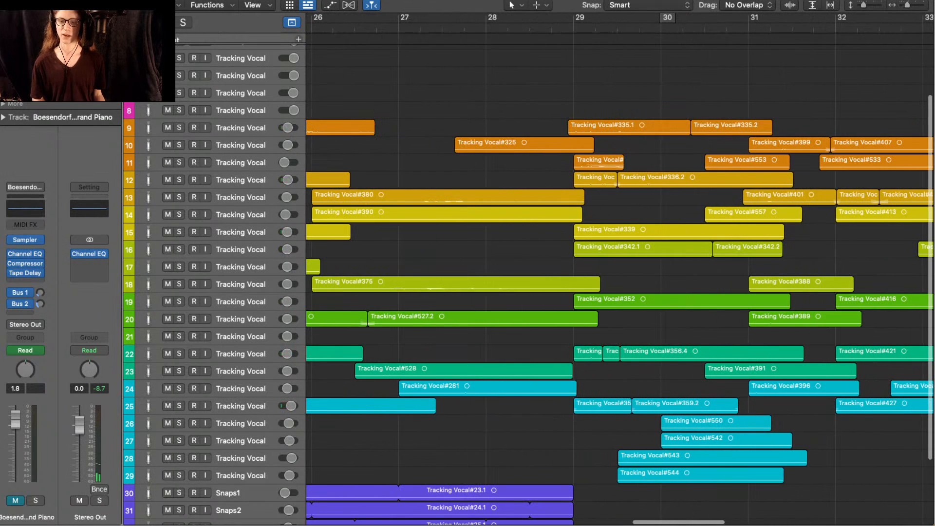
pyautogui.press('super+Up')
pyautogui.press('super+Up')
pyautogui.press('super+Up')
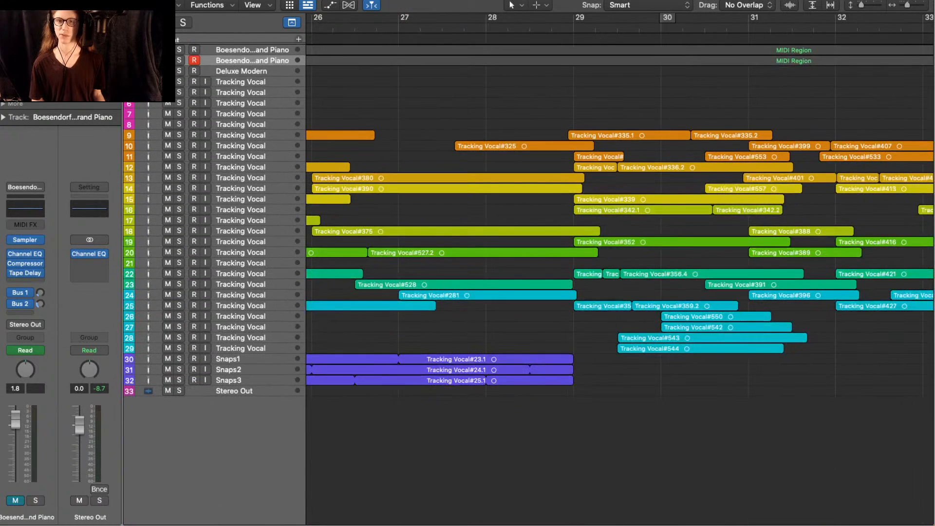
pyautogui.press('space')
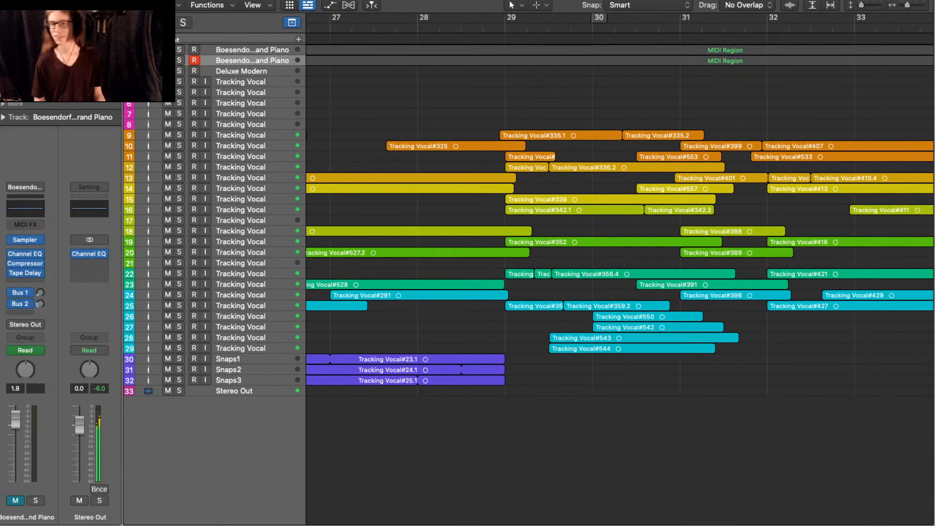
pyautogui.hscroll(3, 619, 244)
pyautogui.scroll(-3, 681, 244)
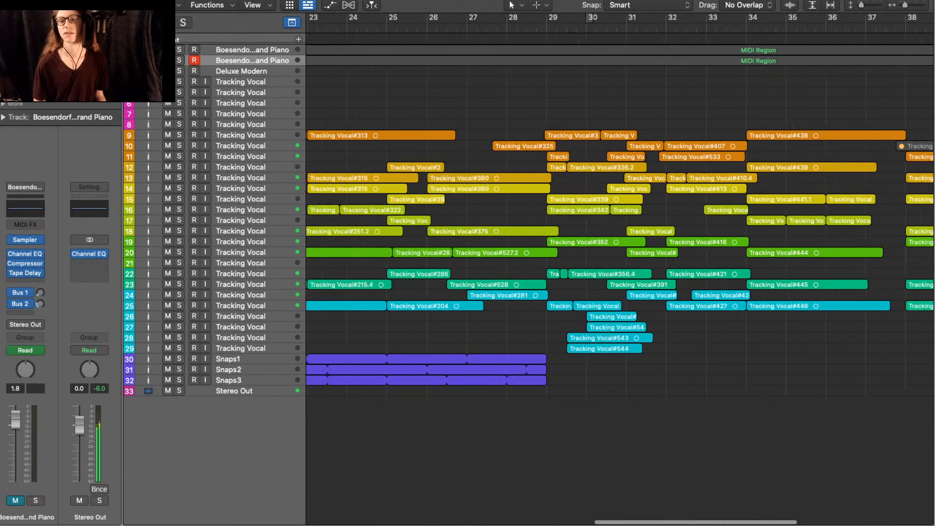
pyautogui.hscroll(3, 681, 244)
pyautogui.hscroll(3, 620, 243)
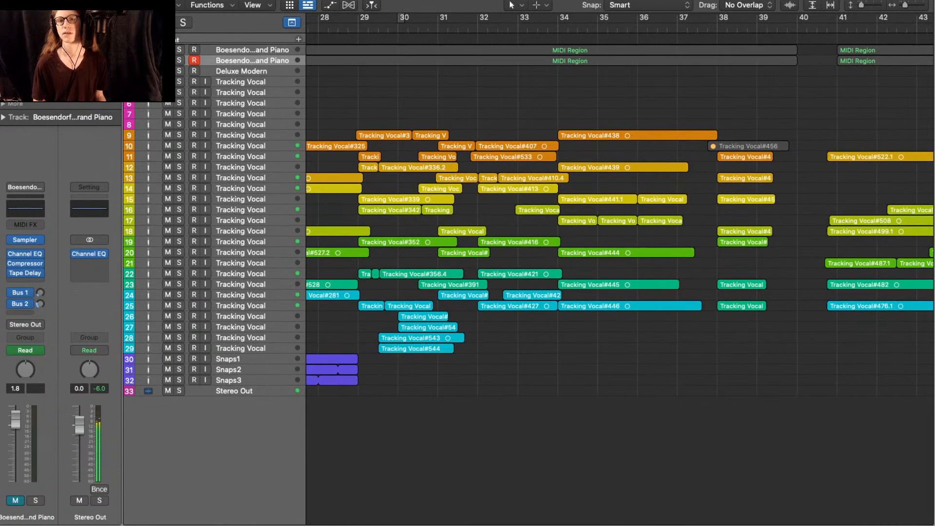
pyautogui.press('space')
# - Solo the vocal regions between bars 32 and 34 on tracks 10 to 25 and enlarge them to show their waveforms
pyautogui.scroll(5, 478, 244)
pyautogui.scroll(-1, 479, 243)
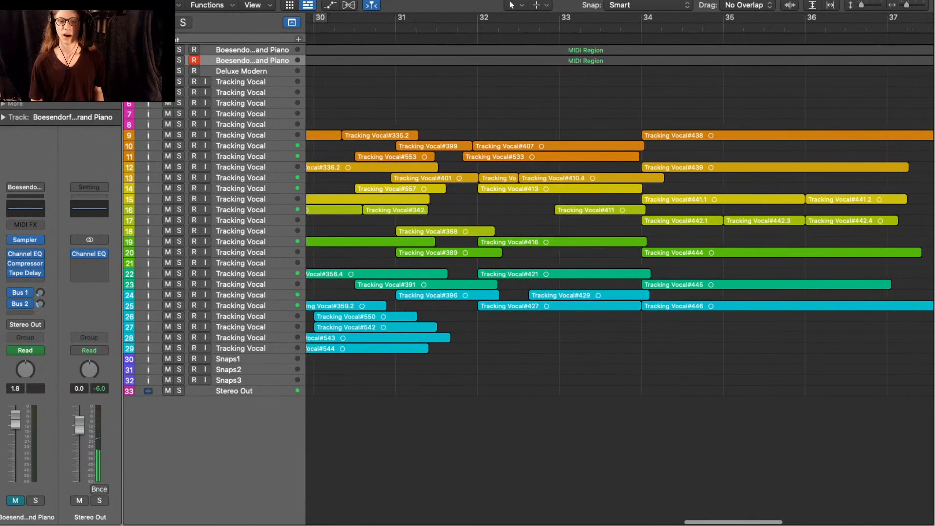
pyautogui.moveTo(577, 91); pyautogui.dragTo(509, 409)
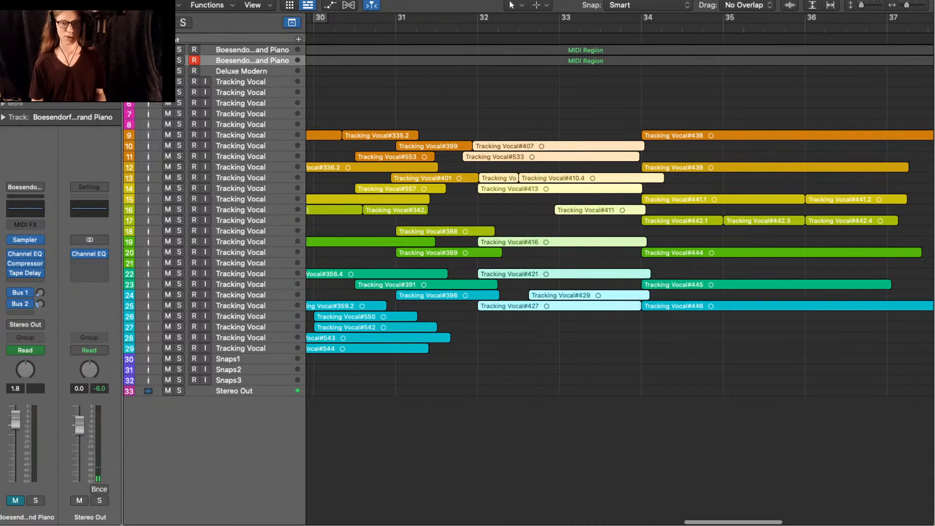
pyautogui.press('z')
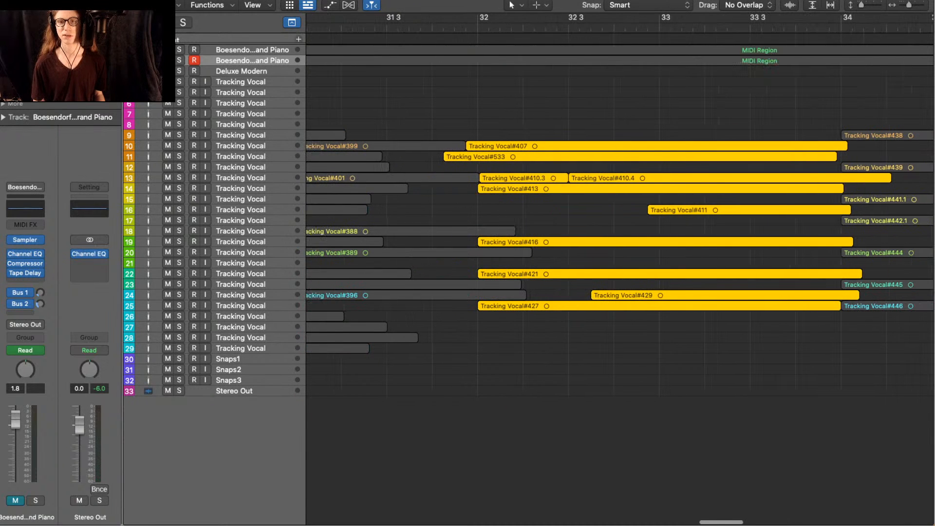
pyautogui.press('super+Down')
pyautogui.press('super+Down')
pyautogui.press('super+Down')
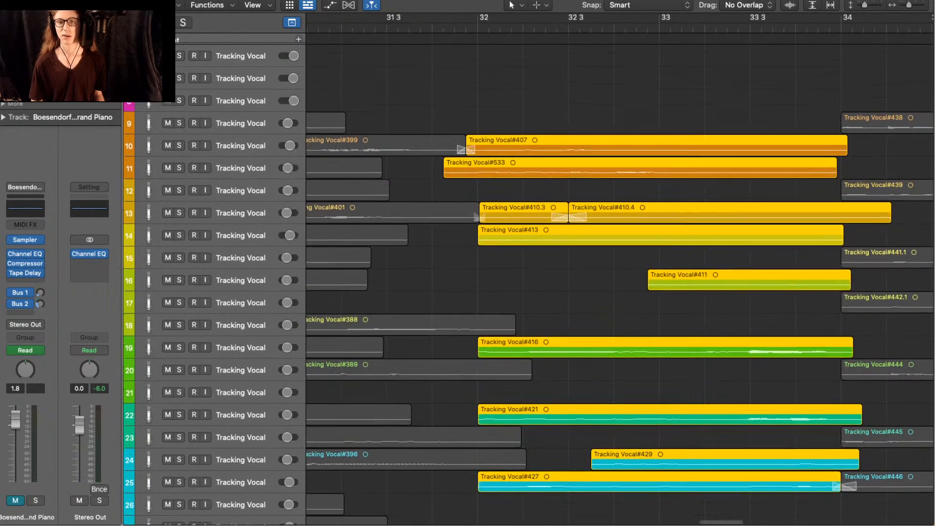
# - Play the soloed vocal regions on tracks 10 to 25 from bar 32 and stop playback
pyautogui.press('space')
pyautogui.hscroll(2, 619, 282)
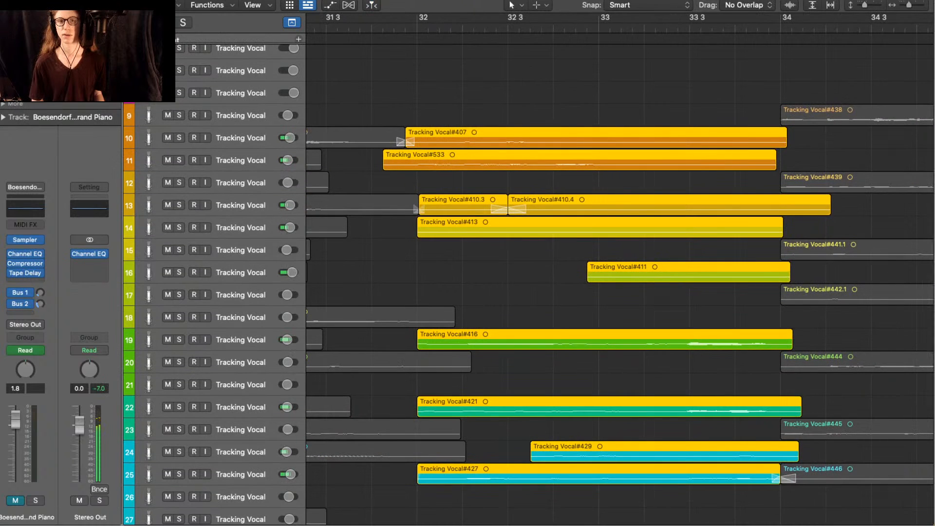
pyautogui.press('space')
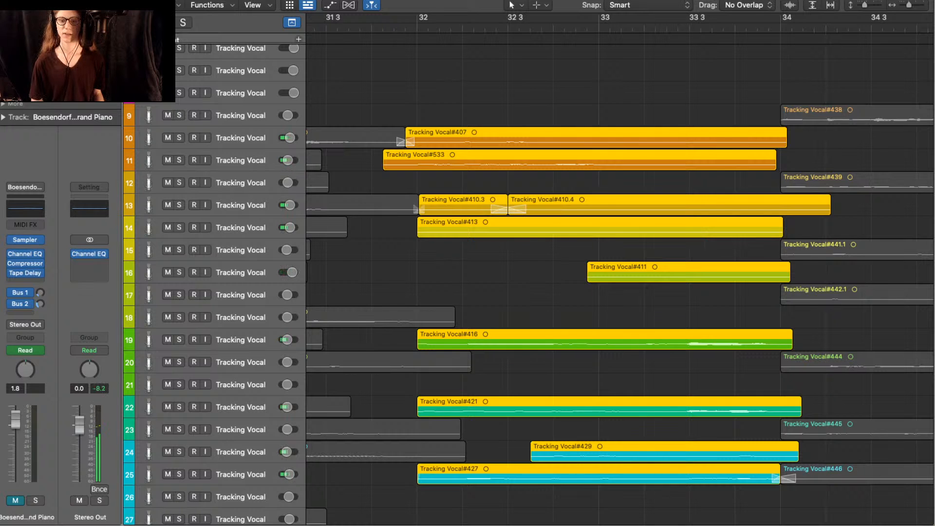
pyautogui.press('space')
# - Play the bar 32 region on track 25 alone, add the track 24 region to the solo, and turn region solo off
pyautogui.click(604, 498)
pyautogui.click(604, 469)
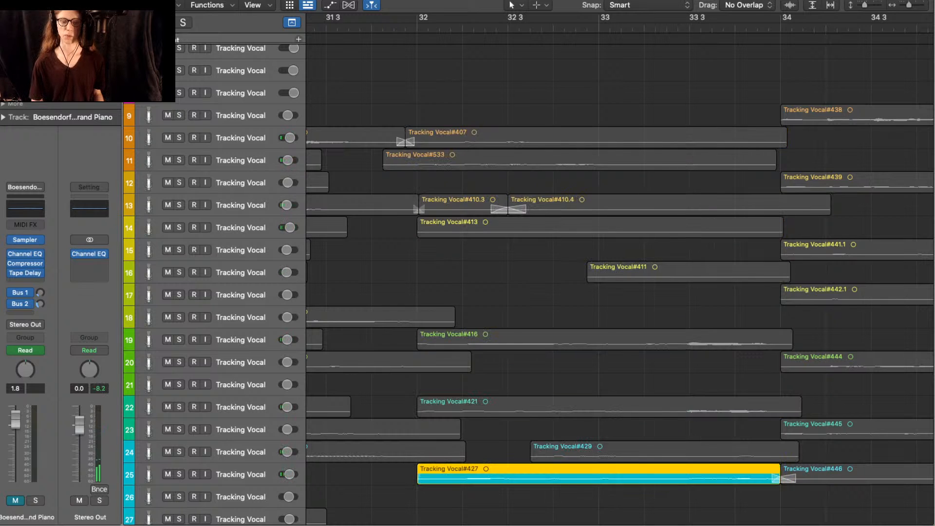
pyautogui.press('space')
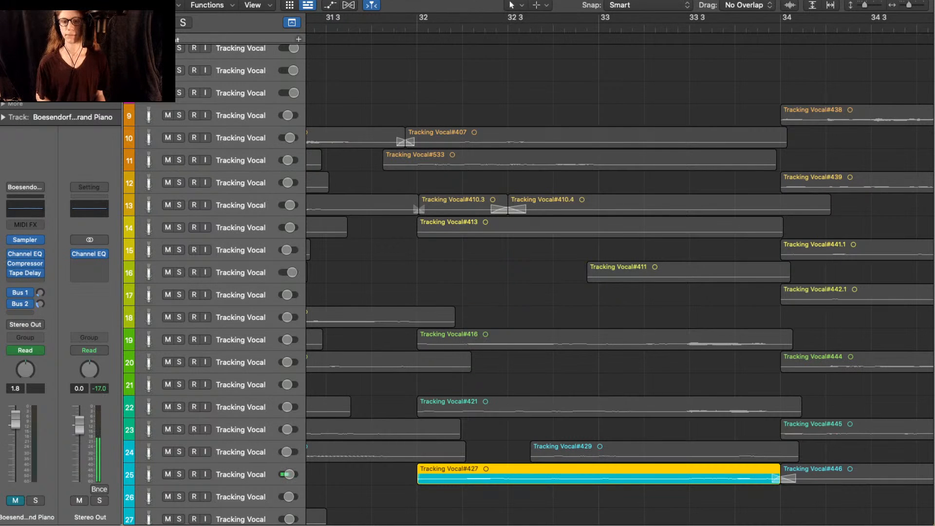
pyautogui.click(664, 452)
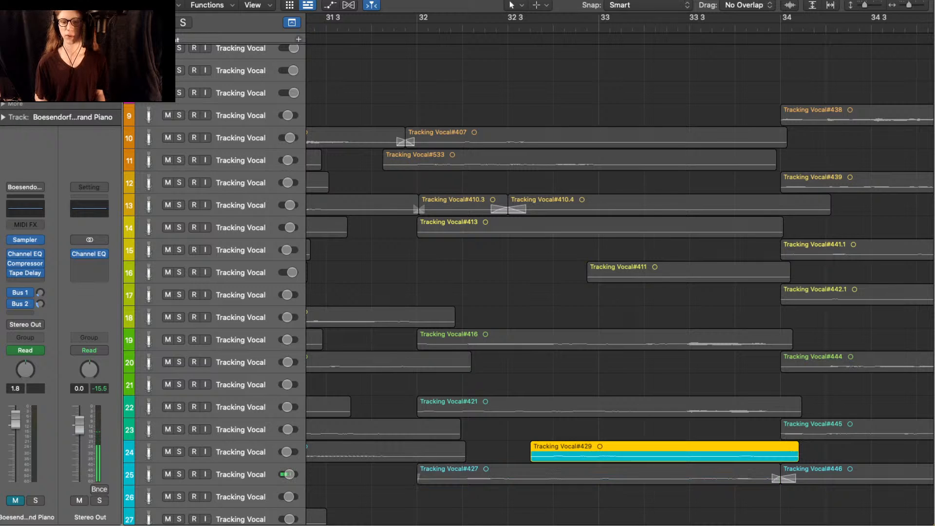
pyautogui.keyDown('shift'); pyautogui.click(598, 474); pyautogui.keyUp('shift')
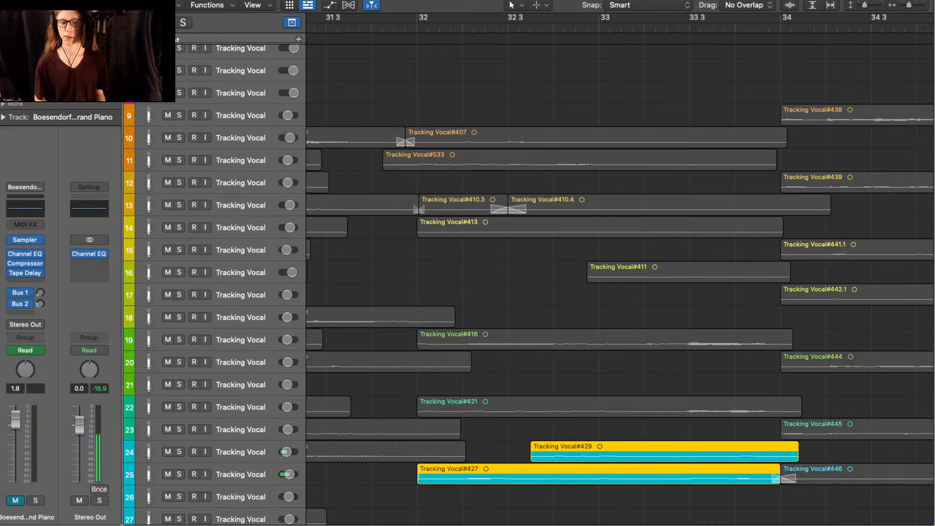
pyautogui.hotkey('ctrl', 's')
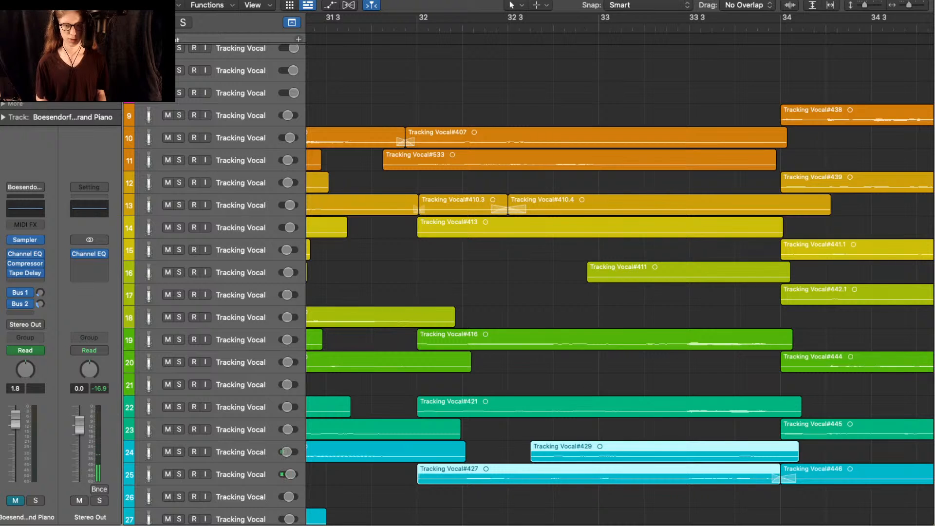
# - Solo track 25 and loop playback over its regions from bar 32 onward
pyautogui.click(241, 474)
pyautogui.press('s')
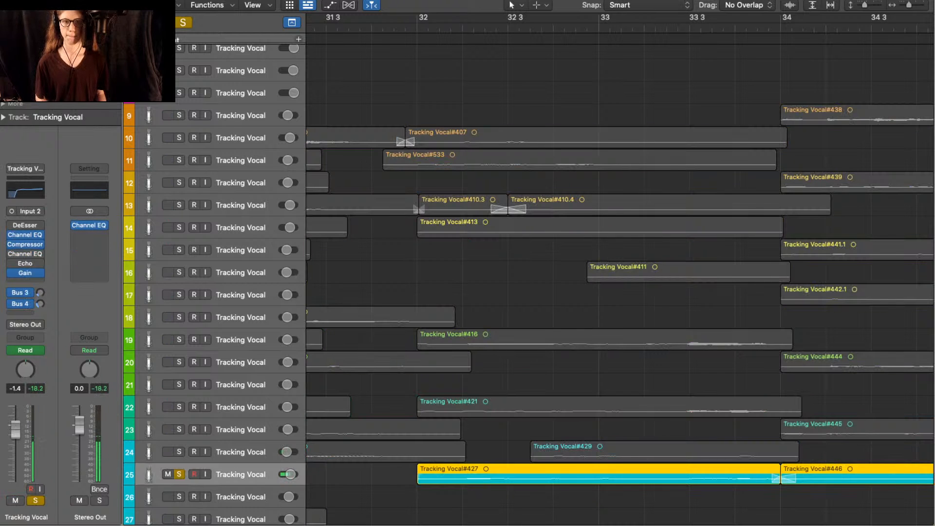
pyautogui.press('super+u')
pyautogui.press('space')
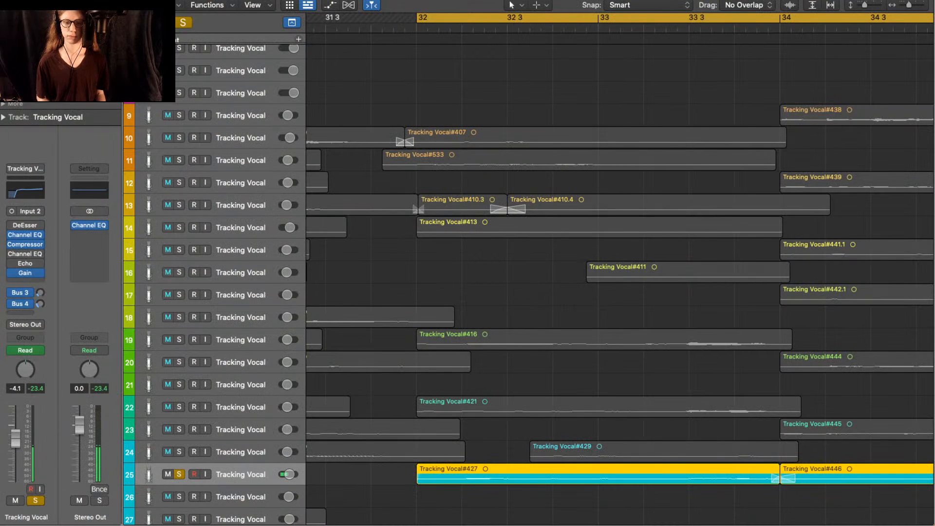
# - Add tracks 22 and 19 one after the other to the soloed vocals while the loop plays
pyautogui.press('Up')
pyautogui.press('Up')
pyautogui.press('Up')
pyautogui.press('s')
pyautogui.press('Up')
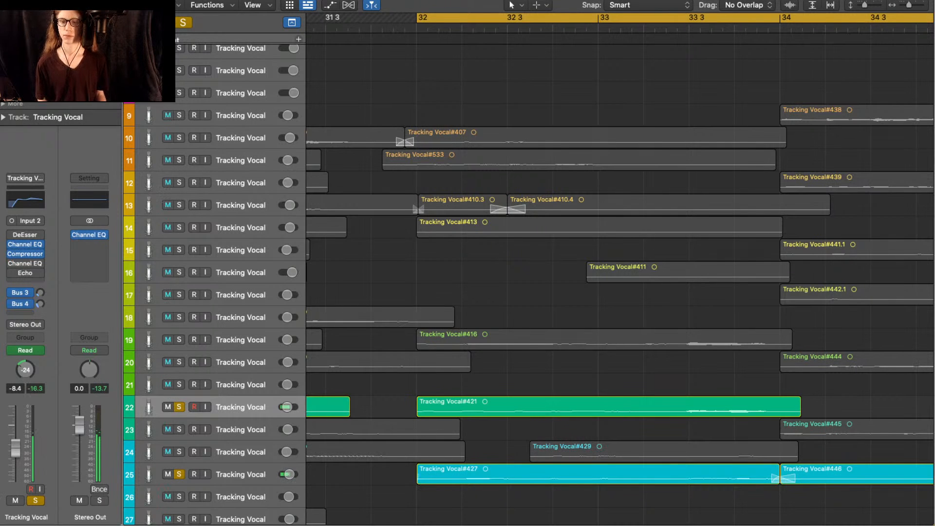
pyautogui.press('Up')
pyautogui.press('Up')
pyautogui.press('Up')
pyautogui.press('s')
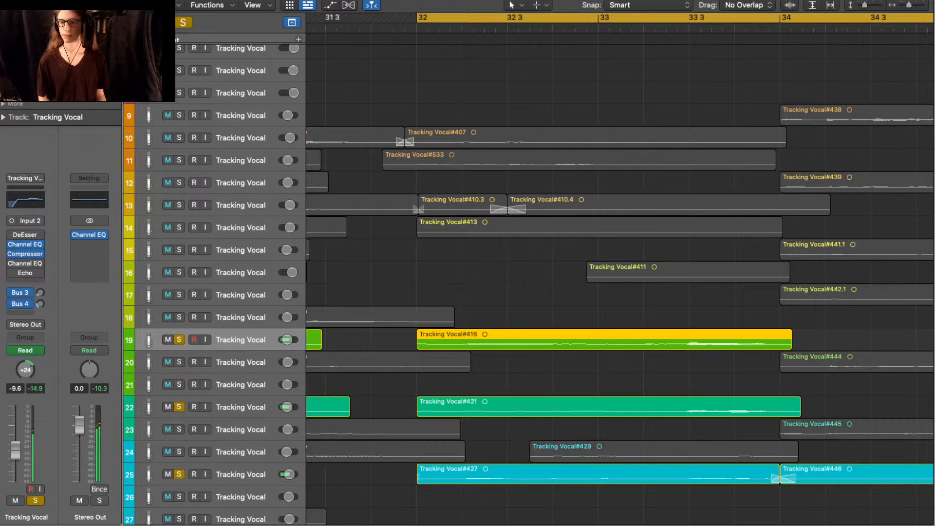
# - Add tracks 16 and 14 to the soloed vocals in the loop
pyautogui.press('Up')
pyautogui.press('Up')
pyautogui.press('Up')
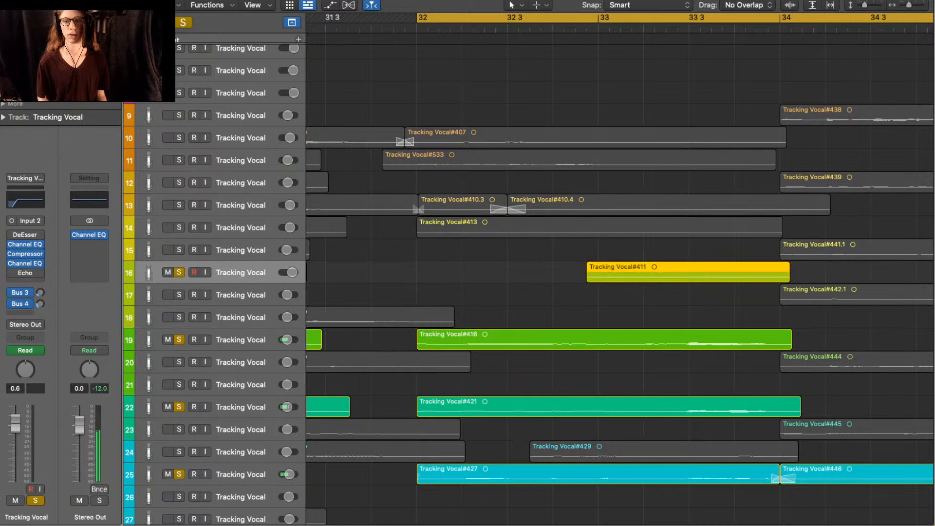
pyautogui.press('Up')
pyautogui.press('s')
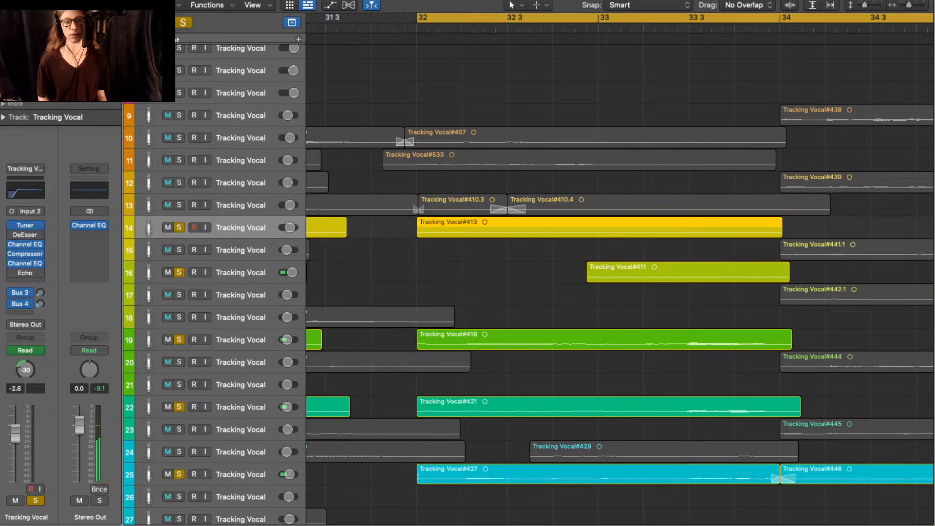
# - Raise track 14's volume automation to +0.9 dB across its bar 32 region, with points around both region ends, and hide the automation
pyautogui.hotkey('alt', 'shift', 'd')
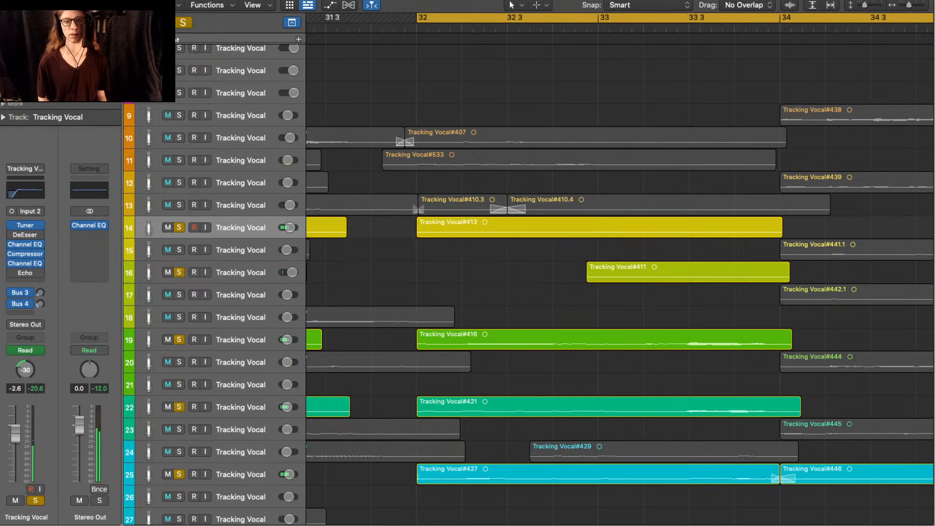
pyautogui.press('a')
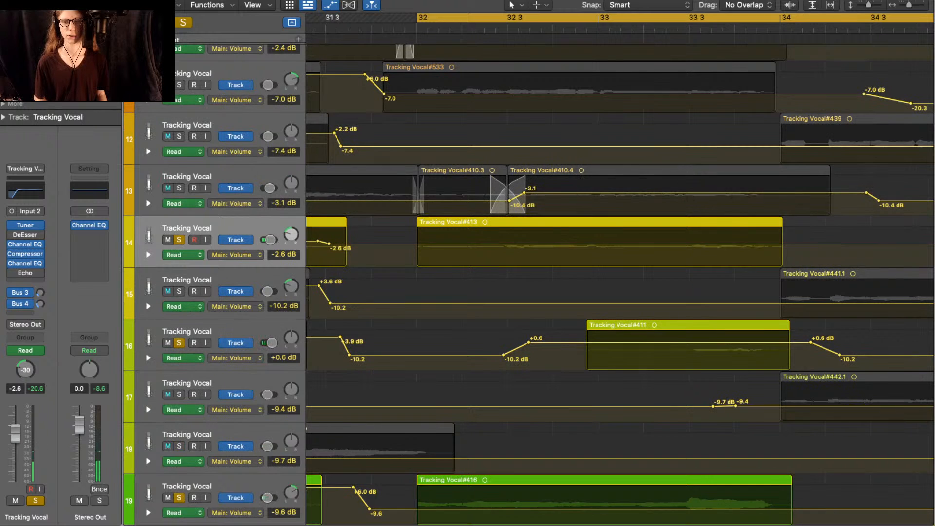
pyautogui.click(797, 244)
pyautogui.click(791, 244)
pyautogui.click(406, 244)
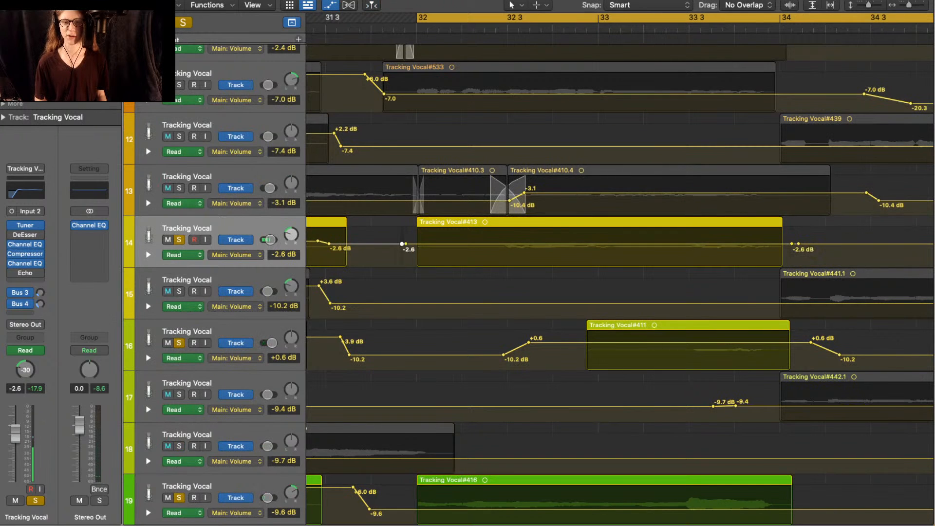
pyautogui.moveTo(407, 244); pyautogui.dragTo(407, 235)
pyautogui.press('a')
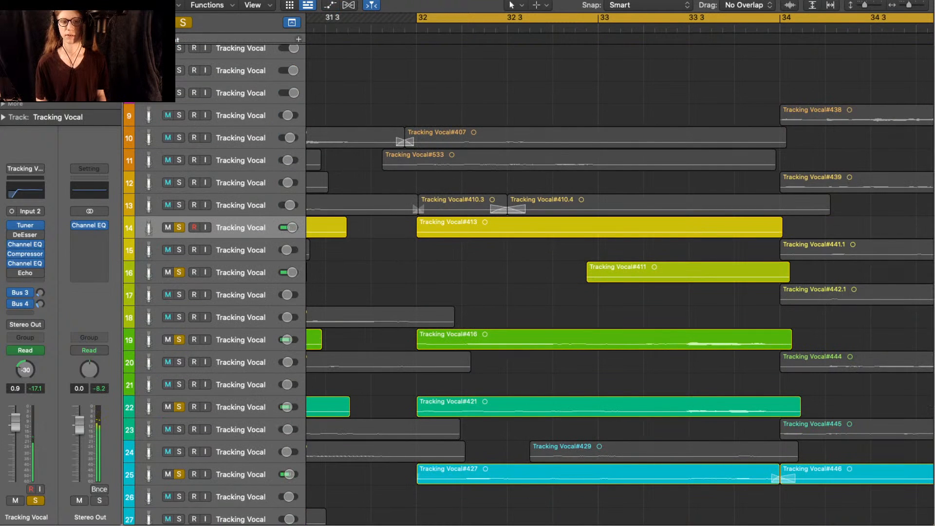
# - Solo track 13 and raise its volume automation to -6.1 dB over region Tracking Vocal#410.3 and -0.9 dB over Tracking Vocal#410.4
pyautogui.click(241, 205)
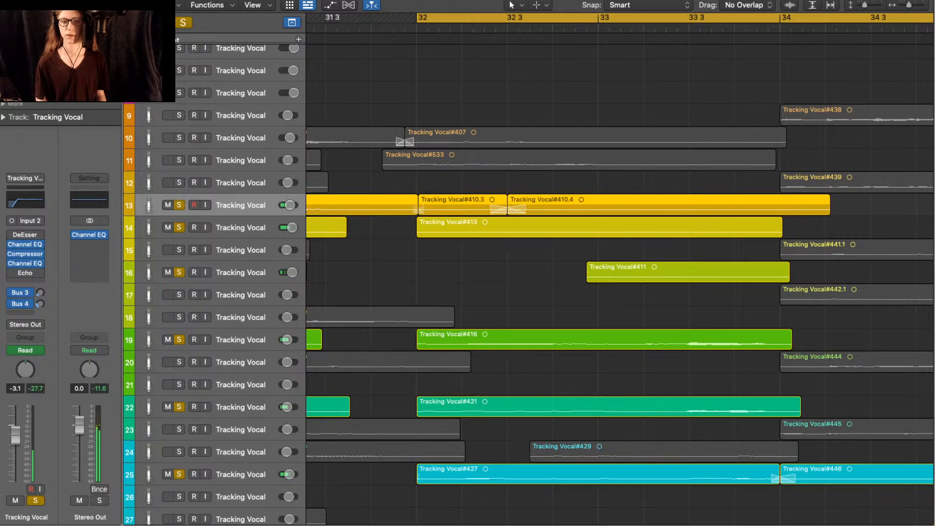
pyautogui.press('a')
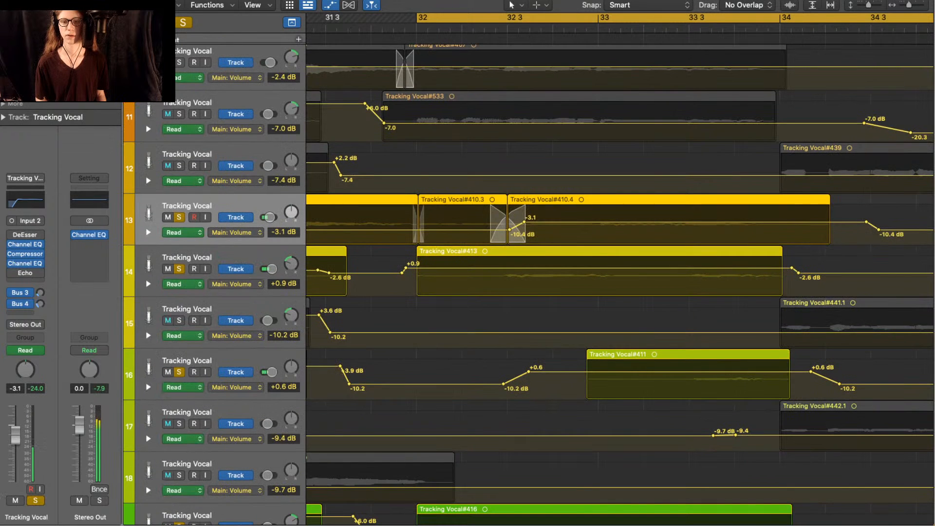
pyautogui.press('a')
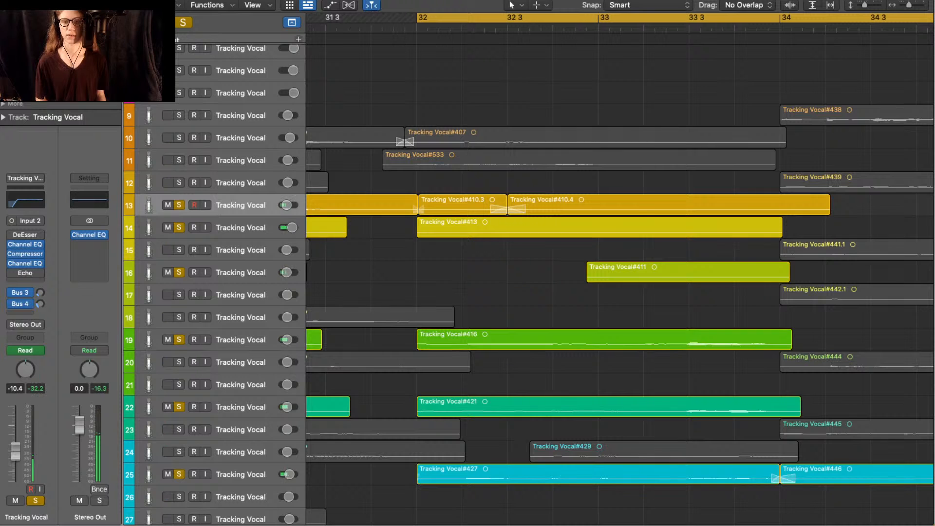
pyautogui.press('a')
pyautogui.moveTo(509, 229); pyautogui.dragTo(510, 224)
pyautogui.press('super+z')
pyautogui.click(419, 230)
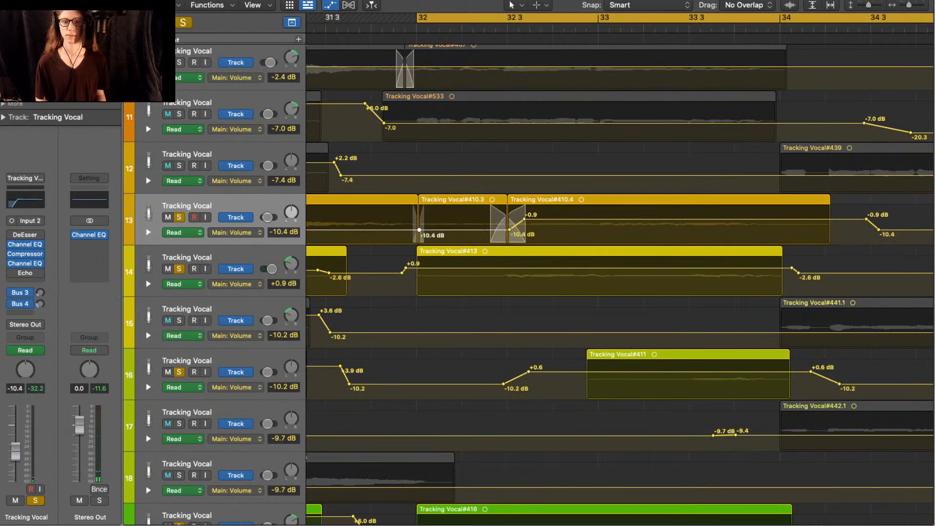
pyautogui.click(414, 230)
pyautogui.moveTo(452, 229); pyautogui.dragTo(453, 226)
pyautogui.press('a')
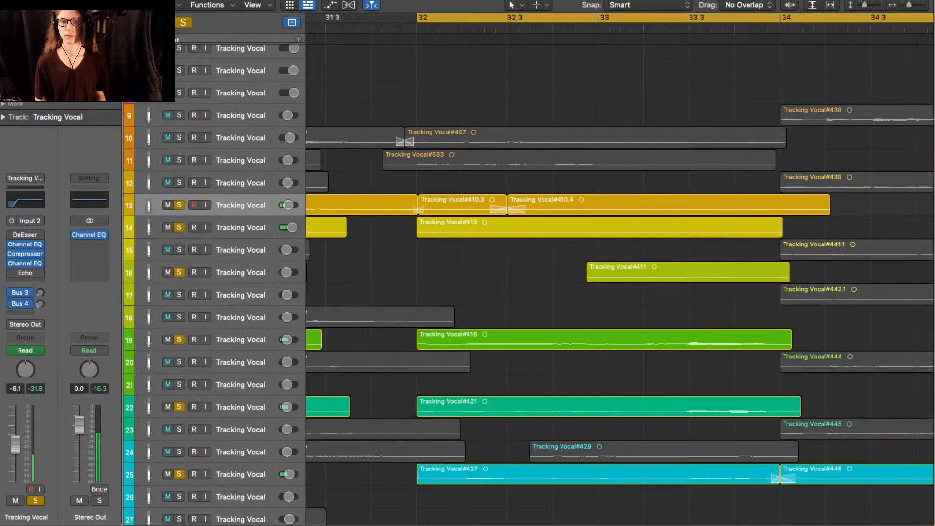
# - Raise the volume automation over region Tracking Vocal#410.3 on track 13 further in two adjustments and hide the automation
pyautogui.press('a')
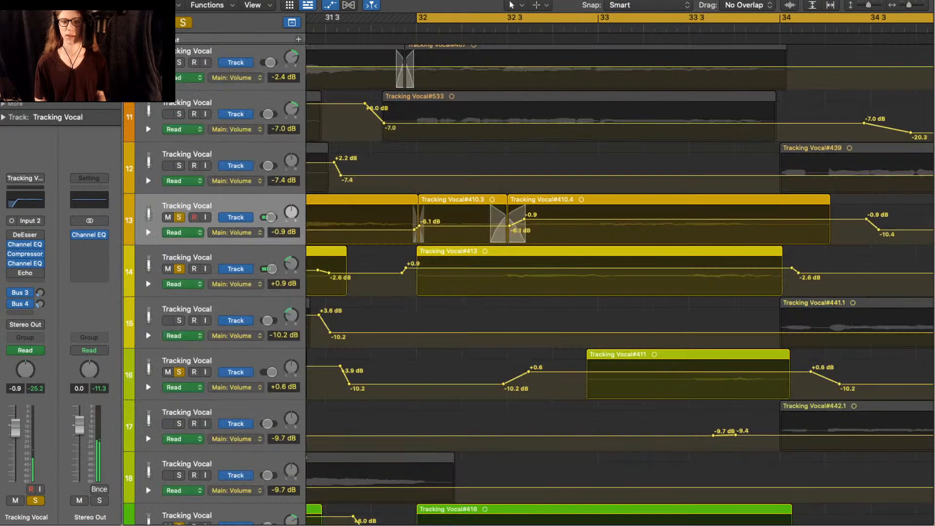
pyautogui.moveTo(420, 226); pyautogui.dragTo(419, 220)
pyautogui.press('a')
pyautogui.press('a')
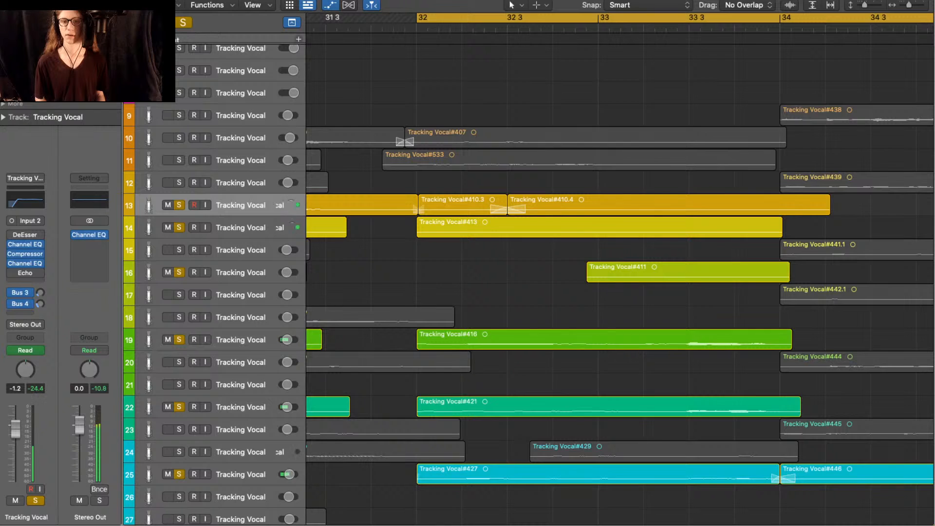
pyautogui.moveTo(460, 220); pyautogui.dragTo(460, 216)
pyautogui.press('a')
# - Add tracks 11 and 10 to the soloed vocals to complete the chord
pyautogui.press('super+Up')
pyautogui.press('super+Up')
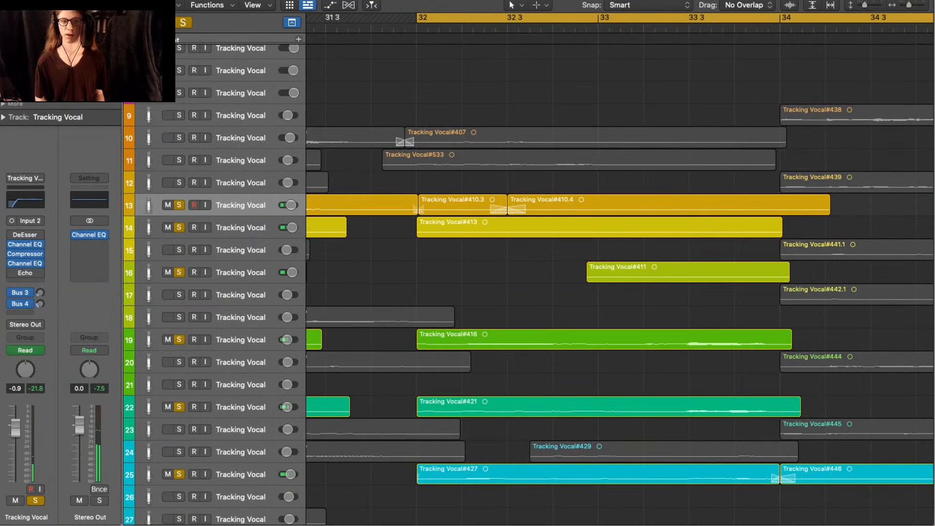
pyautogui.press('Up')
pyautogui.press('Up')
pyautogui.press('s')
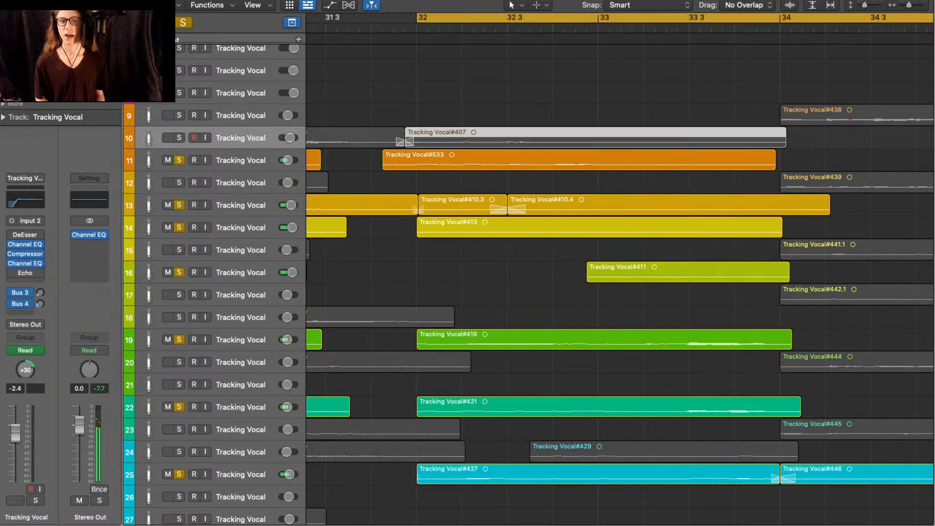
pyautogui.press('Up')
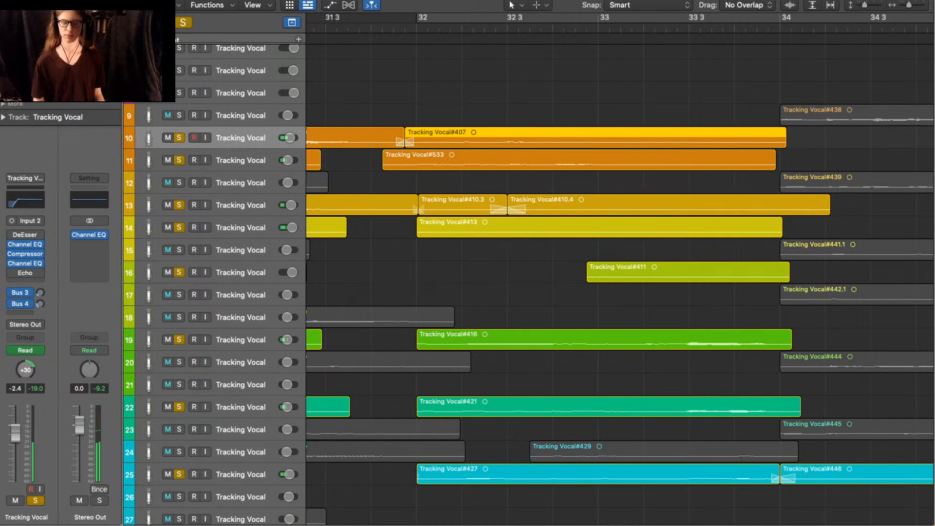
# - Solo the Deluxe Modern electric piano track above the vocals
pyautogui.scroll(3, 528, 302)
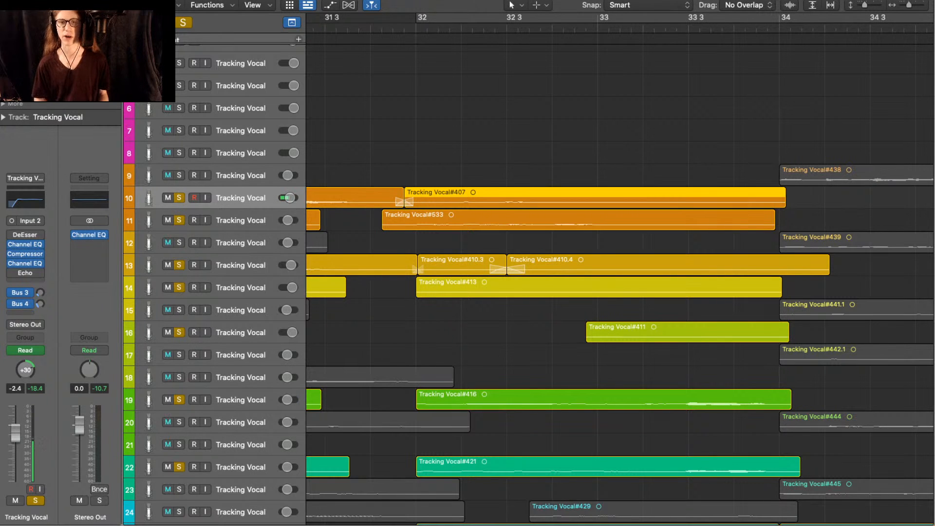
pyautogui.scroll(5, 529, 285)
pyautogui.click(241, 101)
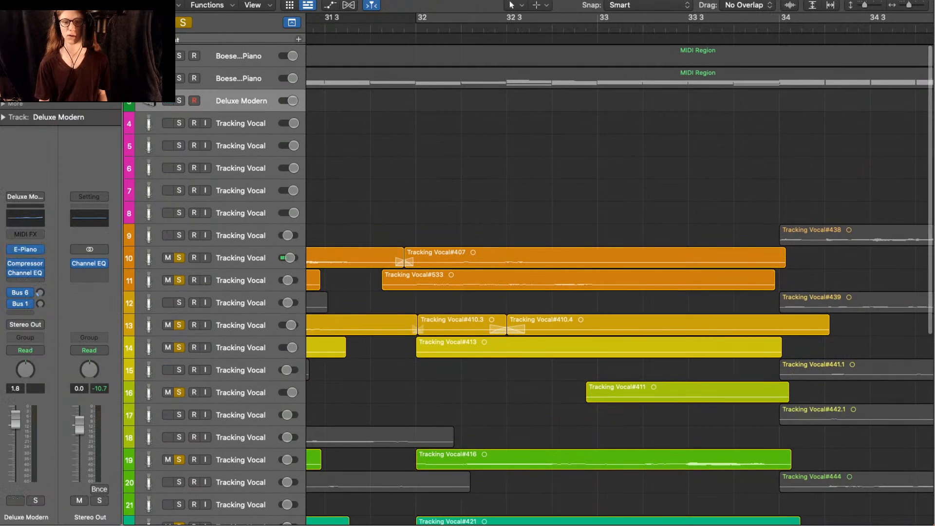
pyautogui.press('s')
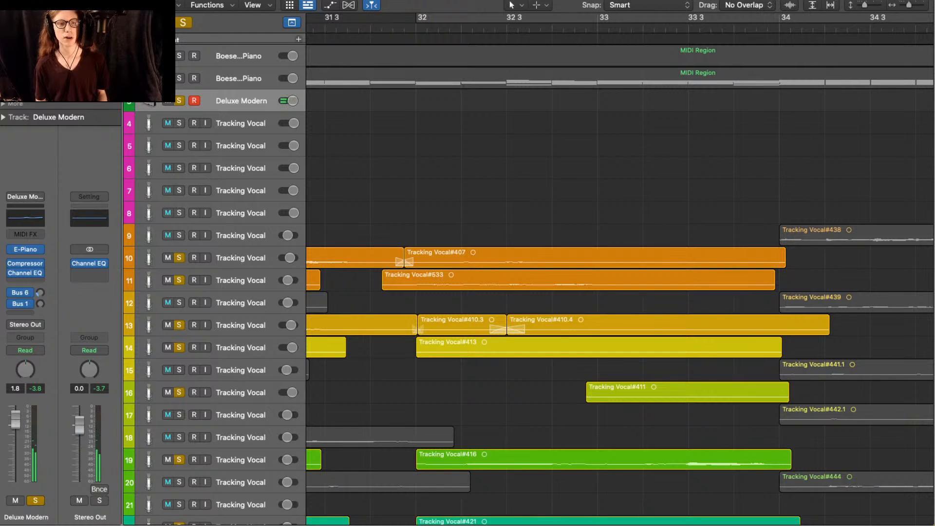
# - Clear the solo from the electric piano and all vocal tracks down to track 25
pyautogui.moveTo(179, 100); pyautogui.dragTo(179, 523)
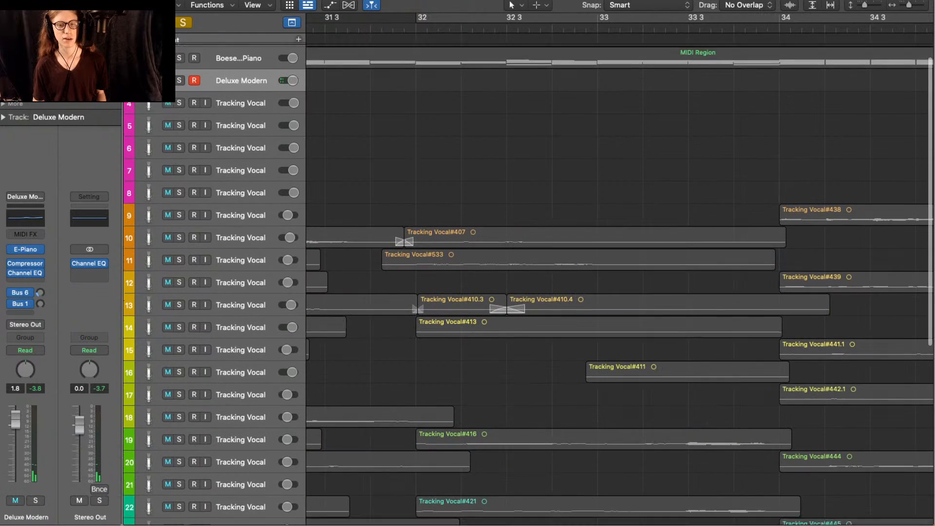
pyautogui.scroll(-8, 179, 377)
pyautogui.click(179, 377)
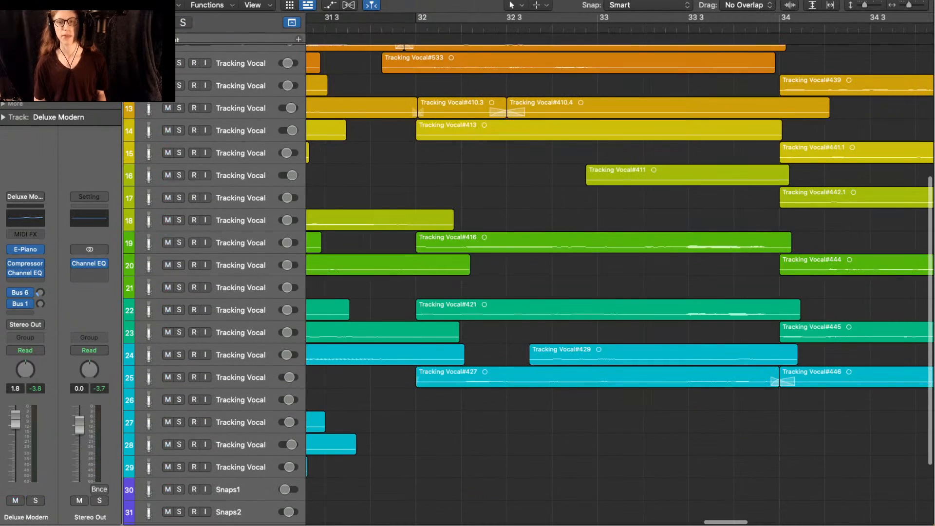
# - Play the unsoloed arrangement and follow the vocal regions between bars 32 and 35
pyautogui.hscroll(5, 619, 285)
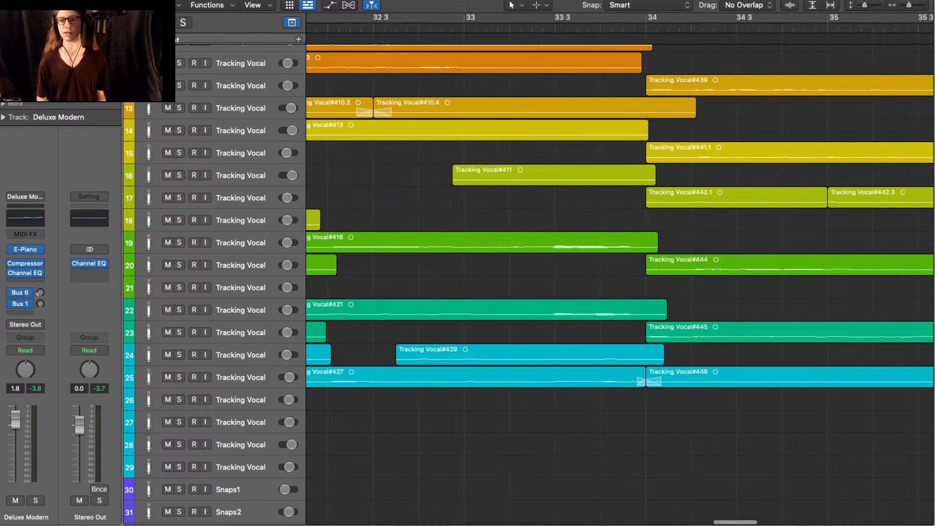
pyautogui.press('space')
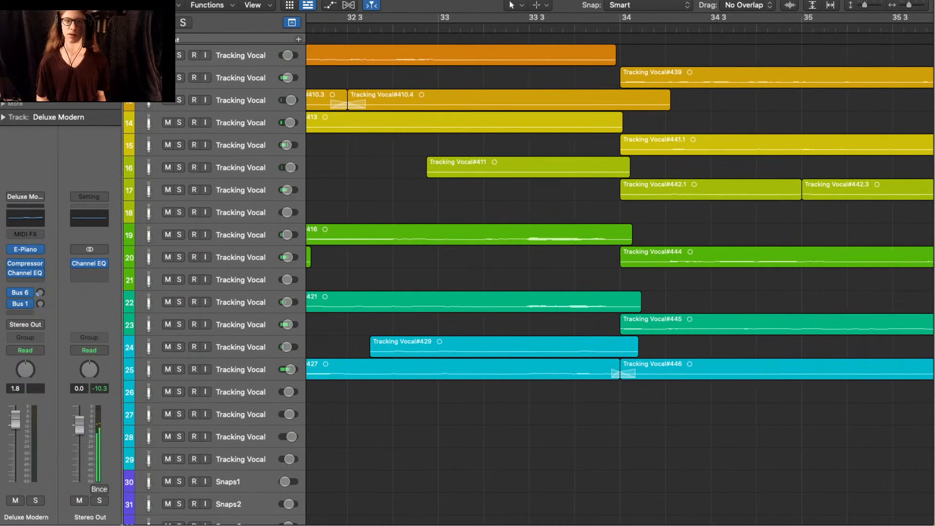
pyautogui.hscroll(-5, 619, 285)
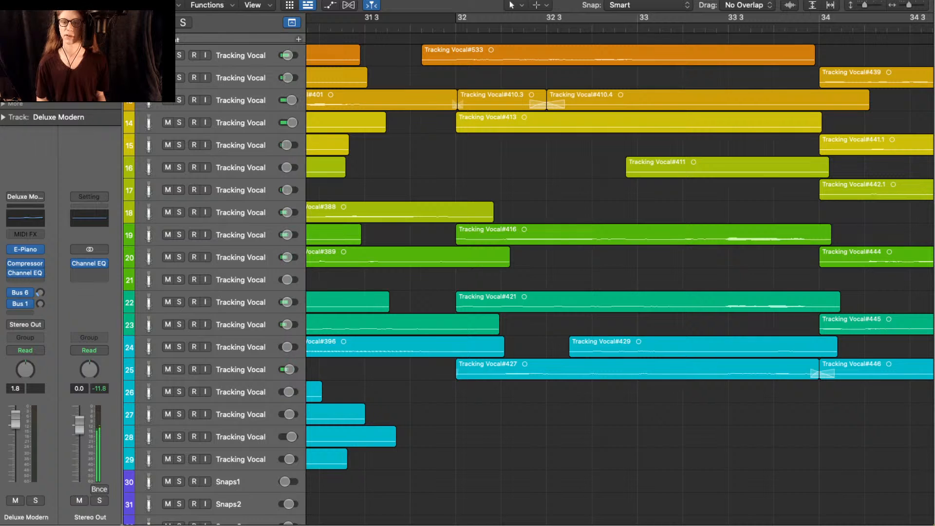
# - Play the unsoloed arrangement past bar 34 with all vocal tracks and the regions up to bar 43 in view
pyautogui.press('super+Up')
pyautogui.press('super+Up')
pyautogui.press('super+Up')
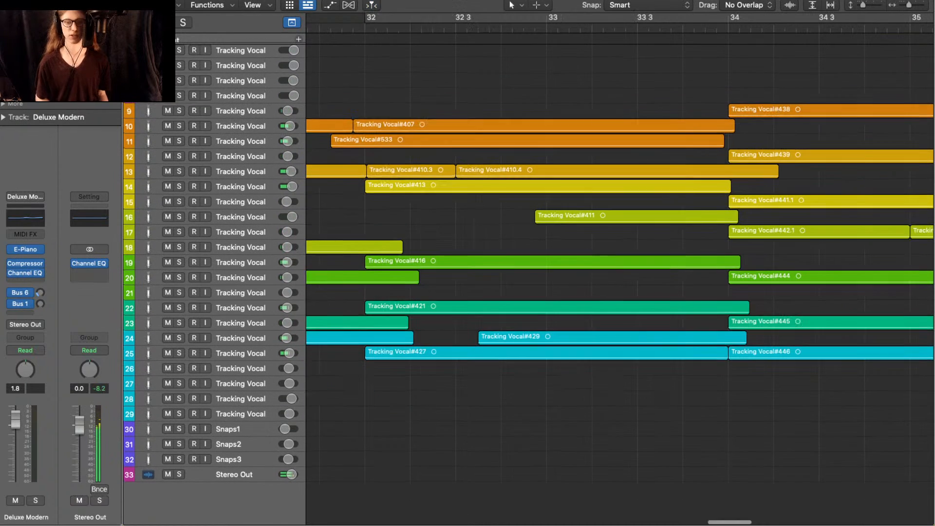
pyautogui.press('super+Up')
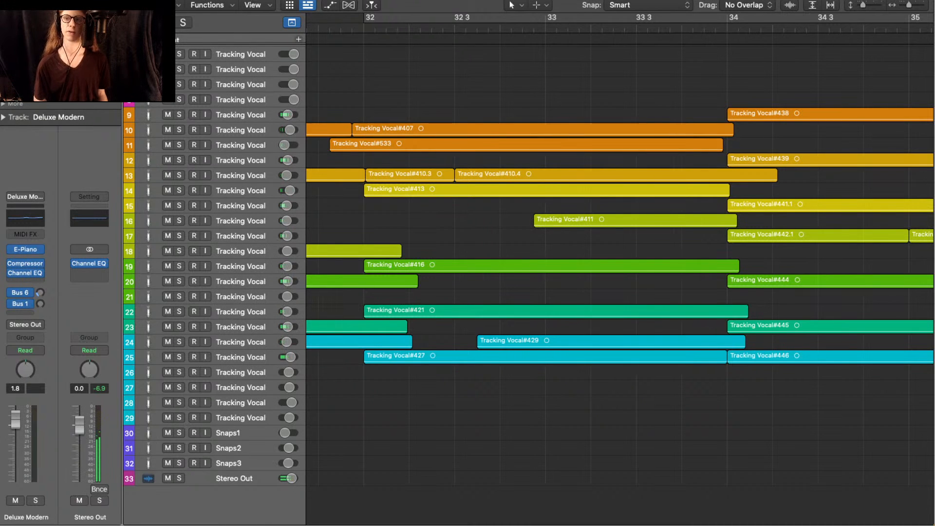
pyautogui.press('space')
pyautogui.hscroll(4, 619, 262)
pyautogui.press('super+Left')
pyautogui.press('super+Left')
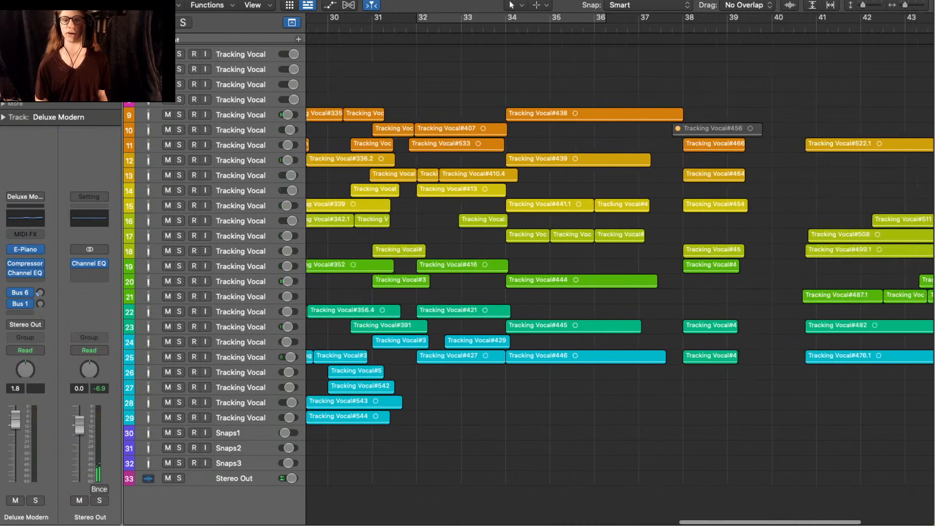
pyautogui.press('space')
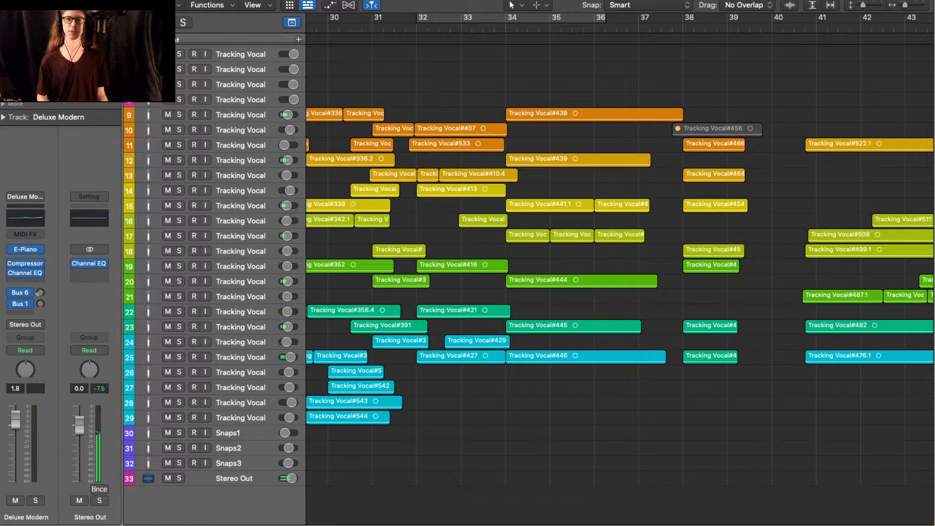
# - Loop the full vocal arrangement from bar 35 to just past bar 37
pyautogui.press('c')
pyautogui.press('super+Right')
pyautogui.press('super+Right')
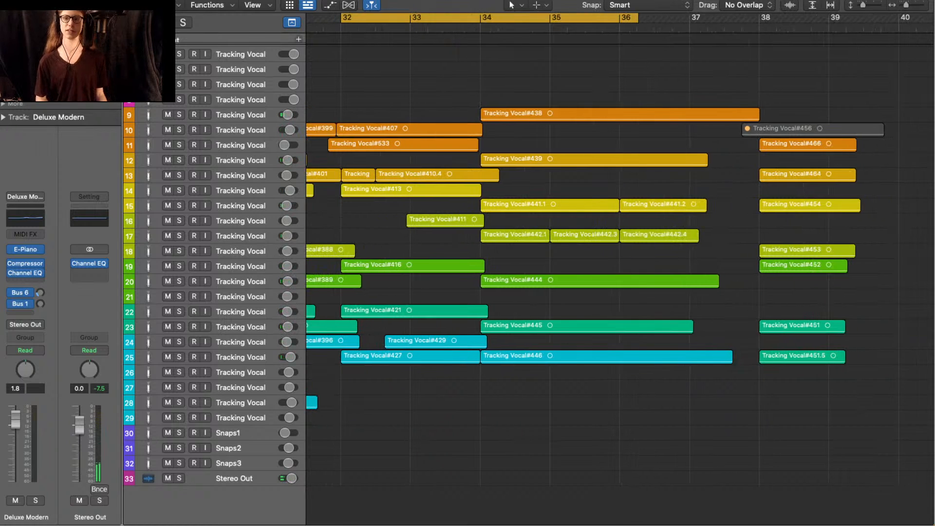
pyautogui.press('c')
pyautogui.press('c')
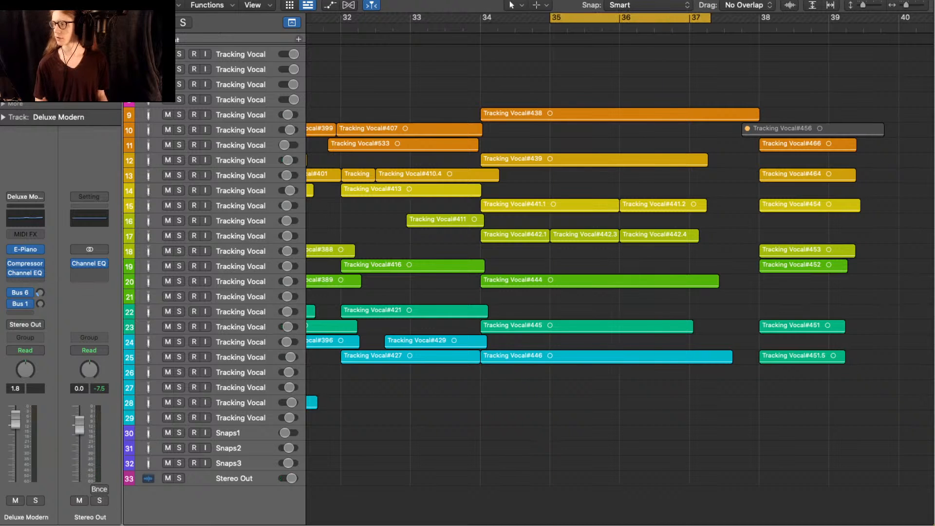
pyautogui.press('space')
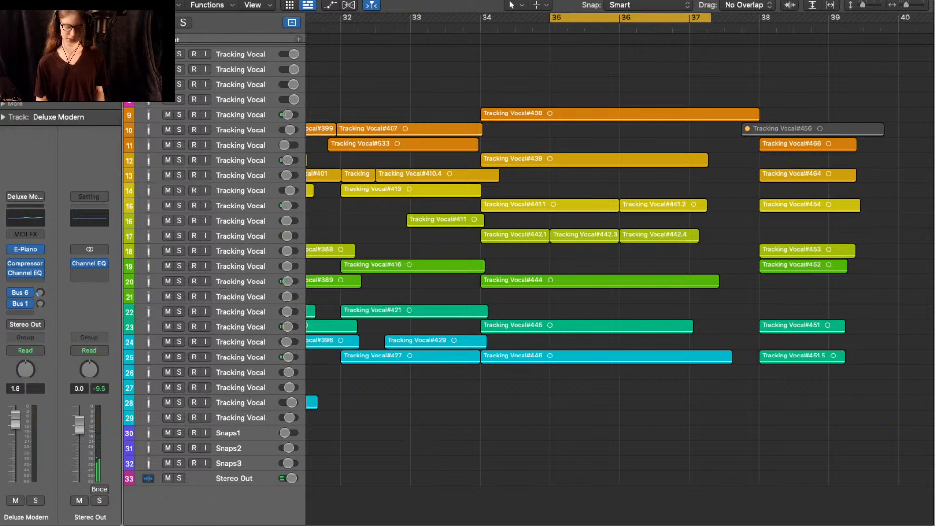
# - Solo the Tracking Vocal#446 region on track 25 to audition it against the full arrangement, and clear the solo
pyautogui.moveTo(595, 417); pyautogui.dragTo(589, 358)
pyautogui.hotkey('ctrl', 's')
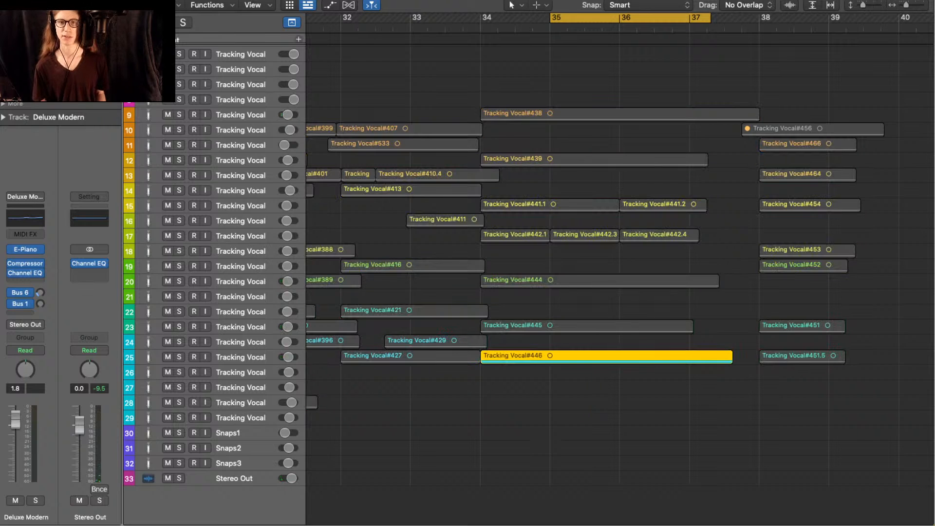
pyautogui.press('space')
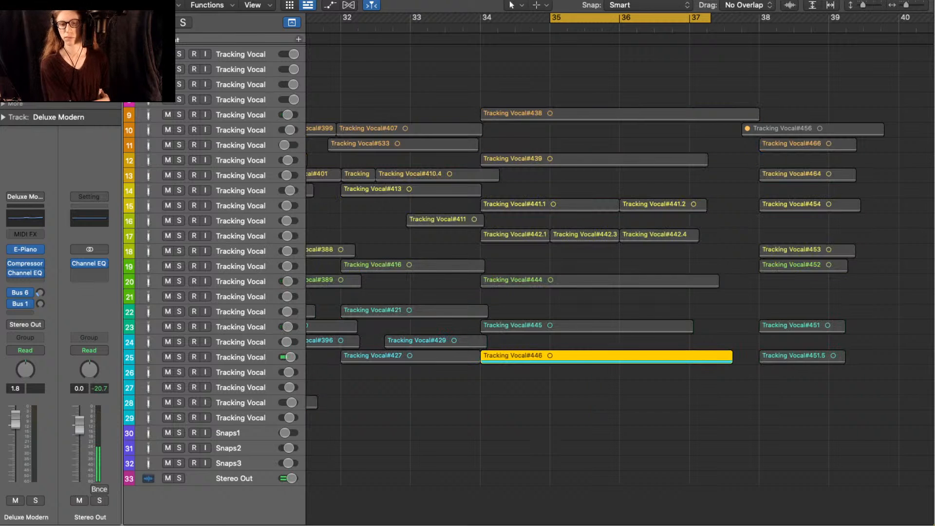
pyautogui.hotkey('ctrl', 's')
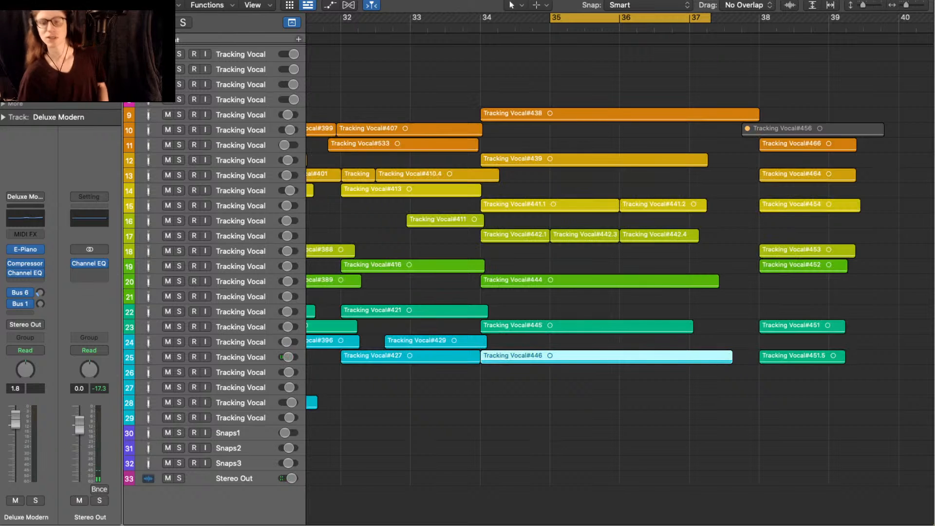
pyautogui.hotkey('ctrl', 's')
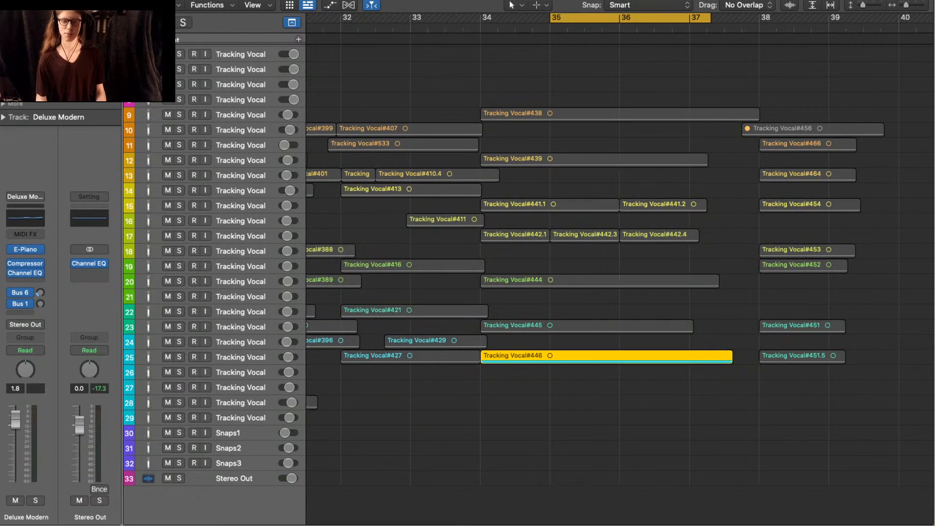
pyautogui.hotkey('ctrl', 's')
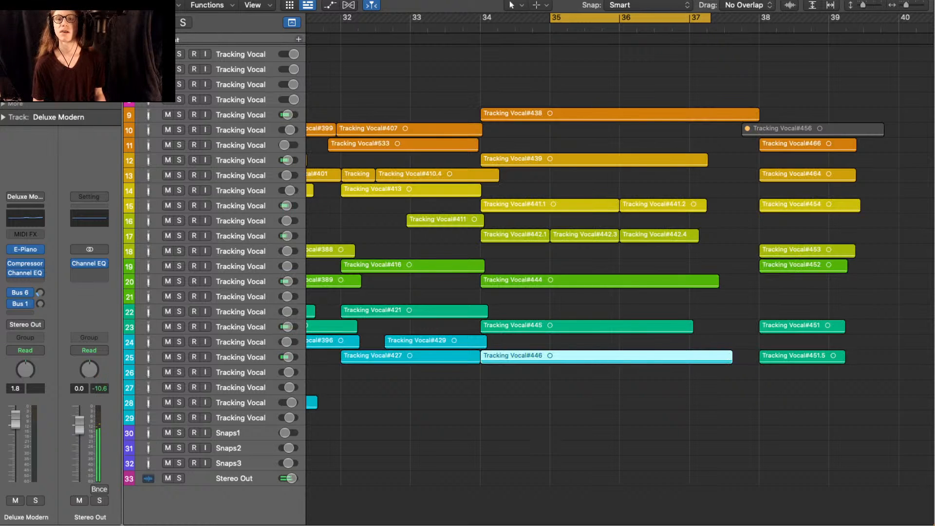
# - Shift the cycle range one bar later to start at bar 36, and switch cycling off to play on past bar 38
pyautogui.moveTo(630, 18); pyautogui.dragTo(700, 18)
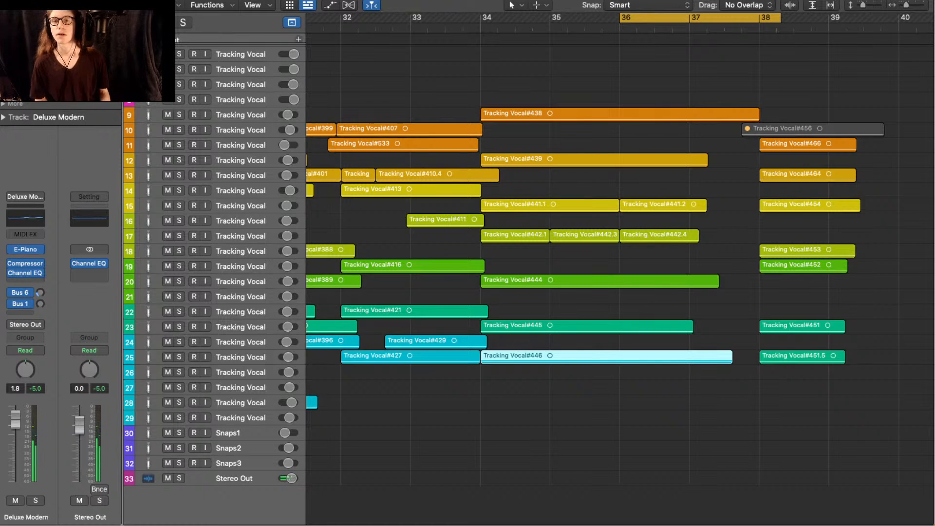
pyautogui.press('c')
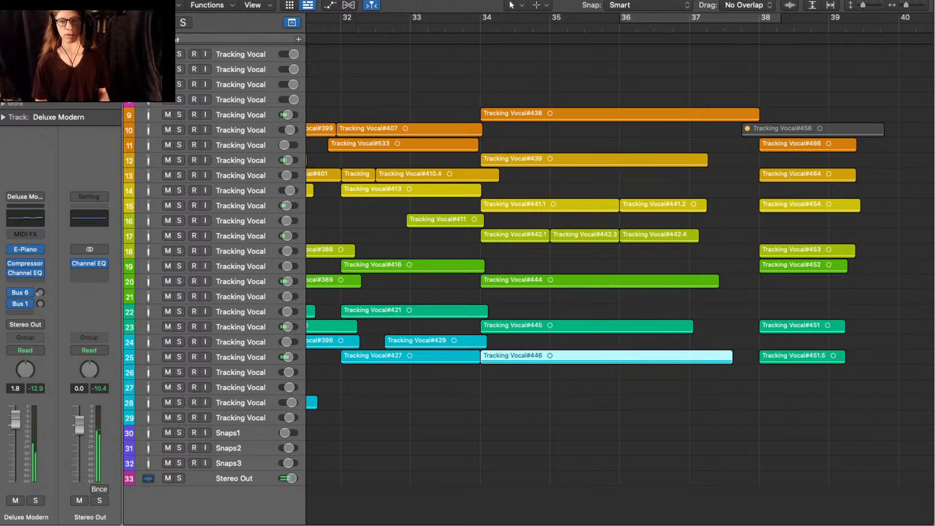
pyautogui.hscroll(6, 618, 267)
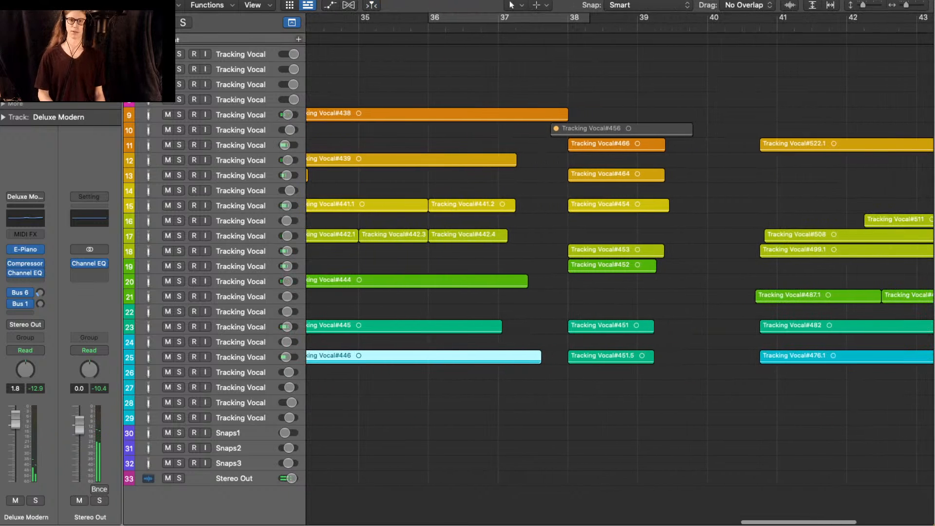
# - Show the global tracks and fit the tempo curve from bar 25 to bar 38 above the vocal regions
pyautogui.press('g')
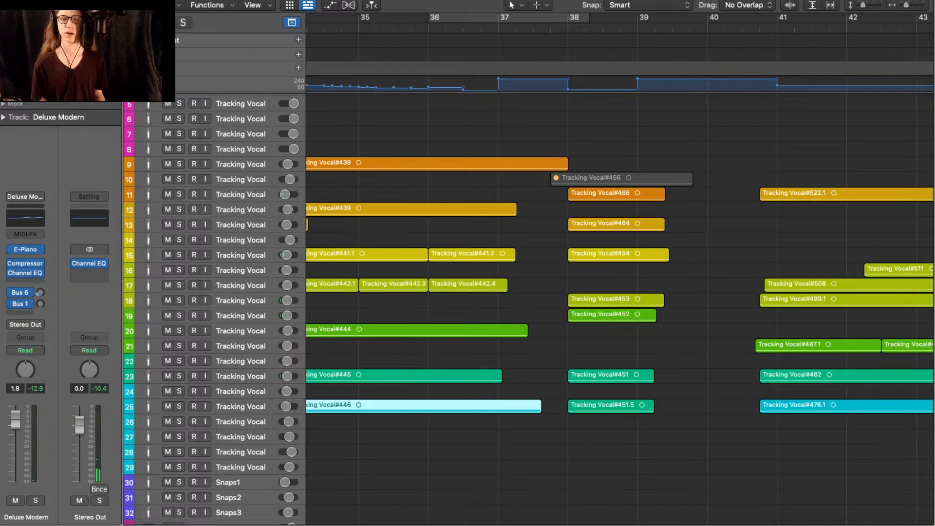
pyautogui.press('super+Left')
pyautogui.press('super+Left')
pyautogui.press('super+Left')
pyautogui.press('super+Left')
pyautogui.press('super+Left')
pyautogui.press('super+Left')
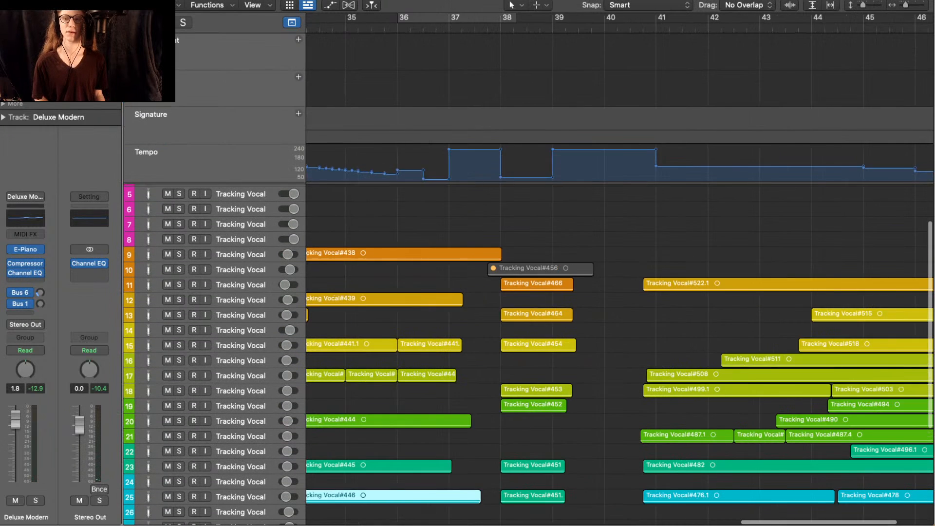
pyautogui.press('super+Right')
pyautogui.press('super+Right')
pyautogui.press('super+Right')
pyautogui.press('super+Right')
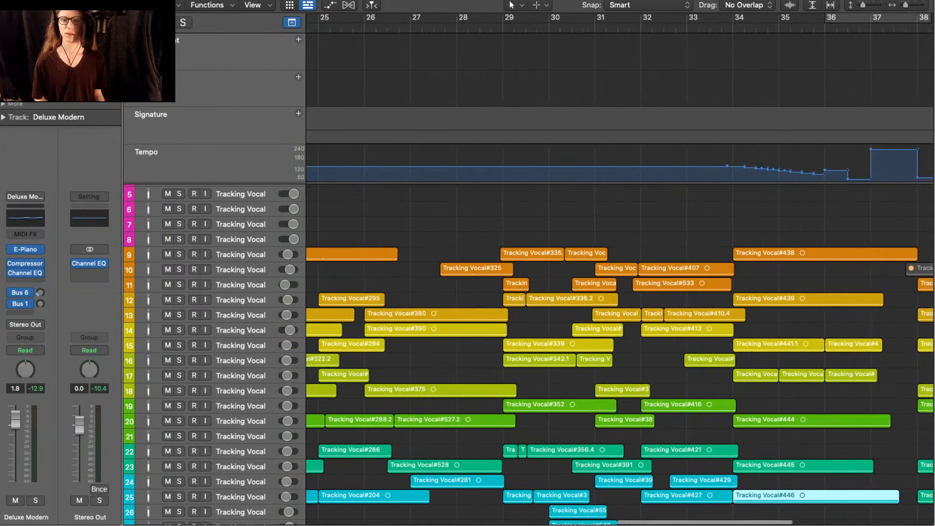
# - Examine the tempo curve between bars 33 and 38 alongside the piano MIDI tracks and the vocal regions
pyautogui.press('space')
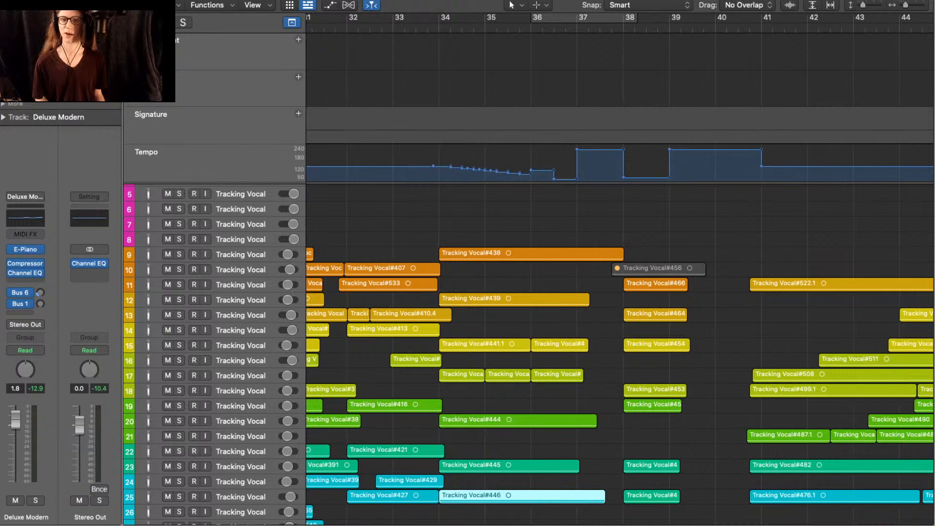
pyautogui.scroll(4, 618, 355)
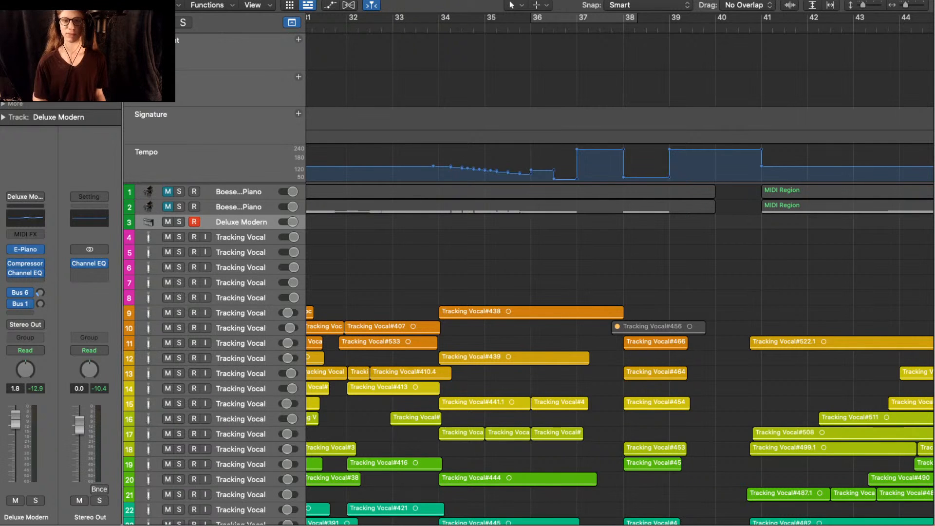
pyautogui.scroll(1, 462, 355)
pyautogui.scroll(3, 445, 354)
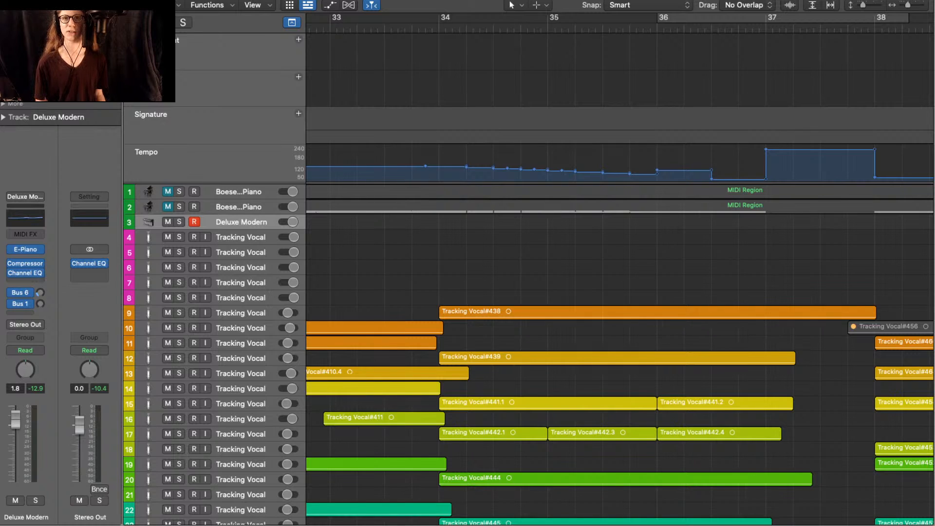
pyautogui.scroll(-1, 529, 354)
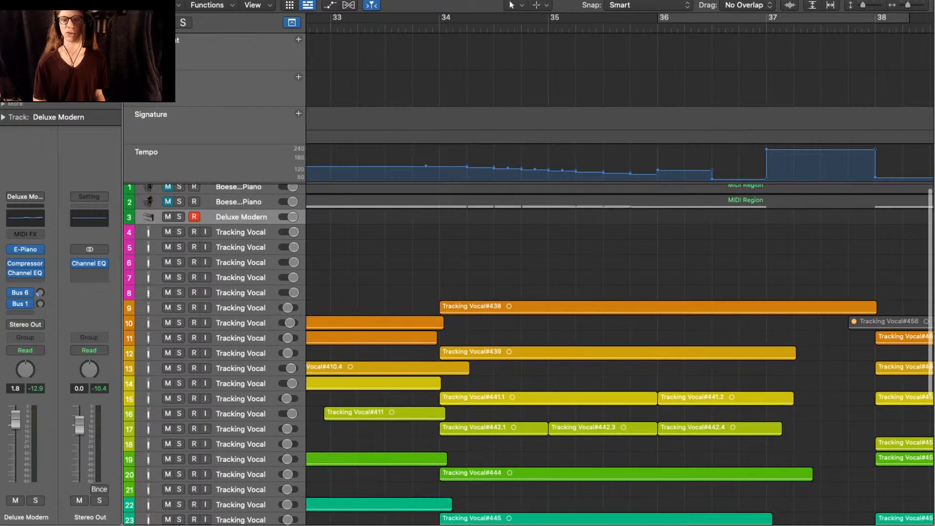
pyautogui.scroll(1, 528, 355)
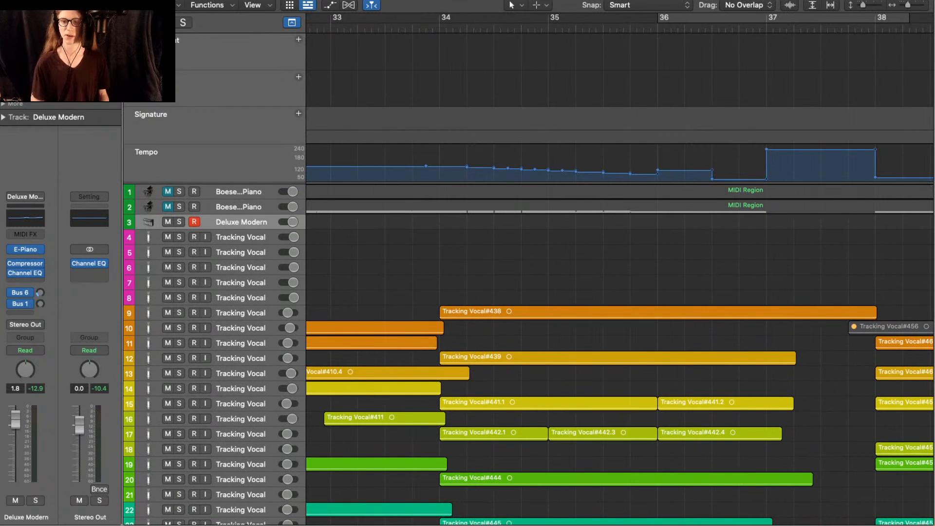
# - Play the arrangement from bar 34 through the tempo changes up to the held chord at bar 38
pyautogui.press('space')
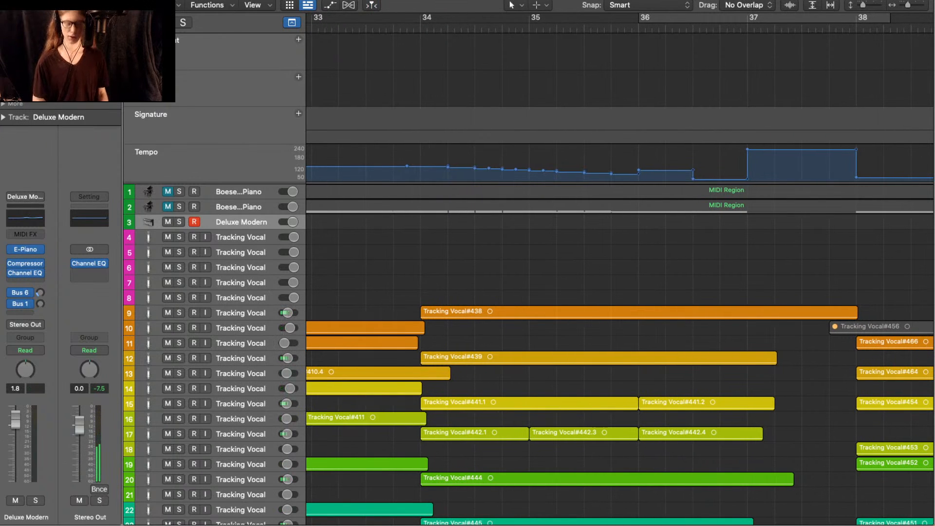
pyautogui.hotkey('ctrl', '.')
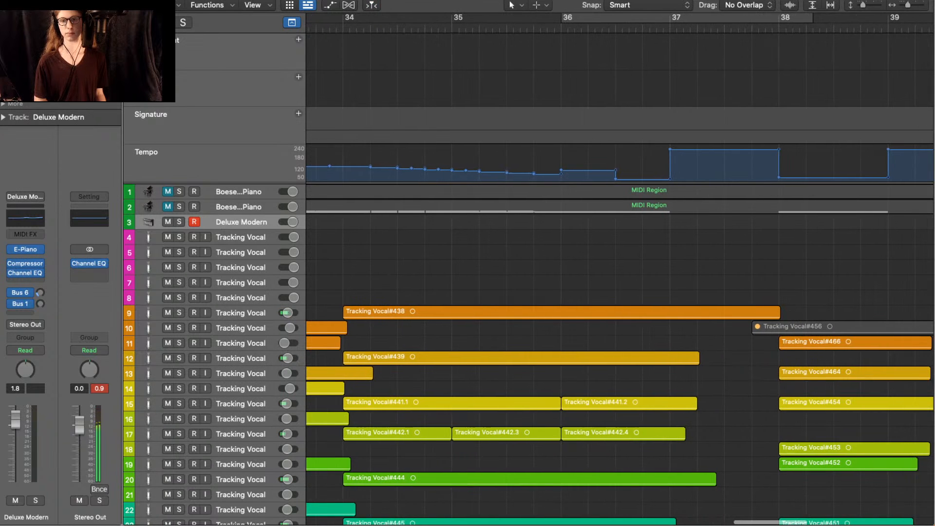
pyautogui.press('super+Left')
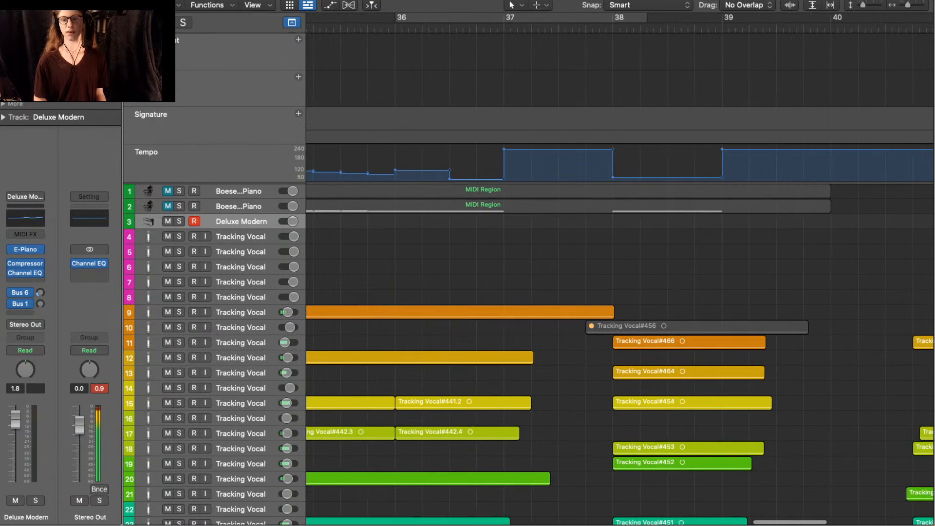
pyautogui.press('super+Right')
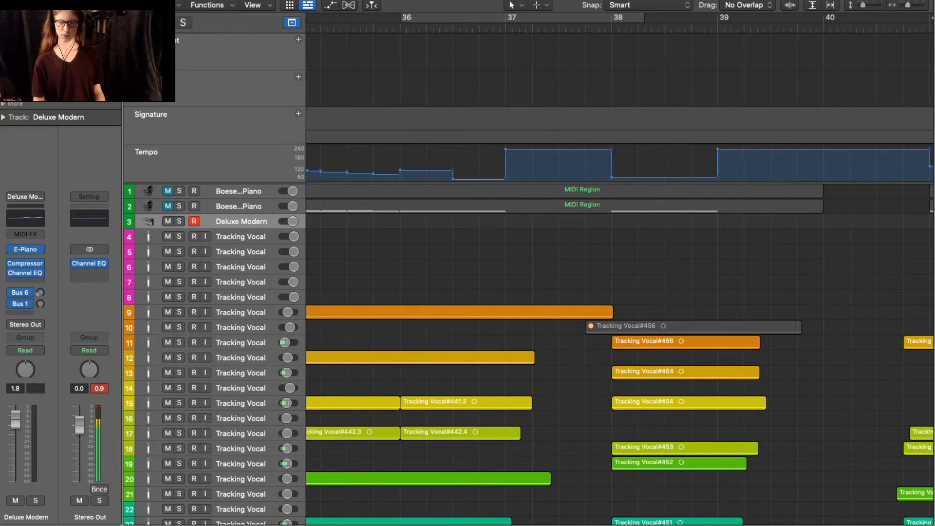
# - Solo the seven stacked vocal regions starting at bar 38 on tracks 11 to 25
pyautogui.scroll(-5, 530, 356)
pyautogui.moveTo(859, 502); pyautogui.dragTo(637, 232)
pyautogui.hotkey('ctrl', 's')
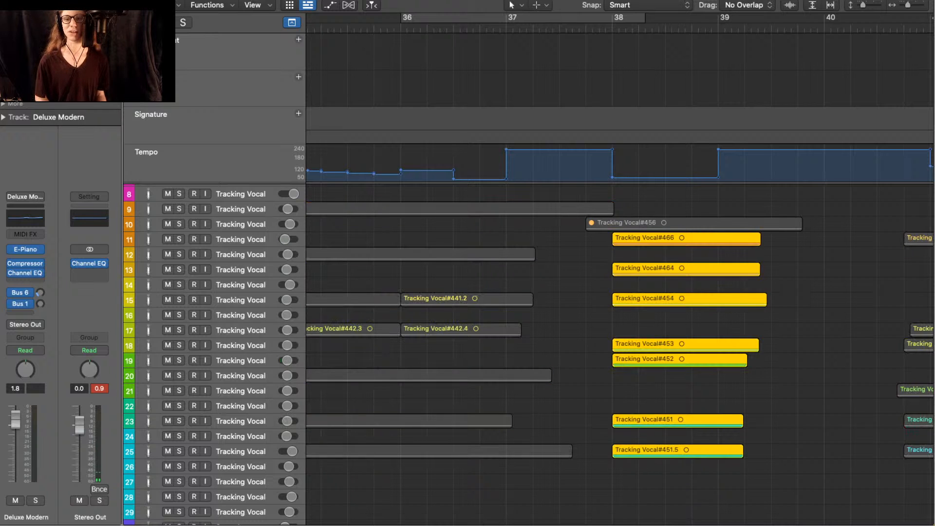
pyautogui.press('space')
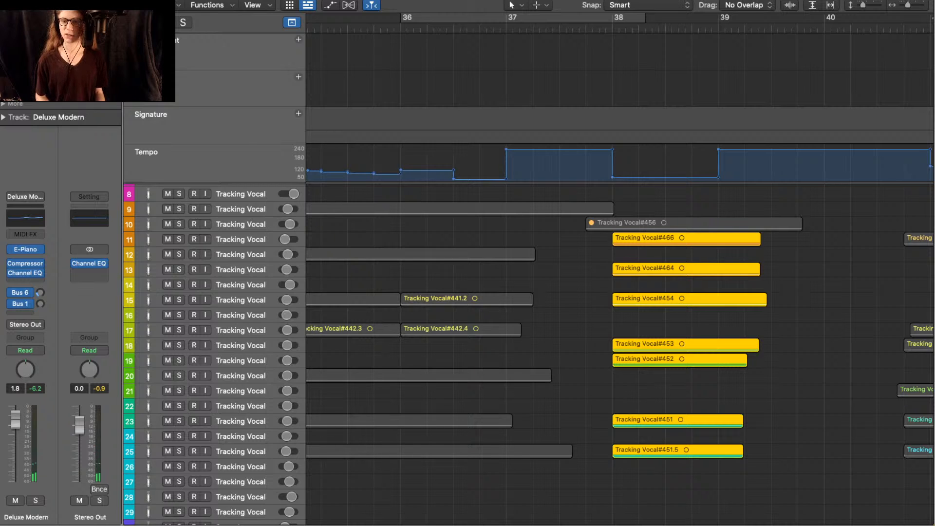
# - Solo only Tracking Vocal#452, #451 and #451.5 and loop them from bar 38 to bar 40
pyautogui.moveTo(749, 497); pyautogui.dragTo(684, 345)
pyautogui.moveTo(762, 474); pyautogui.dragTo(663, 359)
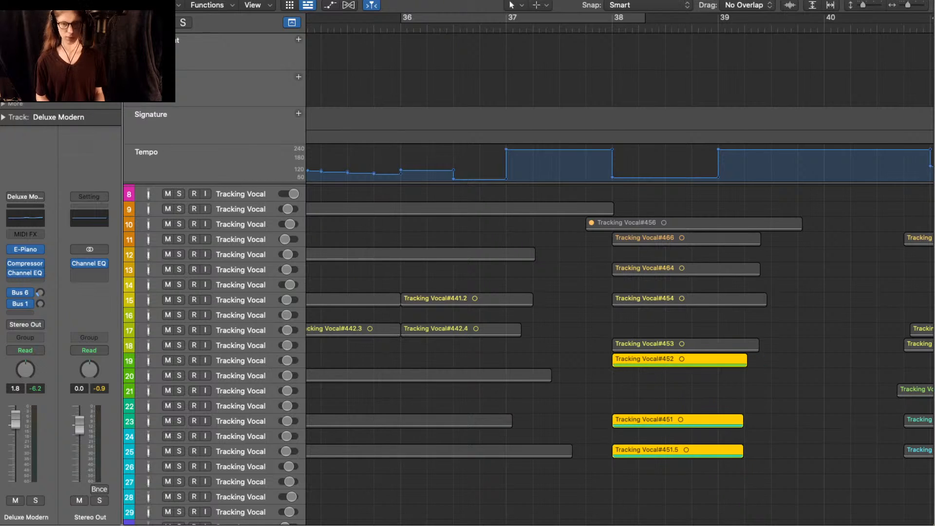
pyautogui.press('super+u')
pyautogui.press('space')
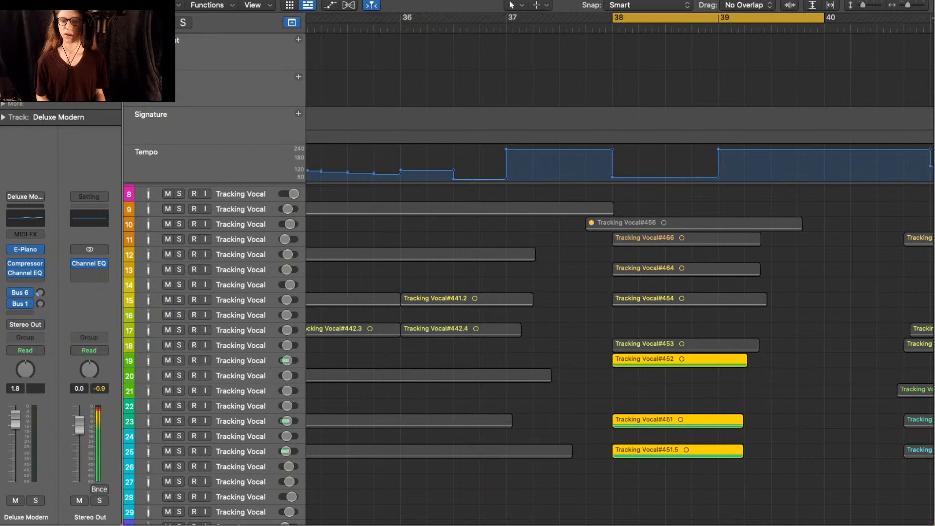
# - Add Tracking Vocal#453 on track 18 to the three looping soloed regions
pyautogui.click(683, 345)
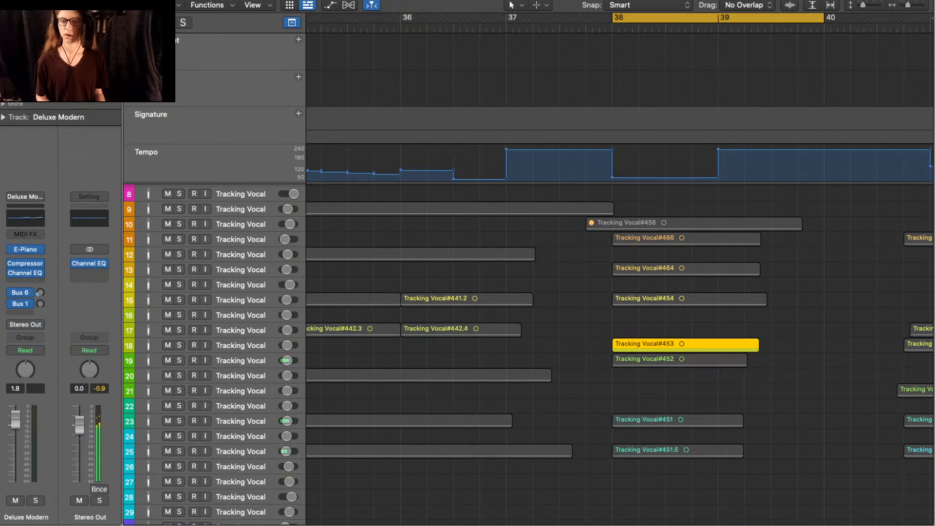
pyautogui.moveTo(676, 325); pyautogui.dragTo(739, 524)
pyautogui.scroll(3, 738, 516)
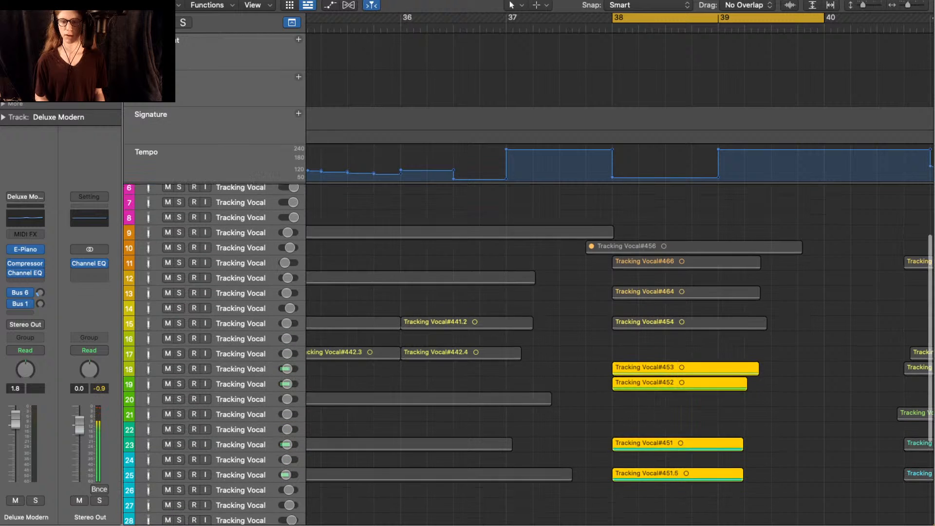
# - Isolate the chord's upper regions on tracks 11, 13 and 15, and recombine them with the four lower regions
pyautogui.moveTo(710, 365); pyautogui.dragTo(656, 285)
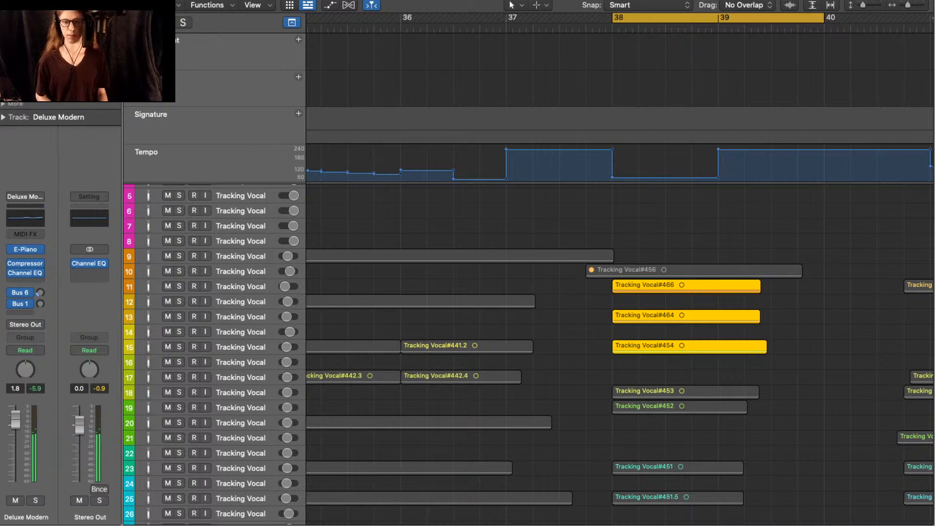
pyautogui.moveTo(696, 368); pyautogui.dragTo(649, 519)
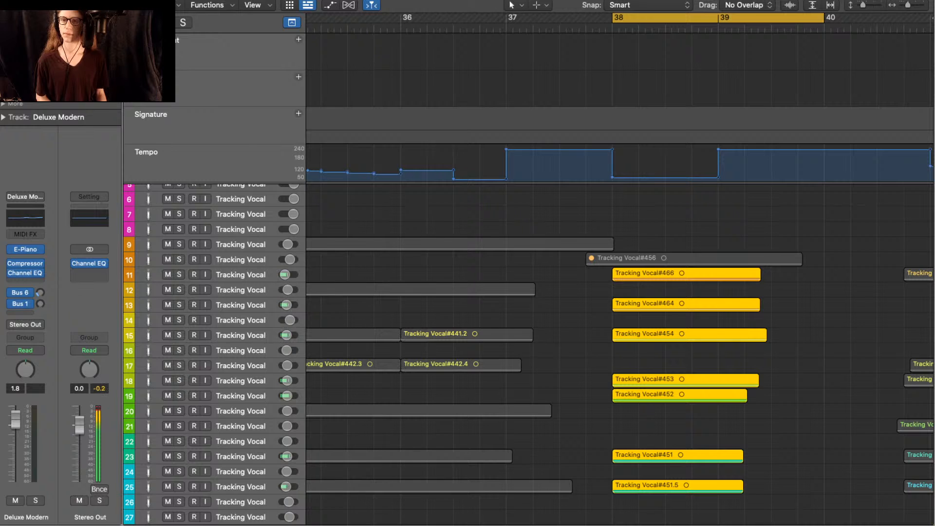
# - Turn off the loop, deselect the seven vocal regions at bar 38 and disable solo
pyautogui.press('c')
pyautogui.scroll(-10, 691, 340)
pyautogui.scroll(8, 692, 341)
pyautogui.hscroll(5, 618, 352)
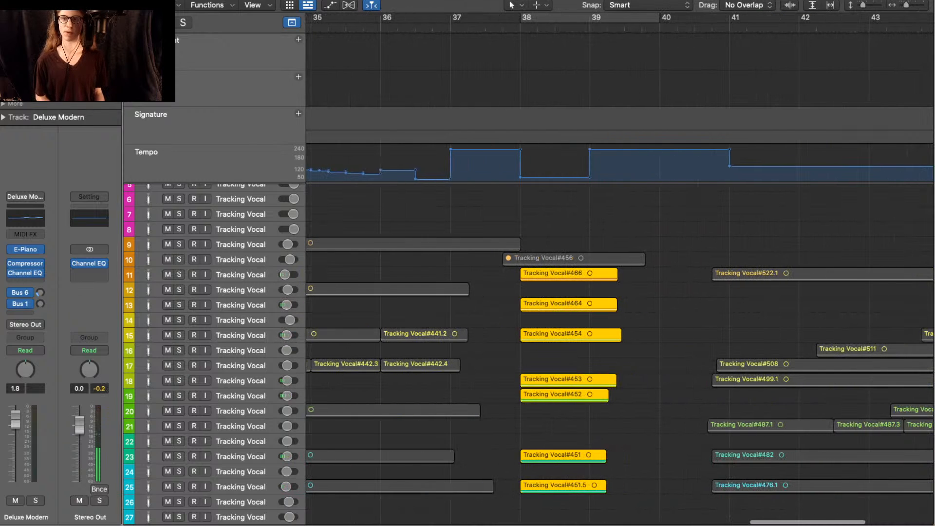
pyautogui.scroll(-1, 619, 353)
pyautogui.scroll(-1, 681, 316)
pyautogui.click(682, 317)
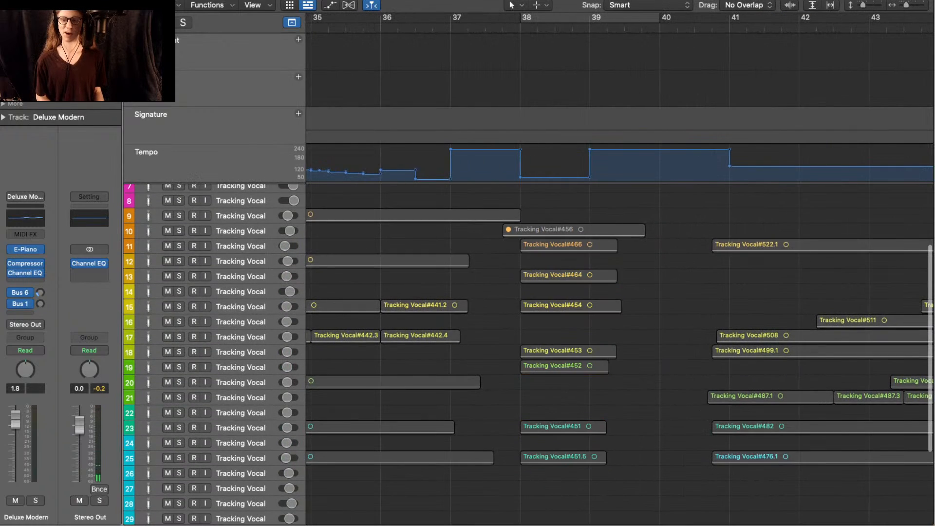
pyautogui.scroll(-10, 681, 317)
pyautogui.scroll(1, 681, 317)
pyautogui.hotkey('ctrl', 's')
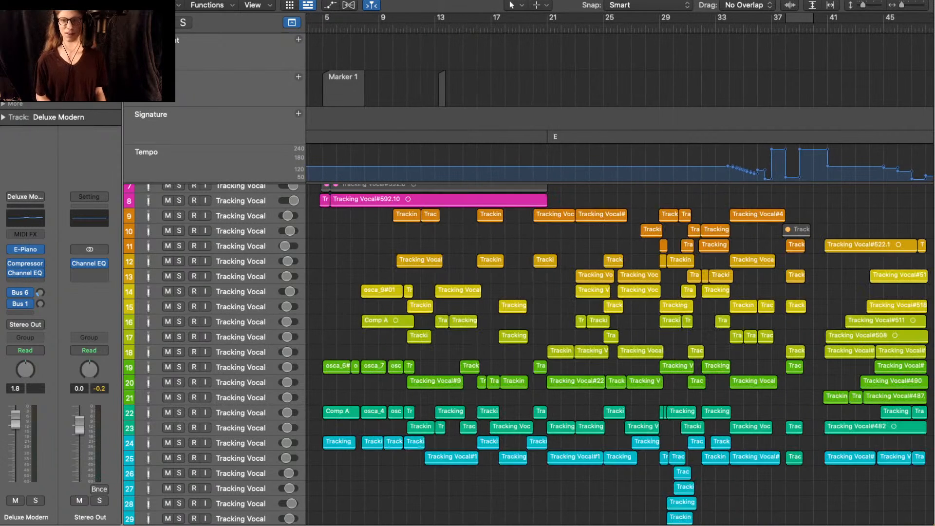
# - Play back the full vocal arrangement and review its layout through to the closing section from bar 41
pyautogui.press('space')
pyautogui.scroll(3, 801, 316)
pyautogui.hscroll(2, 800, 317)
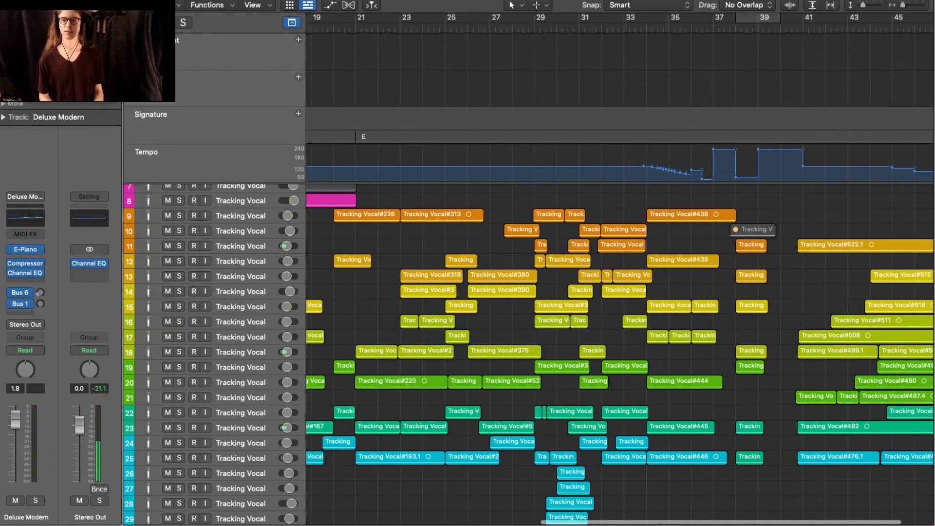
pyautogui.scroll(-4, 806, 317)
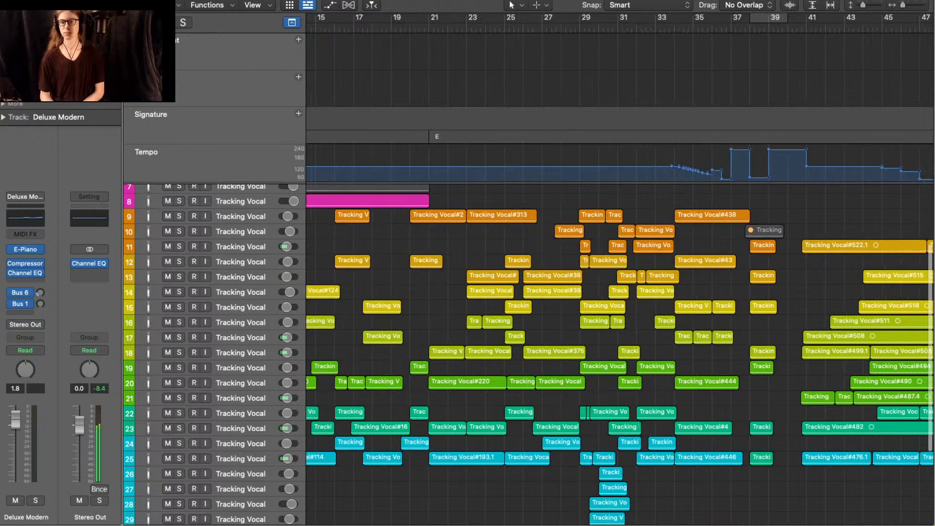
pyautogui.scroll(-4, 808, 341)
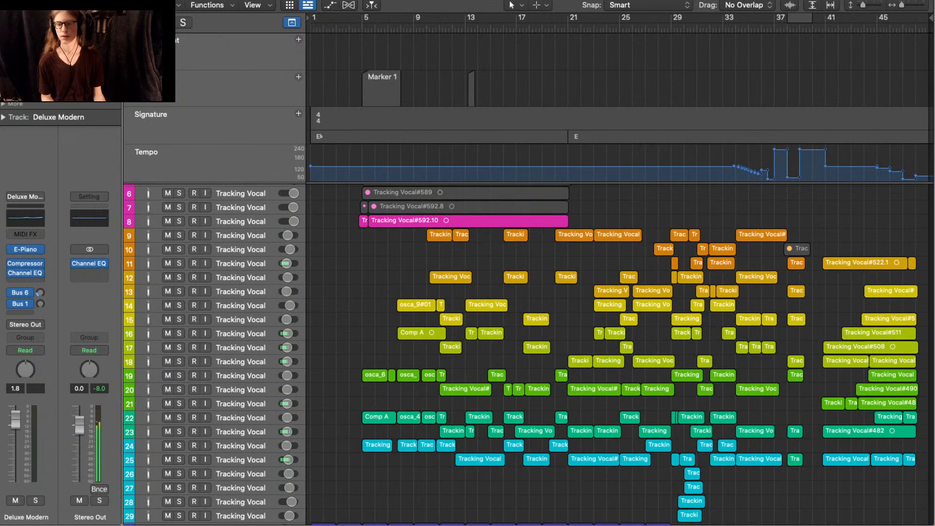
pyautogui.scroll(3, 808, 340)
pyautogui.scroll(1, 827, 341)
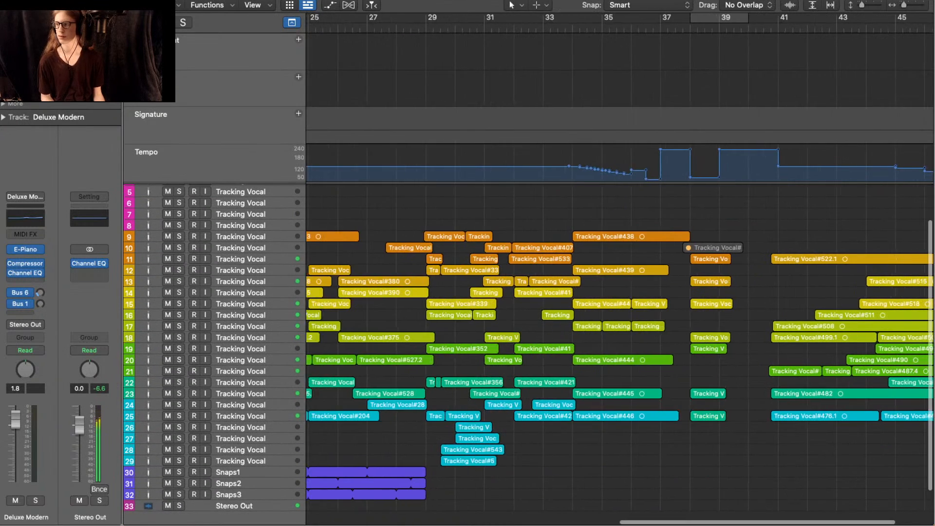
pyautogui.hscroll(3, 827, 341)
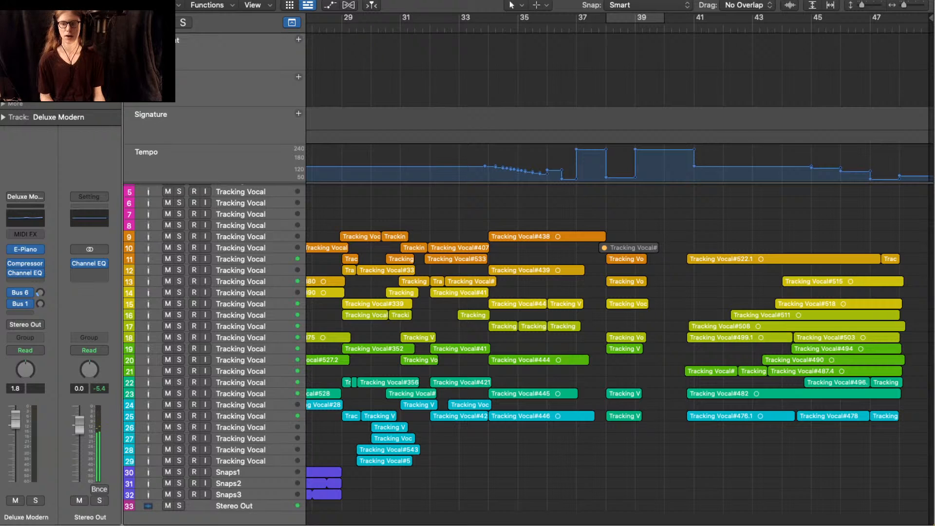
# - Solo the three bass vocal regions on track 25 from bar 41 to bar 48 and listen to them
pyautogui.moveTo(906, 435); pyautogui.dragTo(782, 410)
pyautogui.hotkey('ctrl', 's')
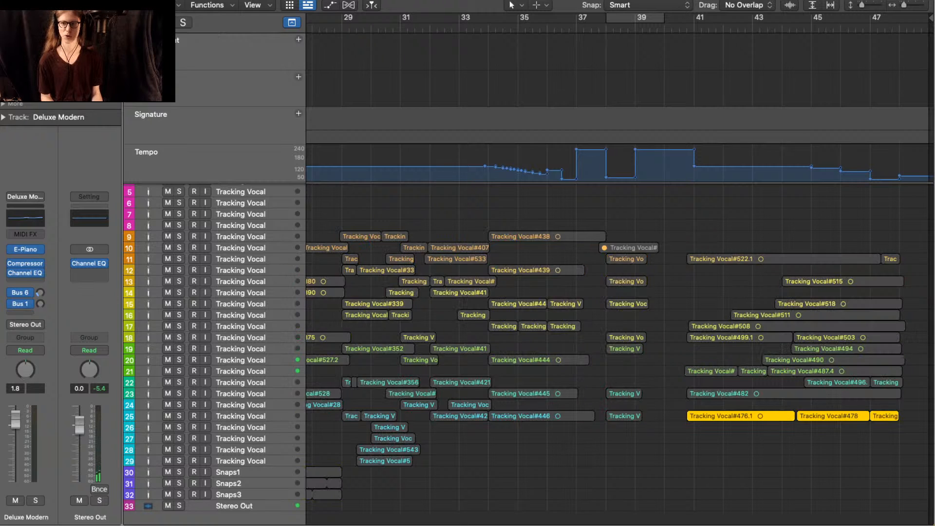
pyautogui.press('space')
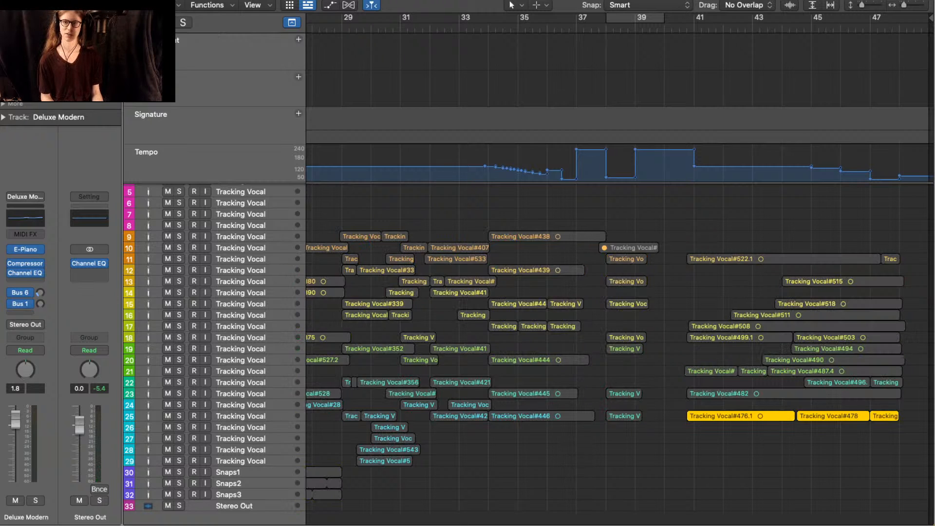
pyautogui.press('space')
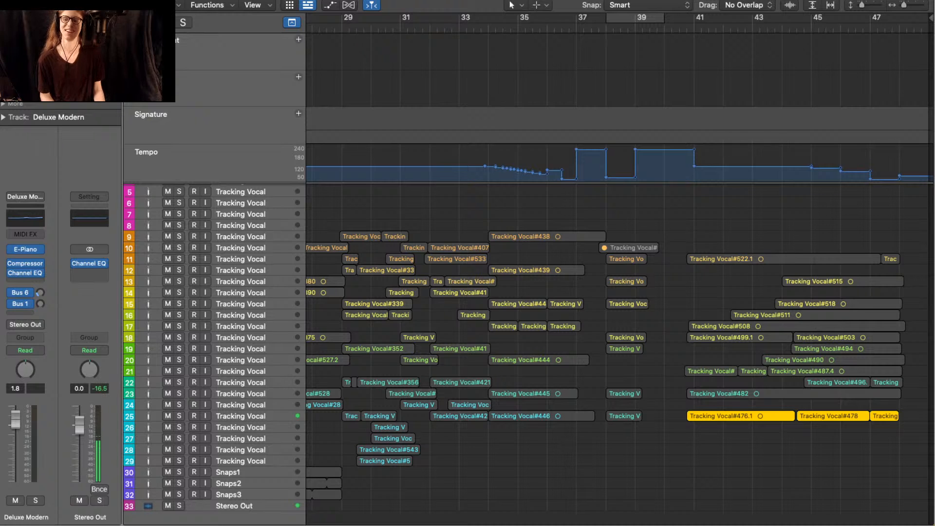
pyautogui.click(876, 440)
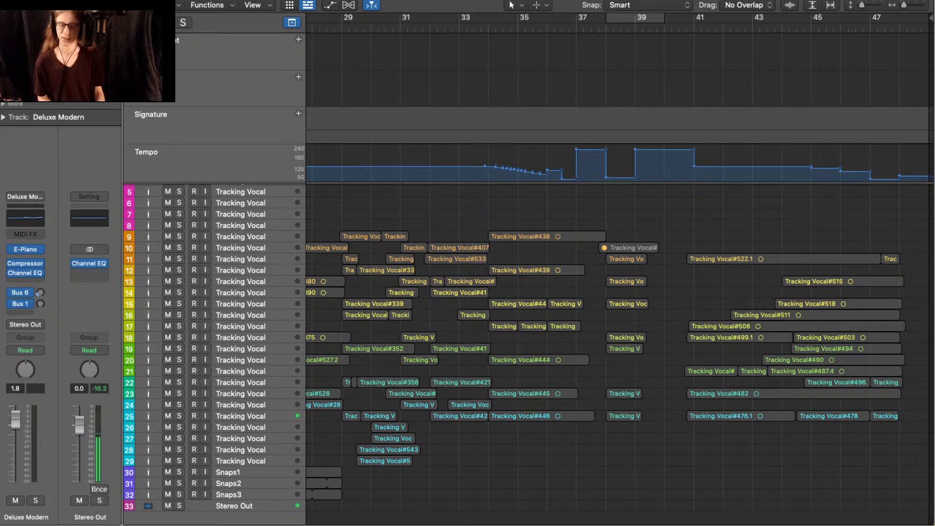
# - Open the last region on track 25, Tracking Vocal#531.1, in the Flex Pitch editor and bring its notes into view
pyautogui.click(884, 416)
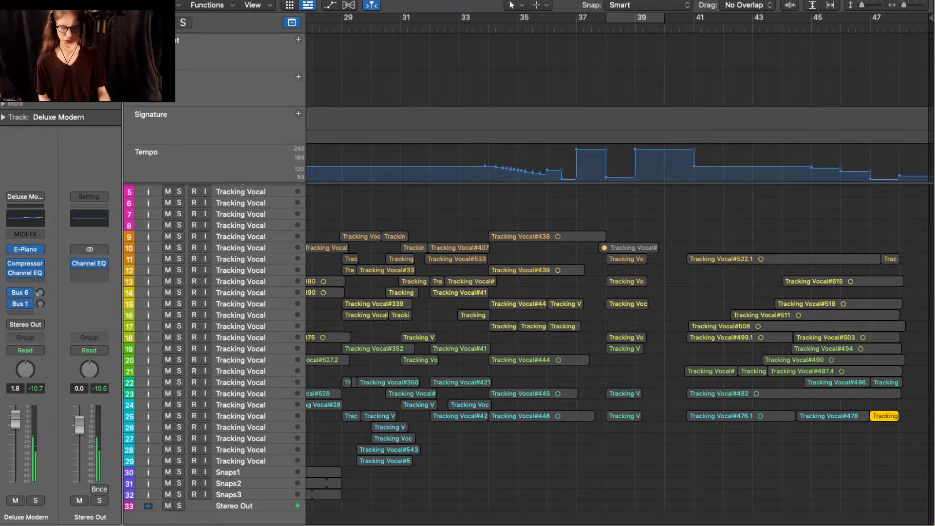
pyautogui.press('e')
pyautogui.press('e')
pyautogui.press('e')
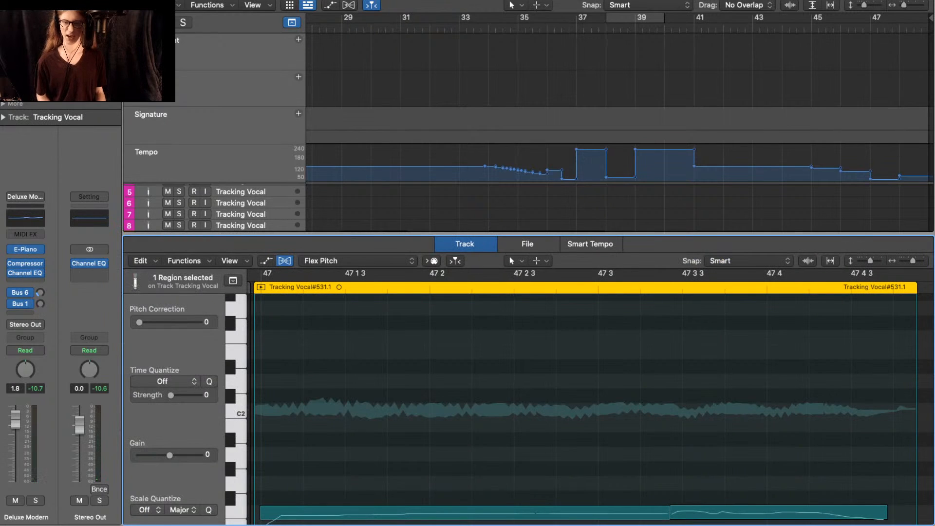
pyautogui.scroll(-5, 844, 408)
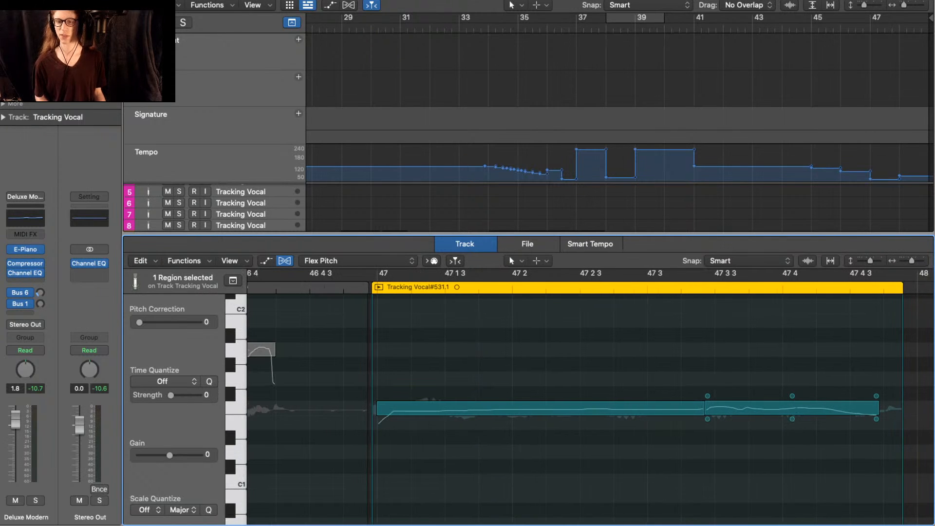
pyautogui.scroll(3, 844, 408)
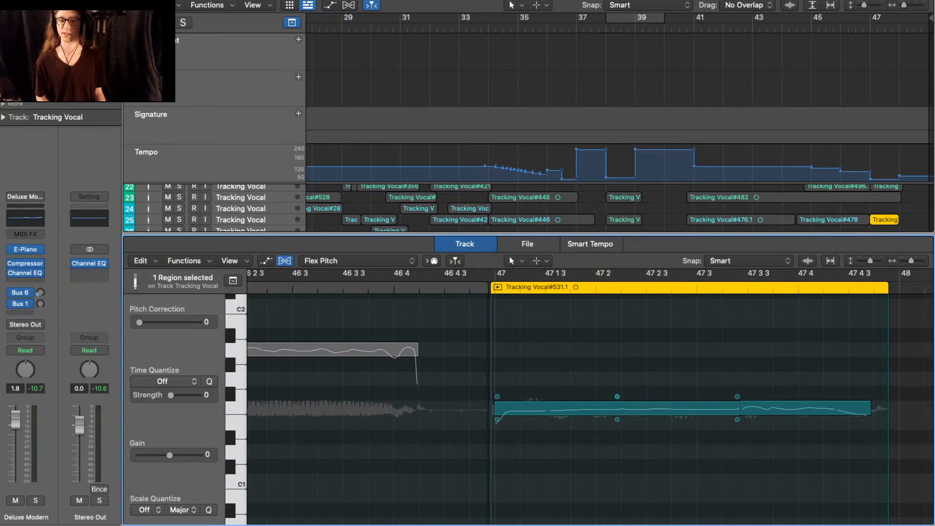
# - Audition the two pitch notes of Tracking Vocal#531.1 one after the other and clear the note selection
pyautogui.click(617, 408)
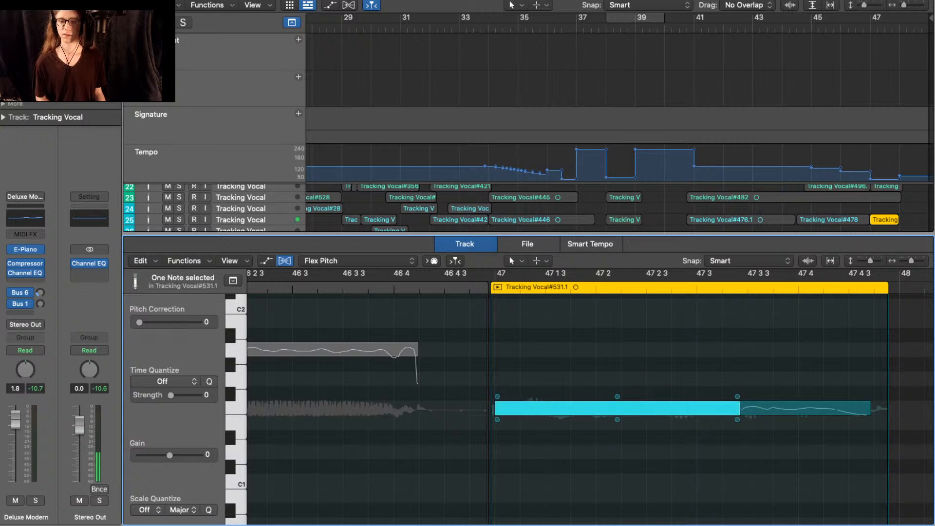
pyautogui.click(805, 408)
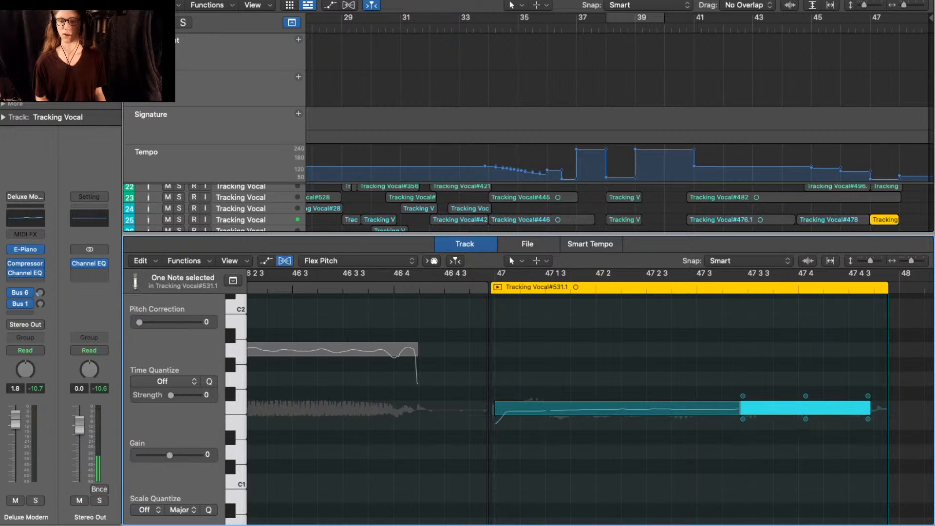
pyautogui.scroll(-5, 805, 408)
pyautogui.press('super+Left')
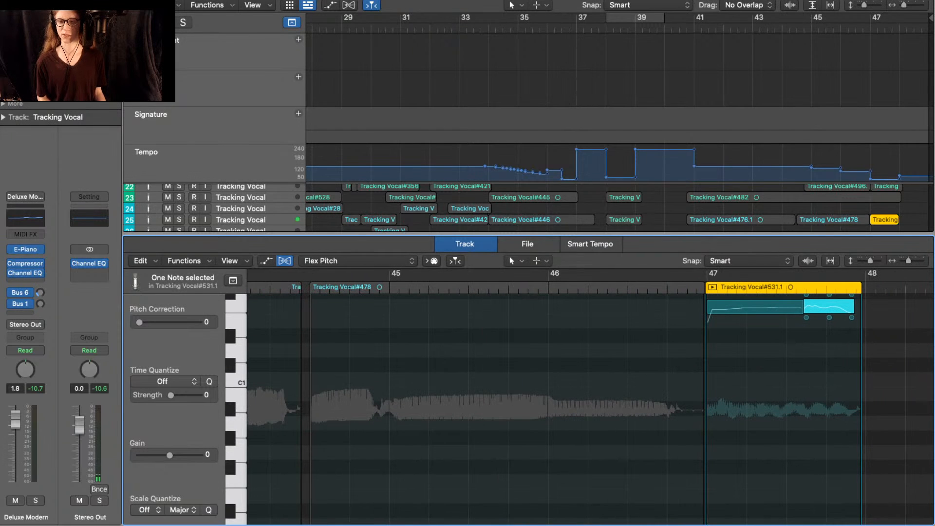
pyautogui.press('super+Up')
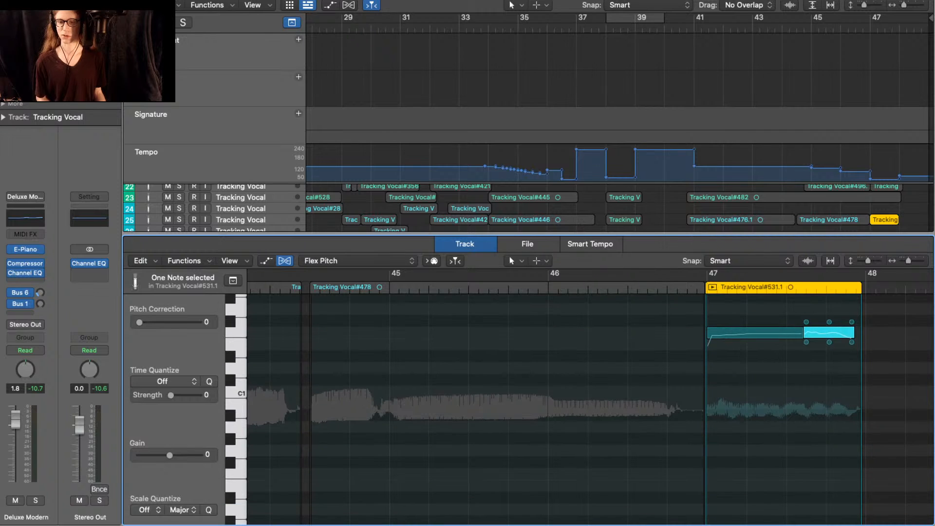
pyautogui.moveTo(671, 307); pyautogui.dragTo(859, 396)
pyautogui.click(769, 370)
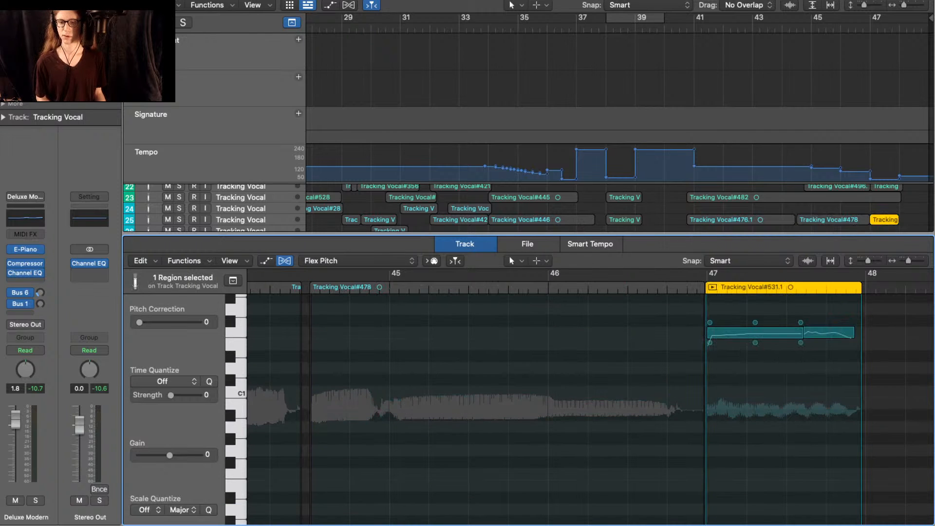
# - Try lowering the first note of Tracking Vocal#531.1 by up to an octave, hear it with all voices, and restore its original pitch
pyautogui.moveTo(754, 332); pyautogui.dragTo(754, 439)
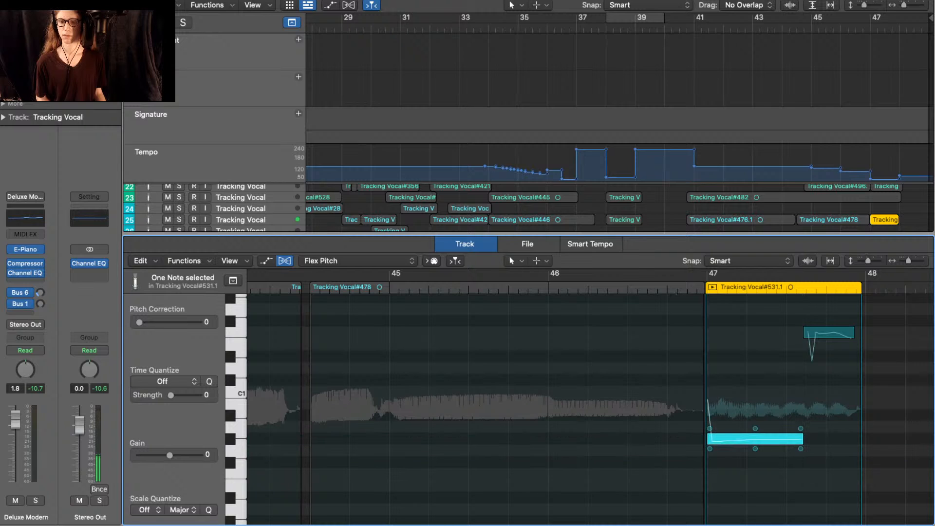
pyautogui.press('super+z')
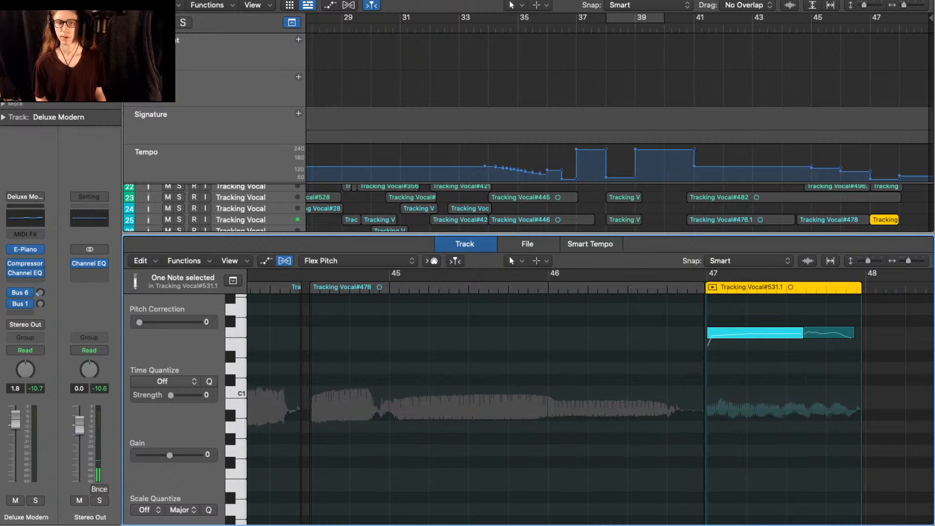
pyautogui.press('super+z')
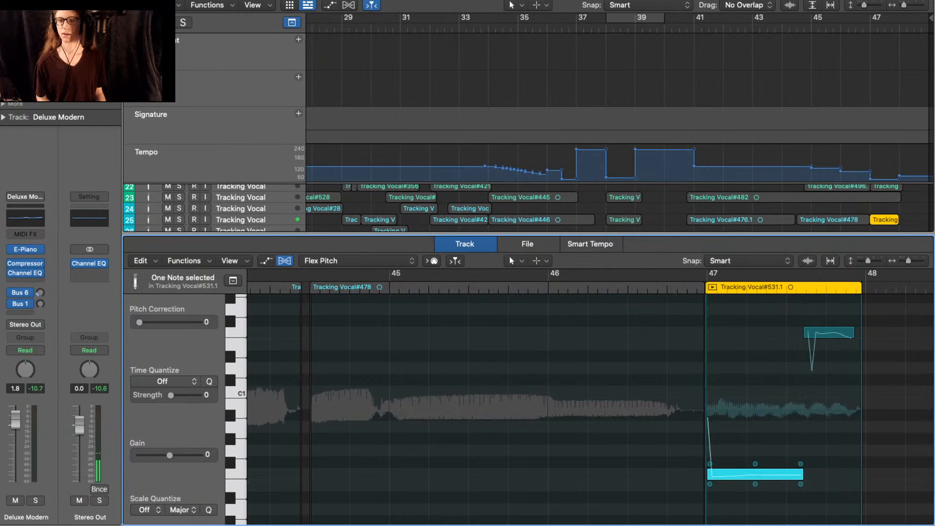
pyautogui.press('space')
pyautogui.press('s')
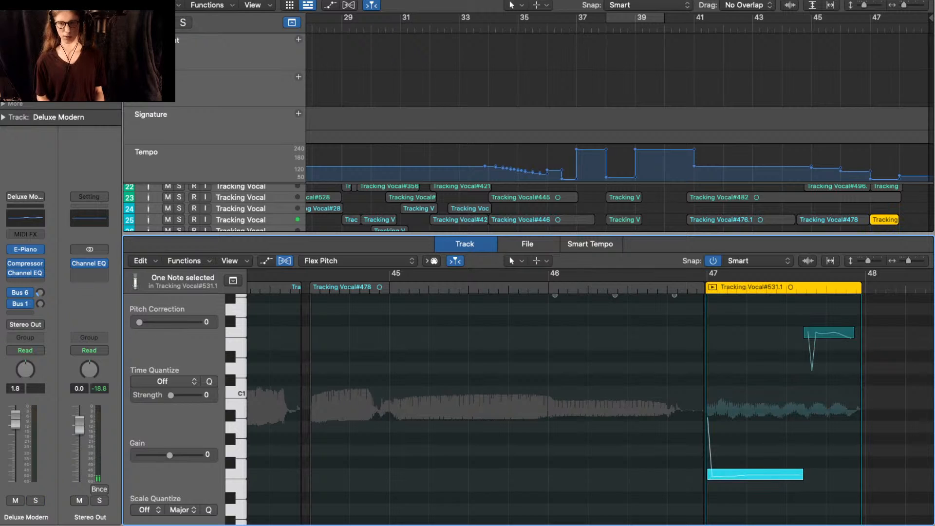
pyautogui.press('s')
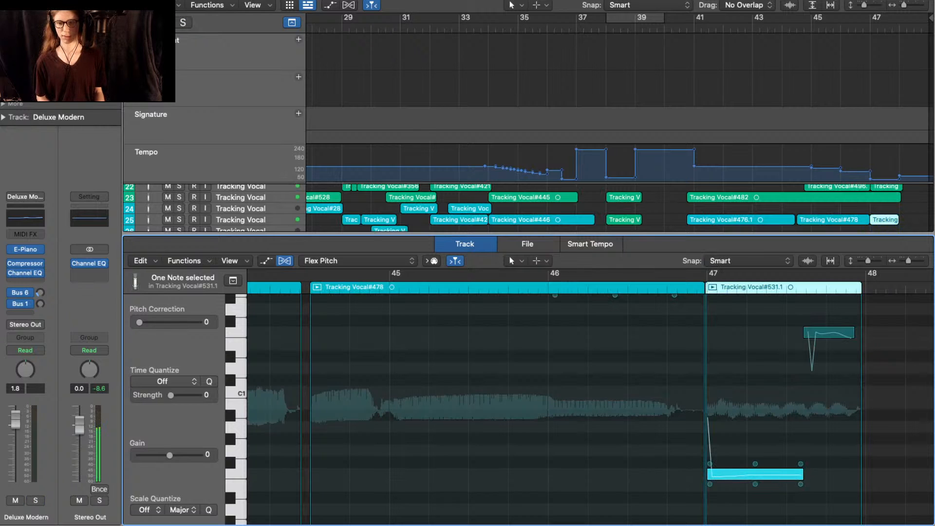
pyautogui.moveTo(754, 474); pyautogui.dragTo(755, 451)
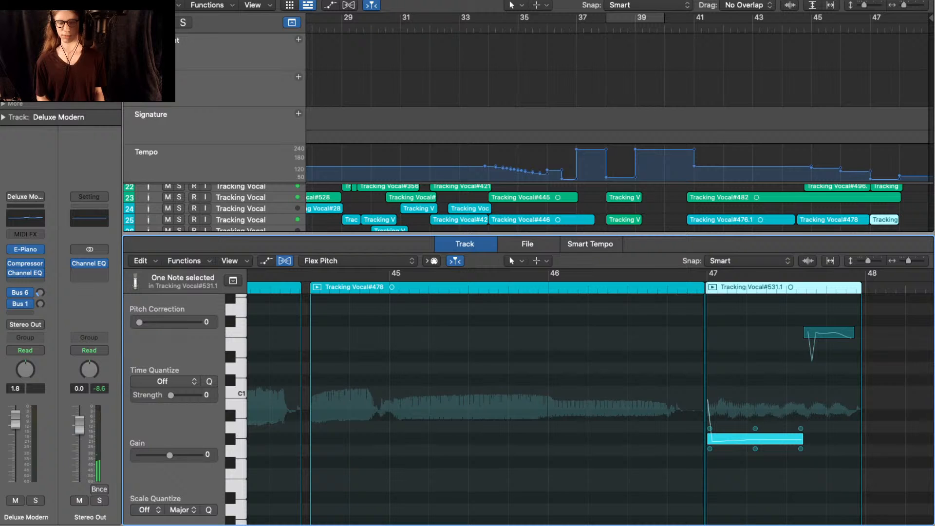
pyautogui.moveTo(754, 438); pyautogui.dragTo(754, 333)
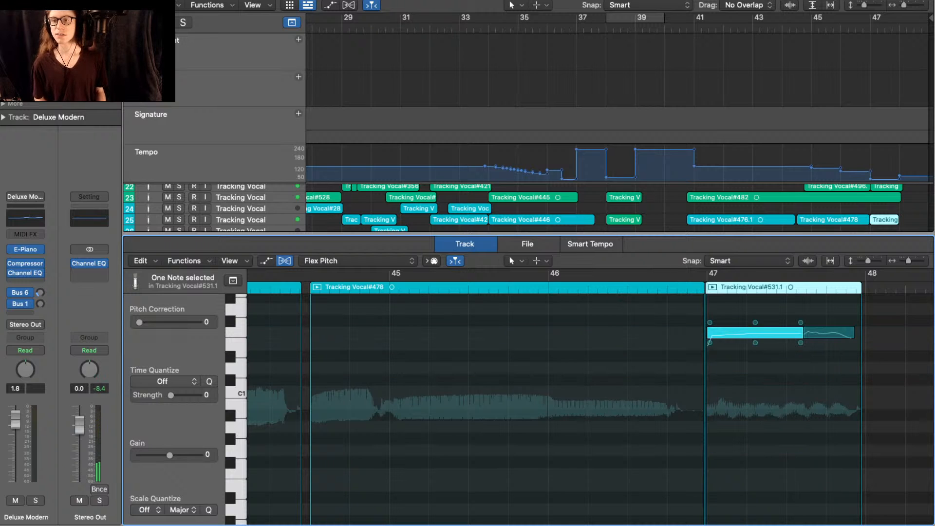
# - Close the Flex Pitch editor, hide the global tracks and enable solo for the selected regions only
pyautogui.press('e')
pyautogui.press('g')
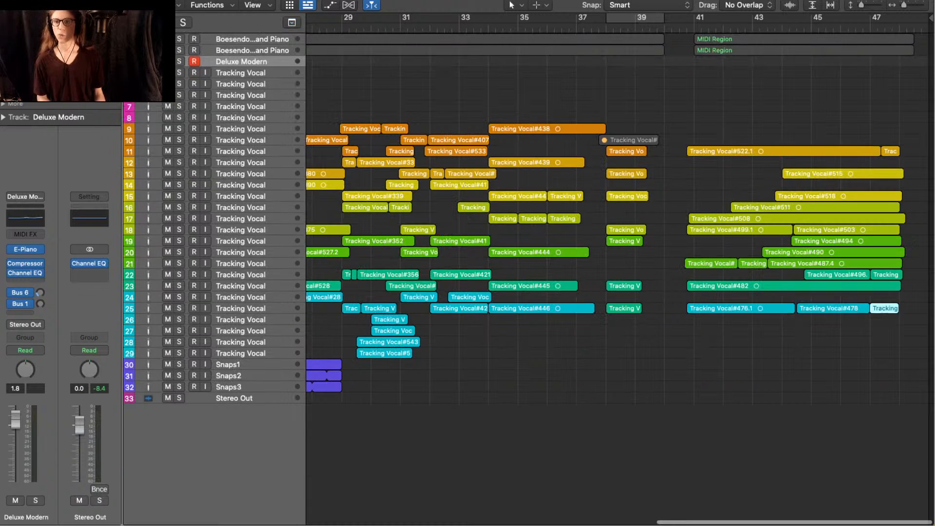
pyautogui.click(742, 151)
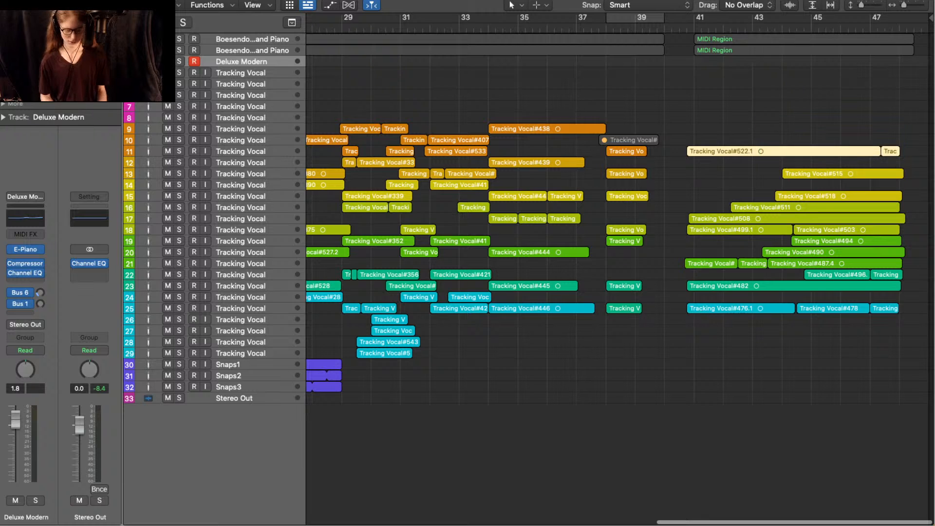
pyautogui.hotkey('ctrl', 's')
pyautogui.hotkey('ctrl', 's')
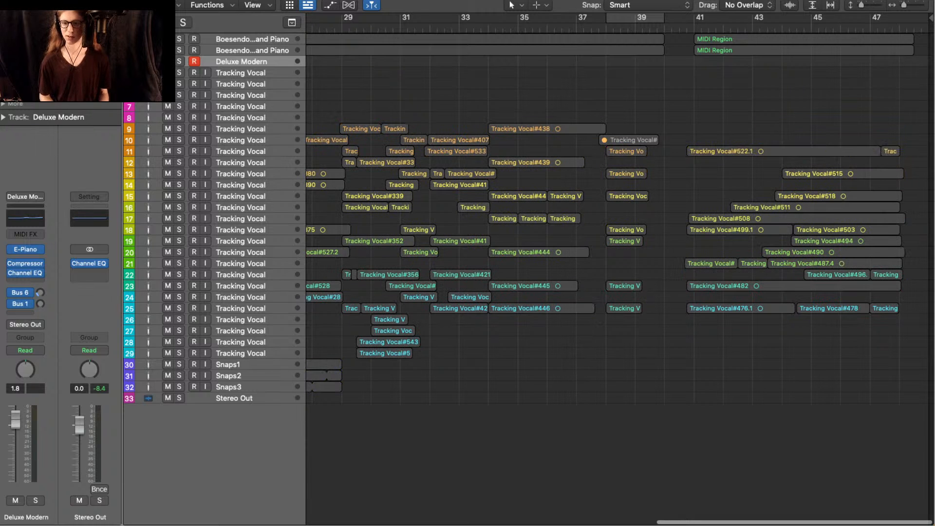
# - Solo the outer voices together by selecting the regions on tracks 25 and 11 from bar 41 to the end
pyautogui.moveTo(914, 325); pyautogui.dragTo(730, 309)
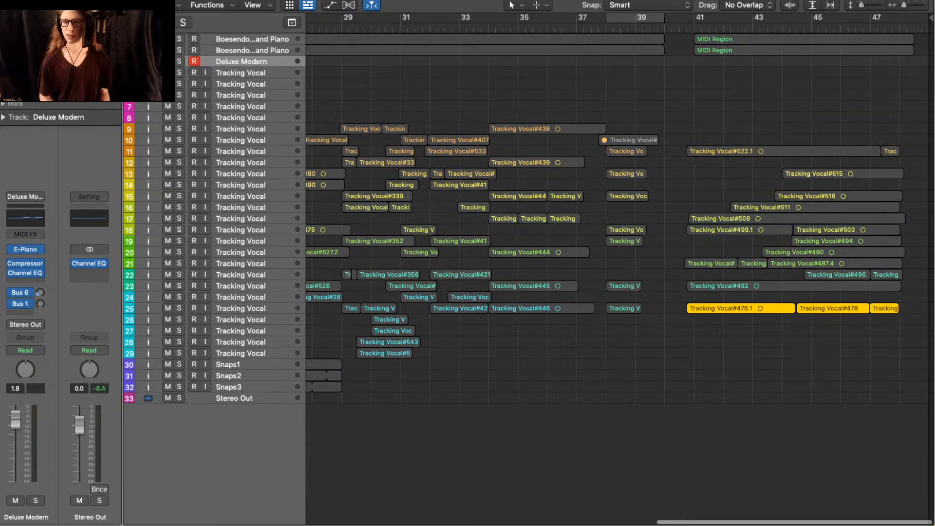
pyautogui.moveTo(930, 115); pyautogui.dragTo(732, 155)
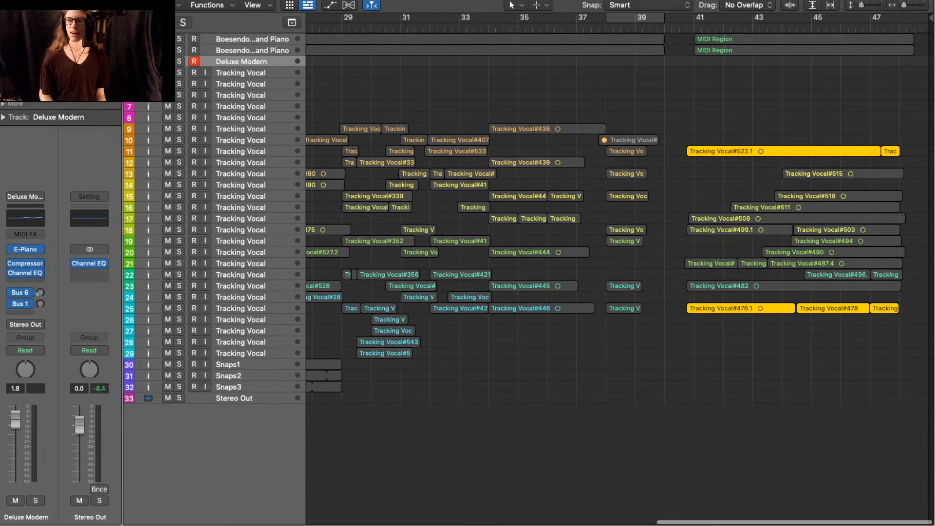
pyautogui.hscroll(-2, 618, 267)
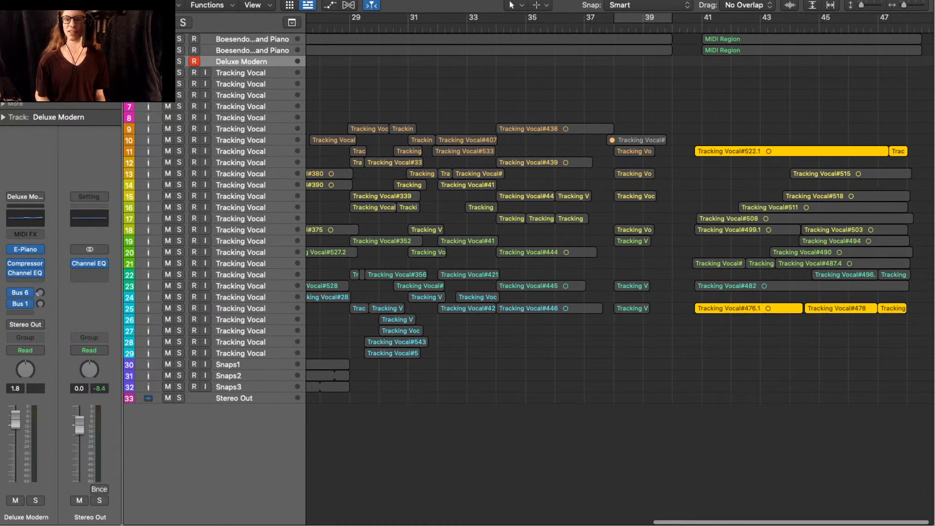
pyautogui.press('z')
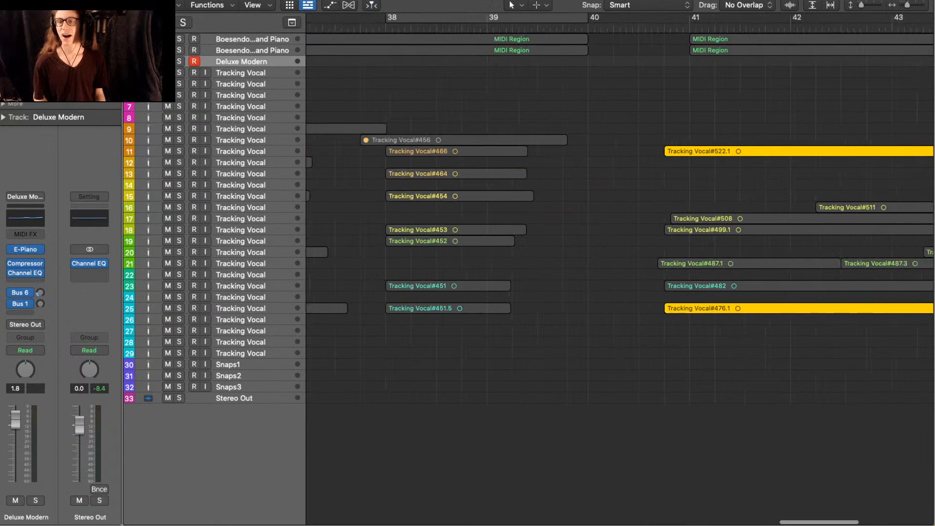
# - Play the closing section with only the top voice on track 11, and add the low voice regions of track 25 from bar 41 on
pyautogui.press('z')
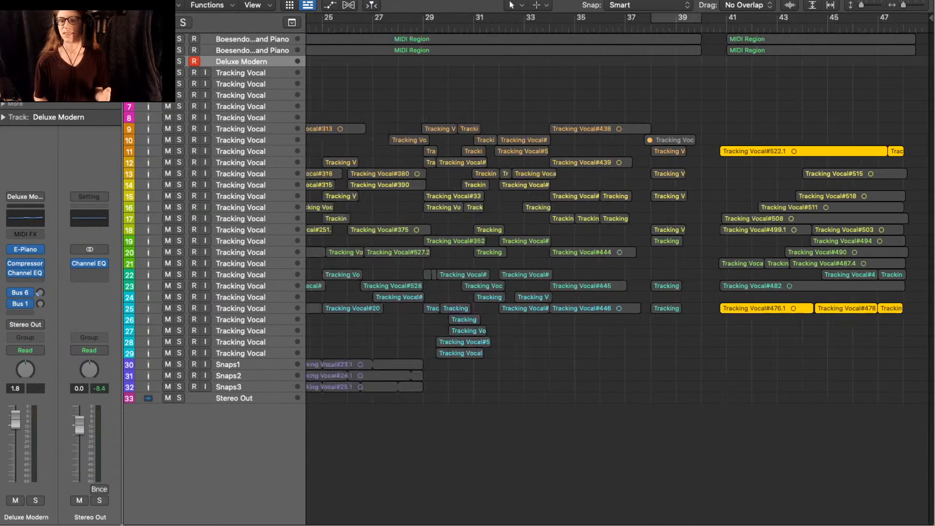
pyautogui.press('z')
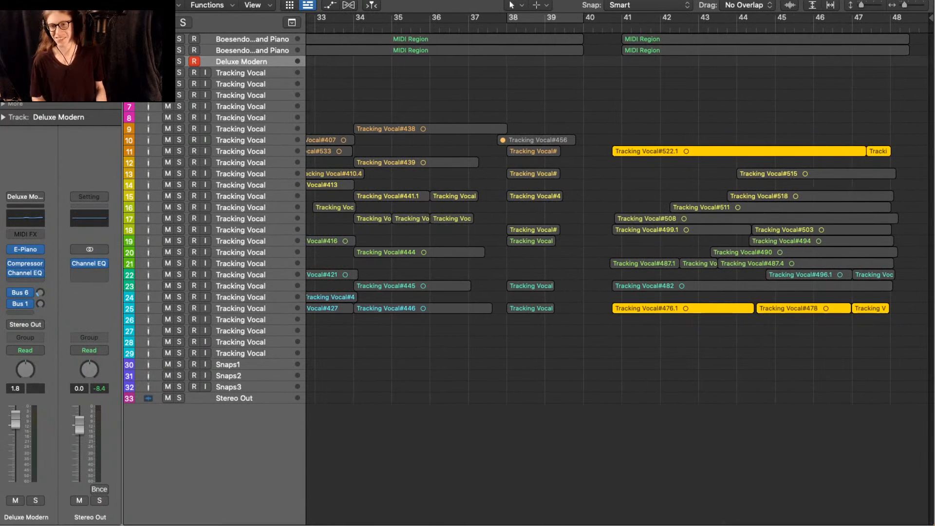
pyautogui.press('space')
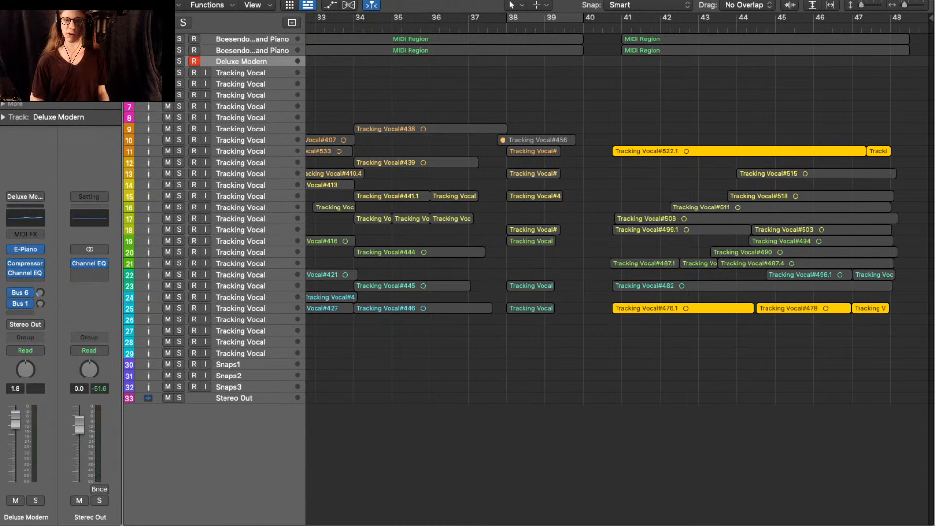
pyautogui.moveTo(664, 102); pyautogui.dragTo(912, 157)
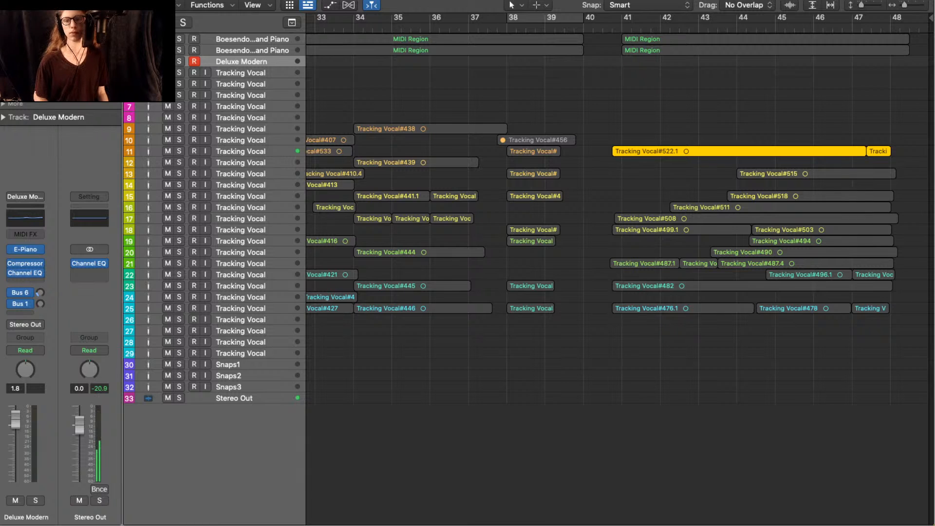
pyautogui.moveTo(901, 343); pyautogui.dragTo(611, 298)
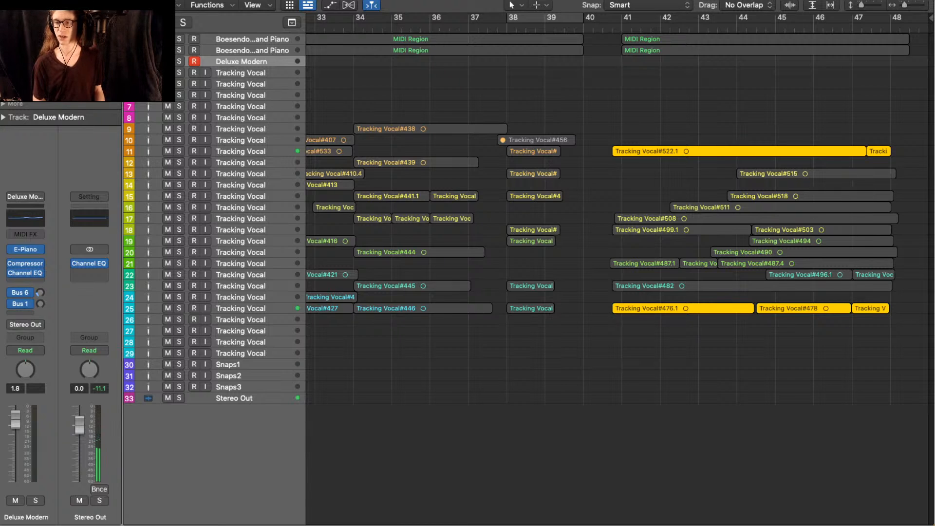
# - Raise the first pitch note of Tracking Vocal#531.1 on track 25 by two semitones in Flex Pitch and close the editor
pyautogui.press('e')
pyautogui.press('e')
pyautogui.click(871, 341)
pyautogui.click(870, 309)
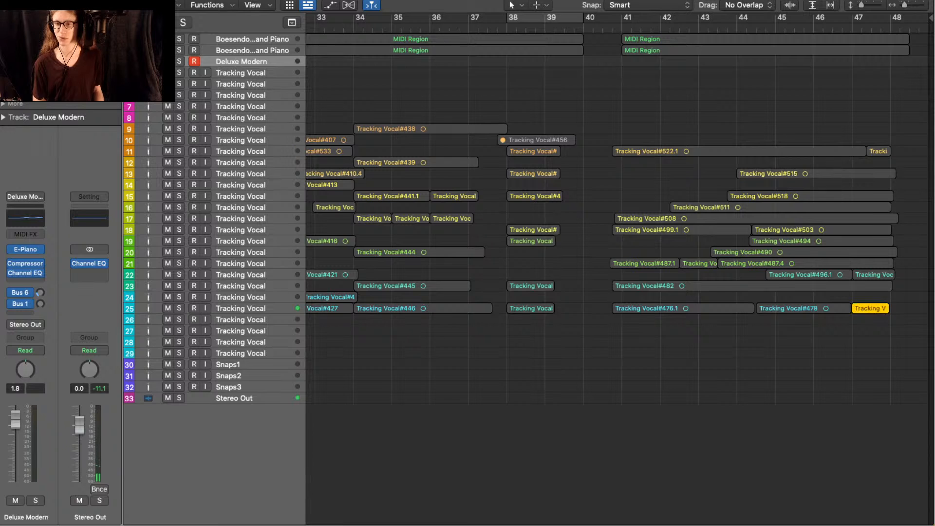
pyautogui.press('e')
pyautogui.hscroll(-5, 528, 389)
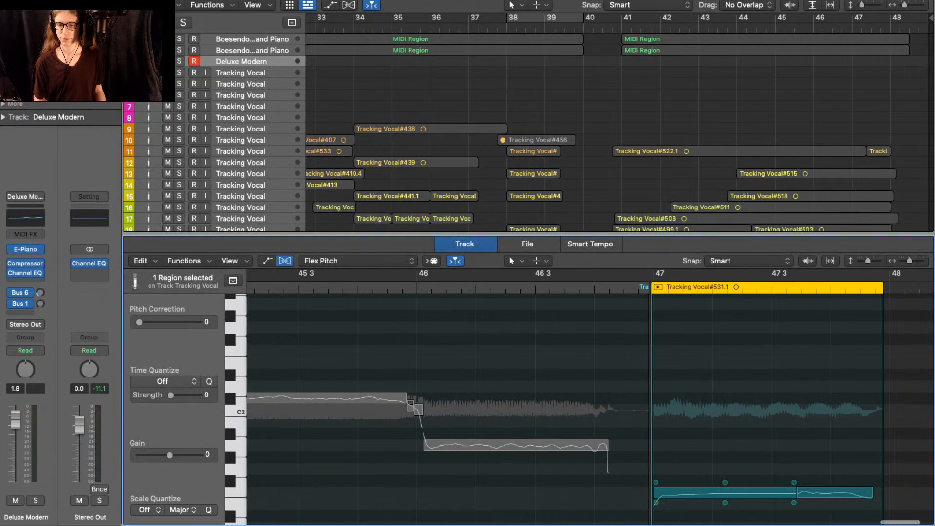
pyautogui.moveTo(725, 492); pyautogui.dragTo(725, 468)
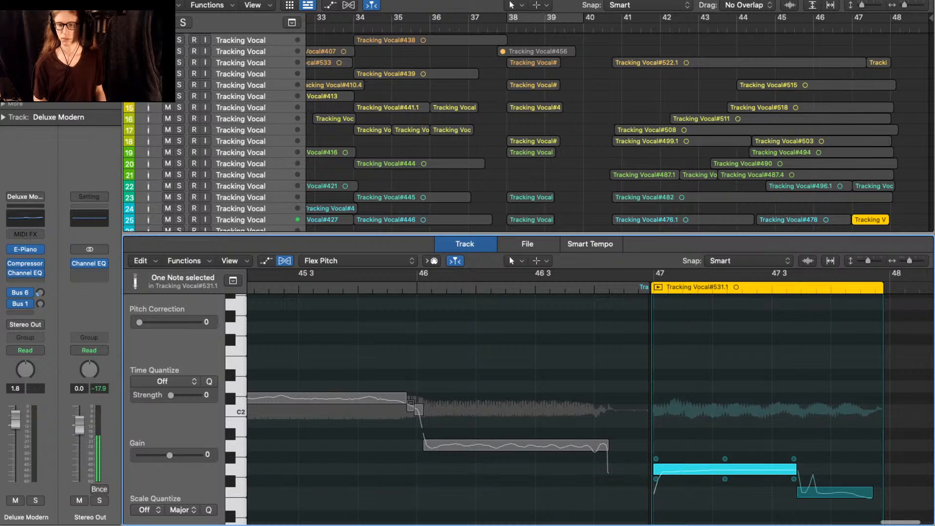
pyautogui.press('e')
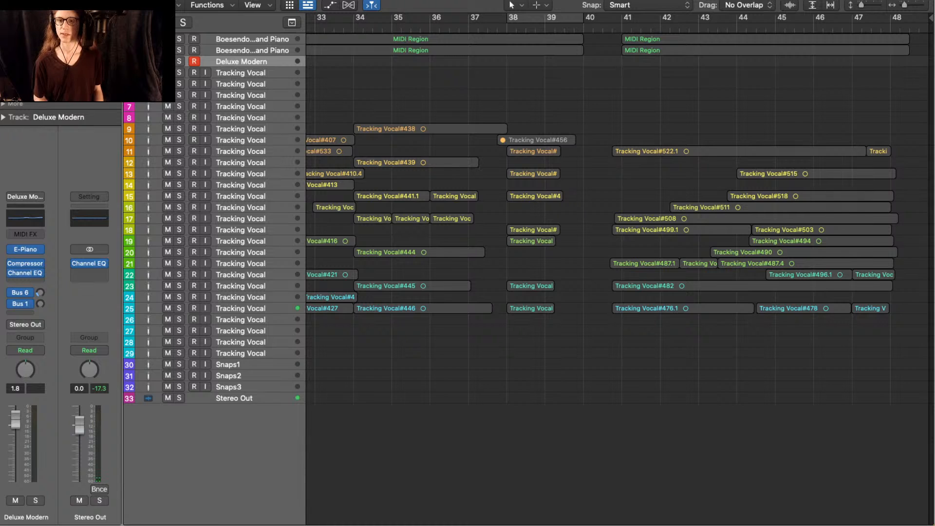
# - Solo the outer voices again by selecting the regions on tracks 11 and 25 from bar 41 to the end, and play them
pyautogui.moveTo(627, 135); pyautogui.dragTo(653, 157)
pyautogui.keyDown('shift'); pyautogui.click(878, 151); pyautogui.keyUp('shift')
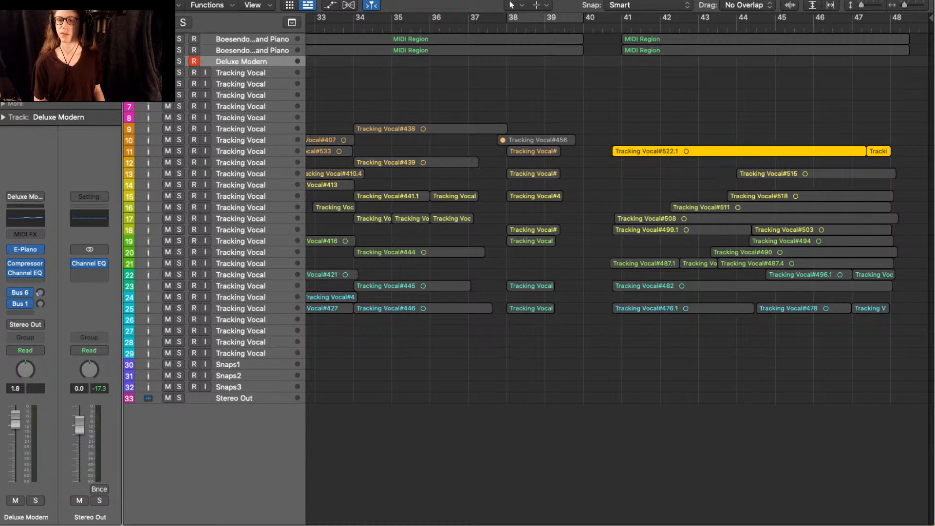
pyautogui.moveTo(887, 350); pyautogui.dragTo(703, 309)
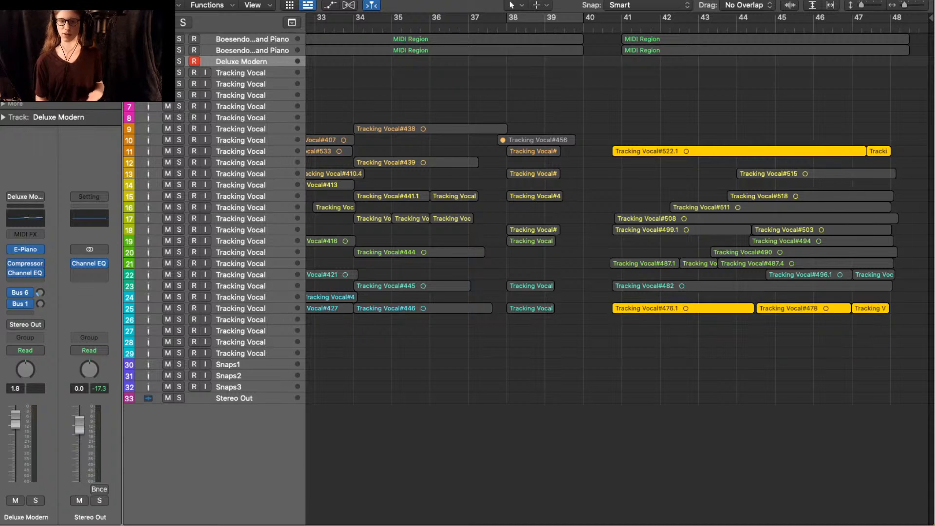
pyautogui.press('space')
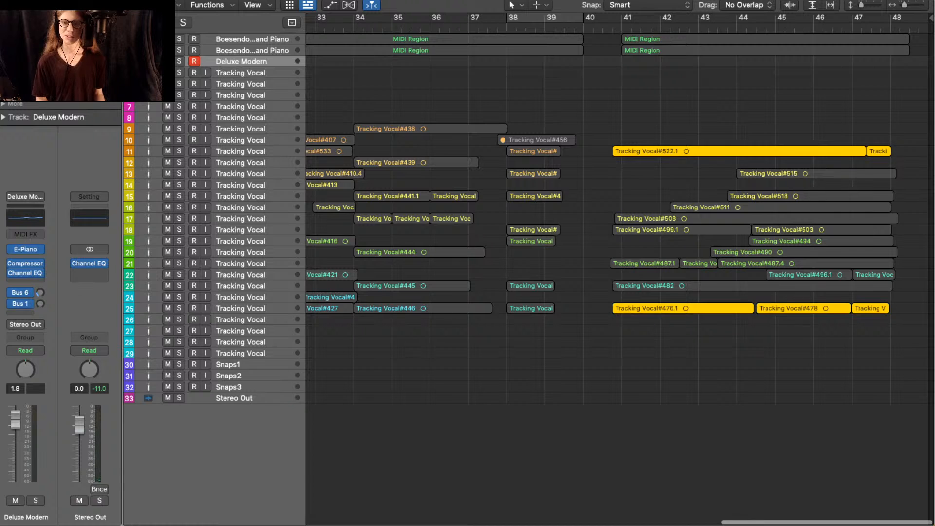
# - Hear the opening chord at bar 41 with all voices by selecting its regions on tracks 11, 17, 18, 21, 23 and 25, and clear the selection
pyautogui.moveTo(594, 188); pyautogui.dragTo(660, 288)
pyautogui.scroll(5, 629, 287)
pyautogui.scroll(-2, 629, 287)
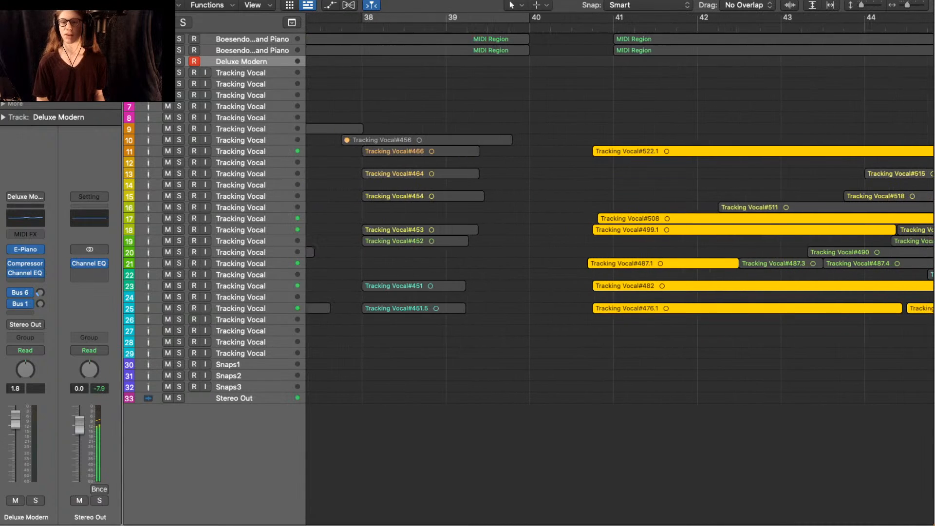
pyautogui.click(629, 297)
pyautogui.scroll(3, 629, 297)
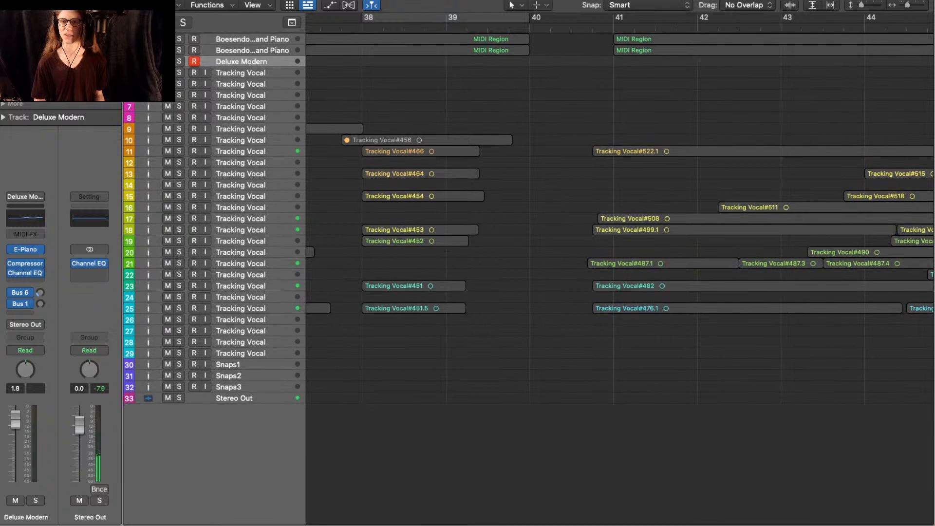
# - Open the bar 41 MIDI region of the second Boesendorfer piano track in the Piano Roll and review its chords up to bar 48
pyautogui.click(638, 50)
pyautogui.press('p')
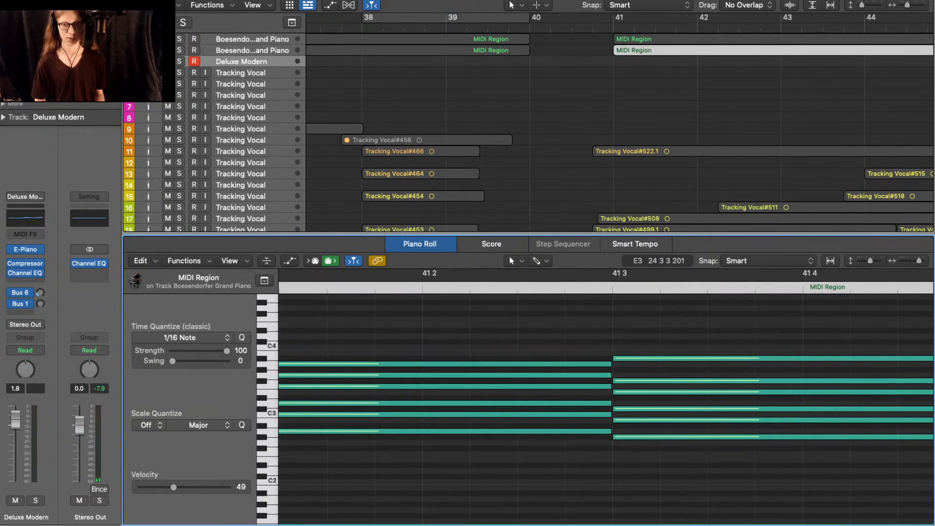
pyautogui.scroll(-5, 667, 414)
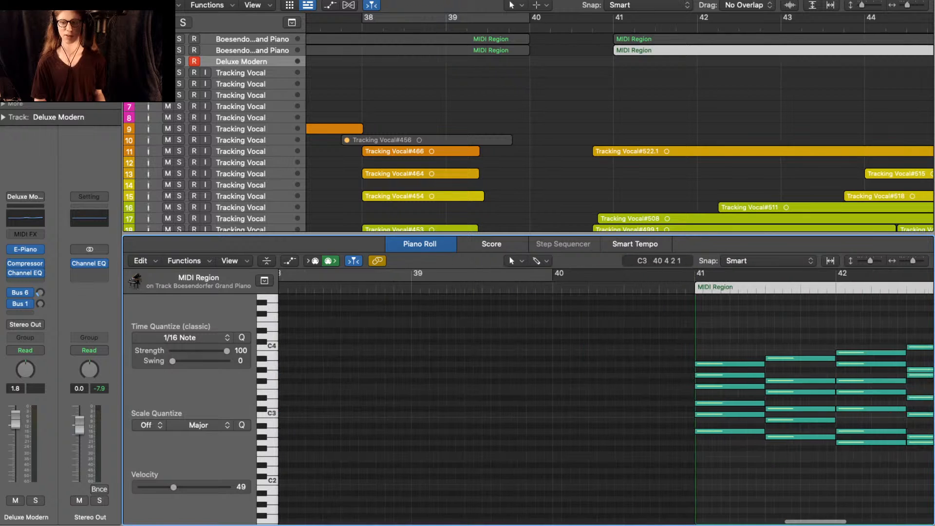
pyautogui.hscroll(10, 668, 413)
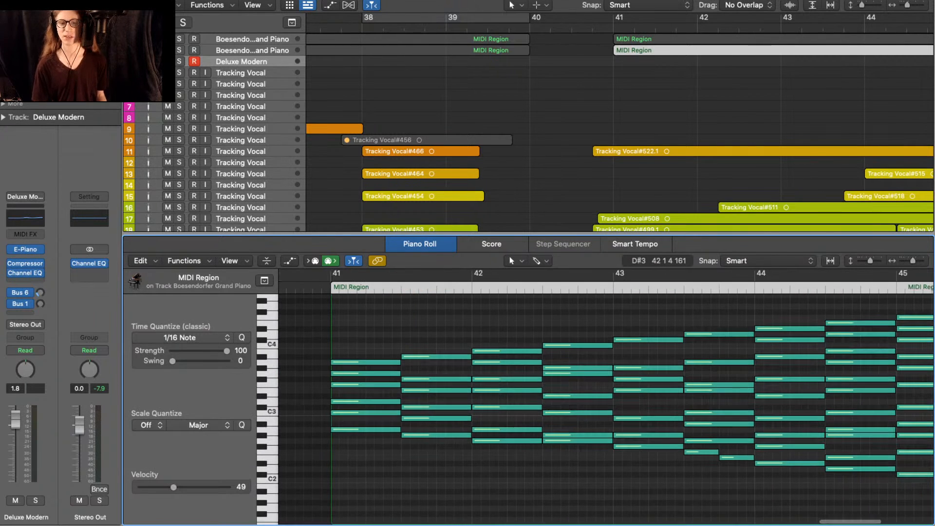
pyautogui.hscroll(2, 667, 413)
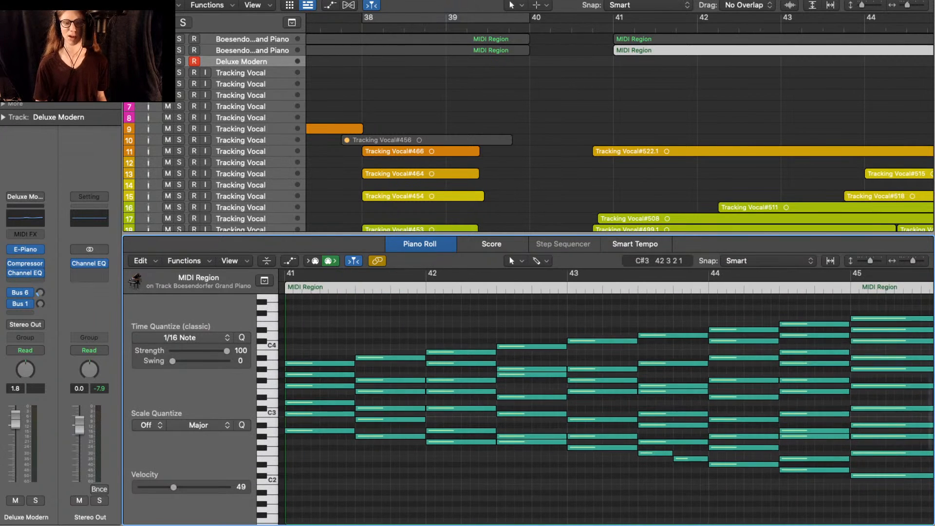
pyautogui.hscroll(20, 606, 409)
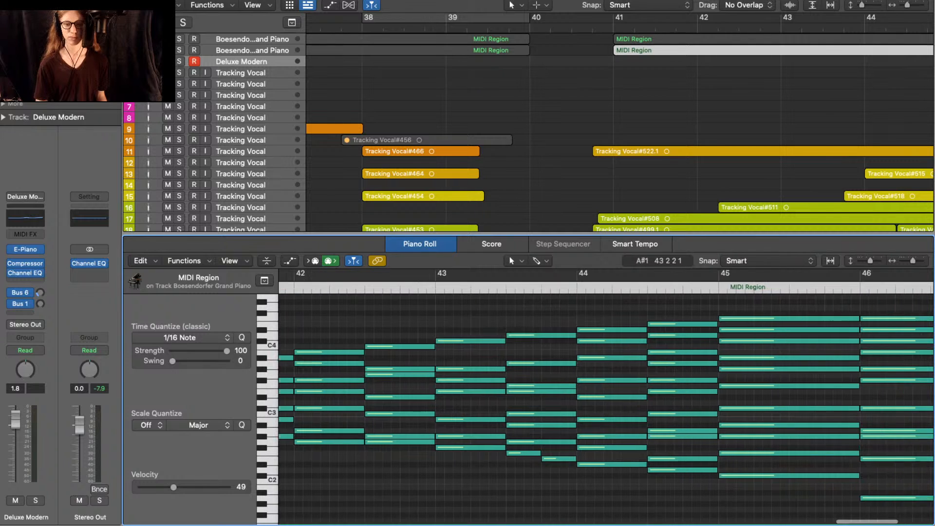
pyautogui.scroll(-3, 607, 409)
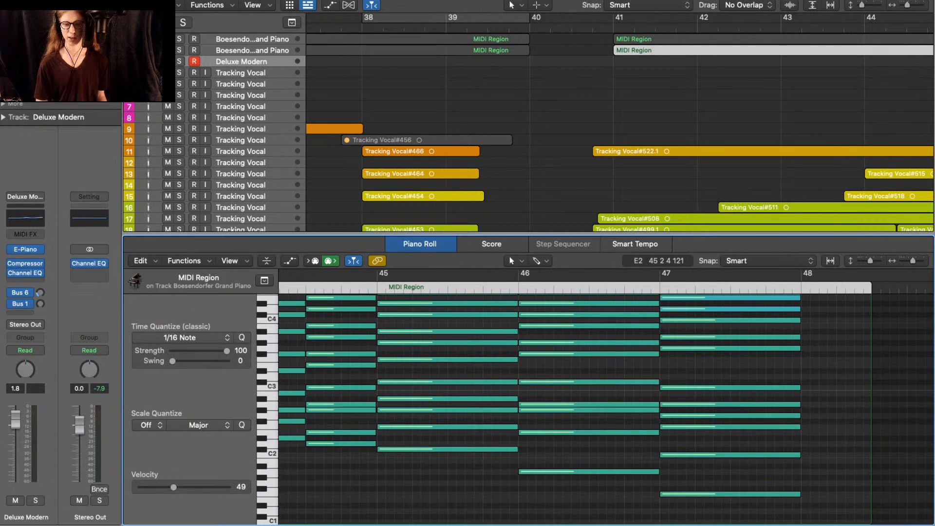
# - Audition the lowest piano notes of bars 45, 46 and 47 one after the other in the Piano Roll
pyautogui.click(484, 450)
pyautogui.click(553, 471)
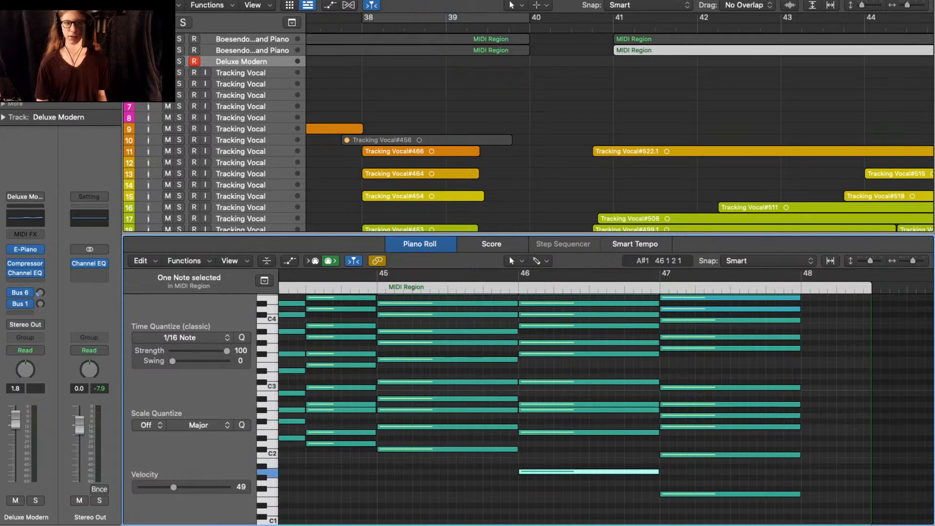
pyautogui.doubleClick(389, 309)
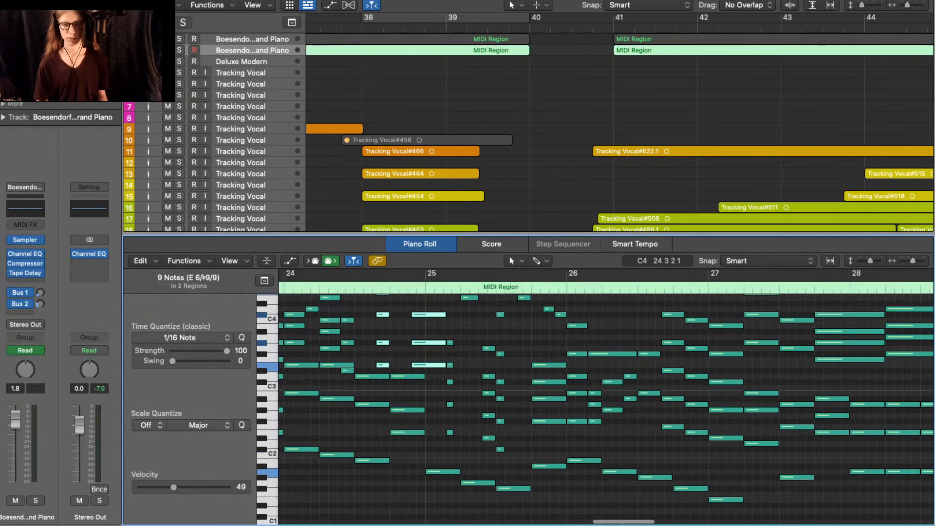
pyautogui.hscroll(20, 391, 387)
pyautogui.hscroll(20, 390, 387)
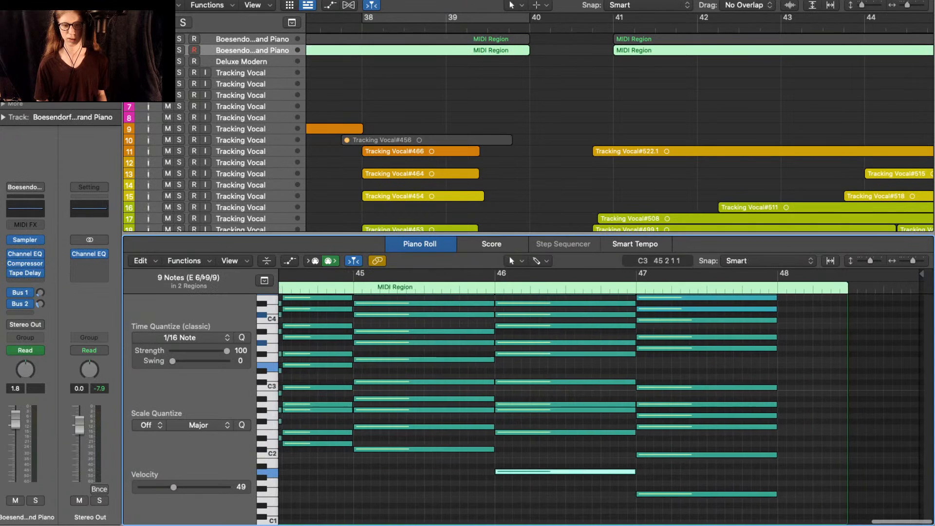
pyautogui.click(475, 450)
pyautogui.click(578, 471)
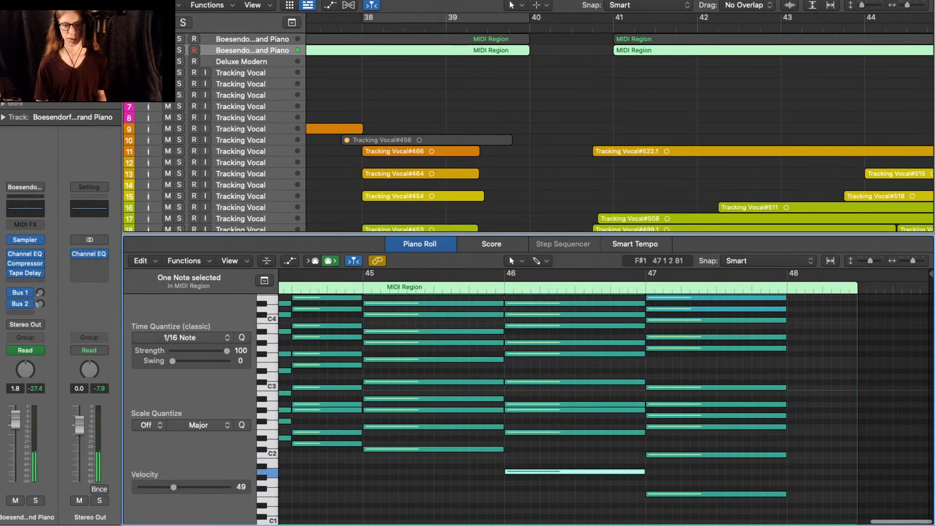
pyautogui.click(681, 494)
# - Select all the notes of the final piano chord in bar 47 to hear it, and clear the note selection
pyautogui.scroll(-5, 832, 471)
pyautogui.hscroll(-10, 832, 472)
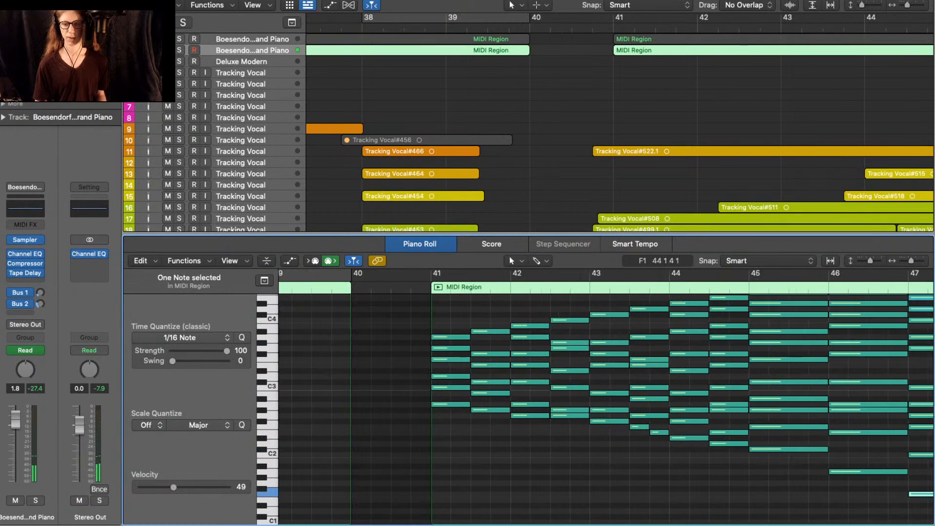
pyautogui.hscroll(10, 833, 472)
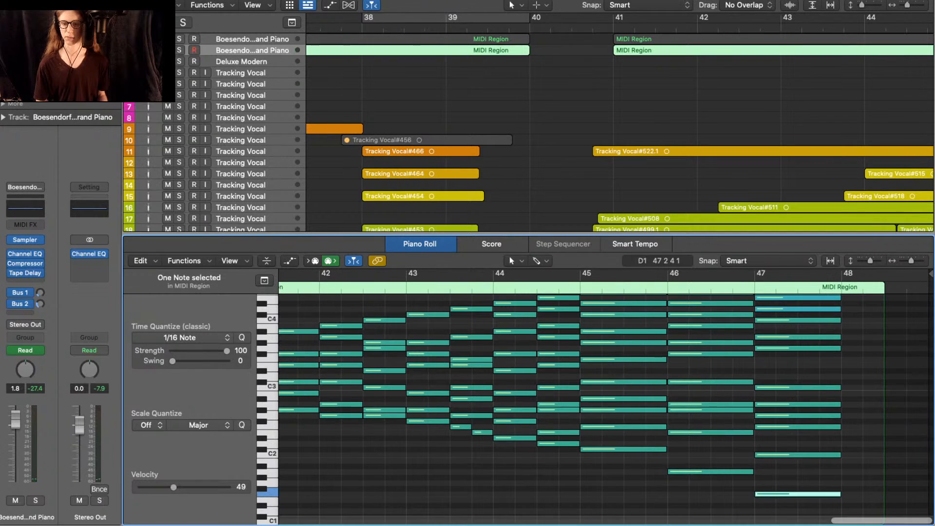
pyautogui.moveTo(792, 458)
pyautogui.mouseDown()
pyautogui.moveTo(792, 507)
pyautogui.moveTo(792, 435)
pyautogui.mouseUp()
pyautogui.moveTo(796, 505); pyautogui.dragTo(781, 287)
pyautogui.scroll(-12, 587, 453)
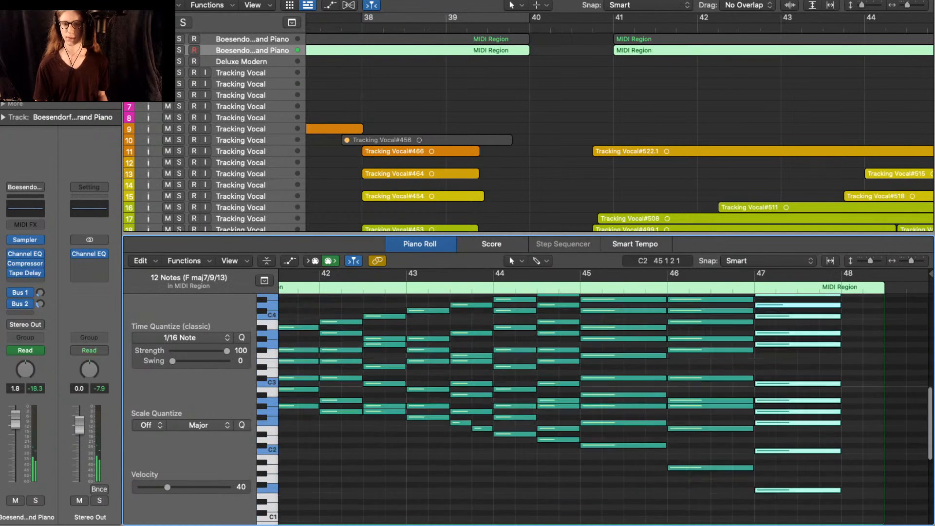
pyautogui.scroll(2, 588, 453)
pyautogui.hscroll(-1, 587, 453)
pyautogui.hscroll(-4, 587, 454)
pyautogui.click(535, 340)
# - Examine the movement of the outer and inner voices through the piano chords from bar 41 to bar 48
pyautogui.scroll(-5, 536, 346)
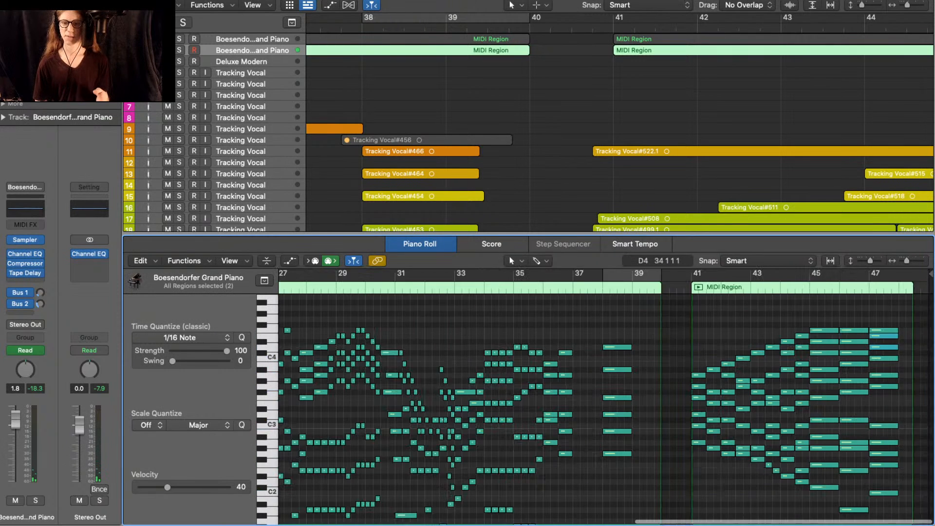
pyautogui.scroll(4, 487, 347)
pyautogui.hscroll(5, 487, 346)
pyautogui.scroll(3, 486, 347)
pyautogui.hscroll(3, 487, 346)
pyautogui.scroll(-5, 486, 347)
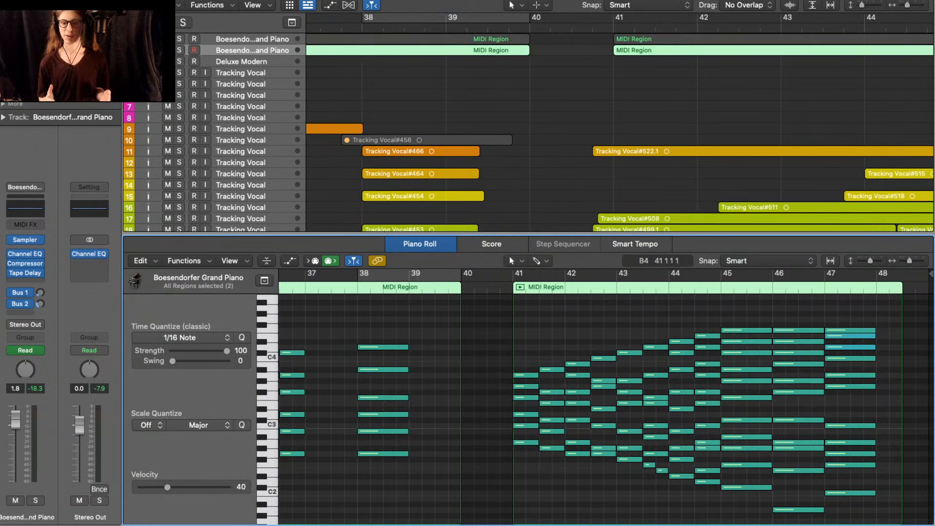
pyautogui.scroll(5, 522, 329)
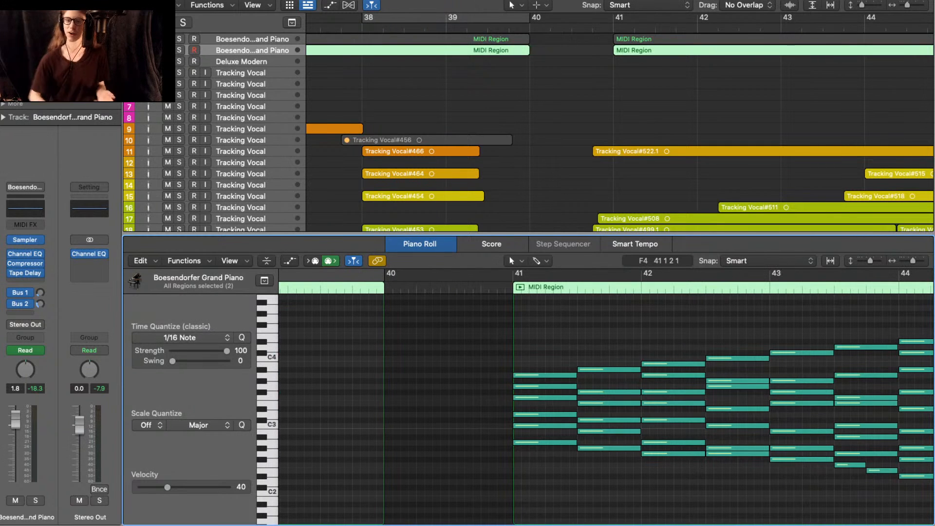
pyautogui.hscroll(5, 521, 329)
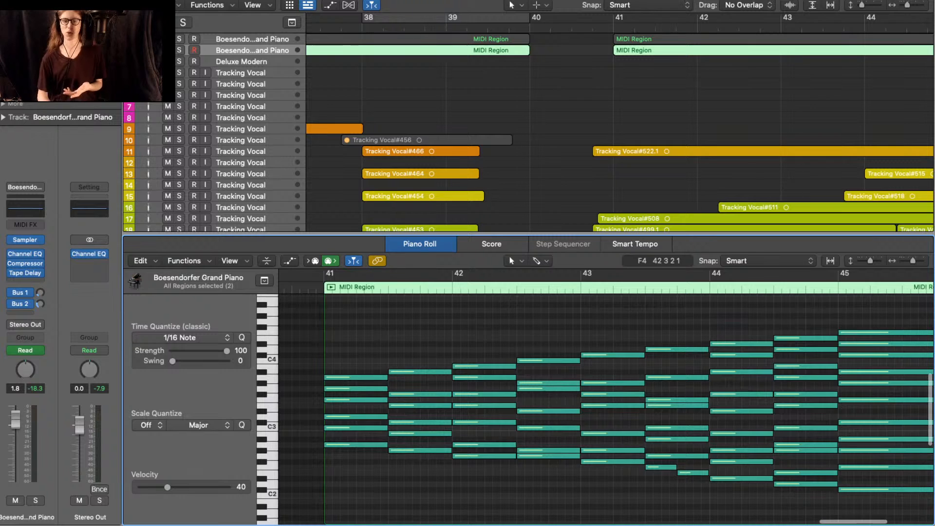
pyautogui.scroll(5, 521, 329)
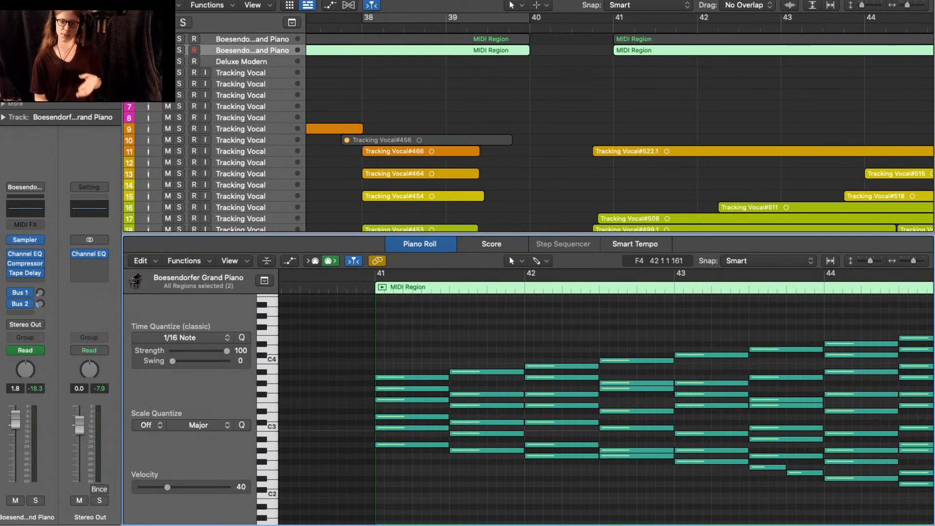
pyautogui.scroll(-5, 525, 333)
pyautogui.hscroll(-5, 525, 333)
pyautogui.scroll(5, 519, 331)
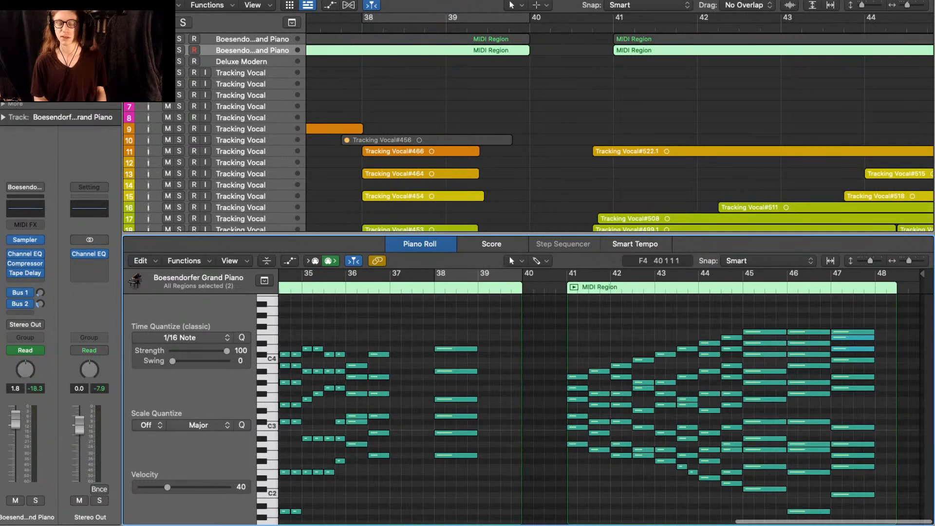
pyautogui.hscroll(3, 599, 397)
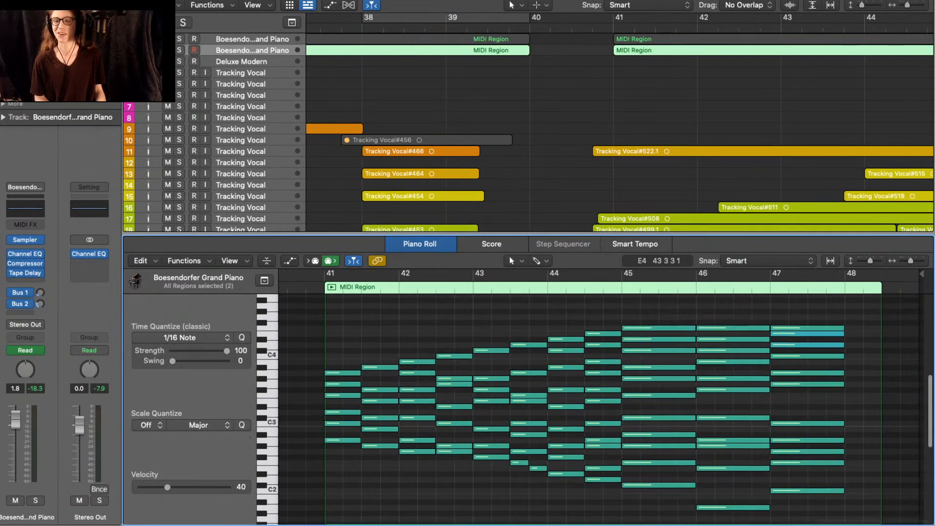
pyautogui.scroll(3, 599, 396)
pyautogui.scroll(-2, 521, 332)
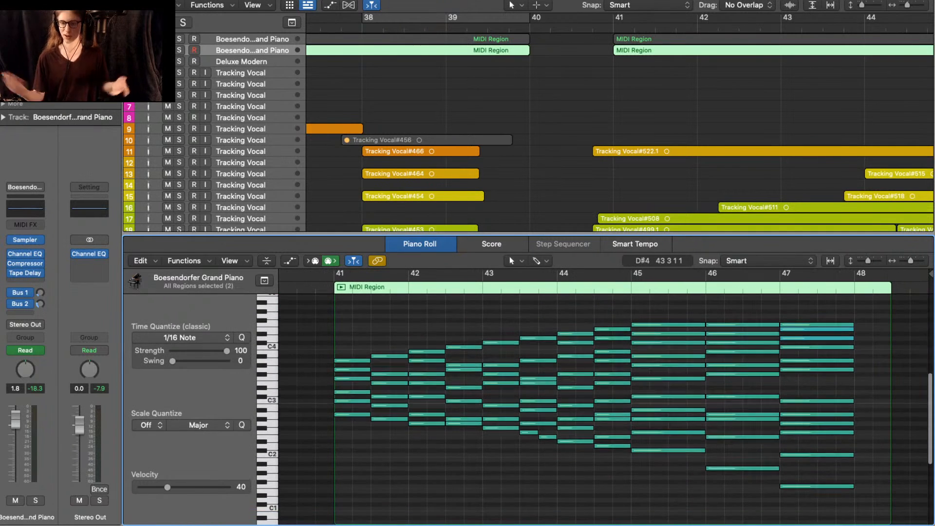
# - Audition the first two piano chords of bar 41 one after the other by selecting their notes in the Piano Roll
pyautogui.hscroll(-1, 521, 333)
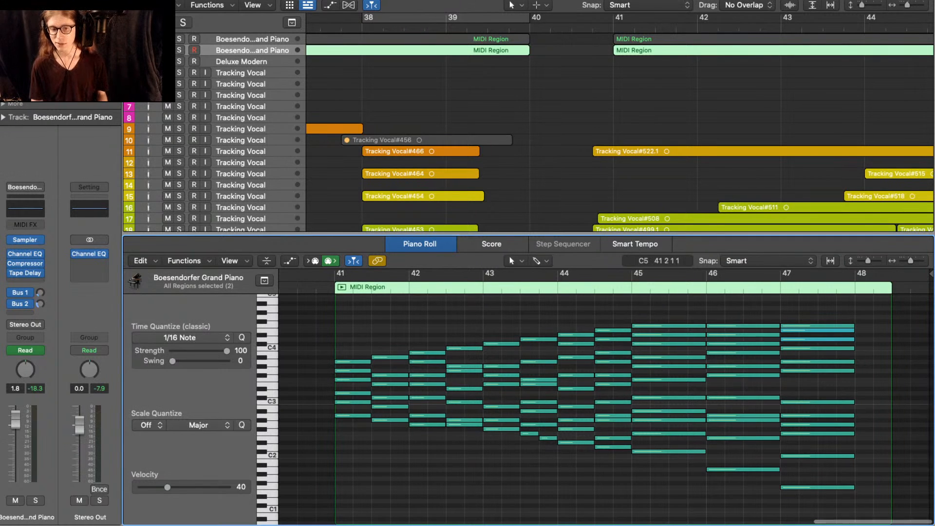
pyautogui.press('space')
pyautogui.moveTo(354, 319); pyautogui.dragTo(349, 451)
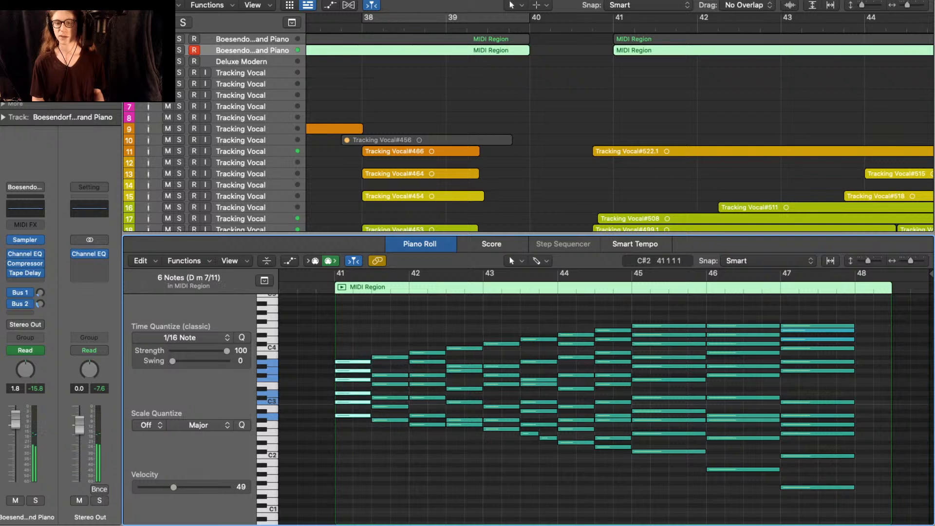
pyautogui.click(349, 451)
pyautogui.scroll(-1, 349, 449)
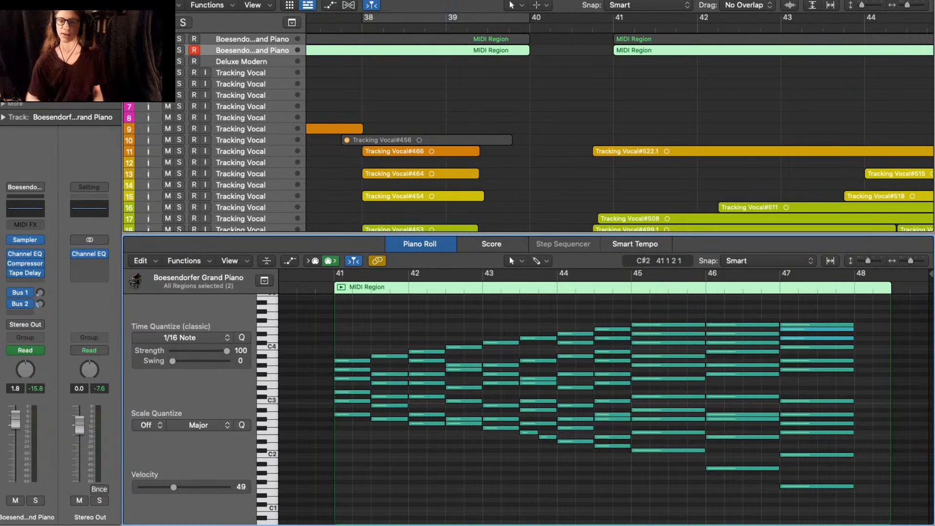
pyautogui.moveTo(329, 353); pyautogui.dragTo(375, 421)
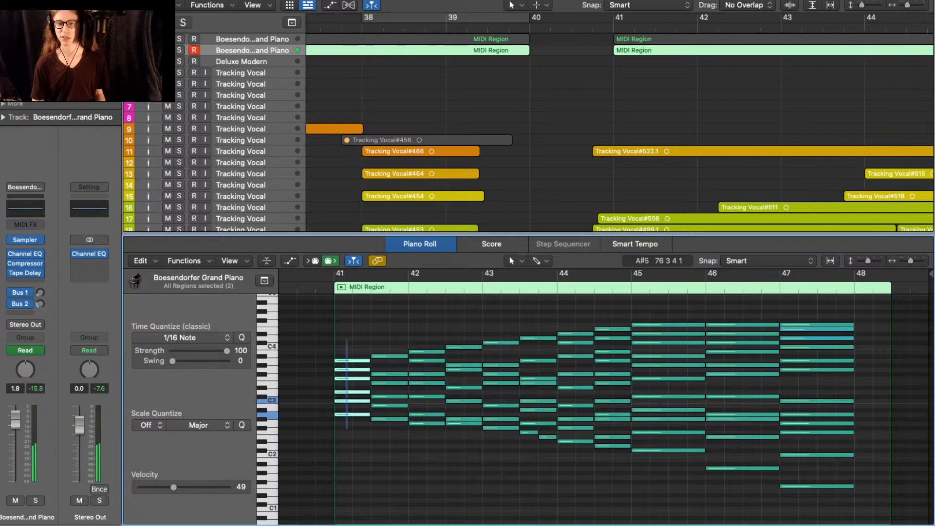
pyautogui.click(390, 385)
pyautogui.press('super+Right')
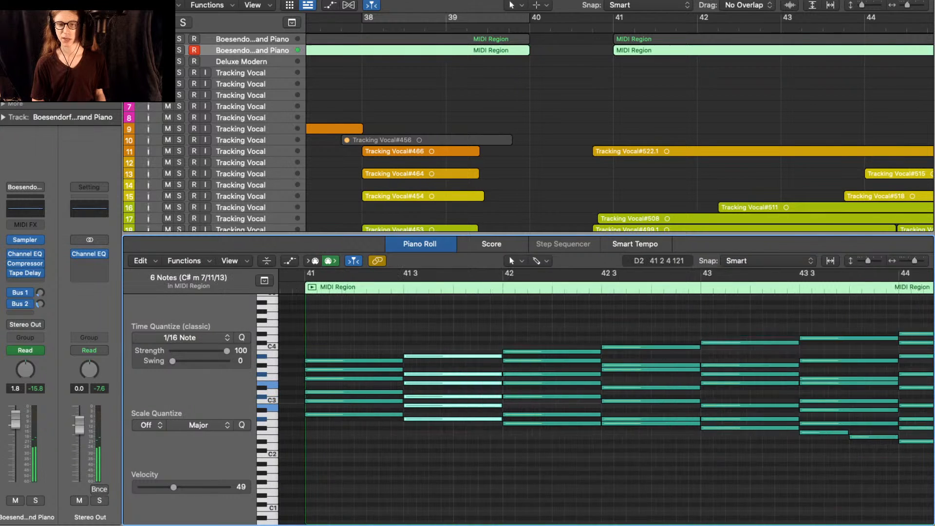
# - Follow the piano chords from bar 42 to bar 47 and select all the notes of the bar 47 chord to hear it
pyautogui.hscroll(10, 606, 404)
pyautogui.press('shift+super+a')
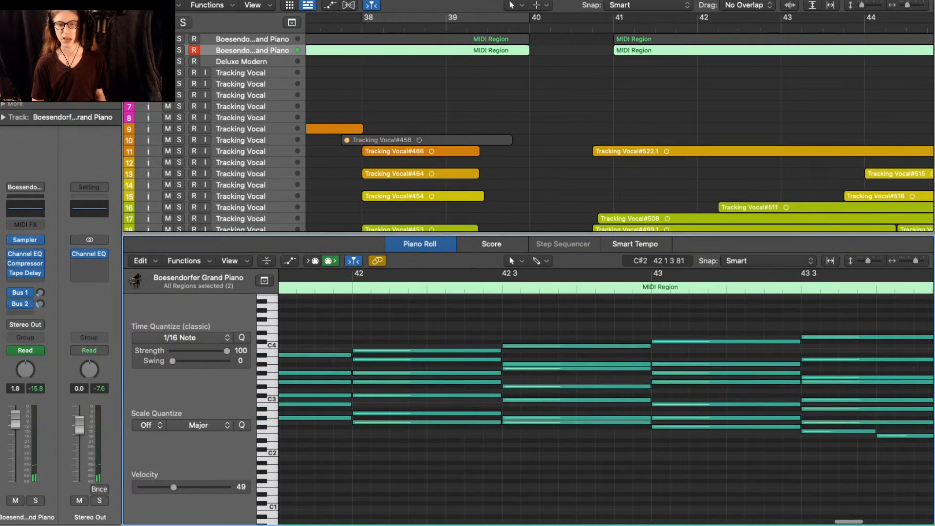
pyautogui.hscroll(6, 607, 404)
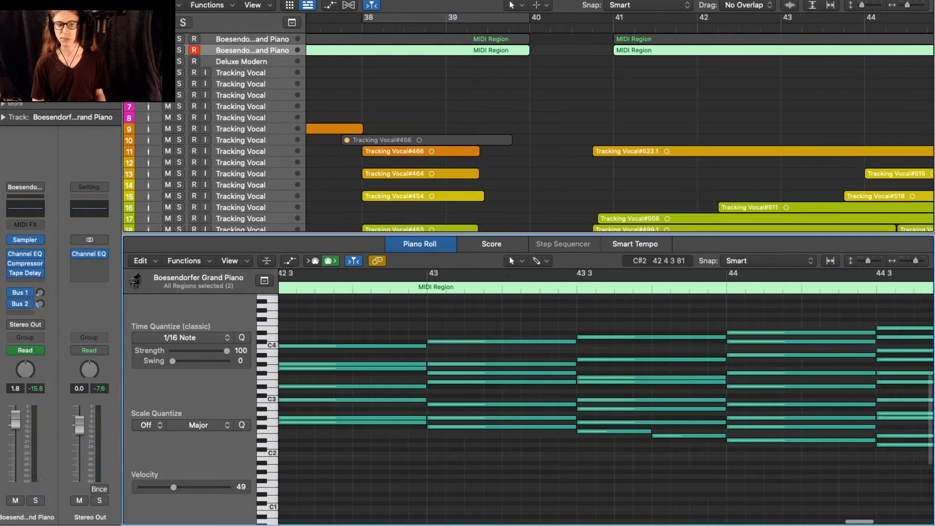
pyautogui.hscroll(15, 606, 404)
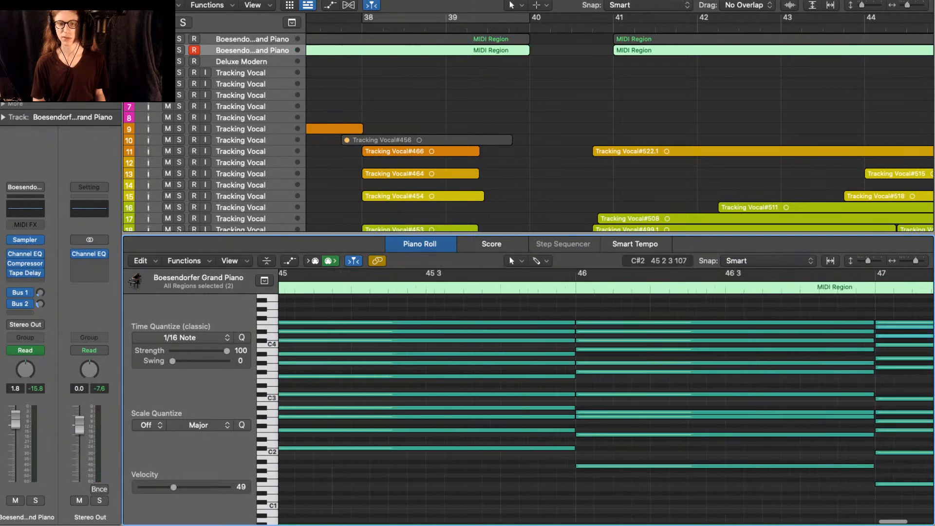
pyautogui.hscroll(-4, 606, 404)
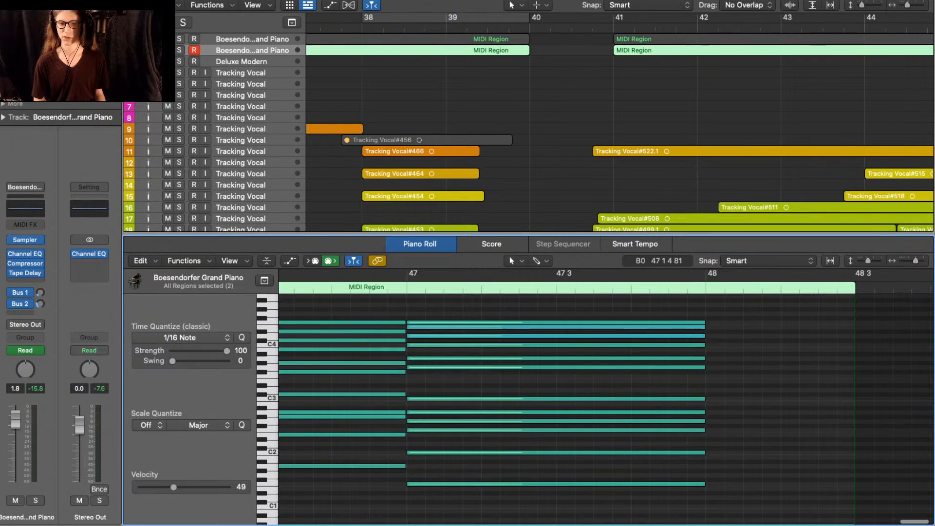
pyautogui.scroll(-1, 468, 500)
pyautogui.moveTo(468, 501); pyautogui.dragTo(480, 295)
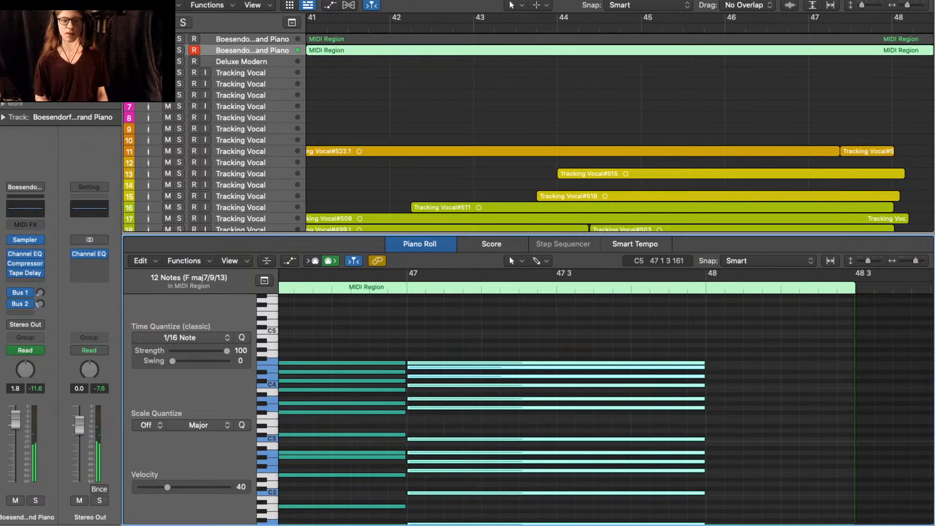
# - Close the Piano Roll to return to the full track arrangement with the closing vocal regions
pyautogui.press('p')
pyautogui.scroll(-5, 619, 219)
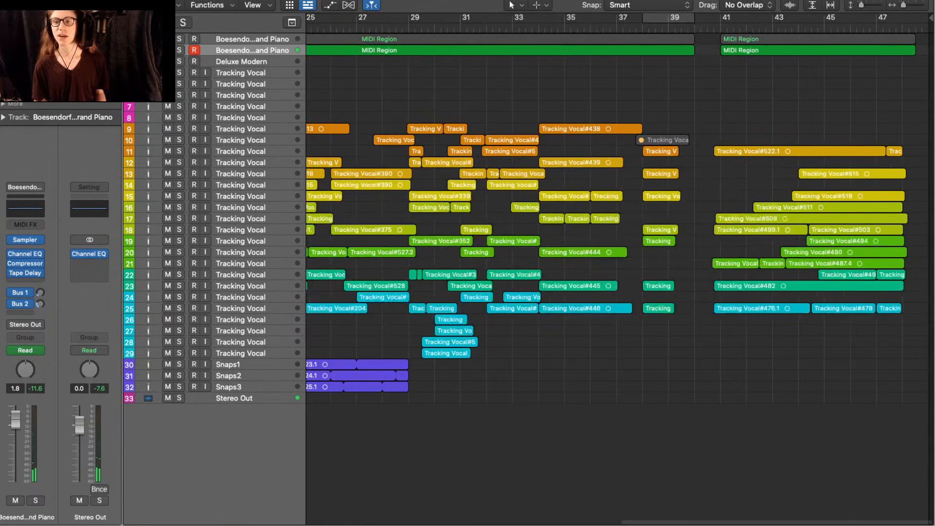
pyautogui.scroll(5, 619, 219)
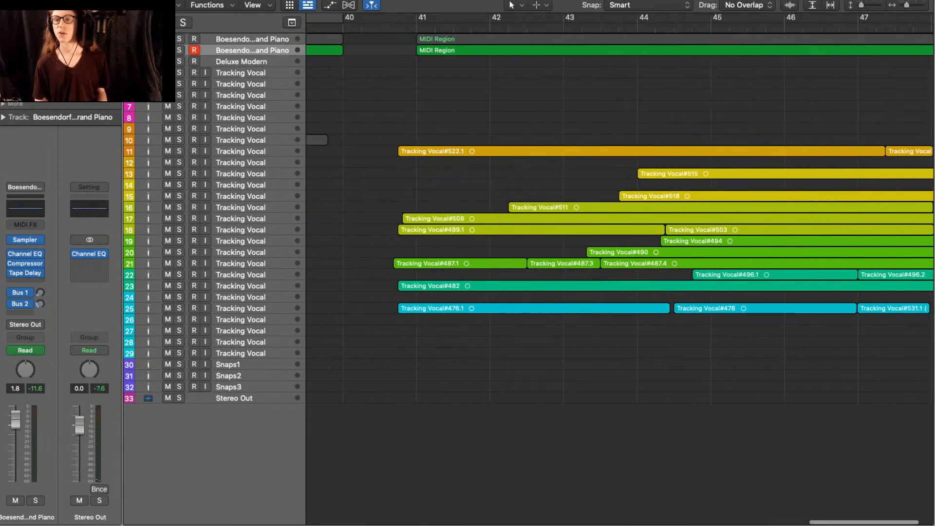
pyautogui.scroll(-5, 619, 219)
pyautogui.scroll(5, 620, 219)
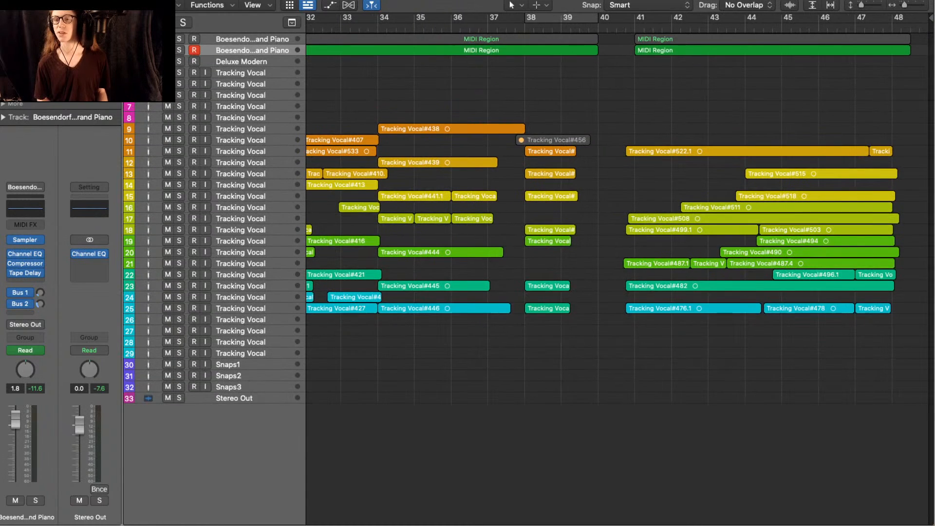
pyautogui.hscroll(-1, 619, 219)
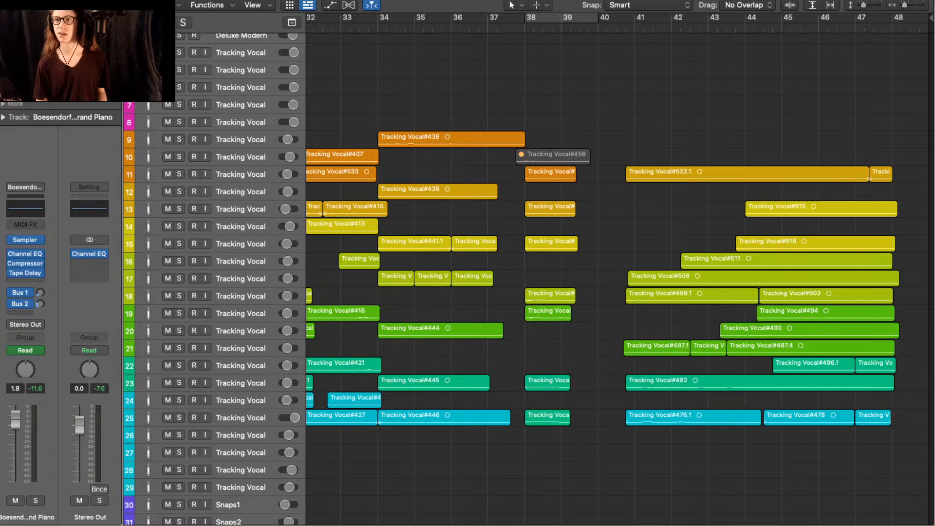
# - Set the cycle range from bar 45 to bar 48 and start looped playback of the closing section
pyautogui.moveTo(634, 18); pyautogui.dragTo(855, 18)
pyautogui.press('c')
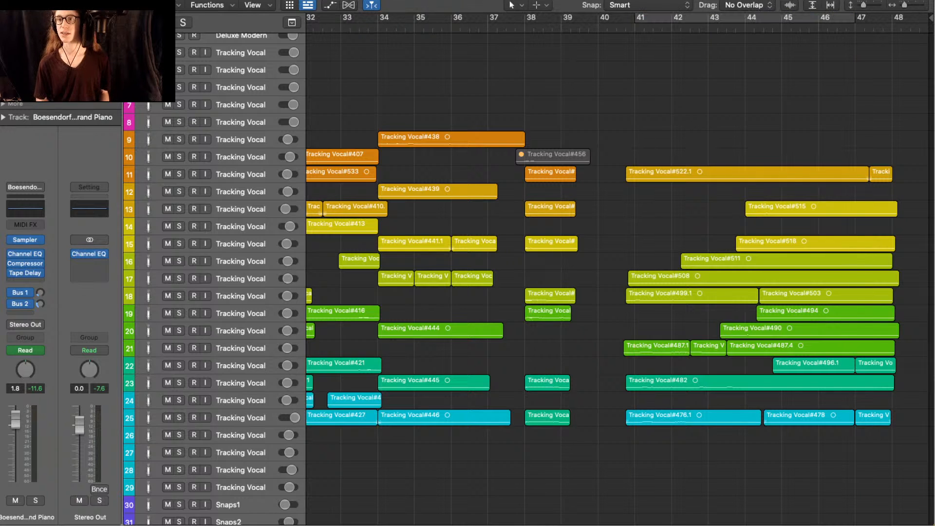
pyautogui.moveTo(781, 17); pyautogui.dragTo(891, 18)
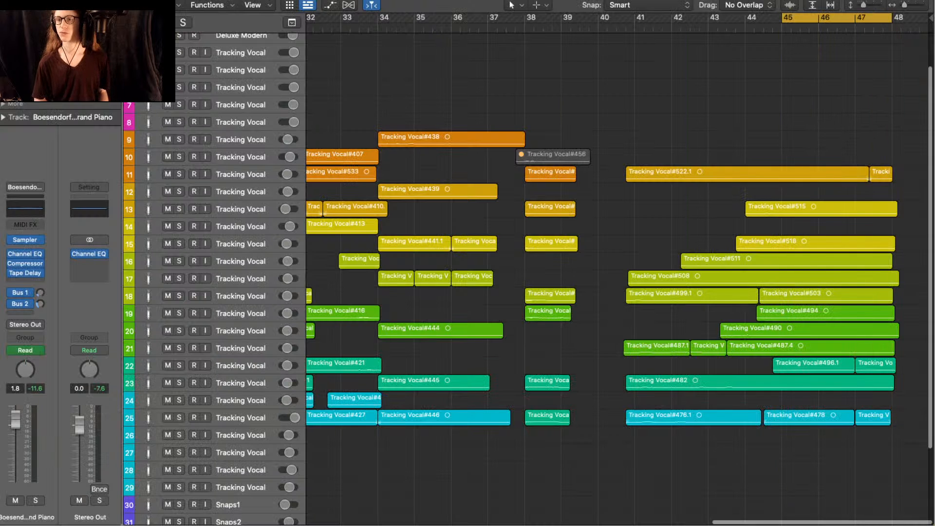
pyautogui.scroll(5, 855, 219)
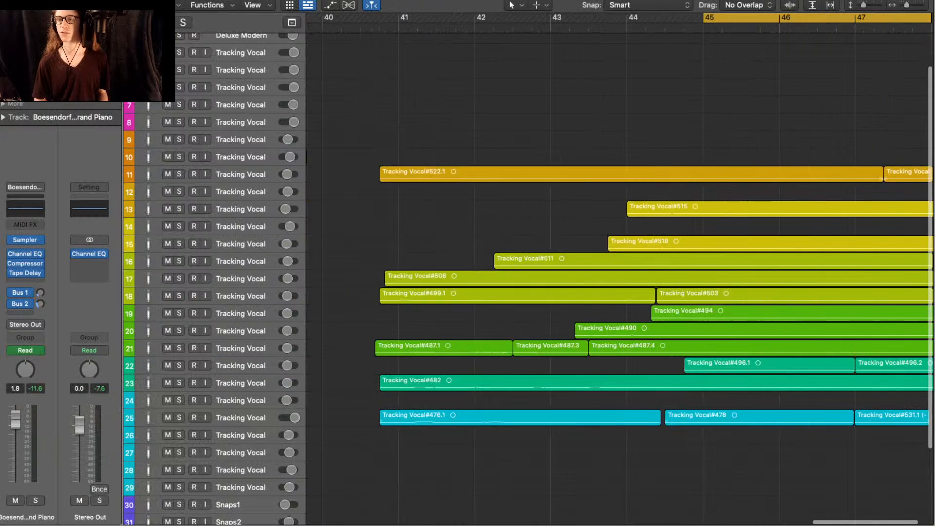
pyautogui.scroll(5, 855, 219)
pyautogui.hscroll(5, 856, 219)
pyautogui.press('space')
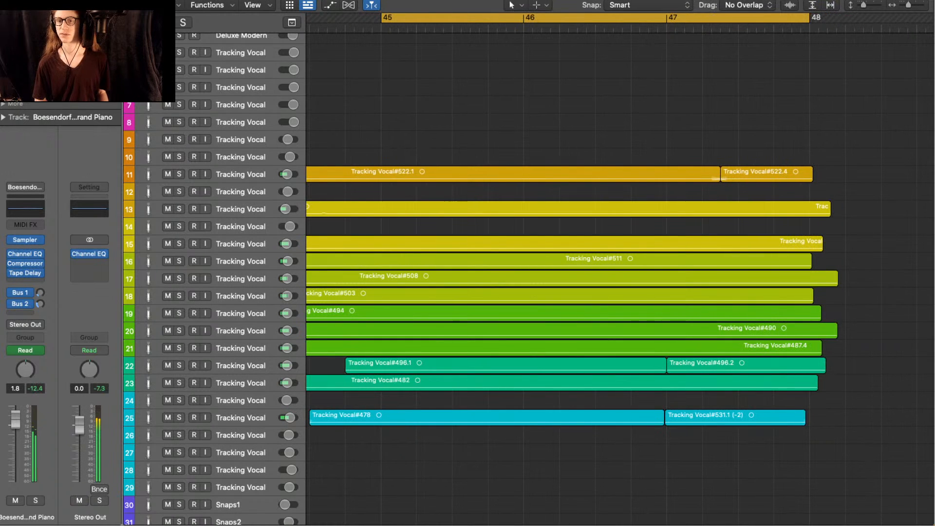
# - Mute the second Boesendorfer piano track to hear the looped vocals without it
pyautogui.scroll(3, 619, 272)
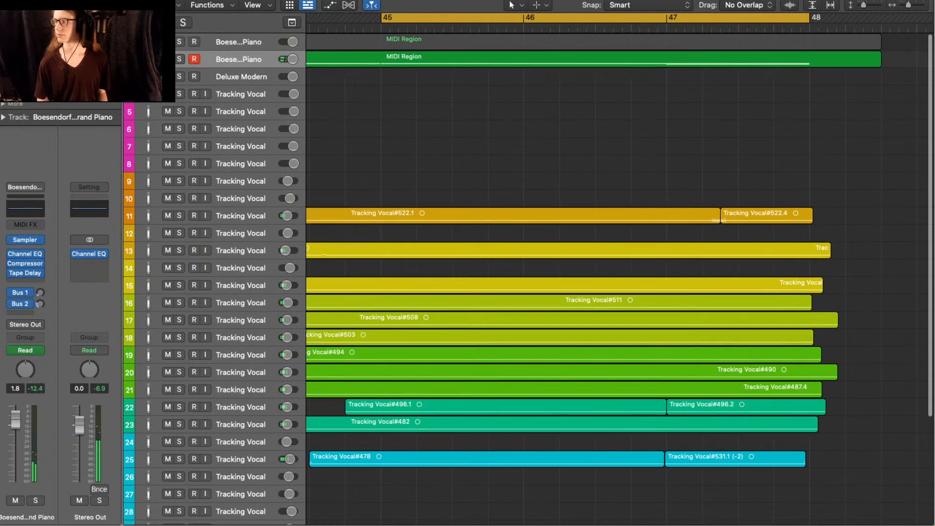
pyautogui.hotkey('ctrl', 'm')
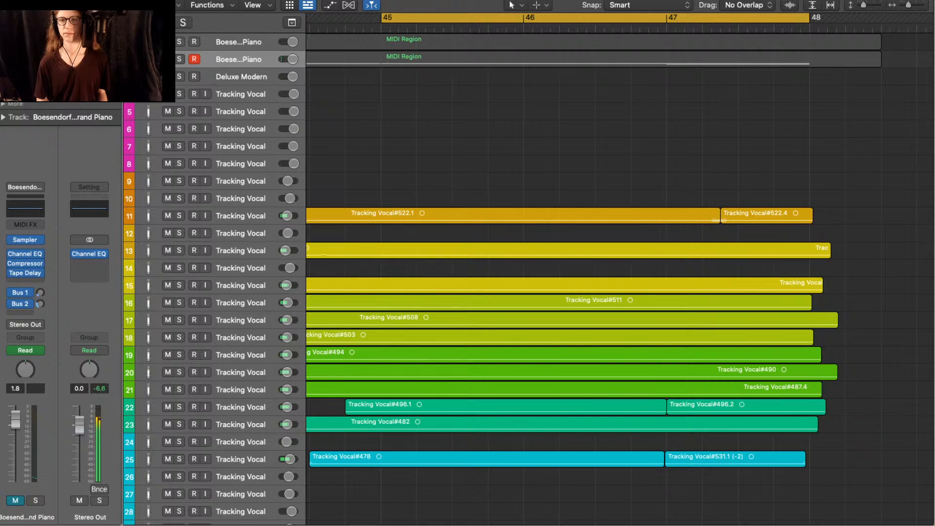
pyautogui.scroll(-1, 528, 278)
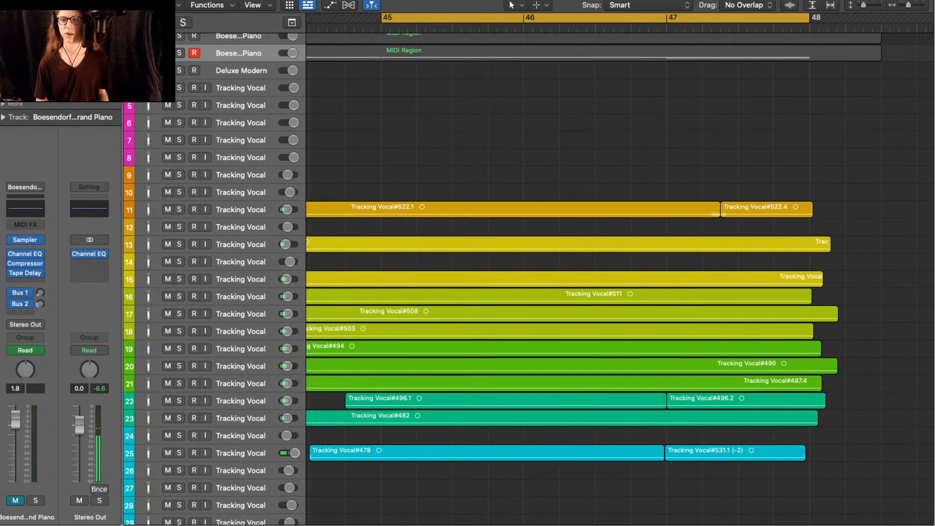
# - Shorten the cycle range to run from beat 3 of bar 45 to beat 3 of bar 47
pyautogui.moveTo(808, 18); pyautogui.dragTo(738, 18)
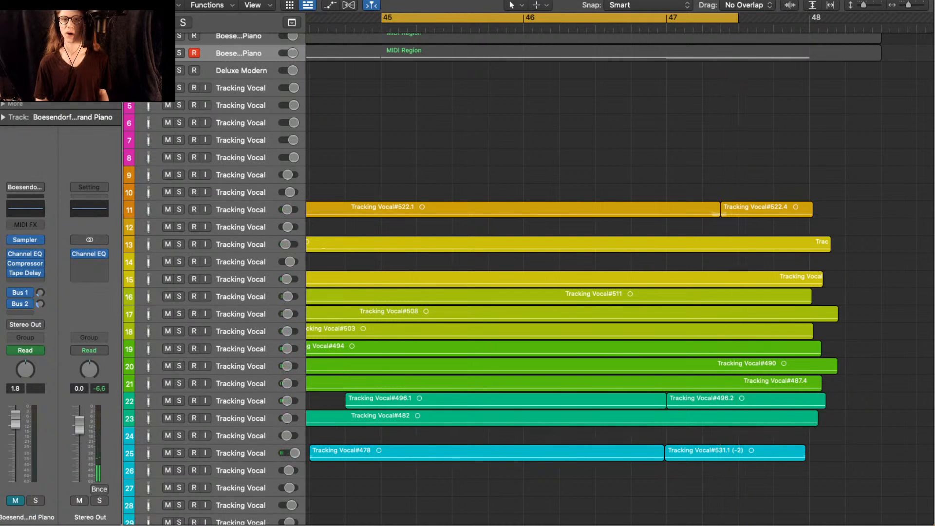
pyautogui.moveTo(381, 18); pyautogui.dragTo(453, 18)
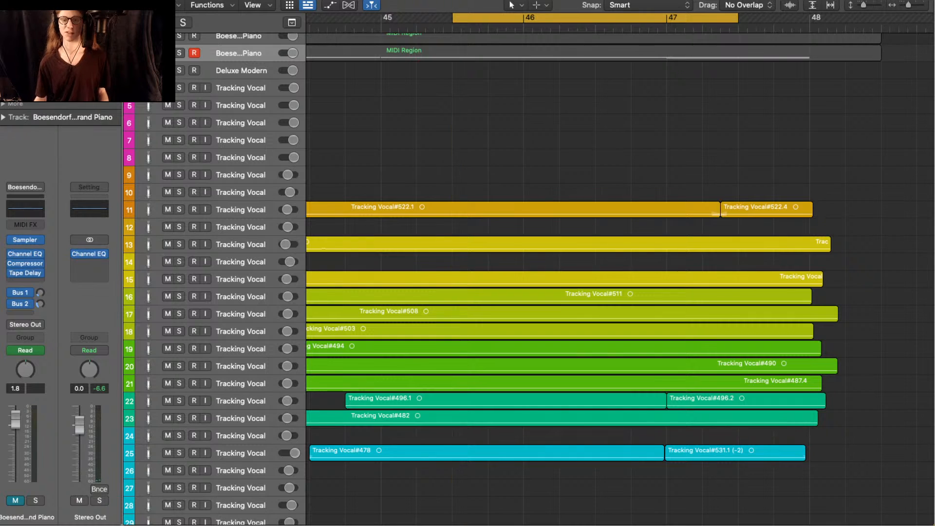
pyautogui.scroll(1, 619, 277)
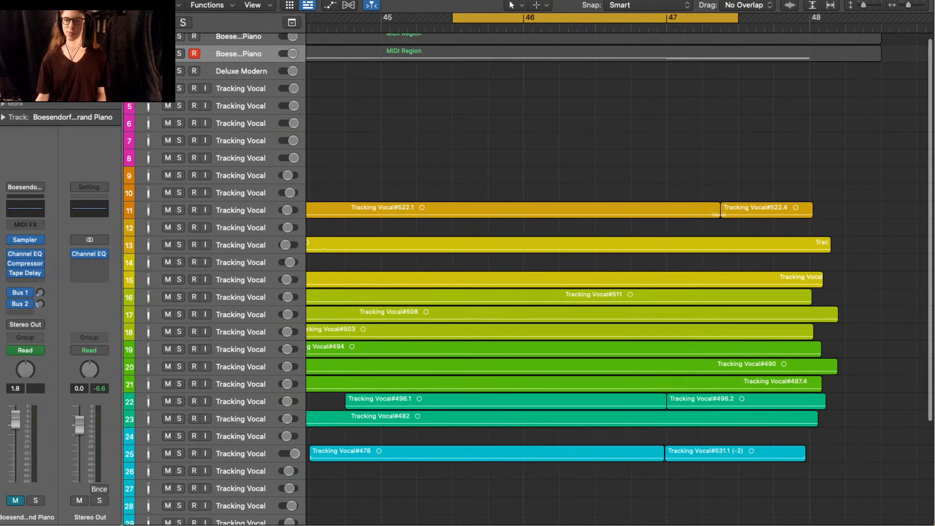
# - Turn on solo for the closing vocal regions and audition only Tracking Vocal#478 and Tracking Vocal#531.1 on track 25 in the loop
pyautogui.moveTo(684, 504); pyautogui.dragTo(564, 143)
pyautogui.hotkey('ctrl', 's')
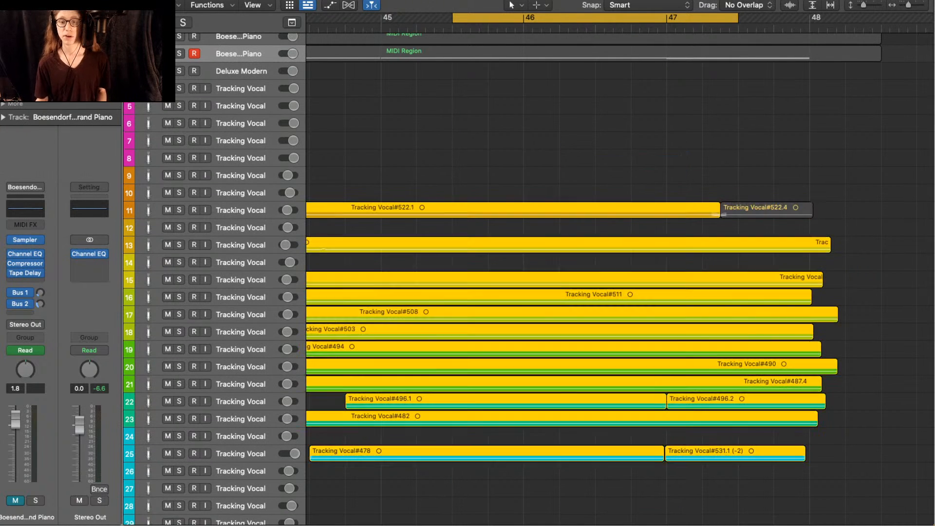
pyautogui.click(563, 143)
pyautogui.click(536, 453)
pyautogui.press('space')
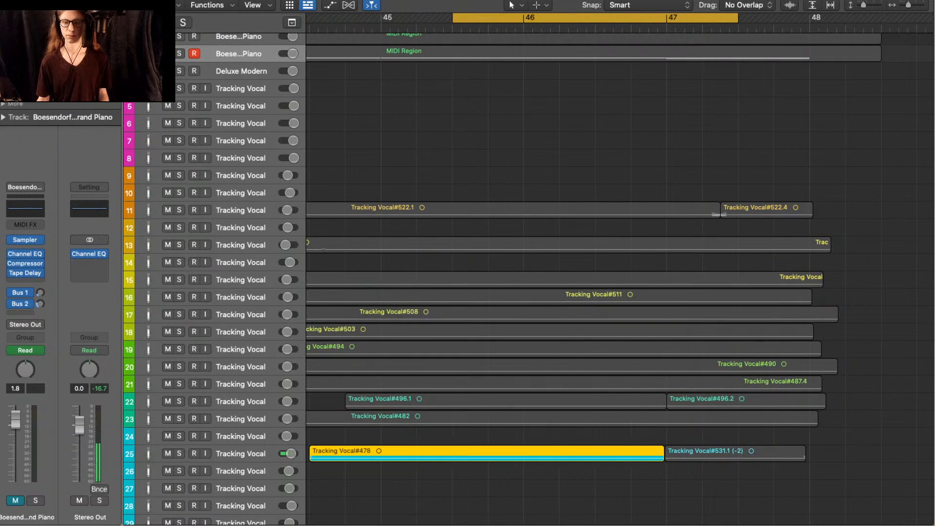
pyautogui.keyDown('shift'); pyautogui.click(725, 453); pyautogui.keyUp('shift')
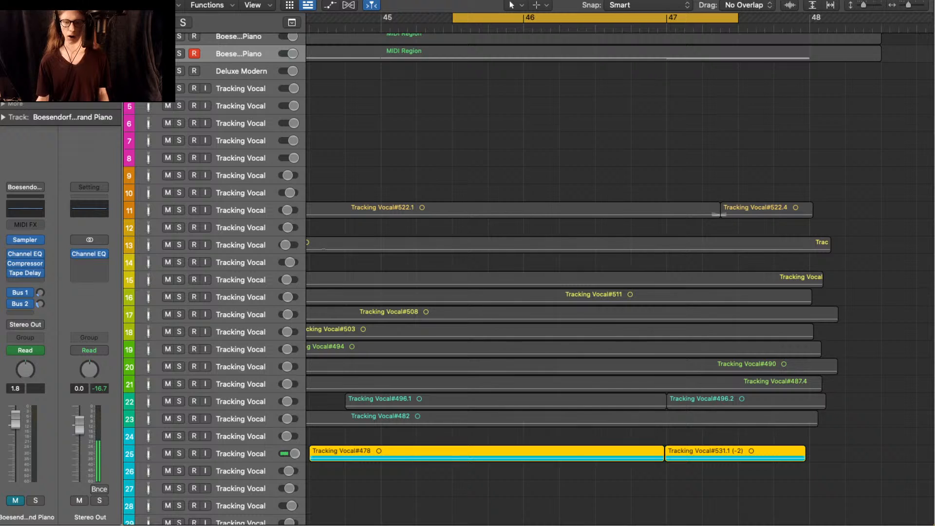
# - Add Tracking Vocal#482, #496.1, #496.2 and #487.4 in turn to the soloed regions to hear the voices stack up
pyautogui.keyDown('shift'); pyautogui.click(706, 418); pyautogui.keyUp('shift')
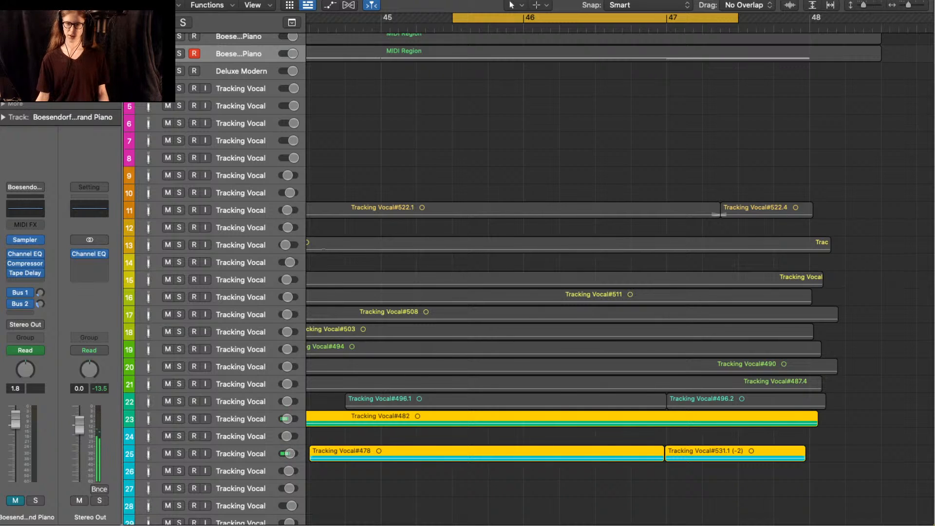
pyautogui.keyDown('shift'); pyautogui.click(506, 401); pyautogui.keyUp('shift')
pyautogui.keyDown('shift'); pyautogui.click(745, 401); pyautogui.keyUp('shift')
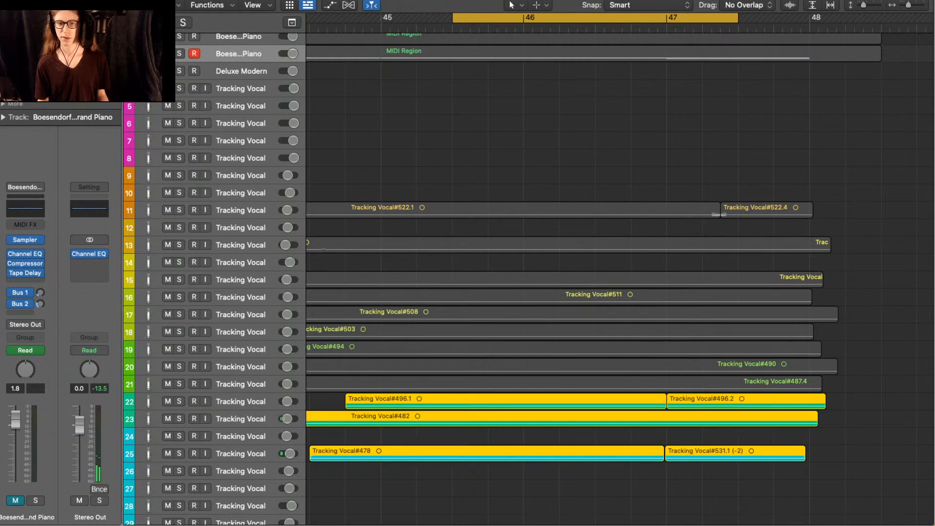
pyautogui.scroll(1, 618, 277)
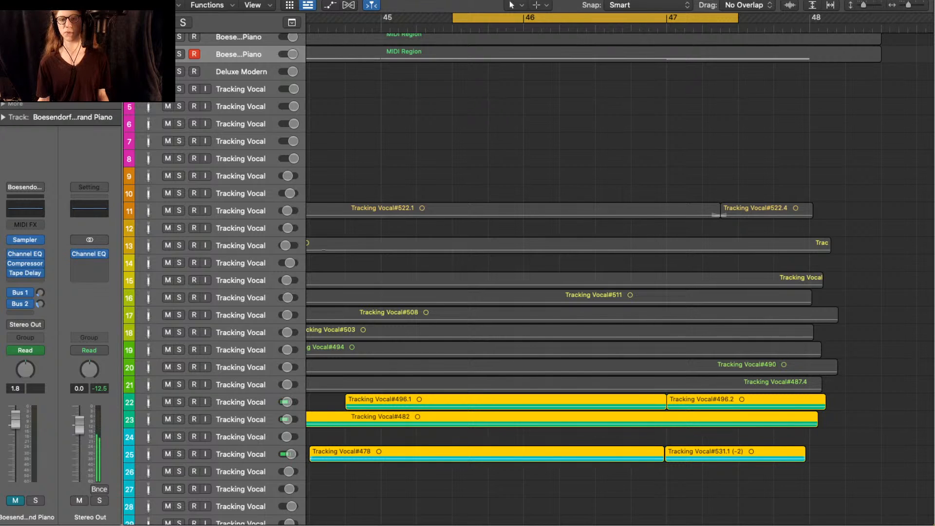
pyautogui.keyDown('shift'); pyautogui.click(560, 383); pyautogui.keyUp('shift')
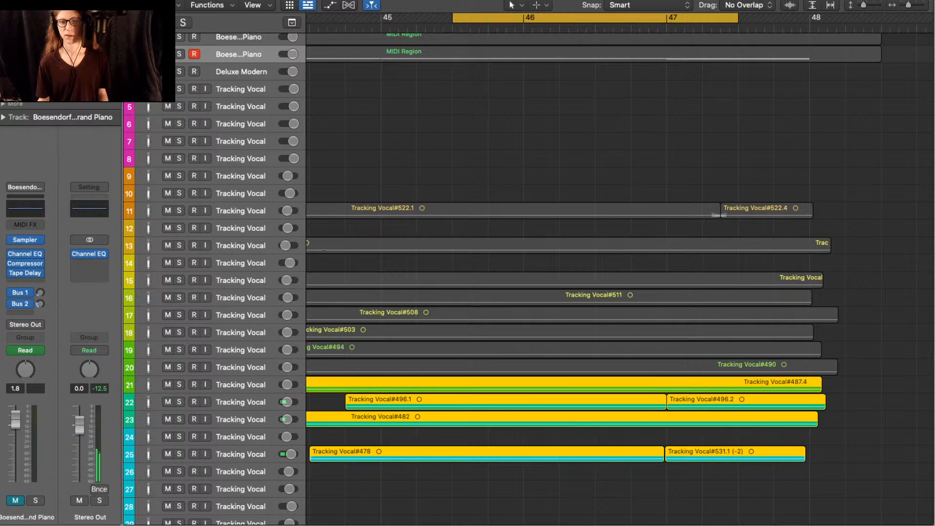
# - Extend the cycle range's start back to beat 2 of bar 45 and add Tracking Vocal#490 to the soloed regions
pyautogui.moveTo(452, 17); pyautogui.dragTo(416, 18)
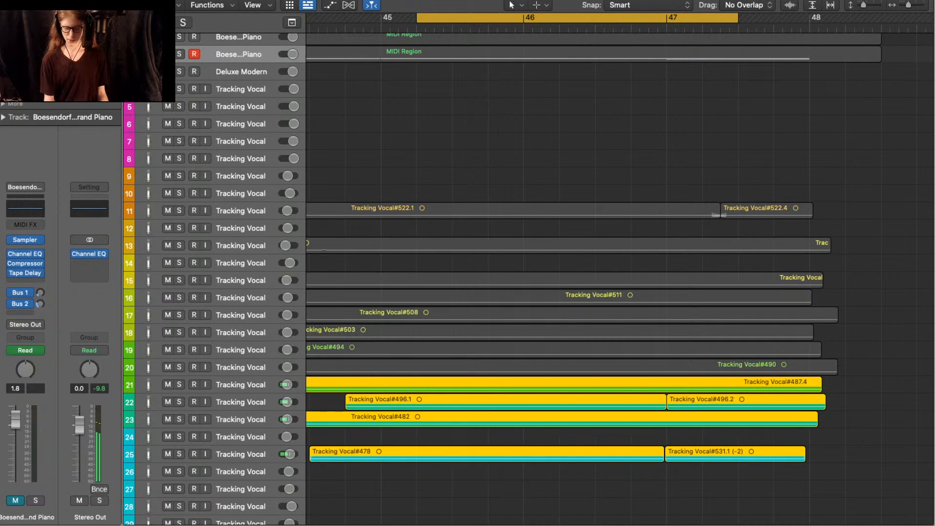
pyautogui.scroll(2, 617, 279)
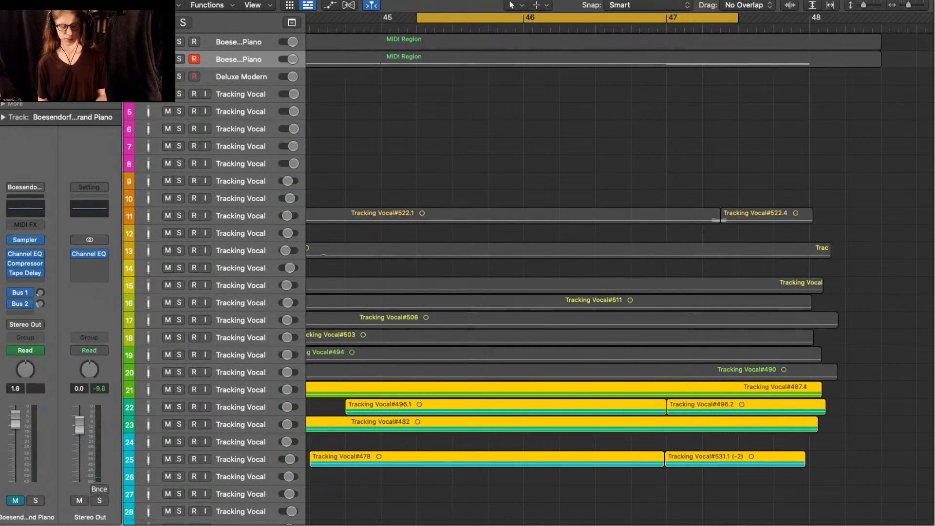
pyautogui.scroll(-2, 527, 278)
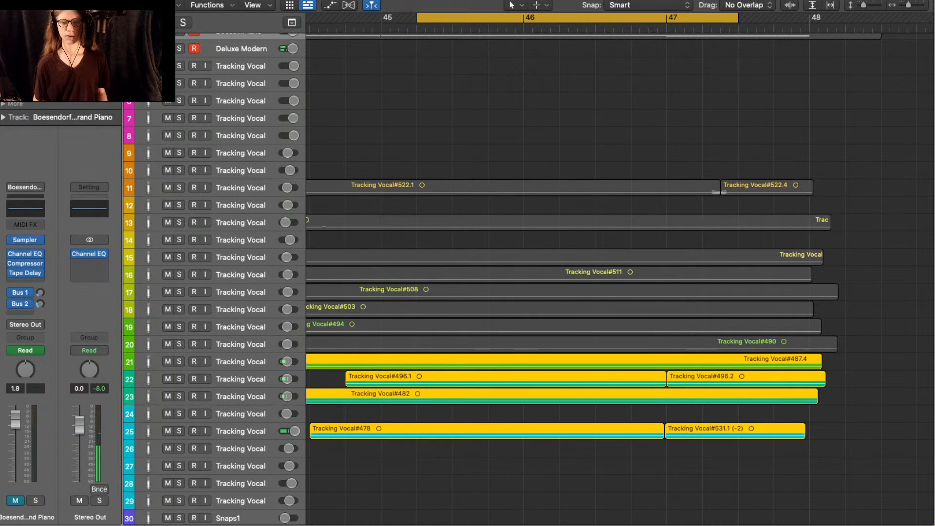
pyautogui.keyDown('shift'); pyautogui.click(572, 343); pyautogui.keyUp('shift')
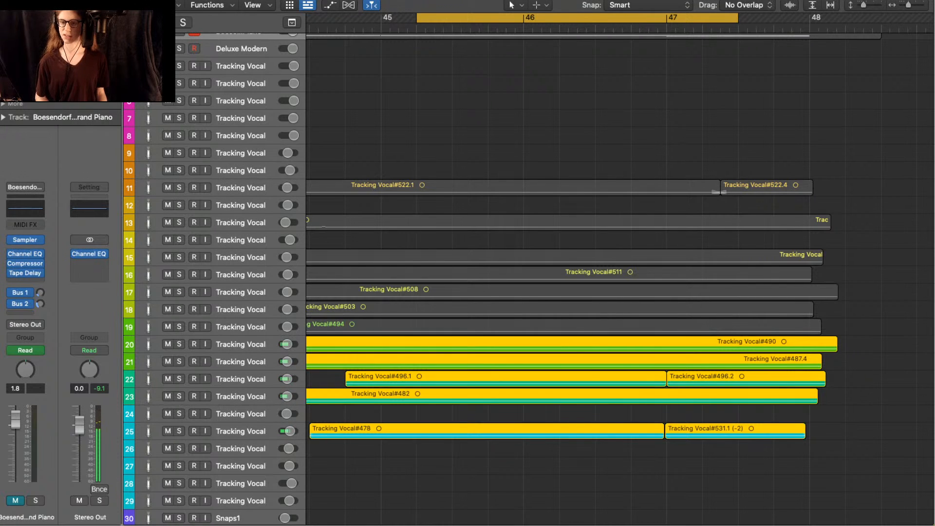
# - Audition the soloed regions on tracks 20 to 23 alone, then with track 25, Tracking Vocal#494 and Tracking Vocal#503 included
pyautogui.hotkey('alt', 'shift', 'd')
pyautogui.moveTo(844, 403); pyautogui.dragTo(598, 342)
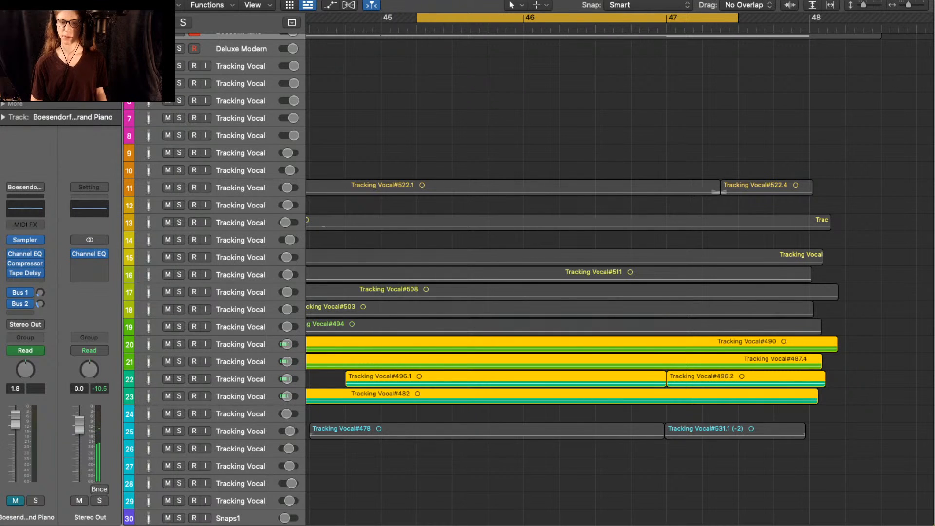
pyautogui.moveTo(652, 406); pyautogui.dragTo(642, 432)
pyautogui.keyDown('shift'); pyautogui.click(633, 327); pyautogui.keyUp('shift')
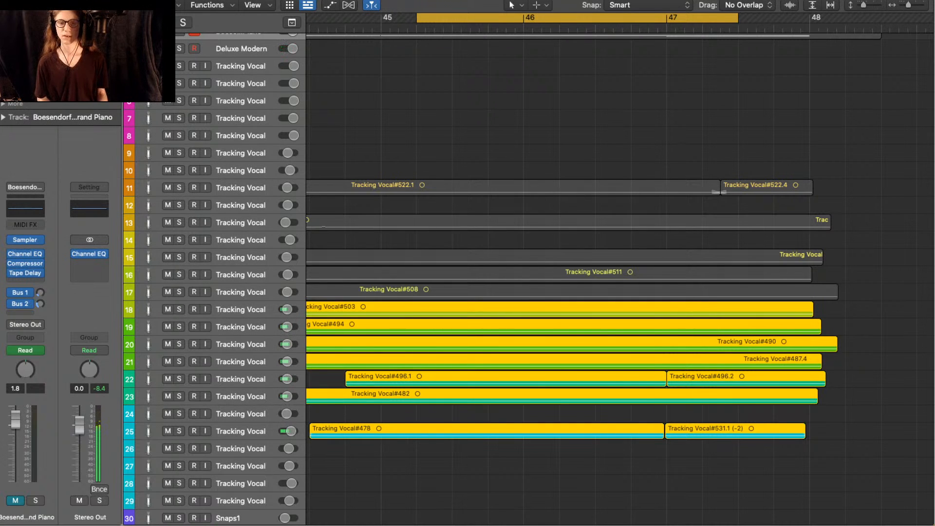
# - Raise the volume automation of Tracking Vocal#494 on track 19 to -6.4 dB from just before bar 45
pyautogui.press('a')
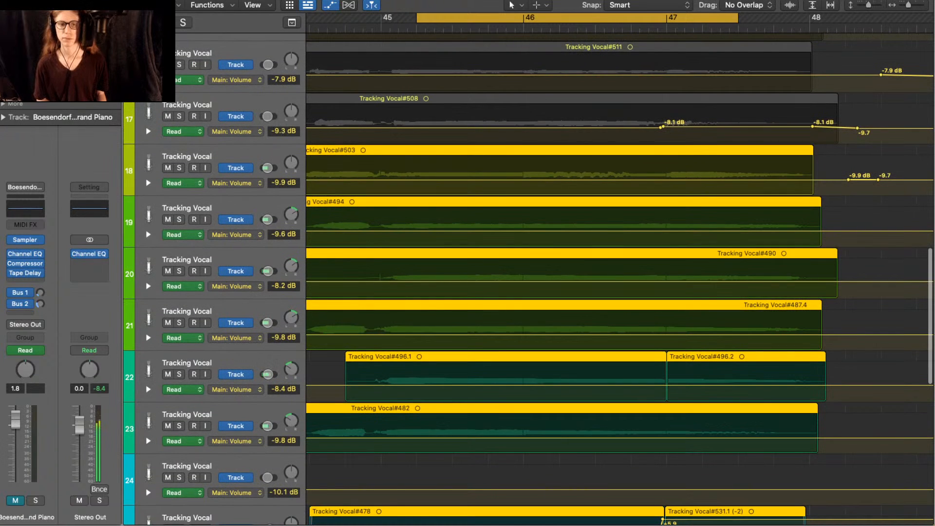
pyautogui.click(379, 231)
pyautogui.click(374, 231)
pyautogui.moveTo(380, 231); pyautogui.dragTo(381, 228)
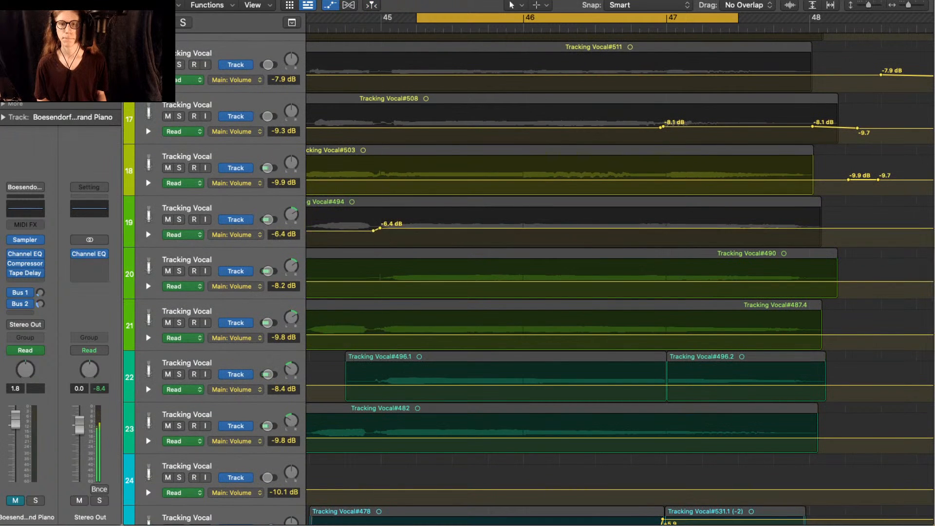
pyautogui.press('a')
# - Solo the closing regions on tracks 19 to 25, compare them with and without Tracking Vocal#503, and stop playback
pyautogui.moveTo(802, 388); pyautogui.dragTo(547, 263)
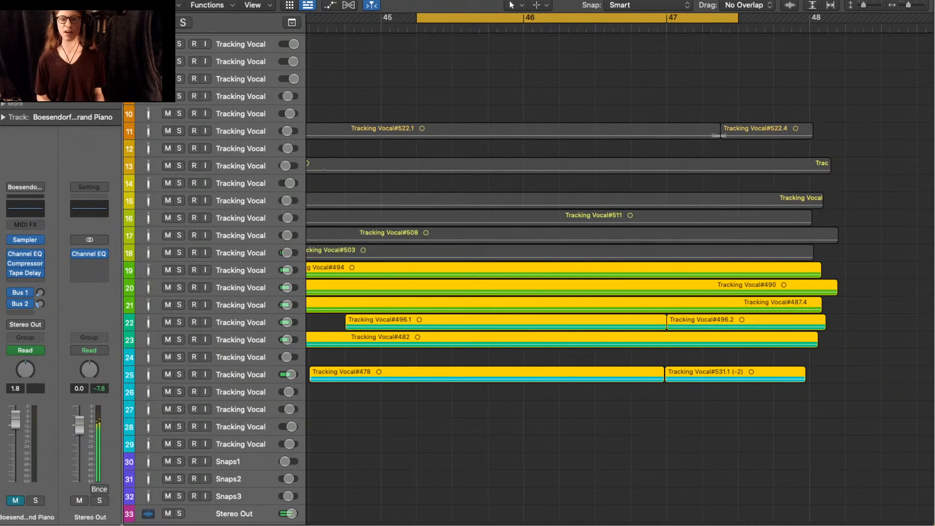
pyautogui.keyDown('shift'); pyautogui.click(547, 253); pyautogui.keyUp('shift')
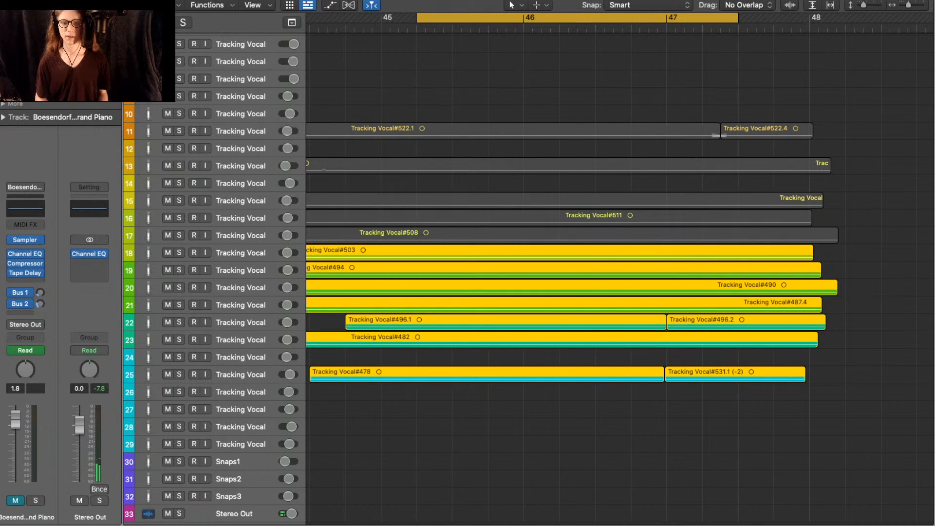
pyautogui.keyDown('shift'); pyautogui.click(560, 253); pyautogui.keyUp('shift')
pyautogui.press('space')
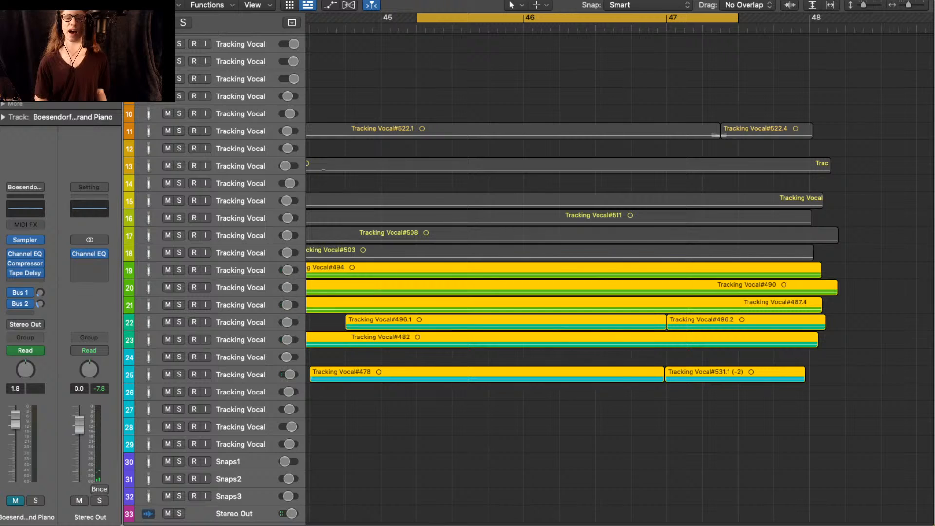
# - Reselect the closing regions on tracks 18 to 25, including Tracking Vocal#503, and resume looped playback
pyautogui.click(542, 253)
pyautogui.moveTo(542, 426); pyautogui.dragTo(802, 263)
pyautogui.keyDown('shift'); pyautogui.click(560, 252); pyautogui.keyUp('shift')
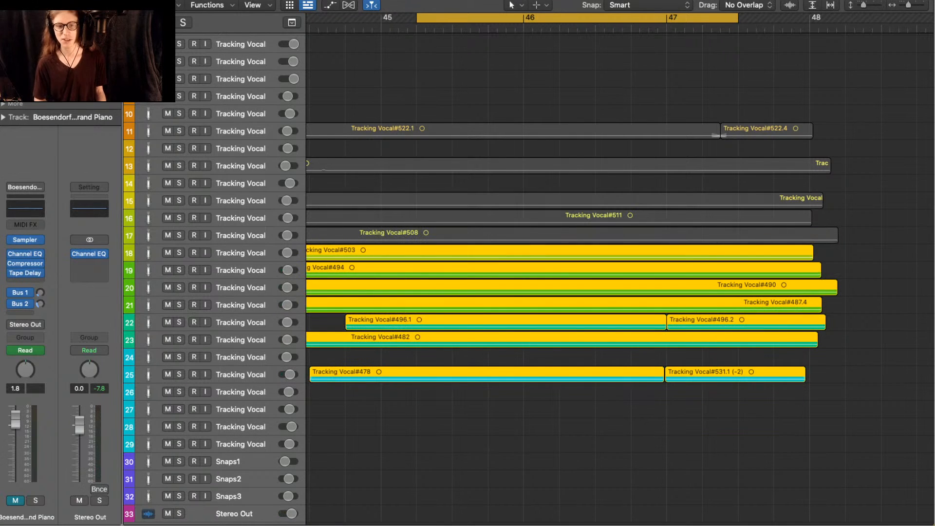
pyautogui.press('space')
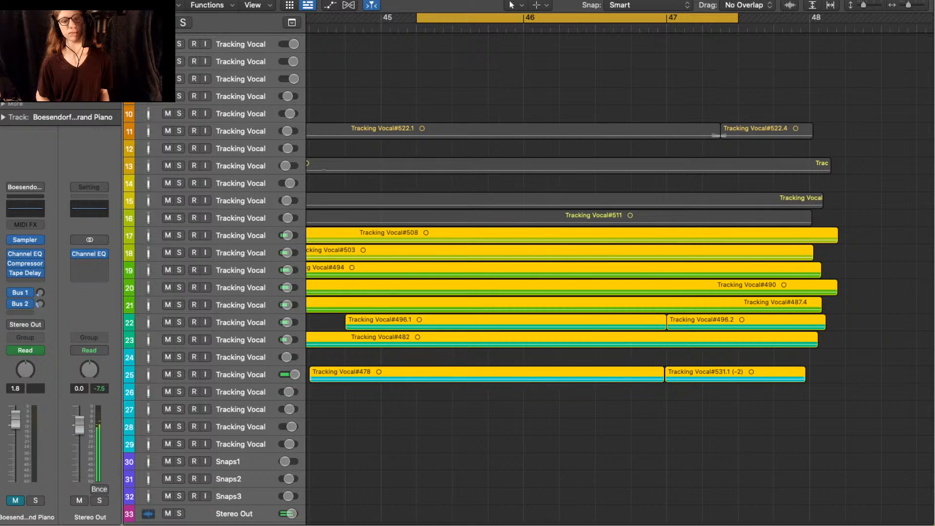
# - Raise track 17's volume automation under Tracking Vocal#508 to -6.2 dB before bar 47 and -3.5 dB from bar 47
pyautogui.press('a')
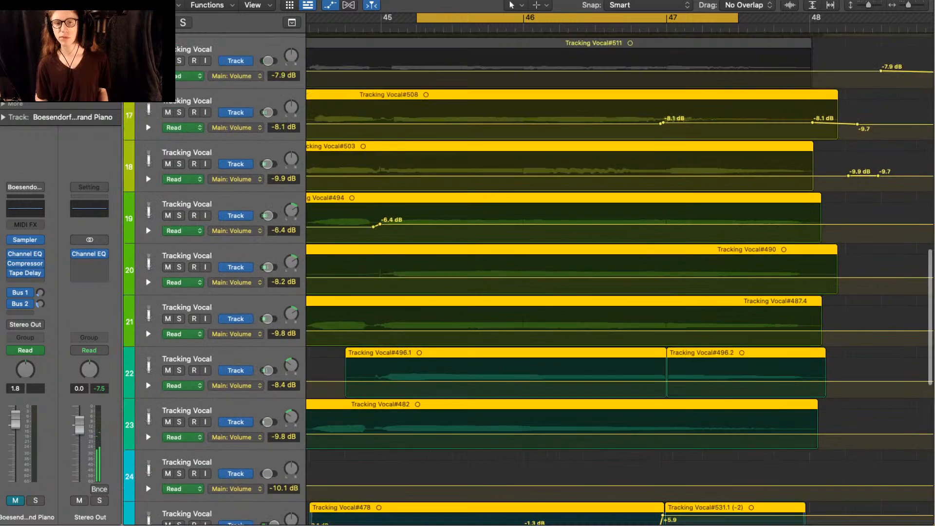
pyautogui.press('a')
pyautogui.press('a')
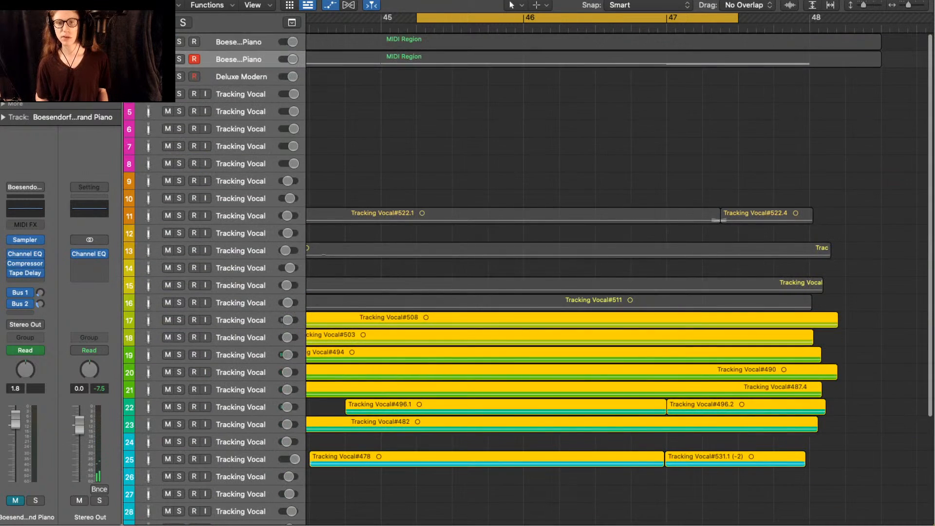
pyautogui.moveTo(584, 142); pyautogui.dragTo(584, 138)
pyautogui.moveTo(706, 141); pyautogui.dragTo(706, 136)
pyautogui.press('a')
pyautogui.press('super+Up')
pyautogui.press('super+Up')
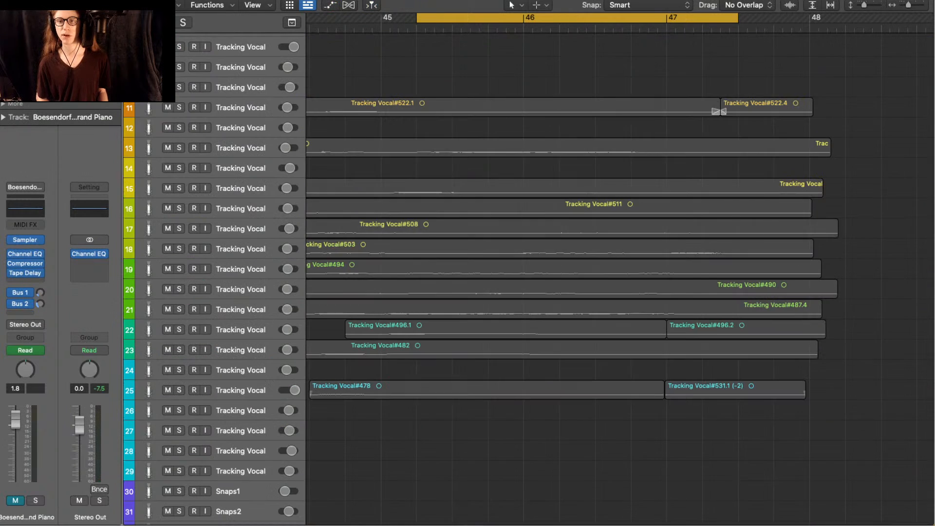
# - Solo the closing vocal regions on tracks 17 to 25 only, leaving out Tracking Vocal#511, #518 and #515
pyautogui.press('super+Left')
pyautogui.press('super+Left')
pyautogui.press('super+Left')
pyautogui.press('super+Left')
pyautogui.moveTo(899, 411); pyautogui.dragTo(751, 165)
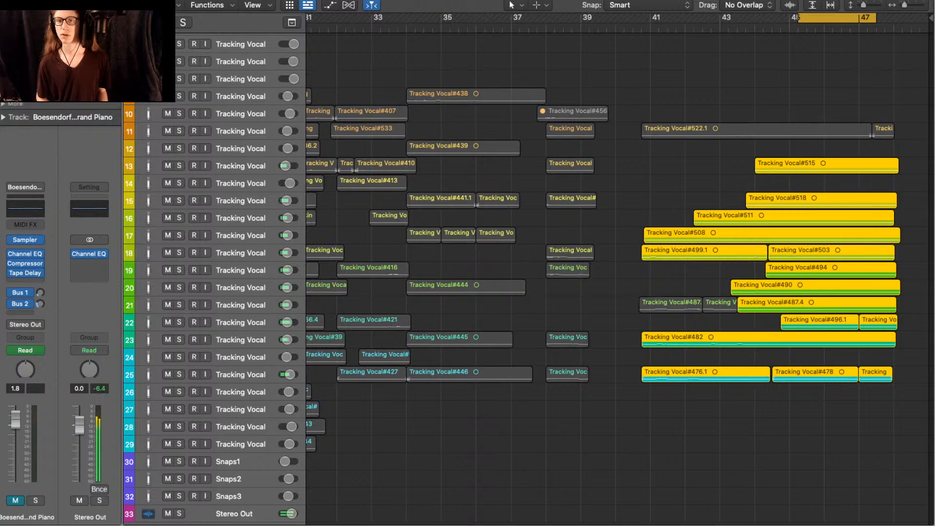
pyautogui.press('z')
pyautogui.keyDown('shift'); pyautogui.click(751, 200); pyautogui.keyUp('shift')
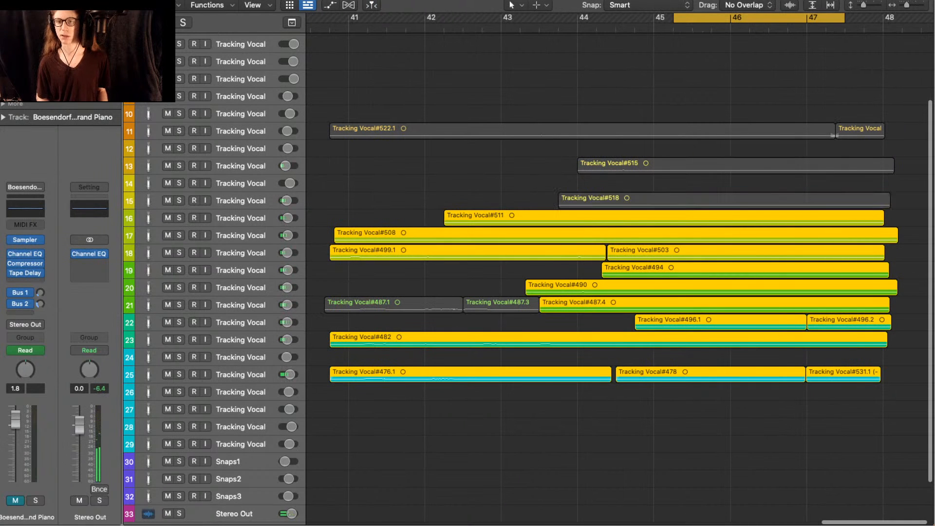
pyautogui.keyDown('shift'); pyautogui.click(752, 217); pyautogui.keyUp('shift')
pyautogui.press('super+Right')
pyautogui.press('super+Right')
pyautogui.hscroll(15, 751, 234)
pyautogui.hscroll(3, 619, 272)
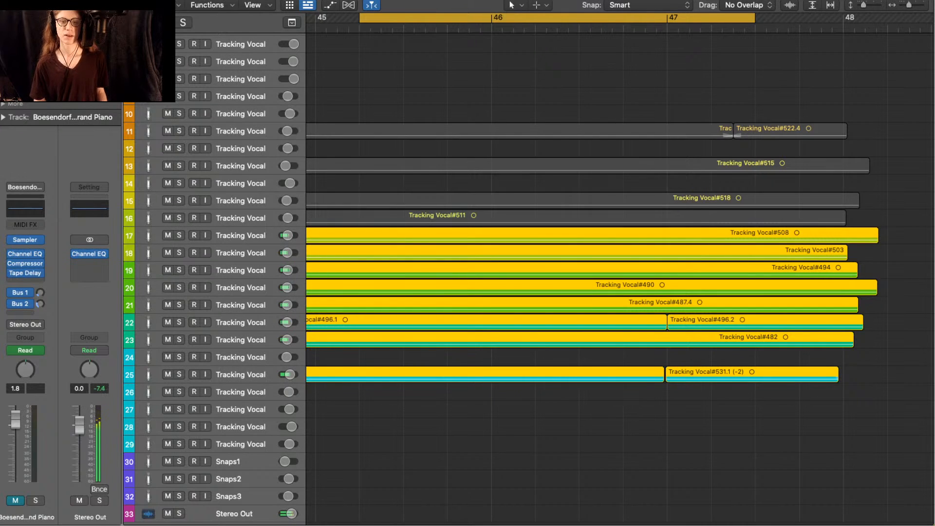
# - Add Tracking Vocal#511, #518, #515 and #522.1 in turn to the soloed regions, displaying the tracks' volume automation along the way
pyautogui.keyDown('shift'); pyautogui.click(576, 218); pyautogui.keyUp('shift')
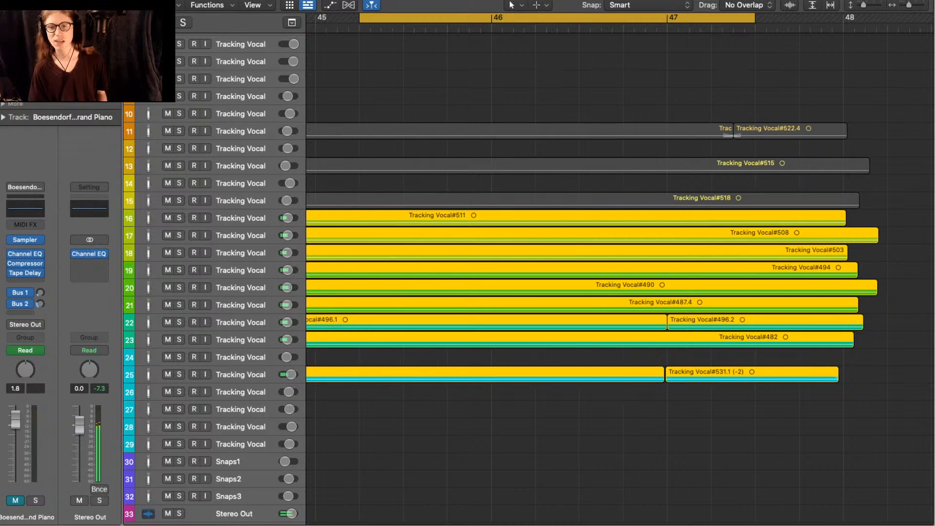
pyautogui.keyDown('shift'); pyautogui.click(582, 201); pyautogui.keyUp('shift')
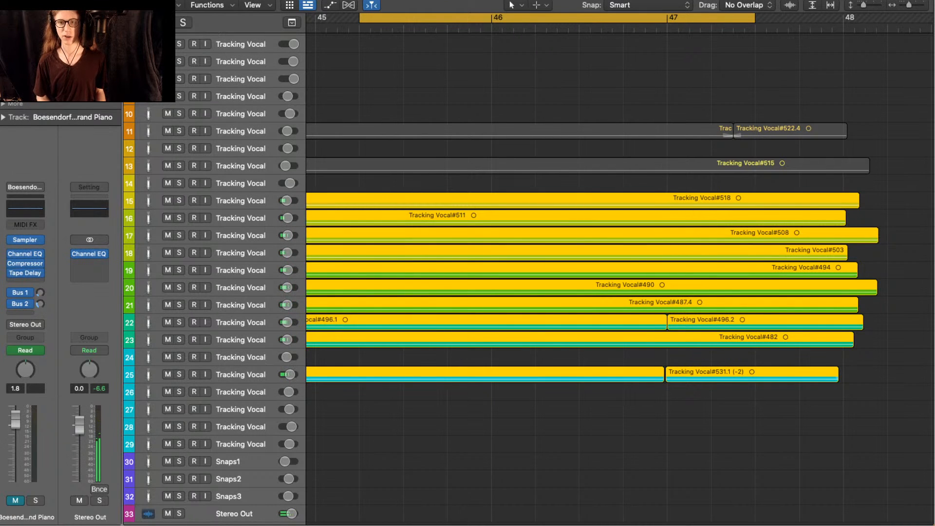
pyautogui.press('a')
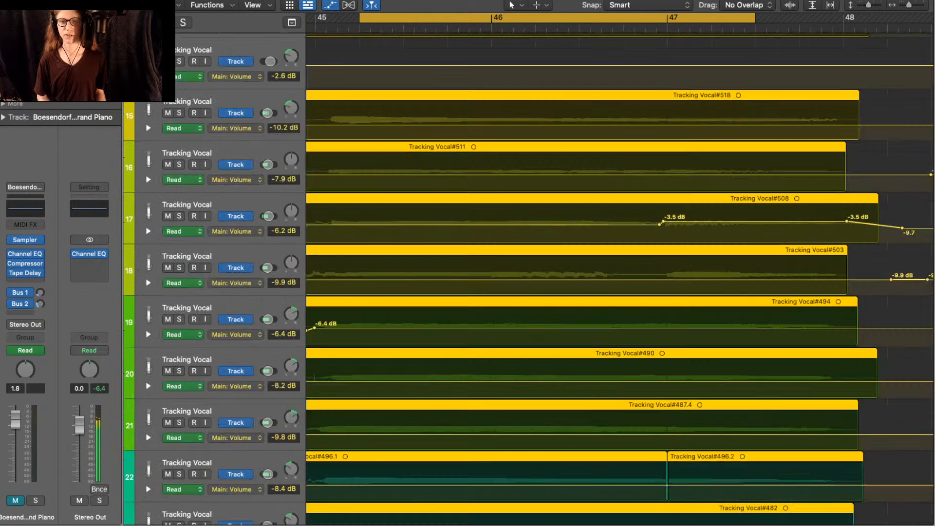
pyautogui.scroll(8, 528, 278)
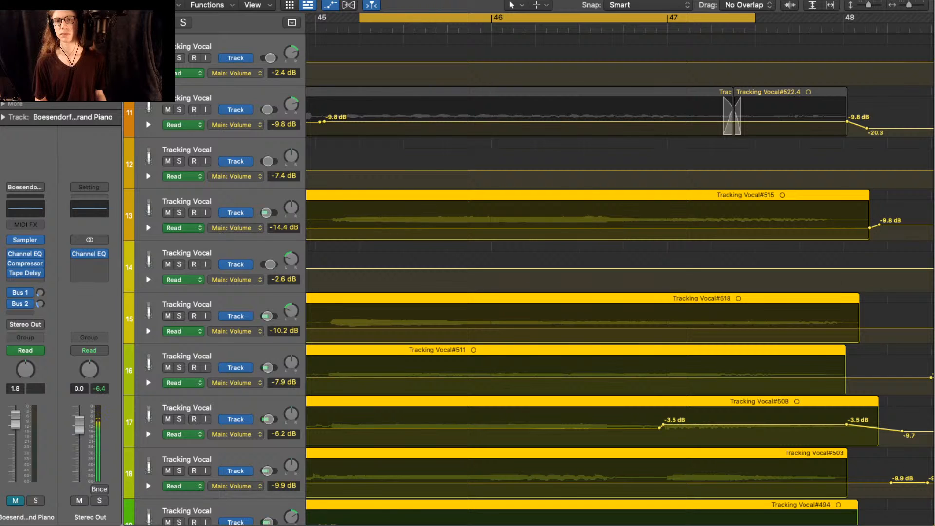
pyautogui.keyDown('shift'); pyautogui.click(519, 92); pyautogui.keyUp('shift')
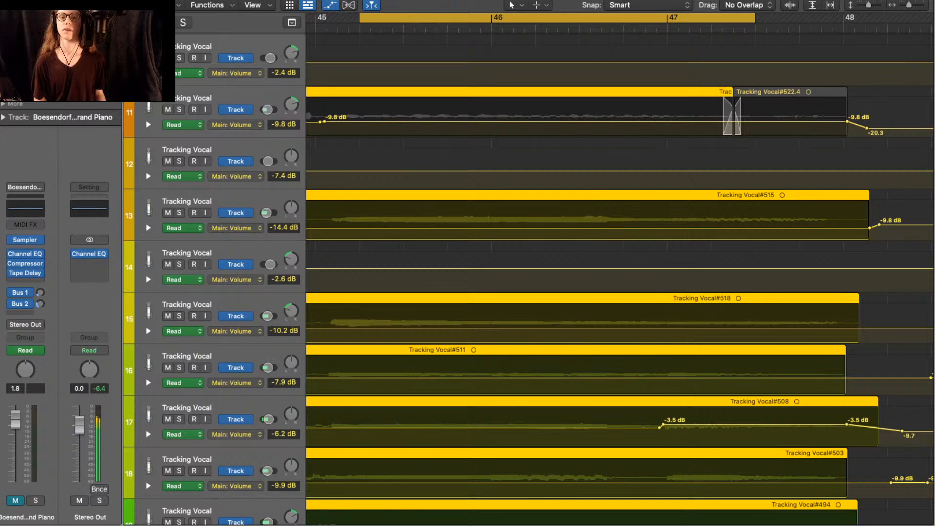
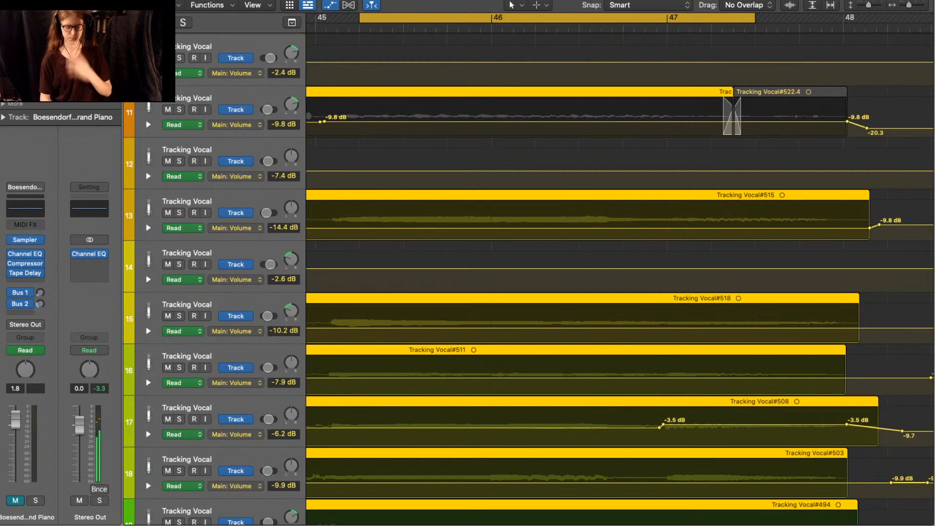
# - Hide the volume automation, add Tracking Vocal#522.4 to the soloed regions, and play the complete vocal stack
pyautogui.press('super+Up')
pyautogui.press('super+Up')
pyautogui.press('super+Up')
pyautogui.press('super+Up')
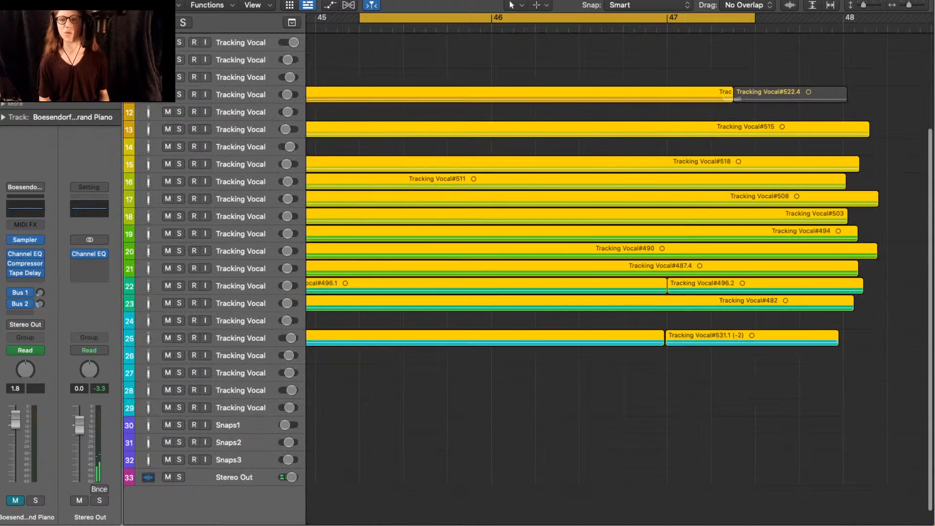
pyautogui.press('super+Left')
pyautogui.press('super+Left')
pyautogui.keyDown('shift'); pyautogui.click(788, 95); pyautogui.keyUp('shift')
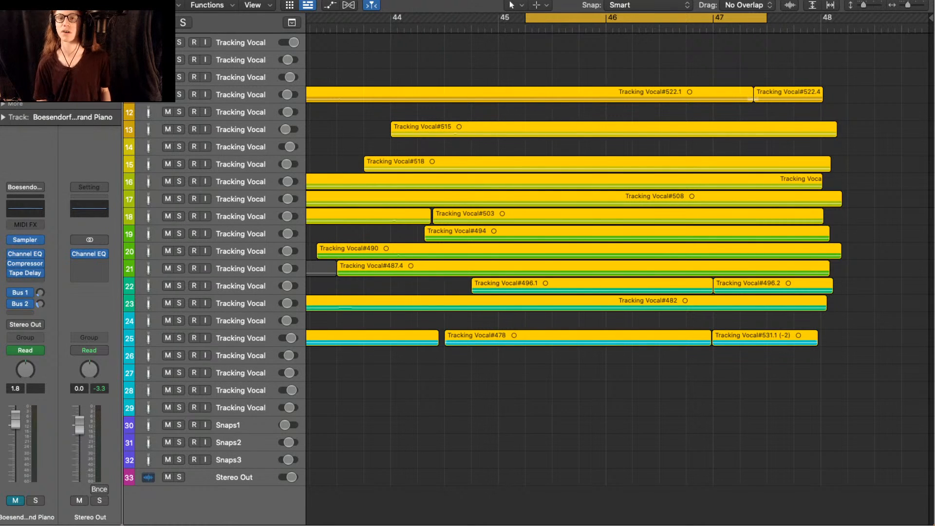
pyautogui.press('space')
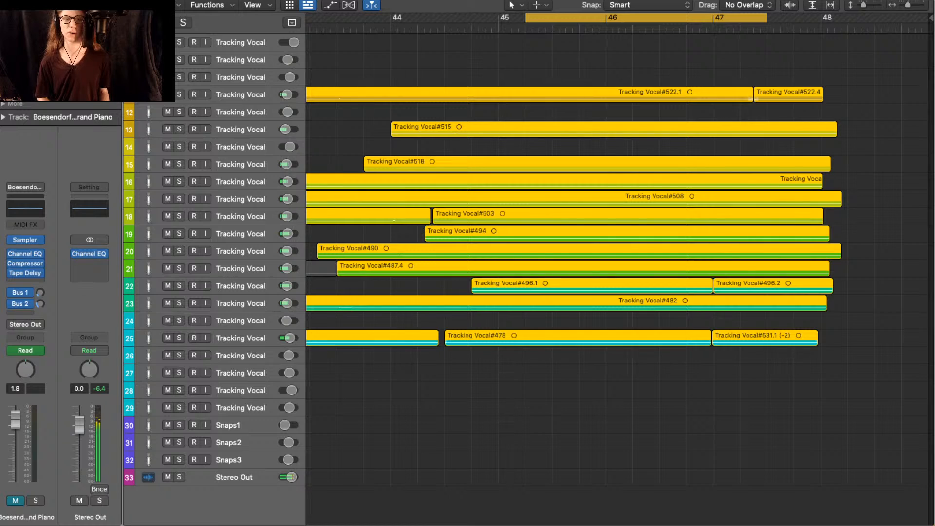
# - Audition Tracking Vocal#522.1 alone, then reselect all closing vocal regions on tracks 11 to 25
pyautogui.press('super+a')
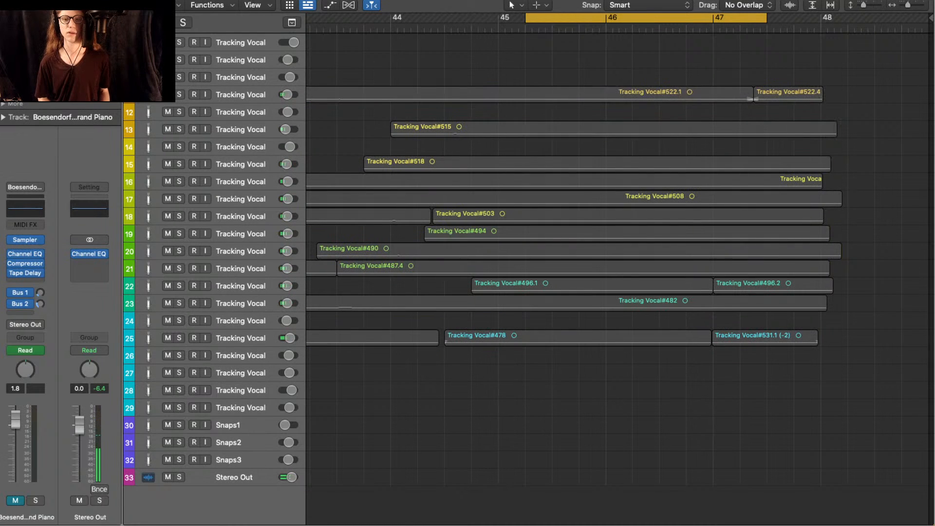
pyautogui.click(529, 94)
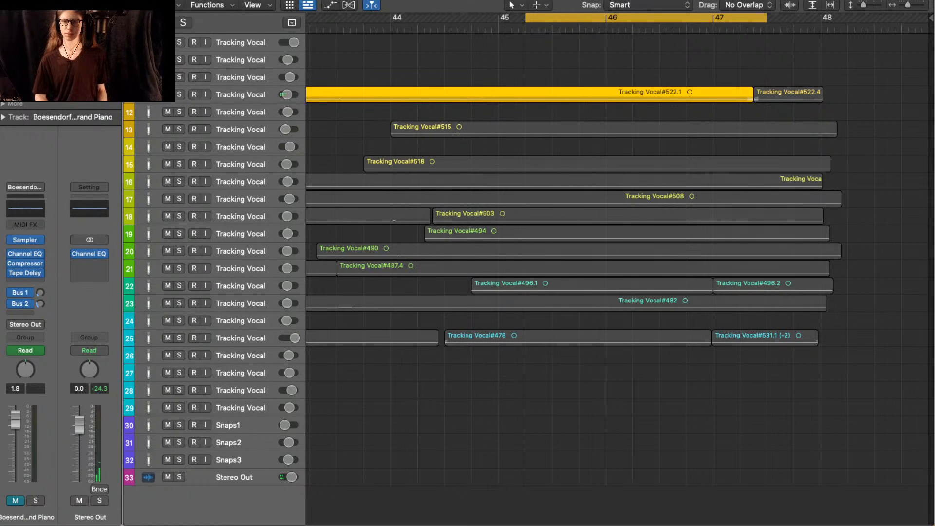
pyautogui.moveTo(798, 71); pyautogui.dragTo(595, 381)
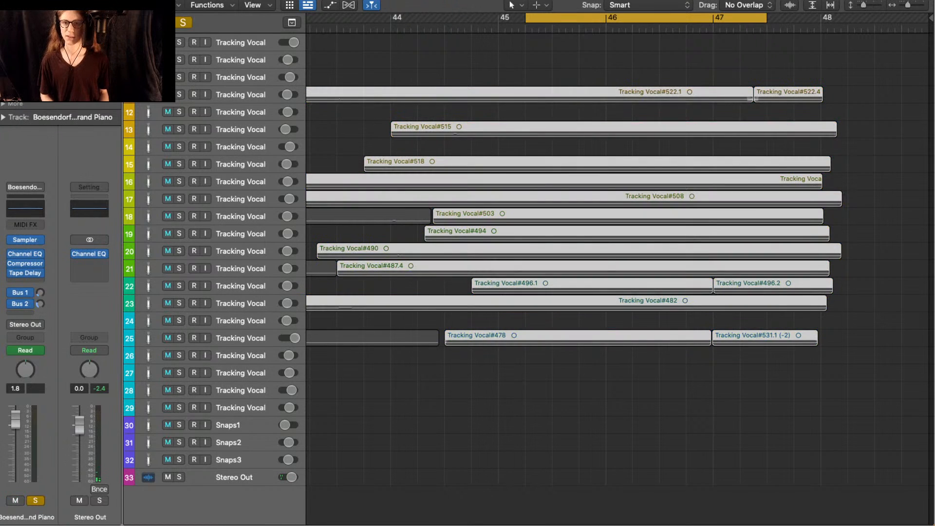
# - Replace the cycle range with a shorter one inside bar 46 and start playback
pyautogui.press('c')
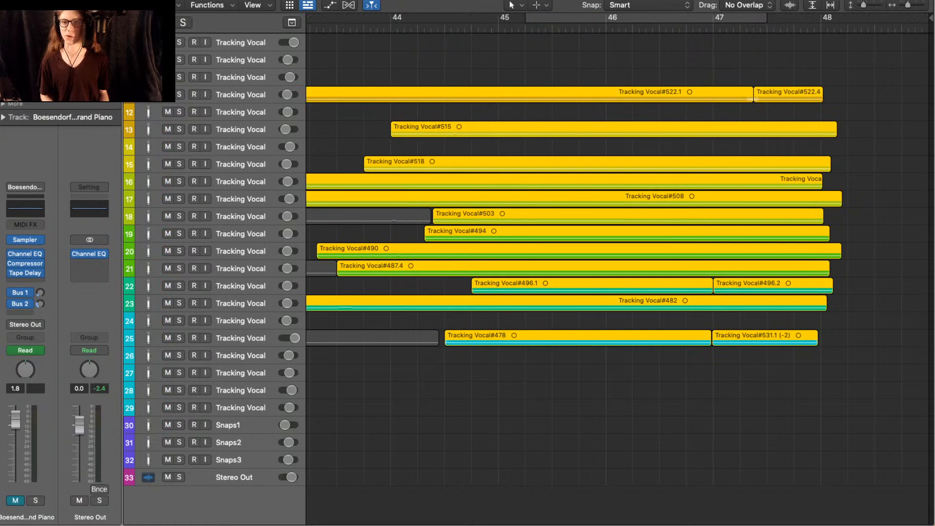
pyautogui.moveTo(686, 18); pyautogui.dragTo(626, 18)
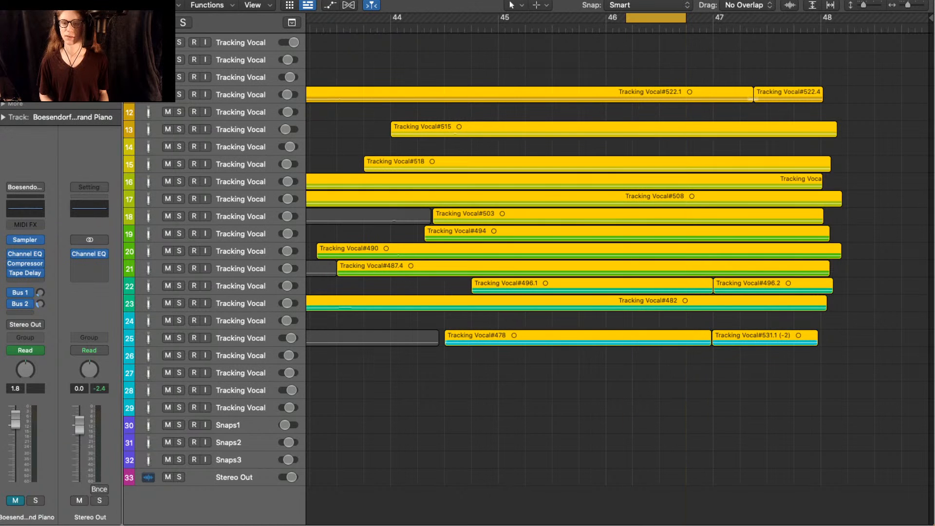
pyautogui.press('space')
# - Solo only Tracking Vocal#478 in the short loop, then stack Tracking Vocal#482, #496.1 and #487.4 on top in turn
pyautogui.hotkey('shift', 'l')
pyautogui.click(578, 374)
pyautogui.click(577, 337)
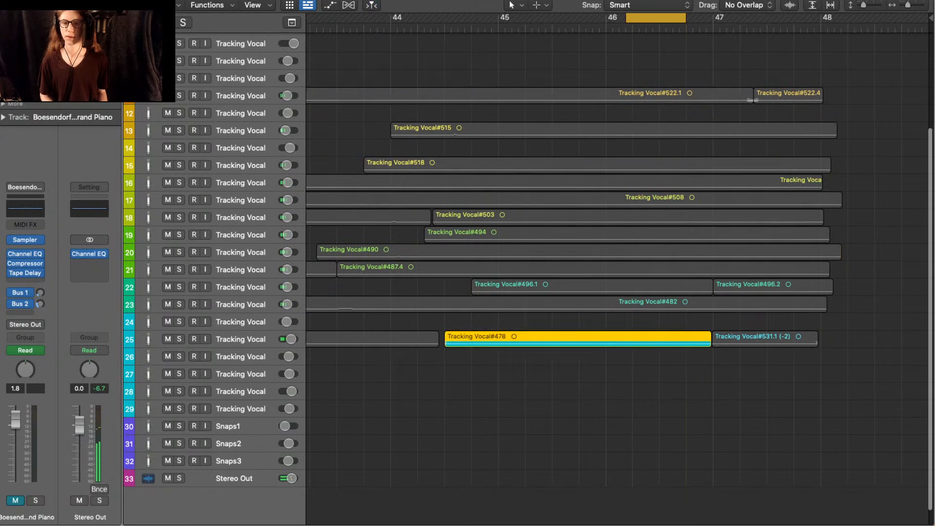
pyautogui.press('space')
pyautogui.keyDown('shift'); pyautogui.click(577, 304); pyautogui.keyUp('shift')
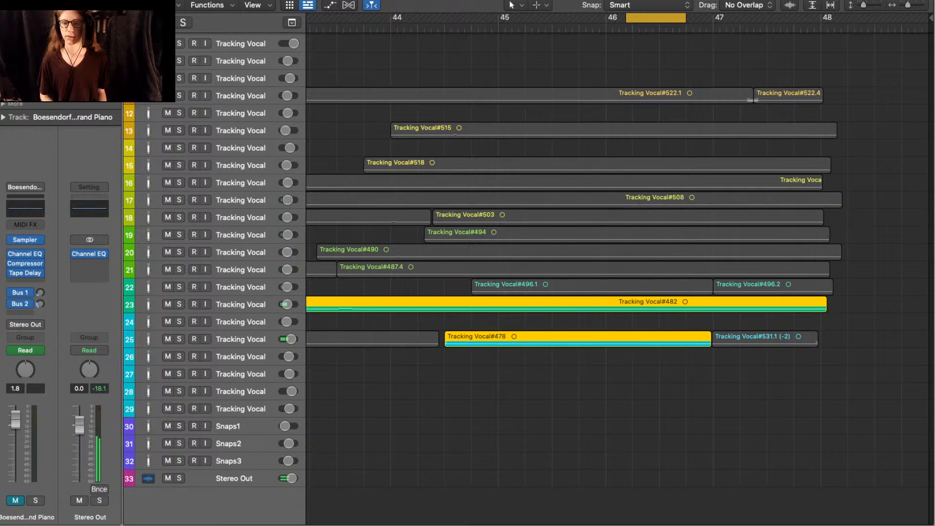
pyautogui.keyDown('shift'); pyautogui.click(578, 287); pyautogui.keyUp('shift')
pyautogui.keyDown('shift'); pyautogui.click(582, 269); pyautogui.keyUp('shift')
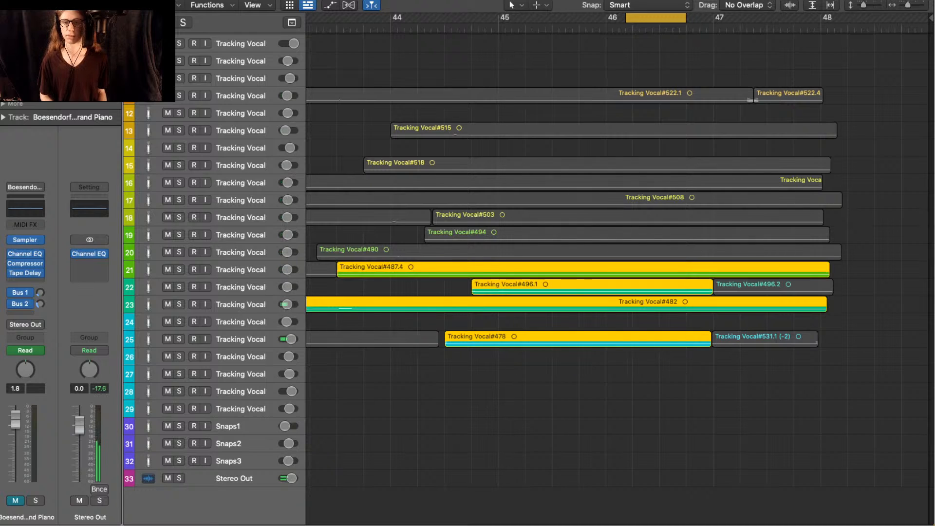
# - Add Tracking Vocal#490, #494, #503 and the track 16 region in turn to the soloed voices in the loop
pyautogui.keyDown('shift'); pyautogui.click(582, 252); pyautogui.keyUp('shift')
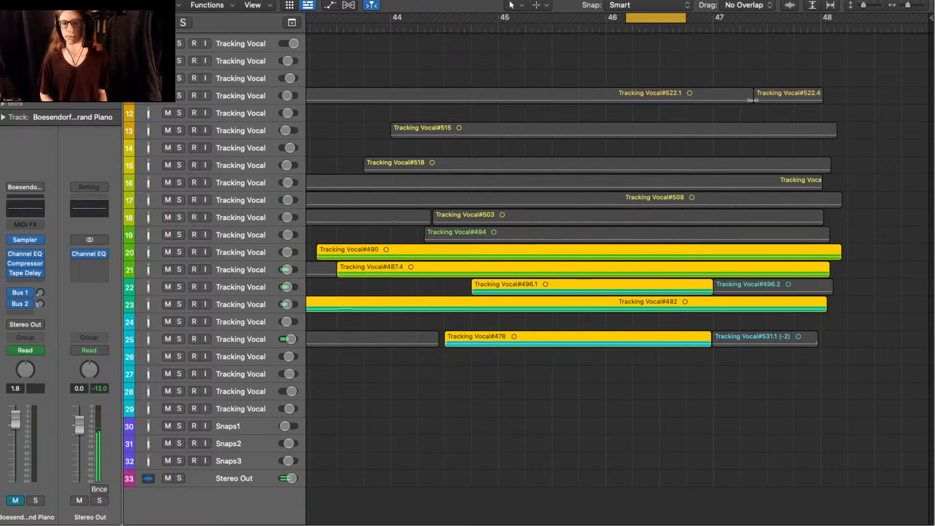
pyautogui.keyDown('shift'); pyautogui.click(582, 235); pyautogui.keyUp('shift')
pyautogui.keyDown('shift'); pyautogui.click(581, 217); pyautogui.keyUp('shift')
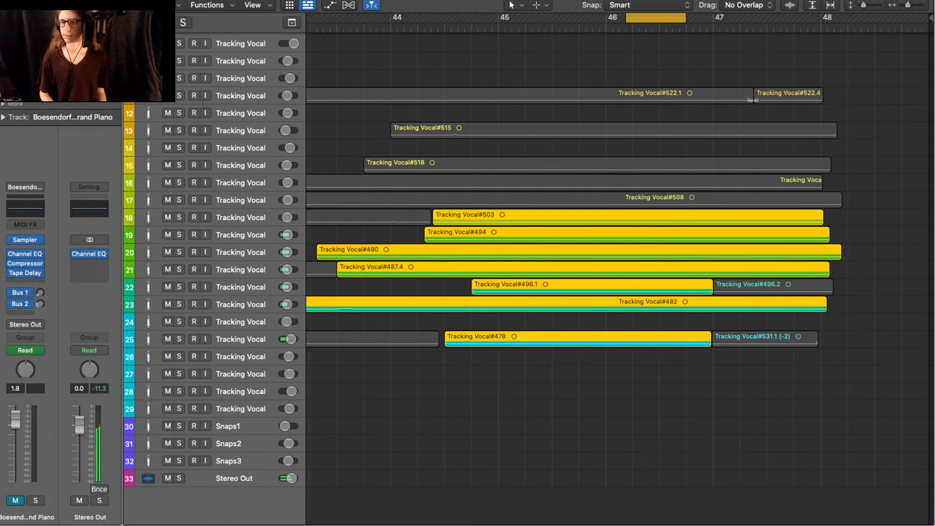
pyautogui.keyDown('shift'); pyautogui.click(581, 183); pyautogui.keyUp('shift')
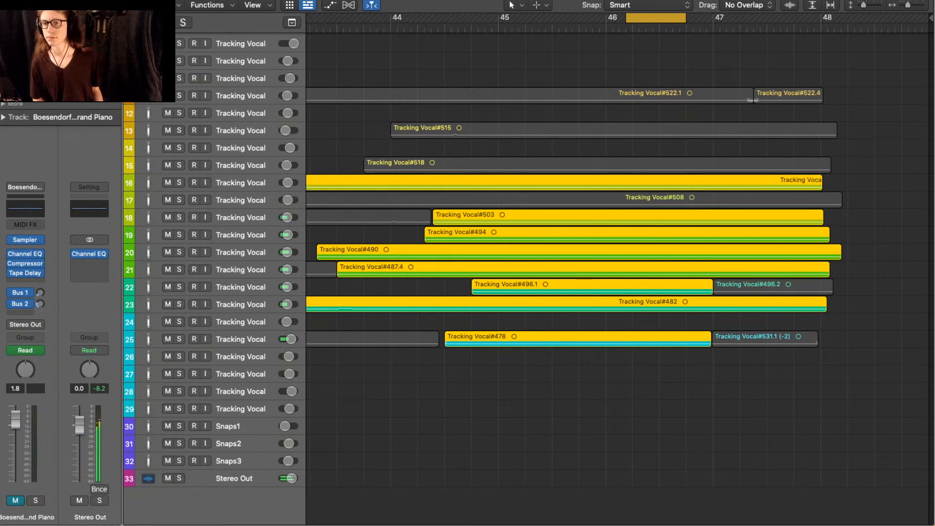
# - Add Tracking Vocal#508, #518, #515 and #522.1 in turn to the soloed voices in the bar 46 loop
pyautogui.keyDown('shift'); pyautogui.click(582, 200); pyautogui.keyUp('shift')
pyautogui.keyDown('shift'); pyautogui.click(581, 166); pyautogui.keyUp('shift')
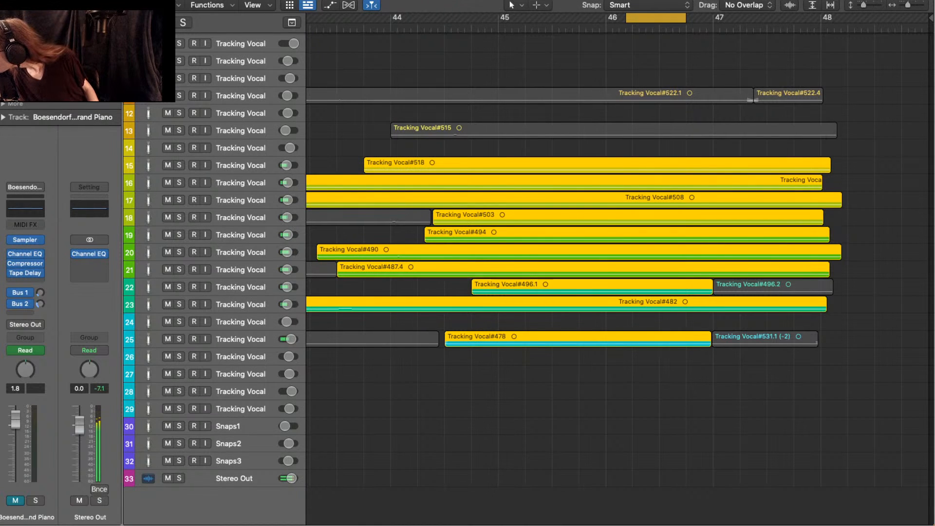
pyautogui.keyDown('shift'); pyautogui.click(582, 130); pyautogui.keyUp('shift')
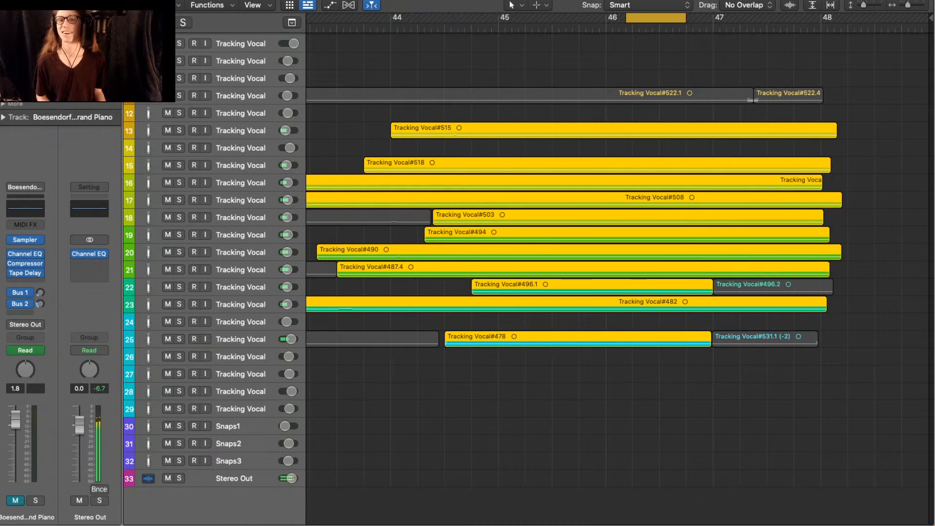
pyautogui.keyDown('shift'); pyautogui.click(582, 95); pyautogui.keyUp('shift')
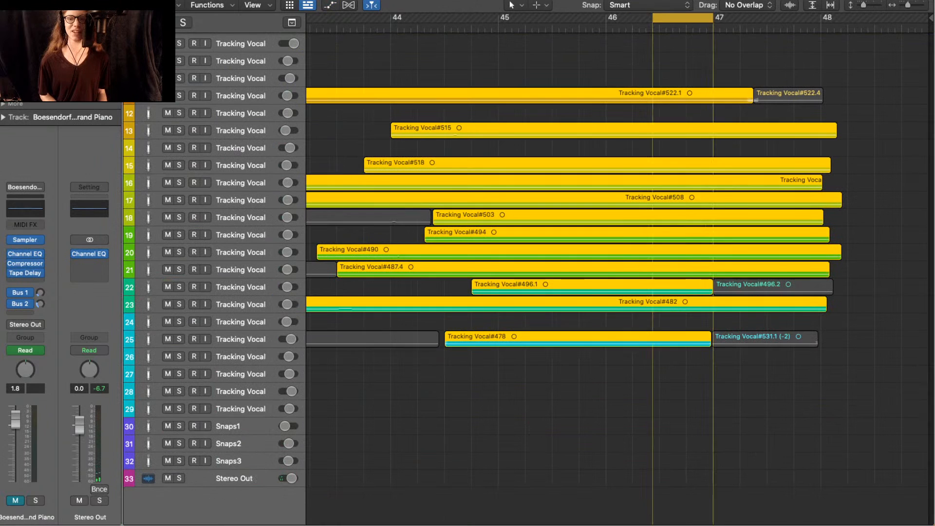
# - Reposition and extend the cycle range to cover bar 47, adding Tracking Vocal#531.1 (-2), #496.2 and #522.4 to the soloed voices
pyautogui.moveTo(682, 18); pyautogui.dragTo(723, 18)
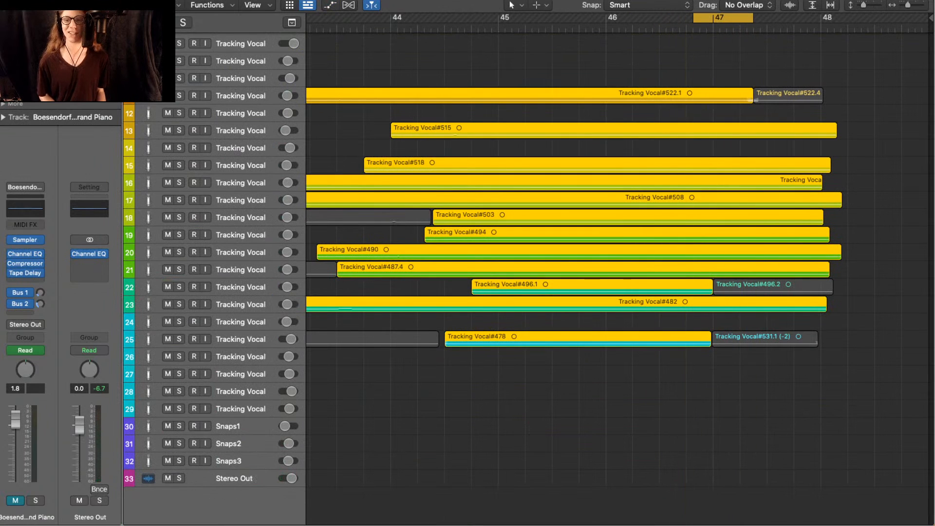
pyautogui.keyDown('shift'); pyautogui.click(764, 339); pyautogui.keyUp('shift')
pyautogui.keyDown('shift'); pyautogui.click(772, 287); pyautogui.keyUp('shift')
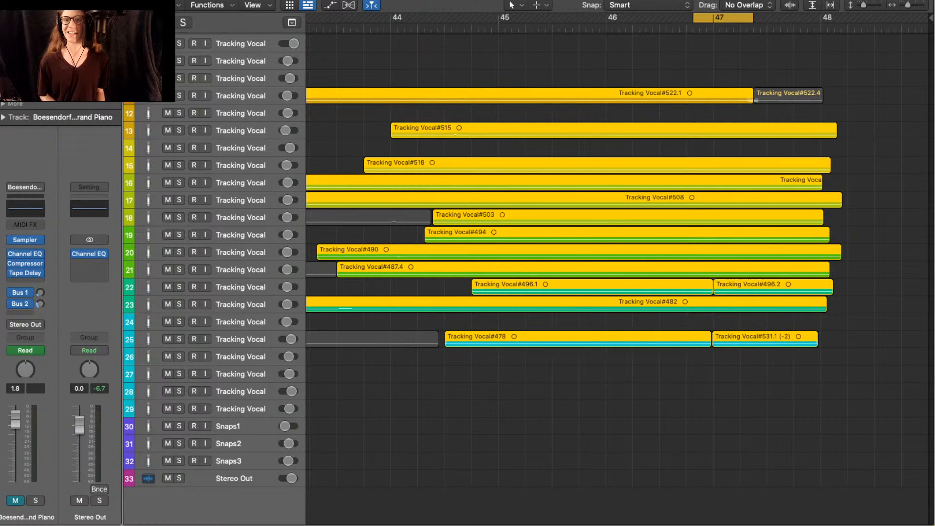
pyautogui.keyDown('shift'); pyautogui.click(787, 96); pyautogui.keyUp('shift')
pyautogui.press('space')
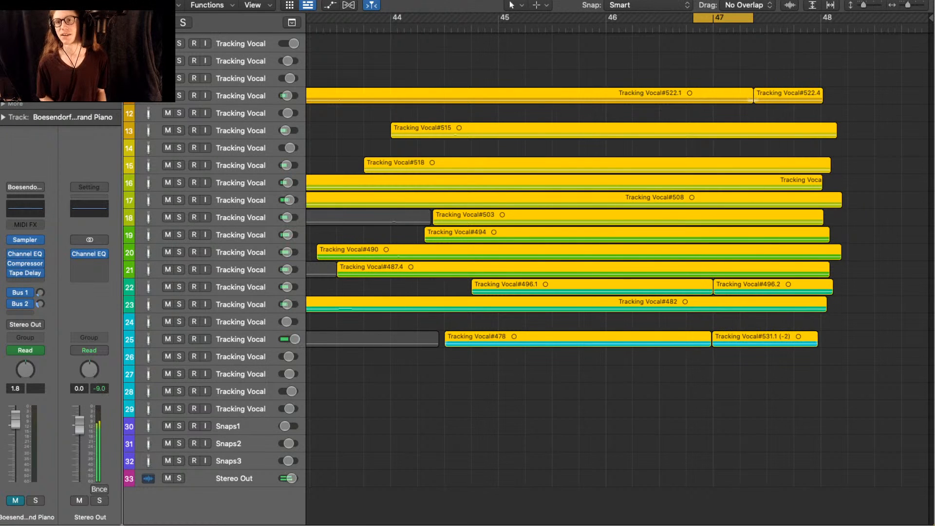
pyautogui.moveTo(753, 18); pyautogui.dragTo(784, 18)
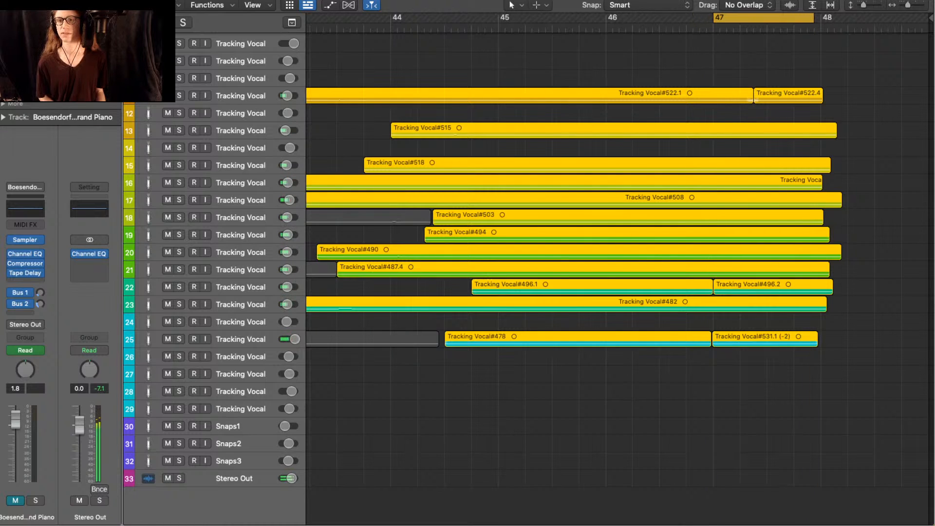
pyautogui.moveTo(813, 18); pyautogui.dragTo(820, 18)
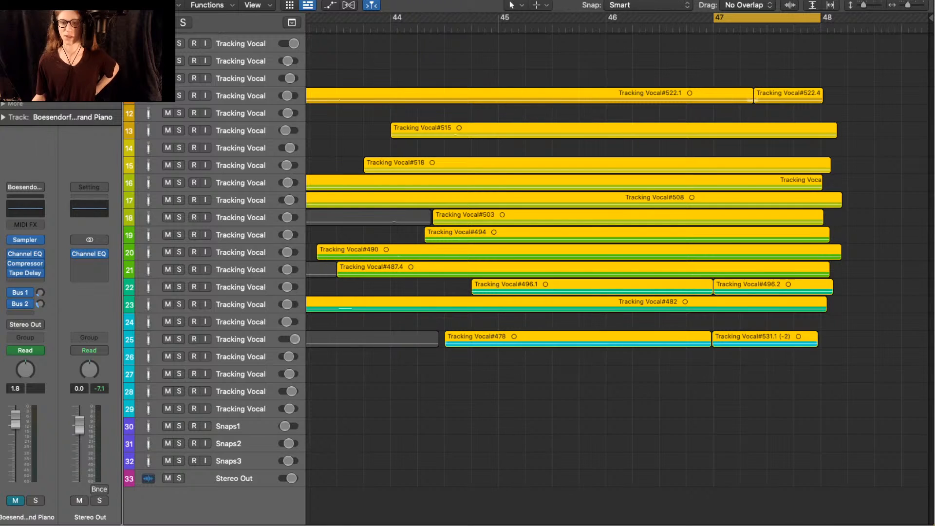
# - Audition Tracking Vocal#531.1 (-2) alone in the bar 47 loop, then Tracking Vocal#522.1 with #522.4, and reselect #531.1 (-2)
pyautogui.hotkey('ctrl', 'm')
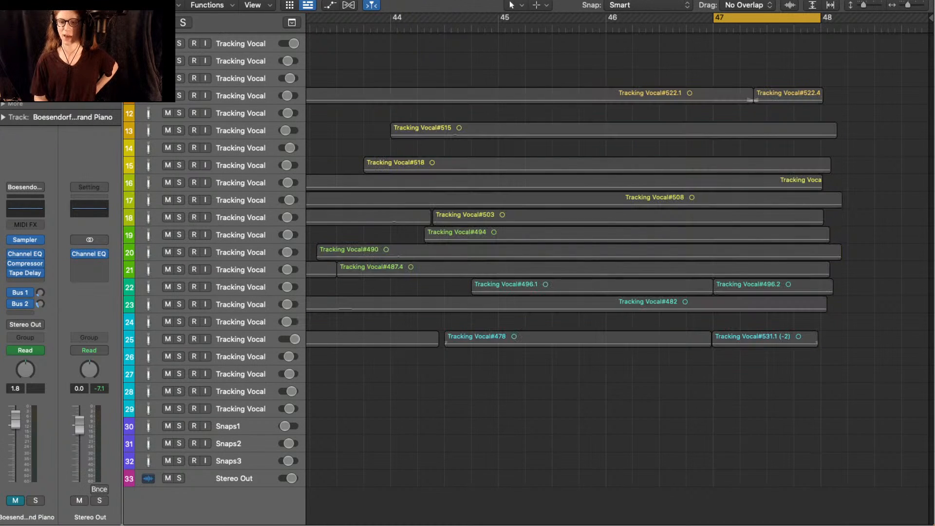
pyautogui.click(764, 339)
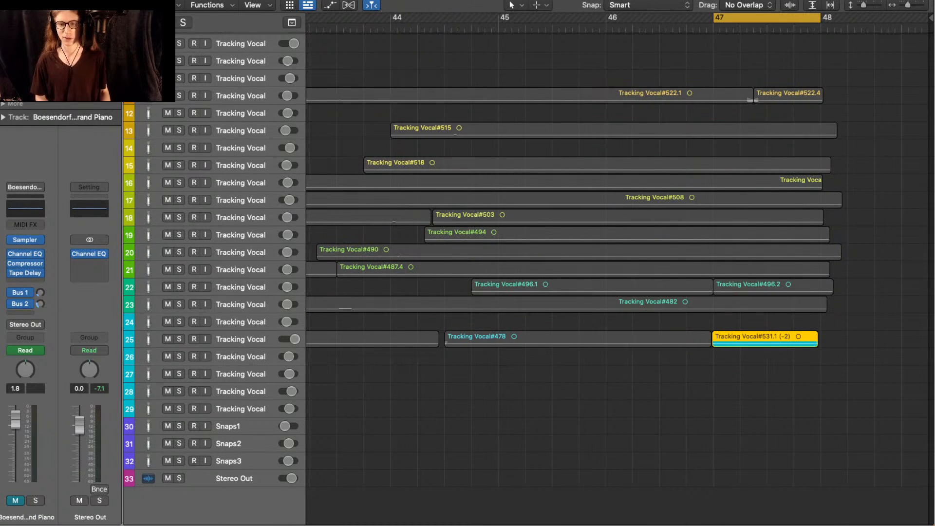
pyautogui.press('space')
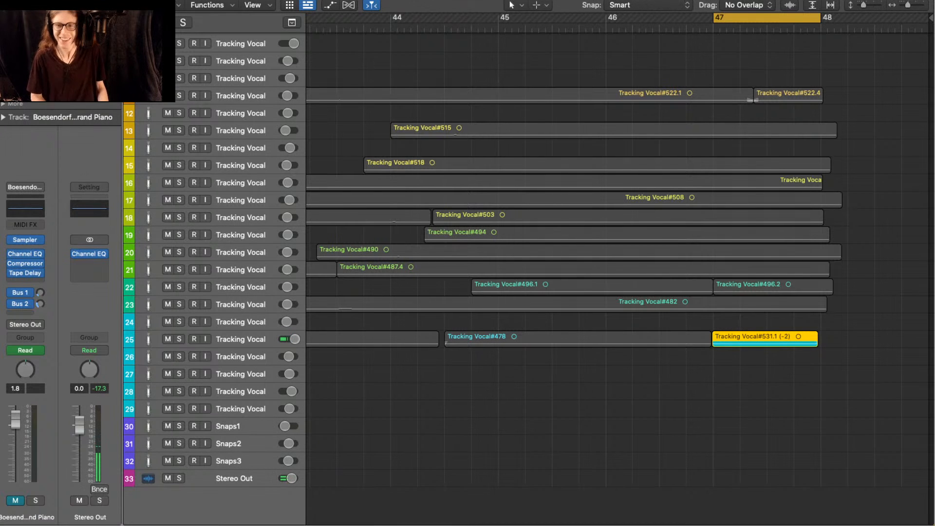
pyautogui.click(788, 96)
pyautogui.click(725, 96)
pyautogui.keyDown('shift'); pyautogui.click(787, 96); pyautogui.keyUp('shift')
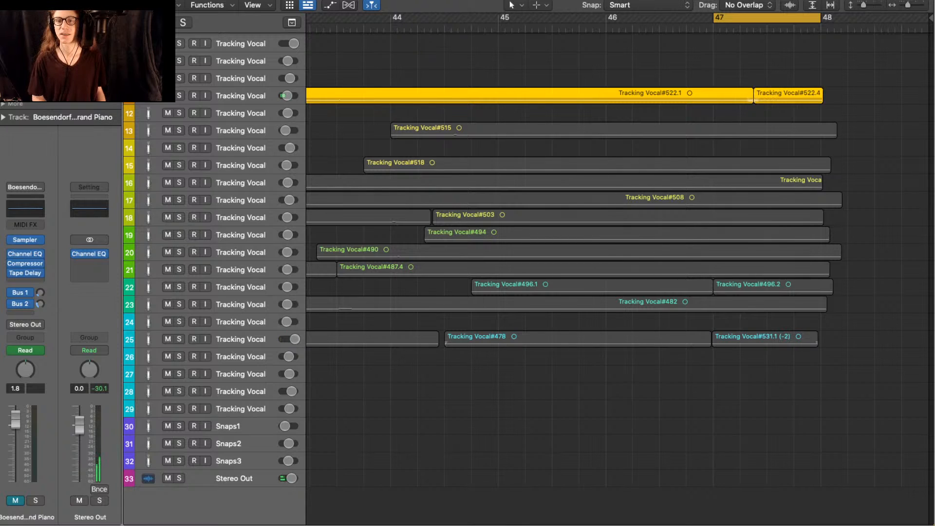
pyautogui.click(765, 339)
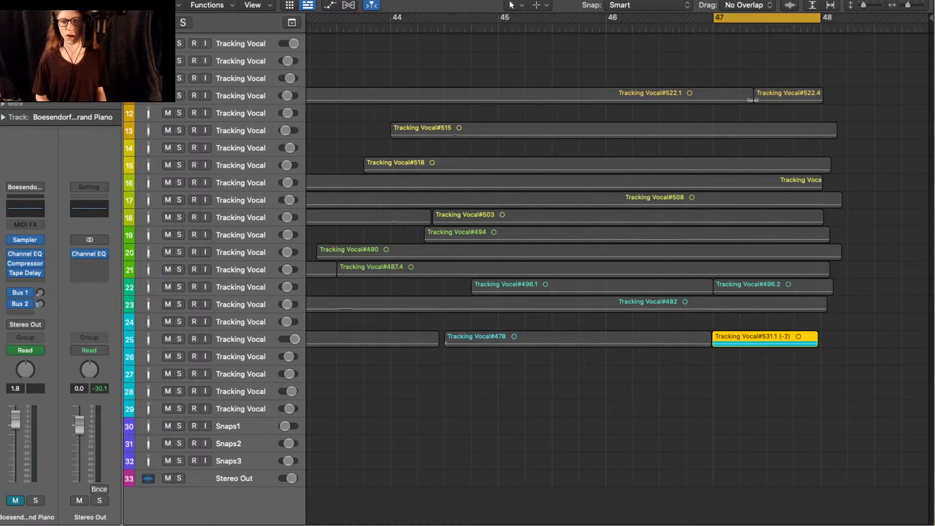
# - Turn off solo and the cycle range, and play the full arrangement
pyautogui.scroll(-10, 617, 263)
pyautogui.hotkey('alt', 'shift', 'd')
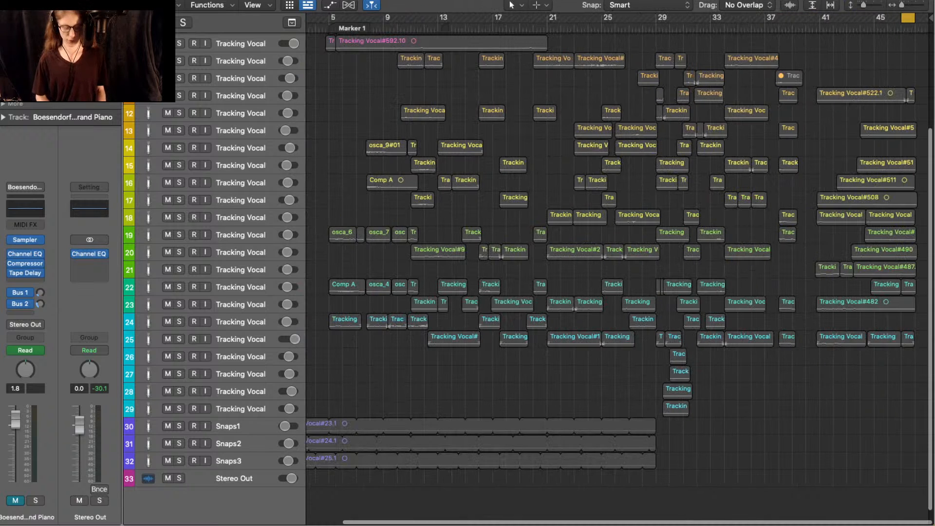
pyautogui.press('super+a')
pyautogui.scroll(5, 618, 263)
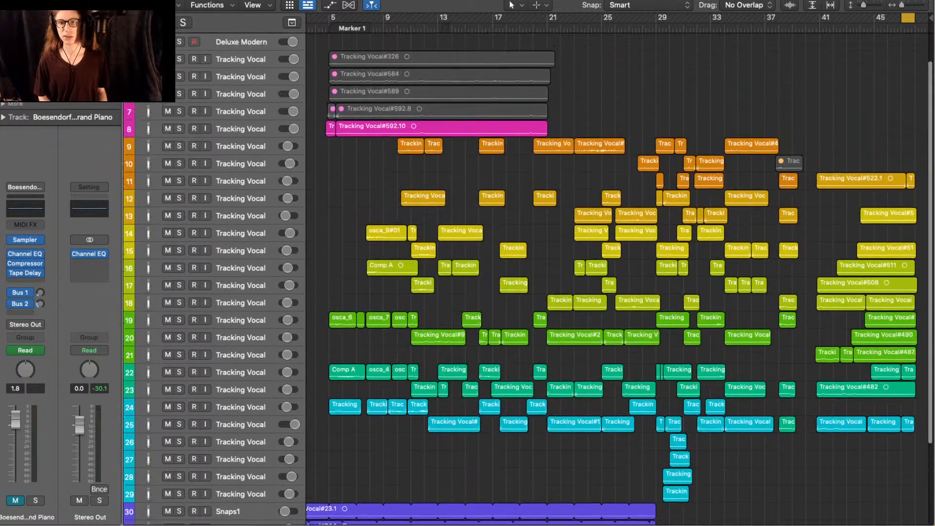
pyautogui.scroll(-2, 617, 262)
pyautogui.scroll(-1, 618, 263)
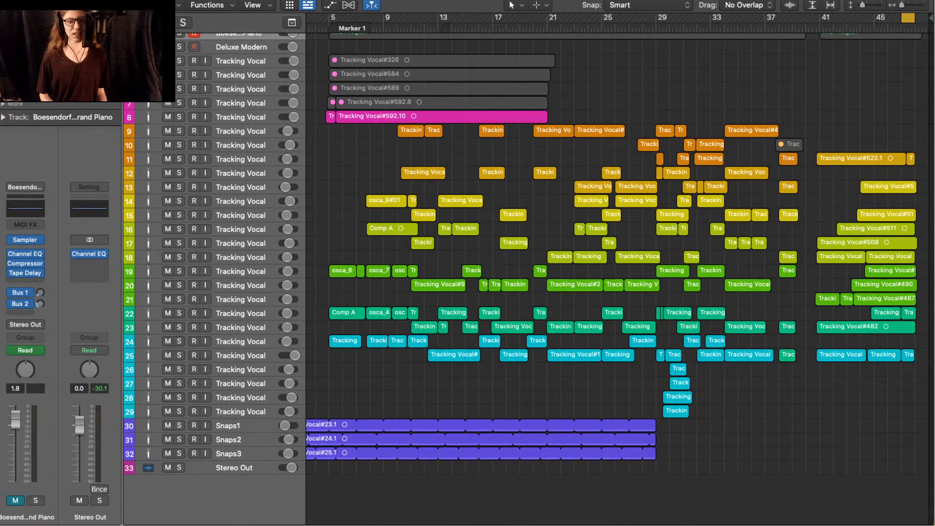
pyautogui.scroll(-3, 617, 263)
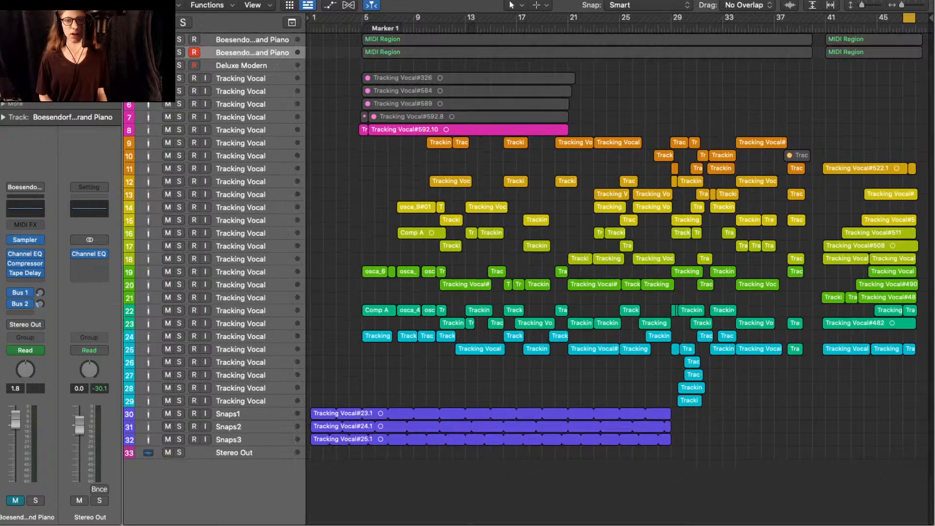
pyautogui.scroll(3, 617, 263)
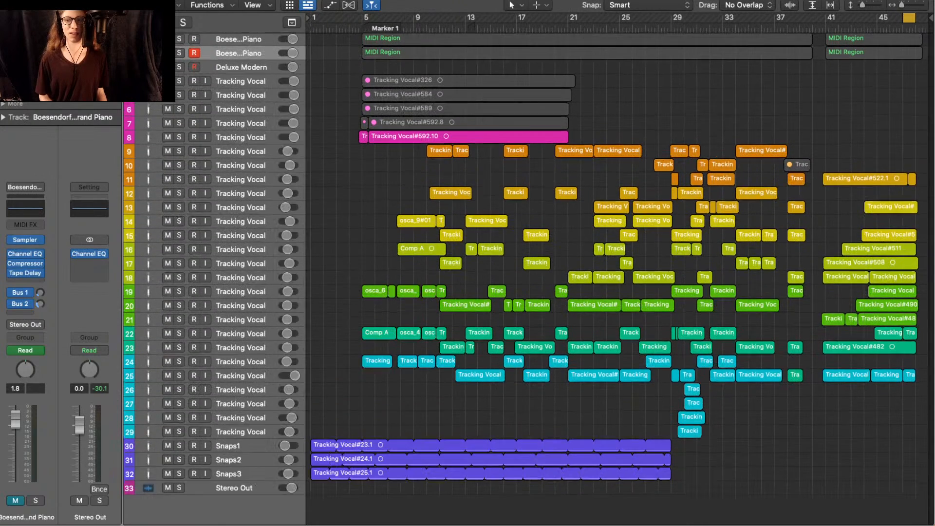
pyautogui.scroll(-1, 617, 263)
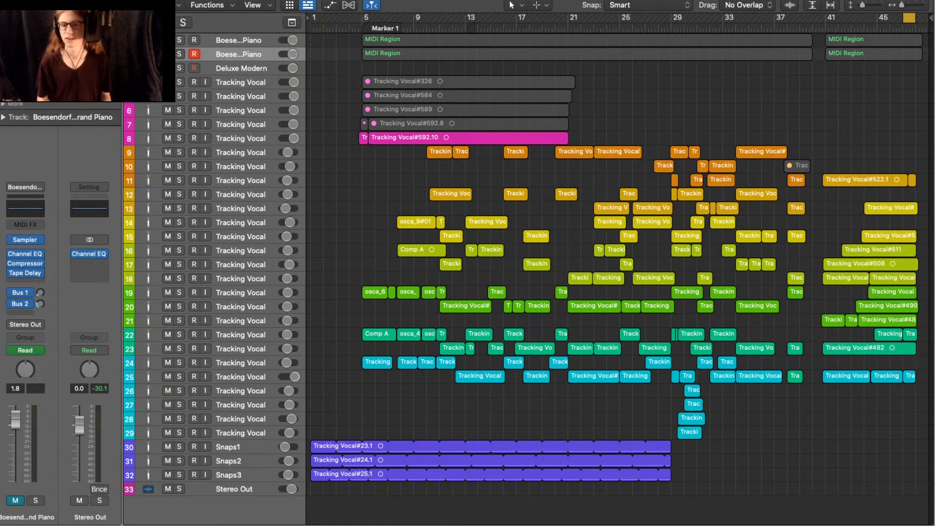
pyautogui.press('space')
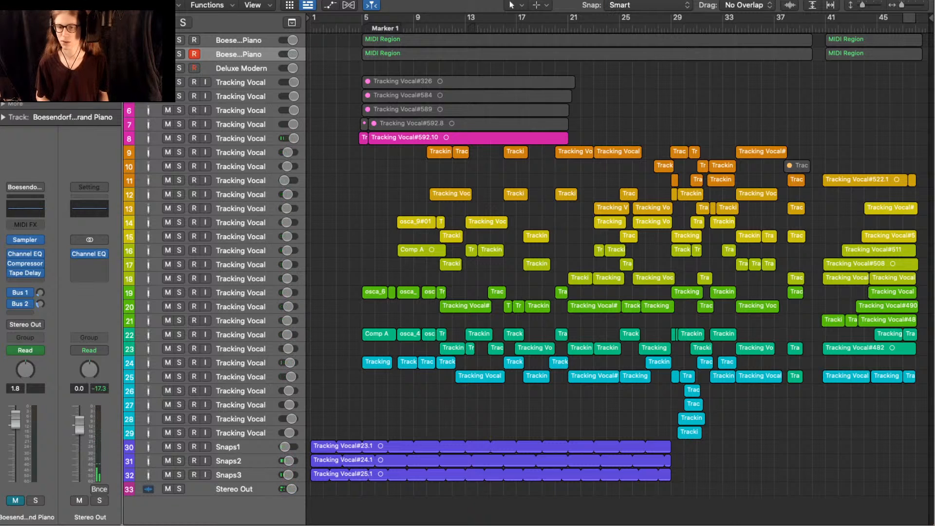
# - Solo and play the vocal regions around bars 29 to 31 on tracks 22 to 29
pyautogui.hotkey('ctrl', 's')
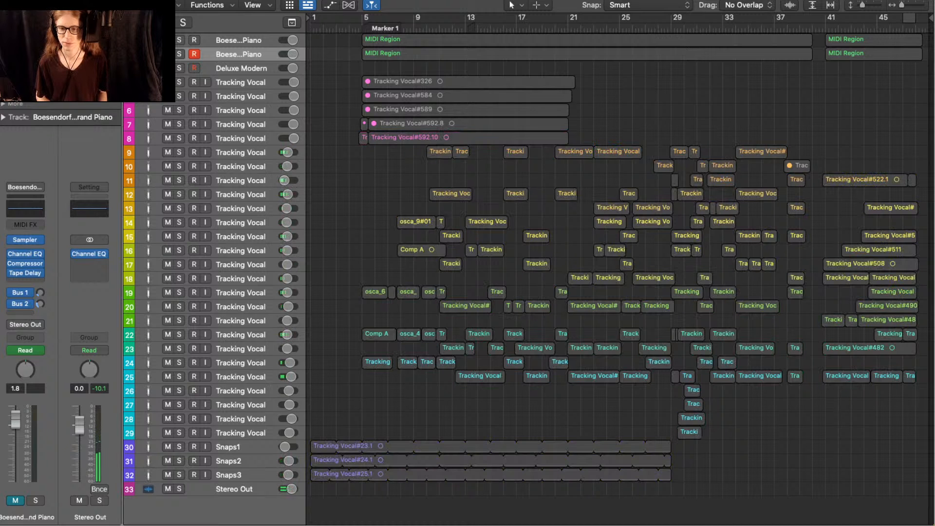
pyautogui.moveTo(682, 321); pyautogui.dragTo(695, 434)
pyautogui.press('space')
pyautogui.scroll(8, 678, 385)
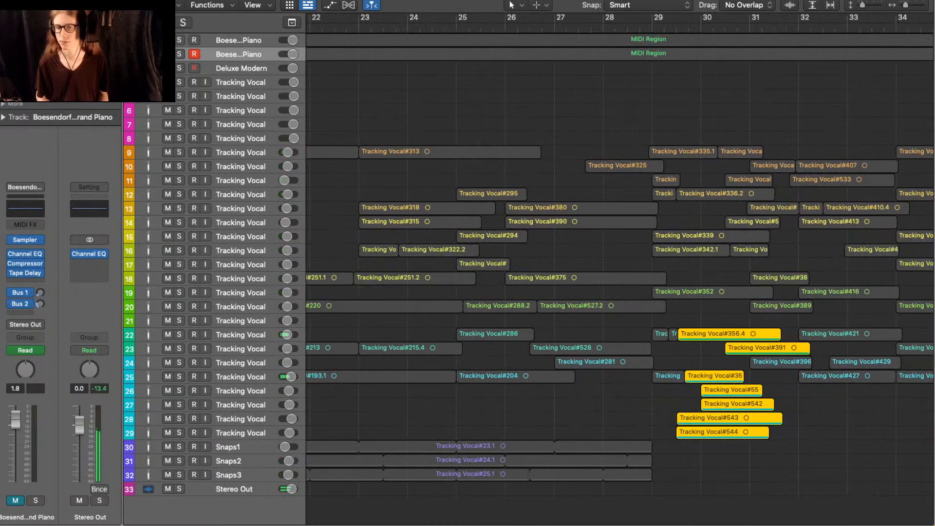
# - Audition the soloed vocal regions in bars 32 and 33, followed by the group starting at bar 34 on tracks 9 to 25
pyautogui.hscroll(3, 618, 272)
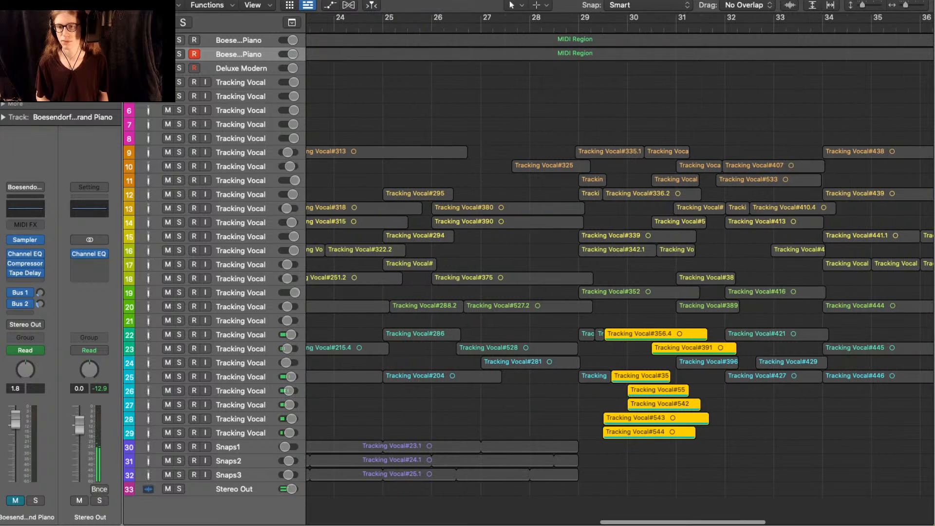
pyautogui.moveTo(764, 149); pyautogui.dragTo(808, 451)
pyautogui.press('space')
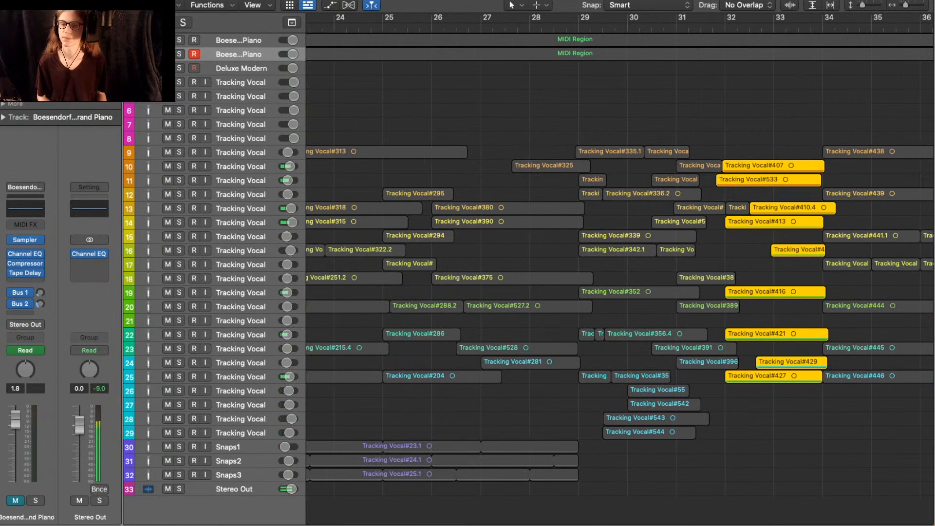
pyautogui.hscroll(5, 618, 273)
pyautogui.hscroll(6, 618, 272)
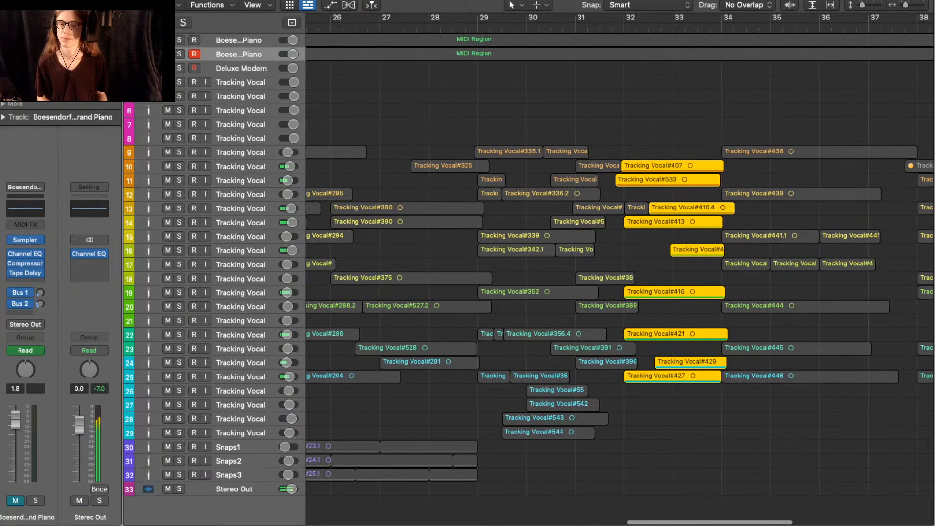
pyautogui.moveTo(726, 145); pyautogui.dragTo(812, 400)
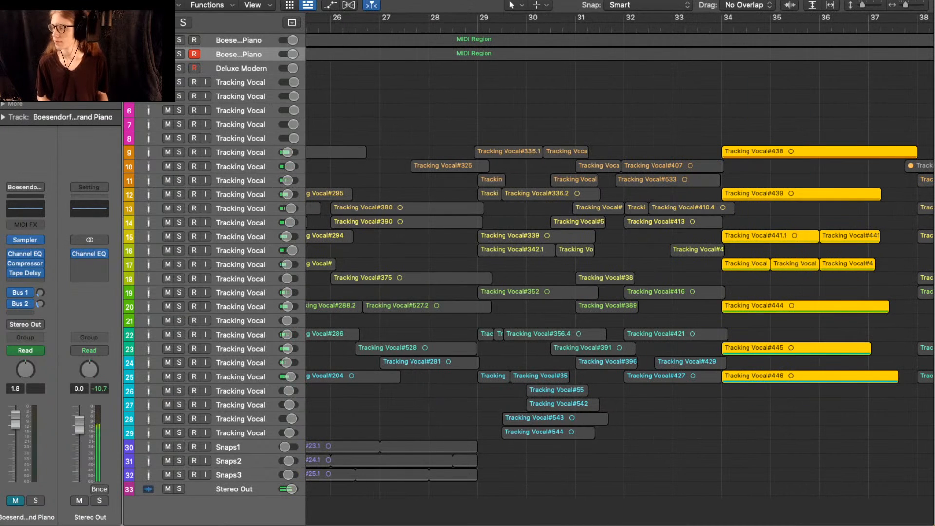
# - Audition the soloed group of vocal regions starting at bar 38 on tracks 11 to 25, then stop playback
pyautogui.hscroll(5, 618, 272)
pyautogui.hscroll(5, 619, 269)
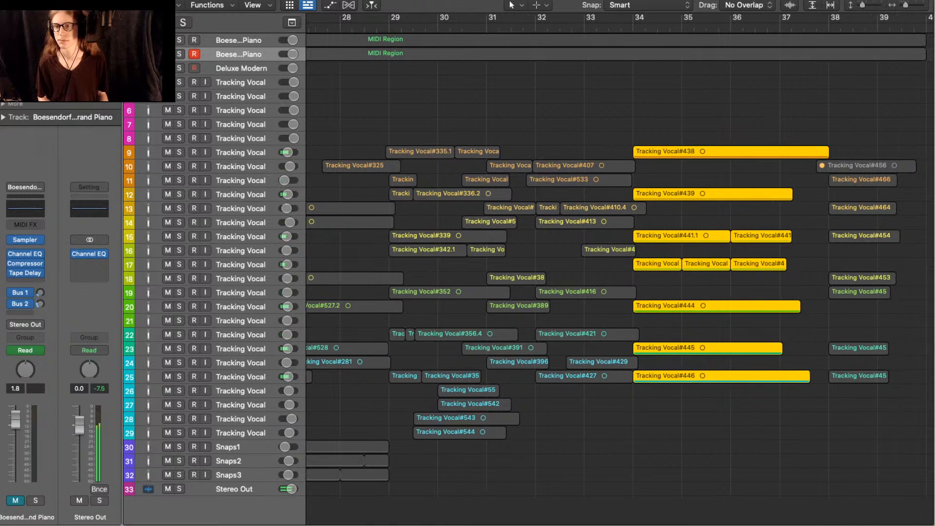
pyautogui.hscroll(10, 619, 269)
pyautogui.moveTo(718, 95); pyautogui.dragTo(801, 382)
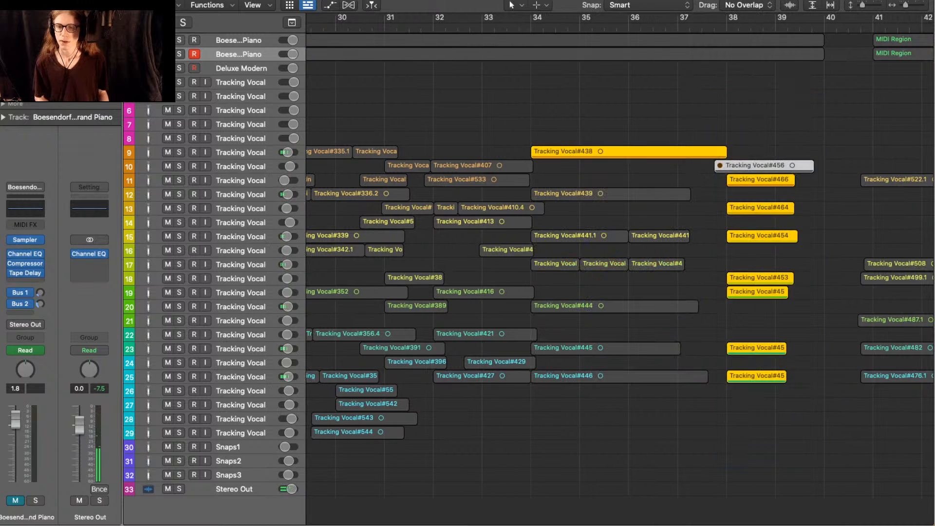
pyautogui.press('super+f')
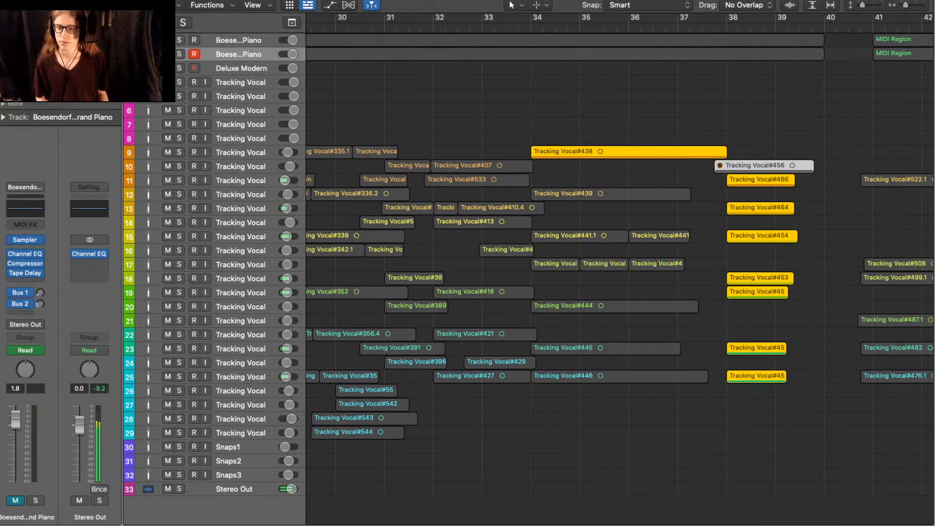
pyautogui.hscroll(3, 620, 268)
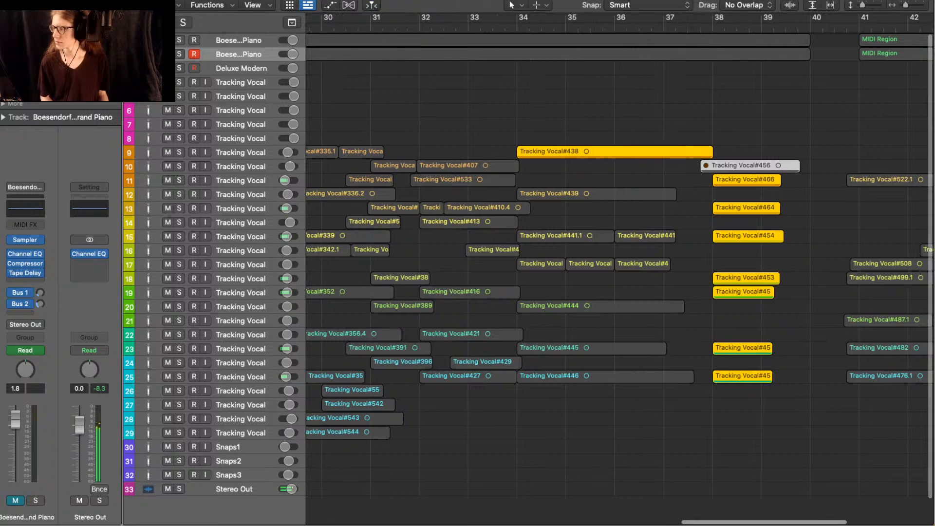
pyautogui.press('super+f')
pyautogui.hscroll(1, 619, 269)
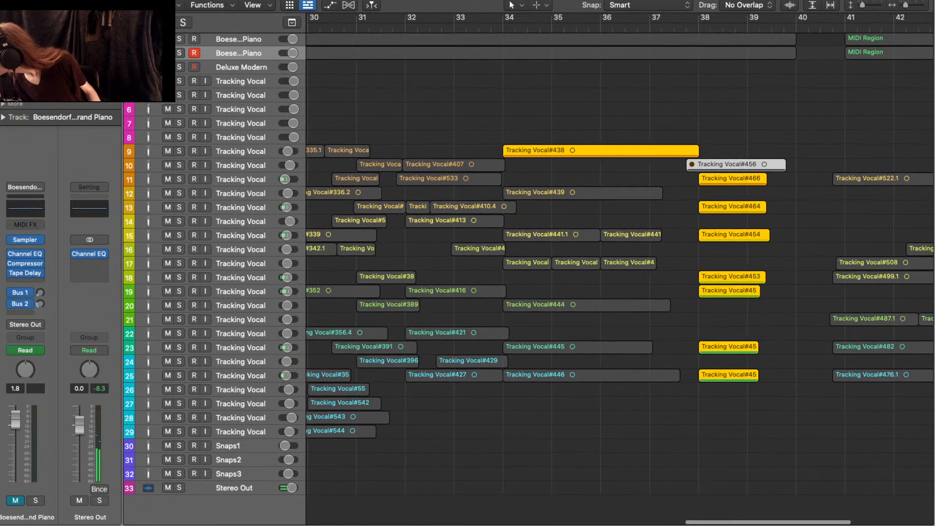
pyautogui.hscroll(-1, 619, 269)
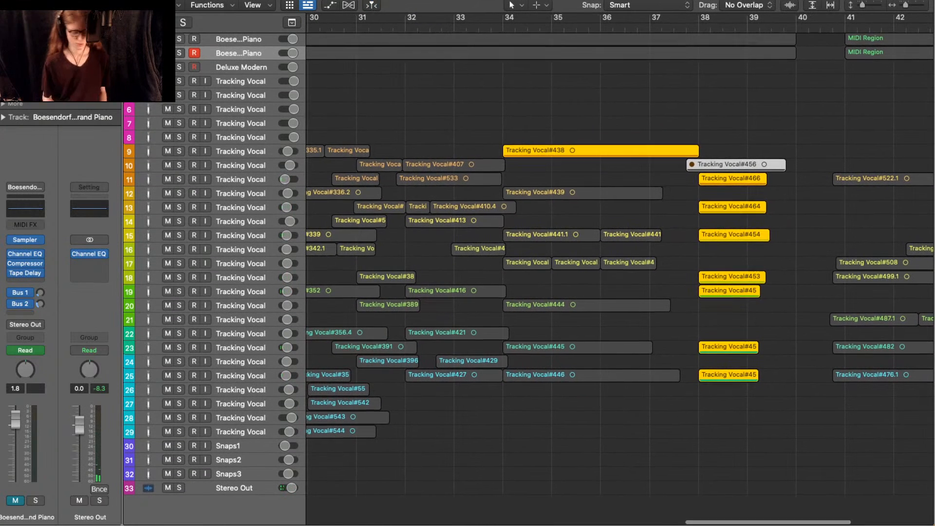
# - Turn off solo and play the whole arrangement from the project start
pyautogui.press('super+a')
pyautogui.press('Return')
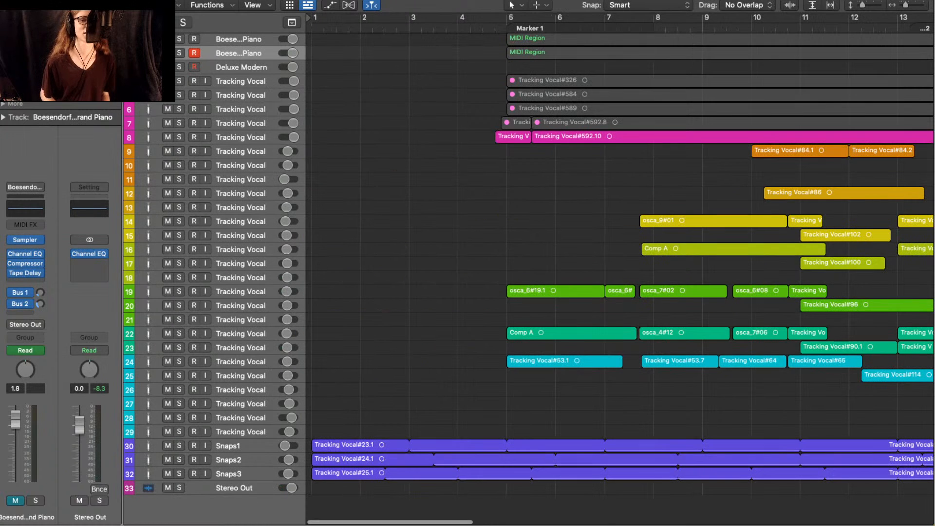
pyautogui.press('z')
pyautogui.press('space')
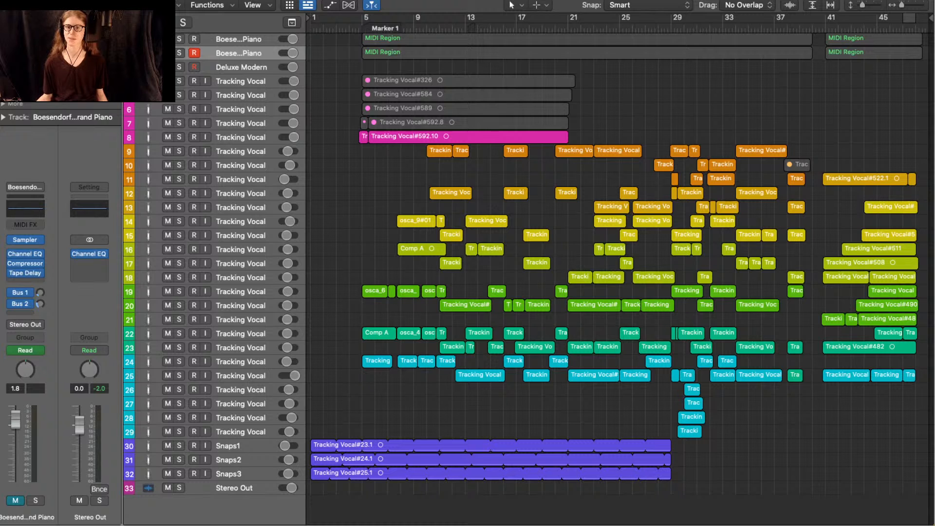
# - Solo and play the vocal regions between bars 29 and 31 on tracks 9 to 16
pyautogui.scroll(5, 620, 267)
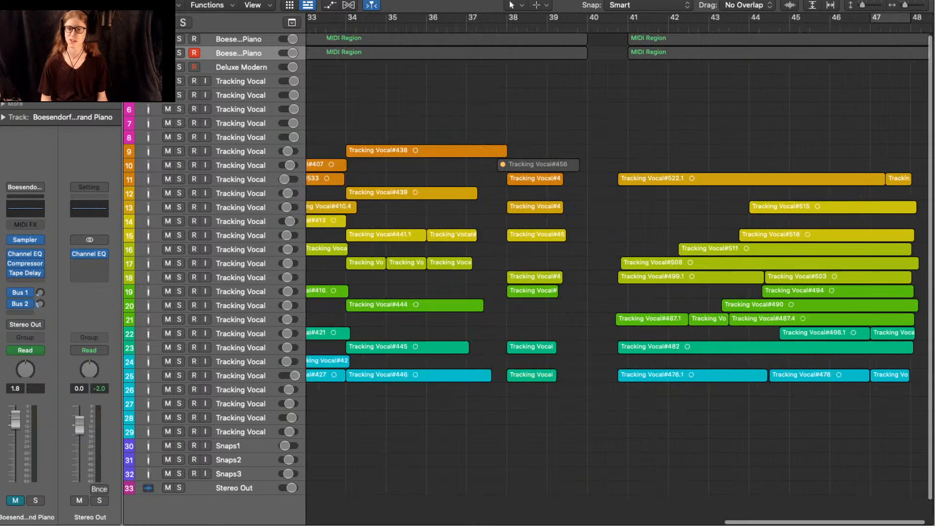
pyautogui.hscroll(-10, 619, 268)
pyautogui.moveTo(761, 85); pyautogui.dragTo(659, 260)
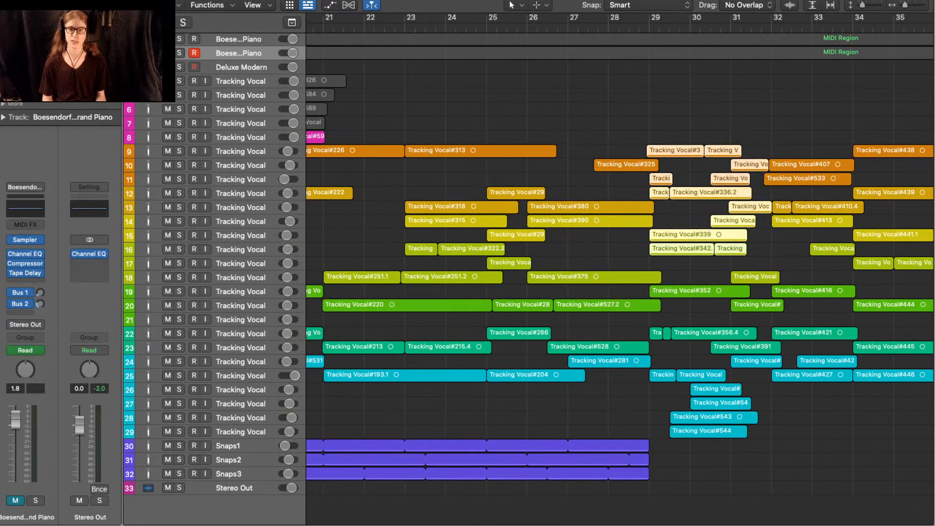
pyautogui.hotkey('ctrl', 's')
pyautogui.press('space')
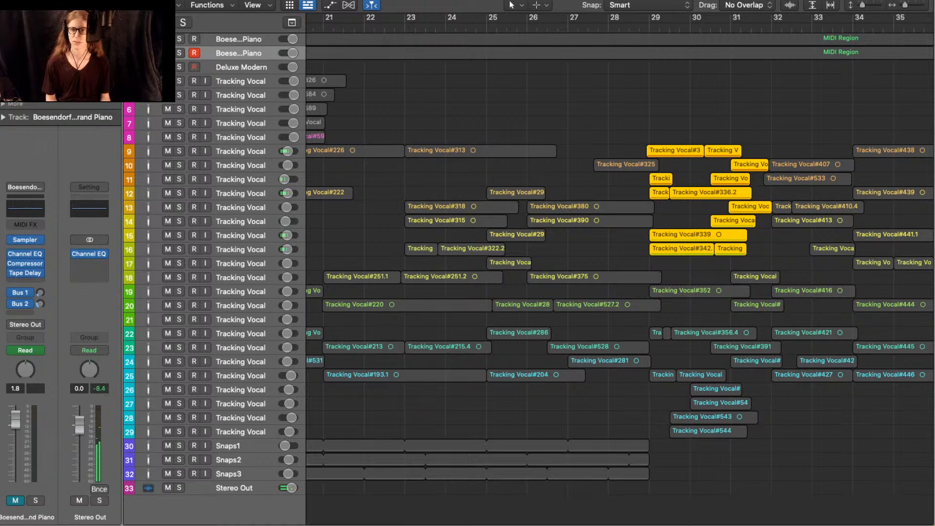
# - Turn off solo for the upper vocal regions at bars 29 to 31 and clear the region selection
pyautogui.hotkey('ctrl', 's')
pyautogui.scroll(-10, 659, 260)
pyautogui.hotkey('alt', 'shift', 'd')
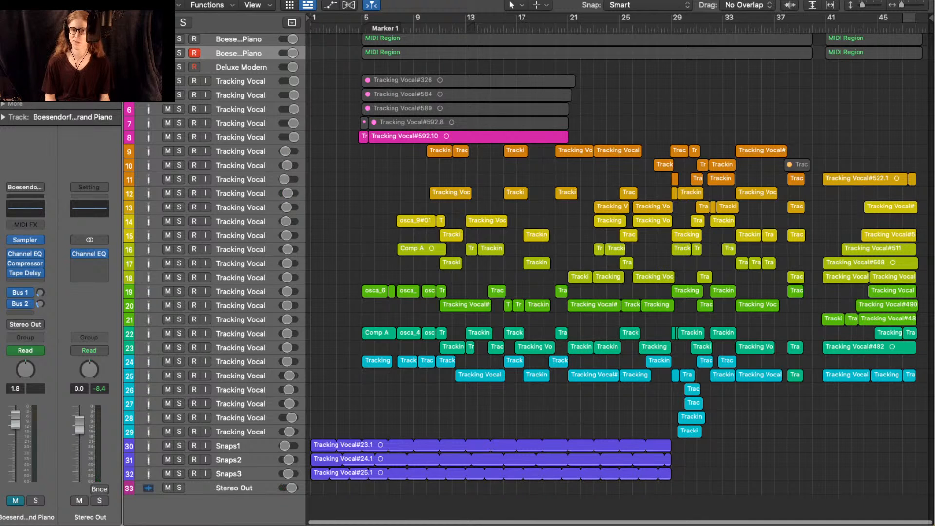
pyautogui.scroll(5, 626, 263)
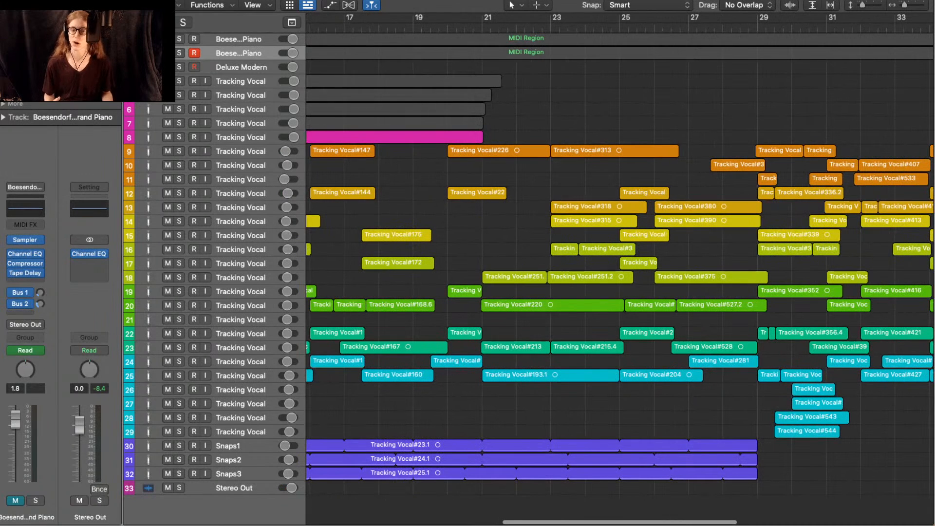